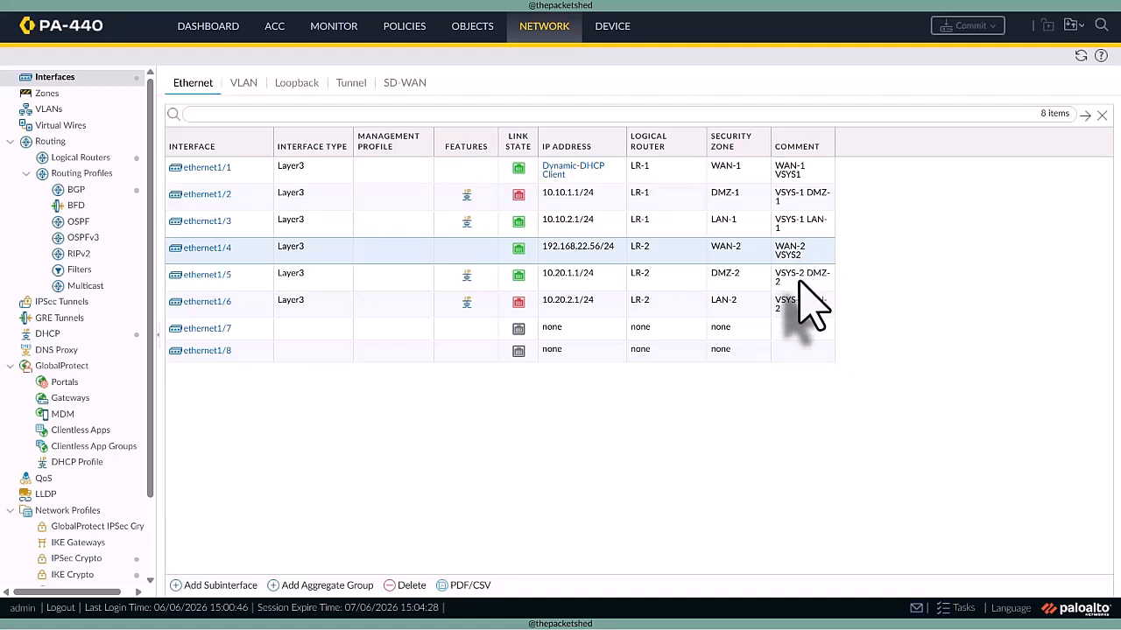
- Review the Ethernet interface addresses and zones, and the static routes of logical routers LR-1 and LR-2
left_click(800, 280)
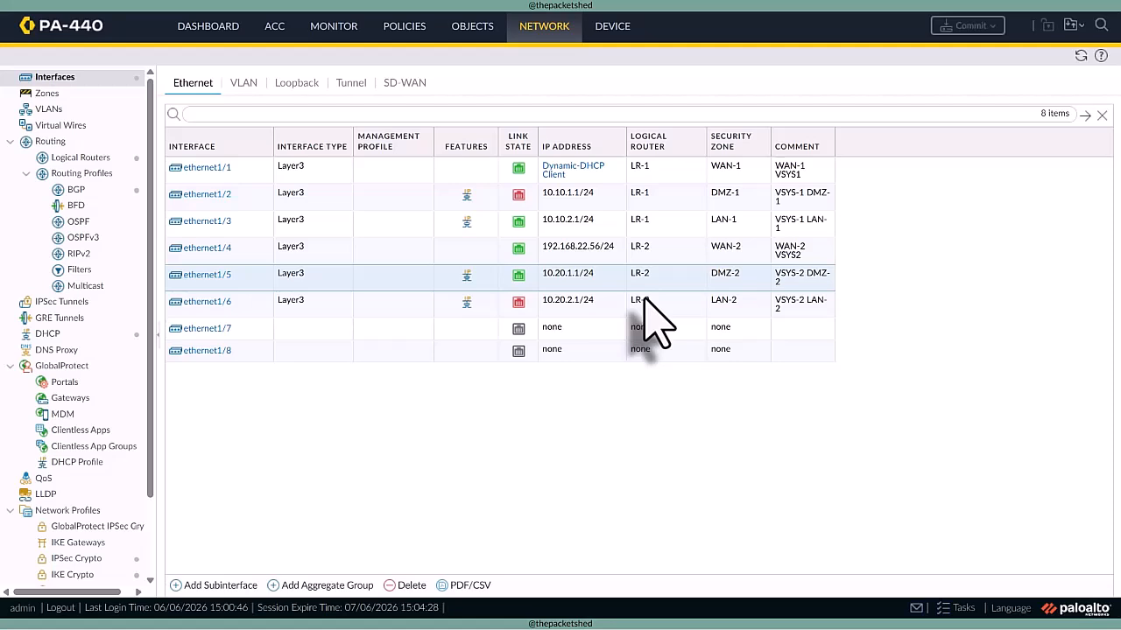
left_click(574, 249)
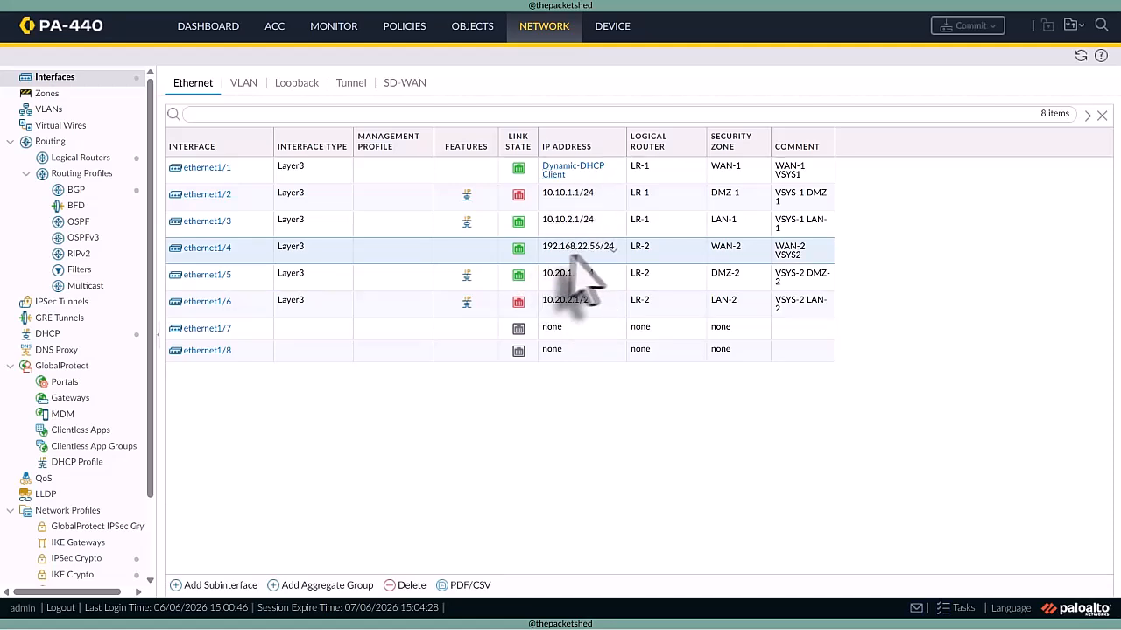
left_click(98, 161)
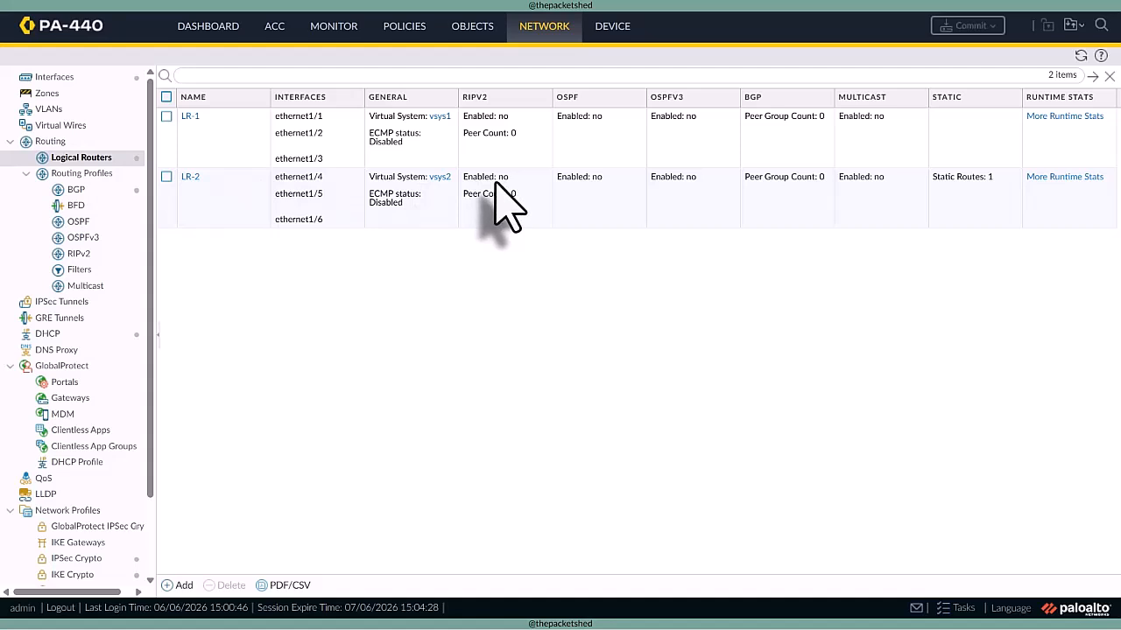
left_click(970, 199)
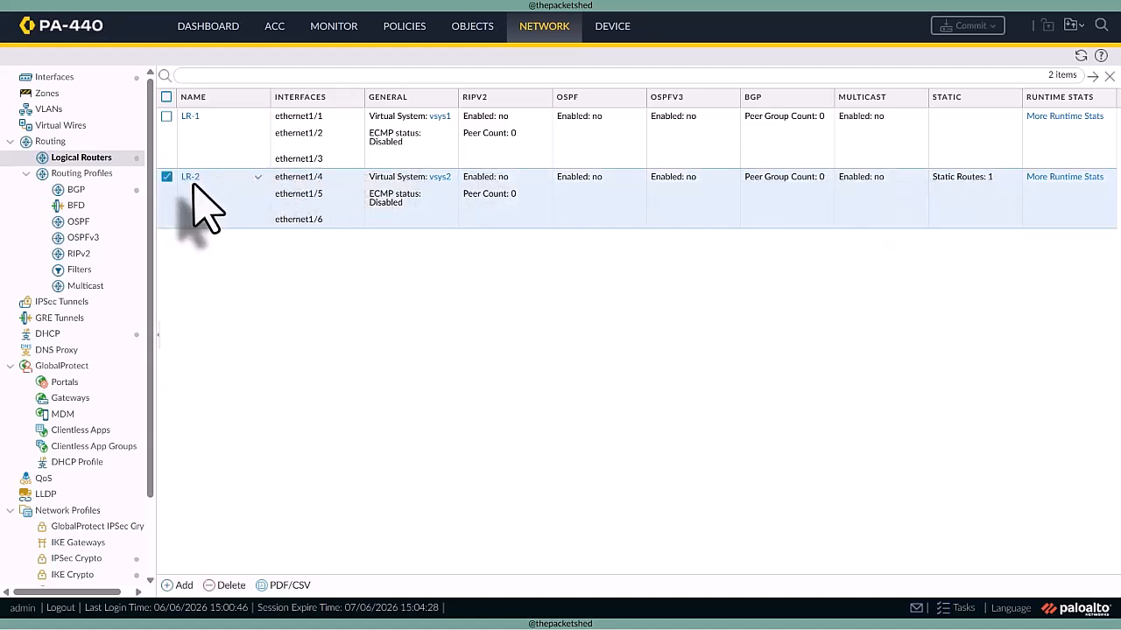
- Show the security policies of virtual system vsys1 and widen the Service column
left_click(401, 42)
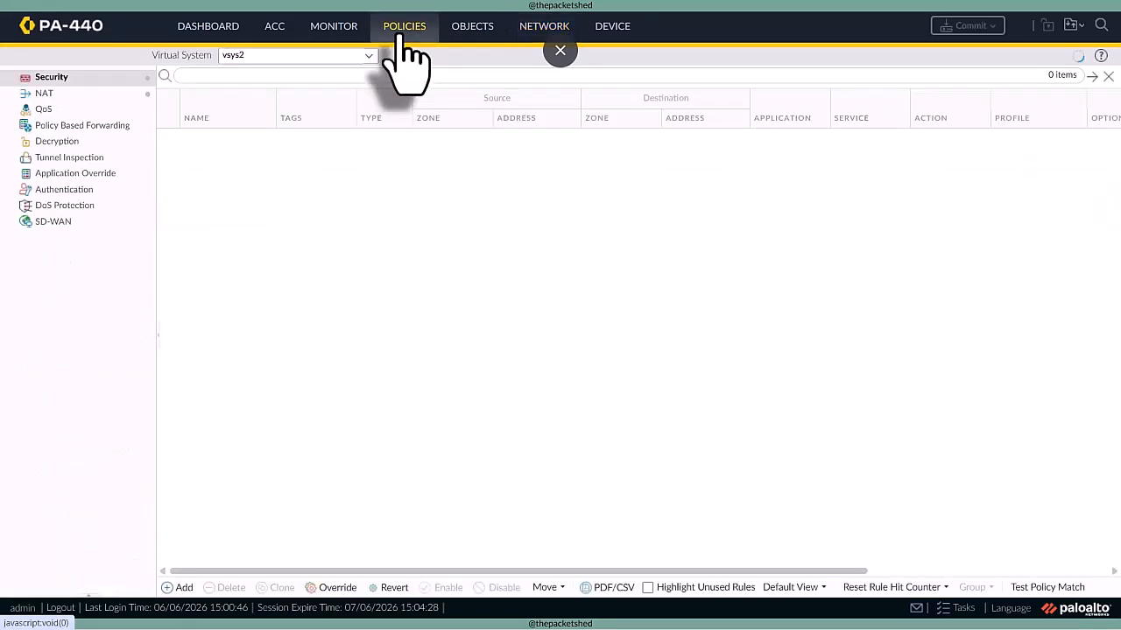
left_click(361, 55)
left_click(347, 77)
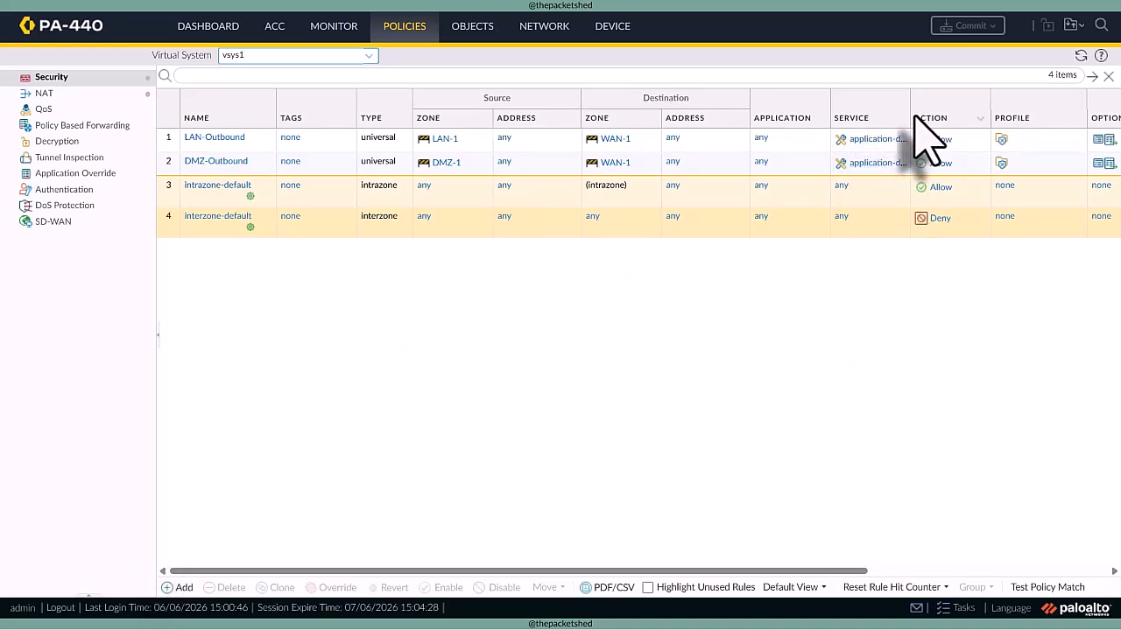
left_click_drag(910, 114, 942, 116)
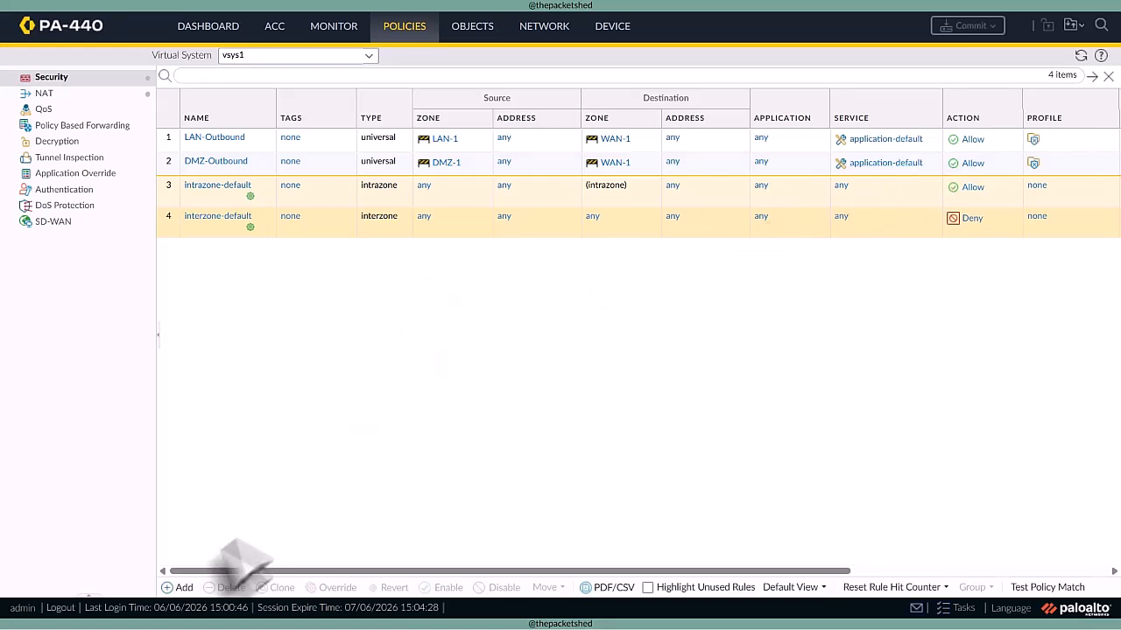
- Add a security policy rule named lAN-Web-Server in vsys1 with LAN-1 as the source zone
left_click(175, 587)
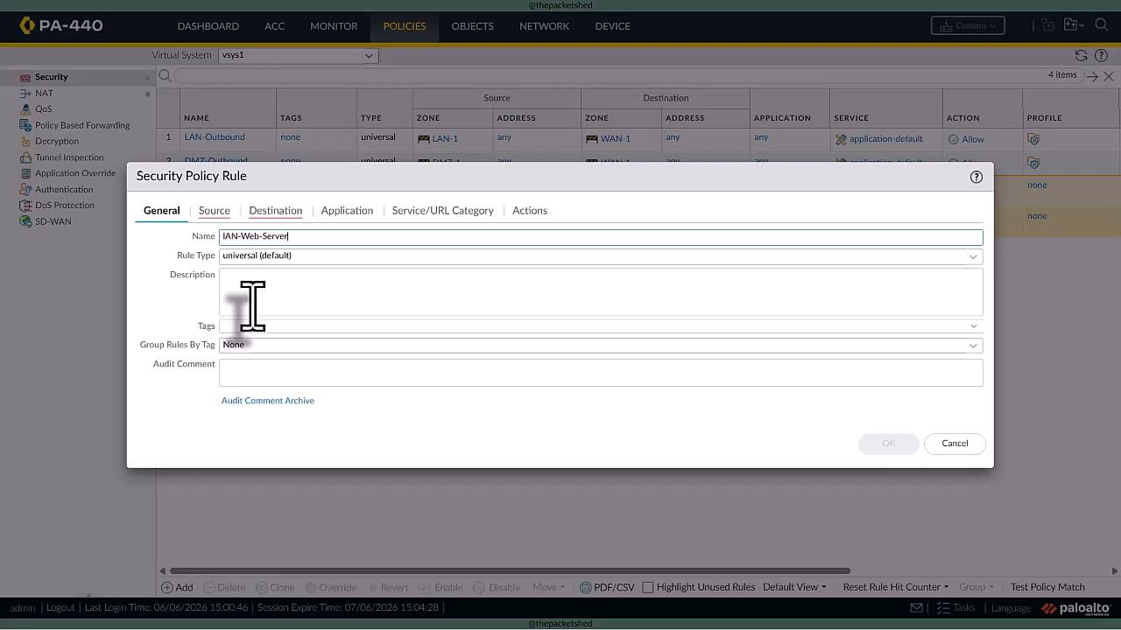
left_click(213, 210)
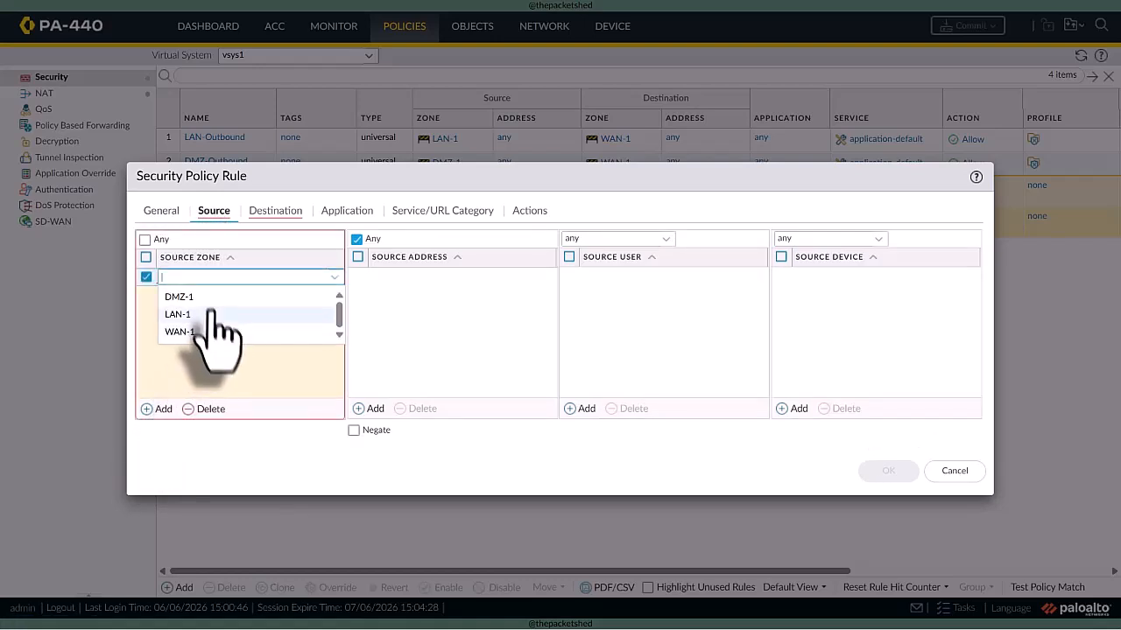
left_click(212, 313)
- Set the rule's destination zone to WAN-1 and its destination address to 192.168.22.56
left_click(302, 211)
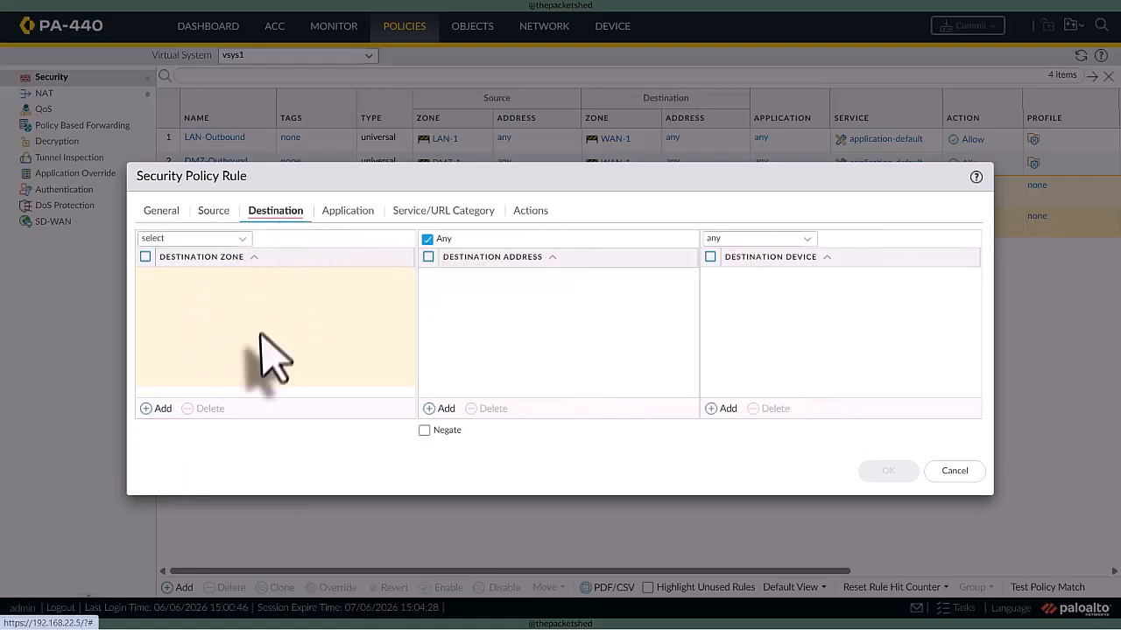
left_click(157, 409)
left_click(221, 329)
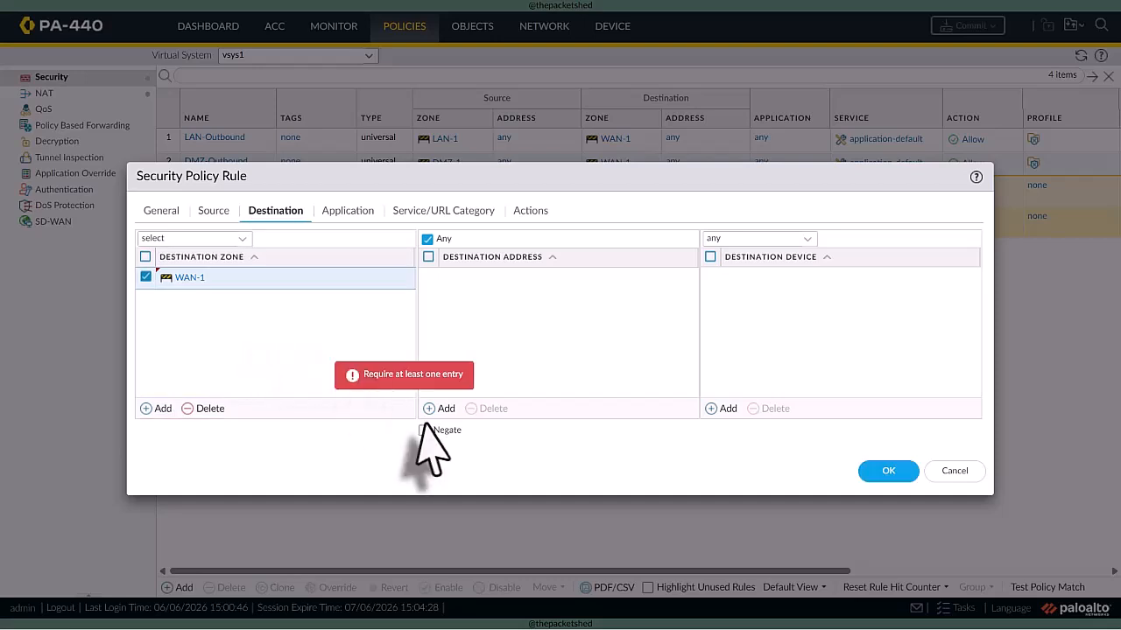
left_click(446, 409)
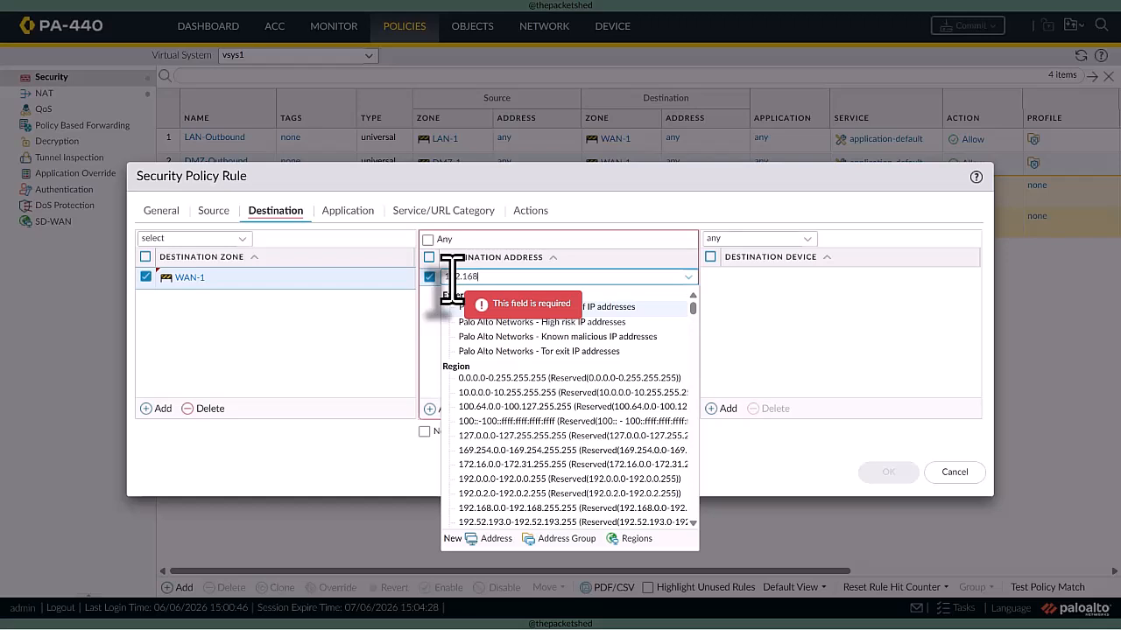
left_click(702, 312)
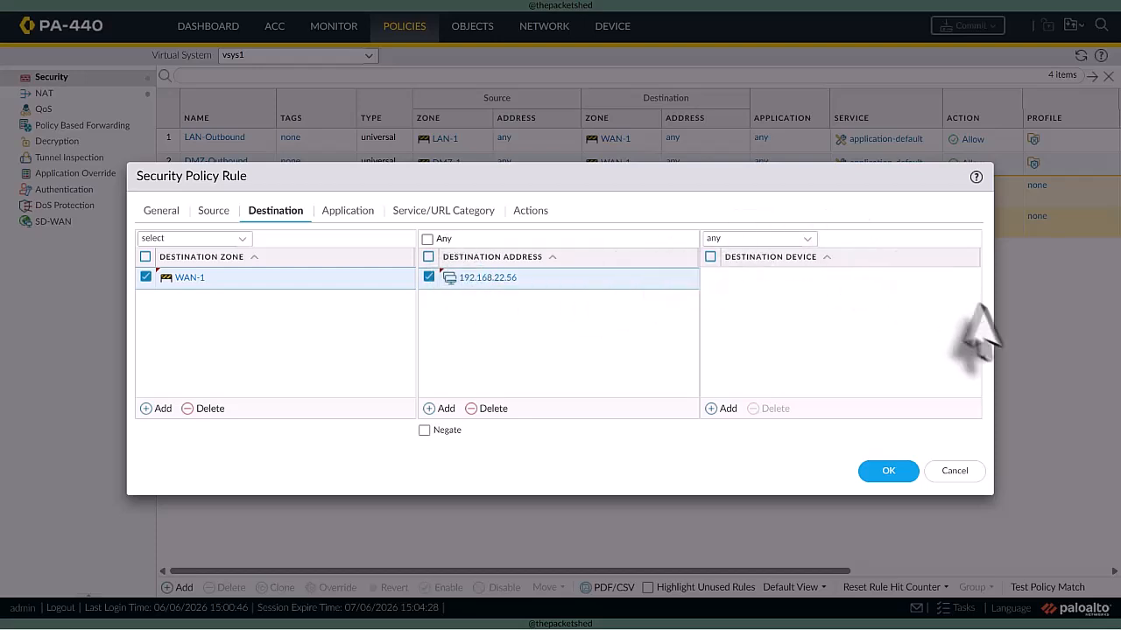
- Restrict the security rule to the web-browsing application
left_click(333, 213)
left_click(158, 409)
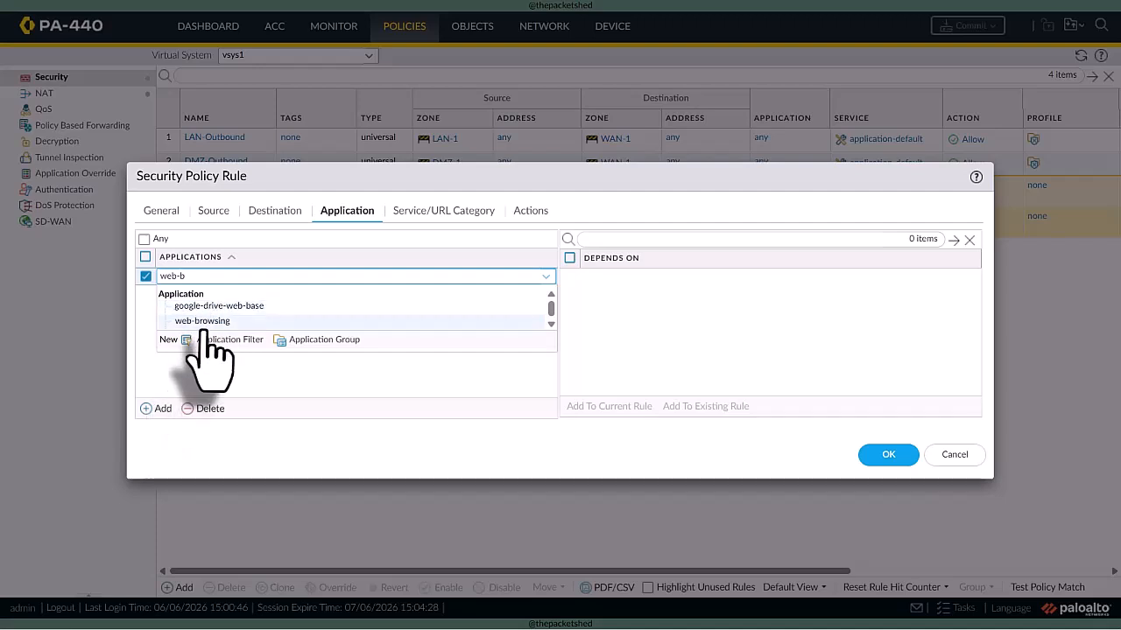
left_click(197, 321)
- Create a shared TCP service named web-server with destination port 8080 for the rule, and save the rule with the Allow action
left_click(429, 212)
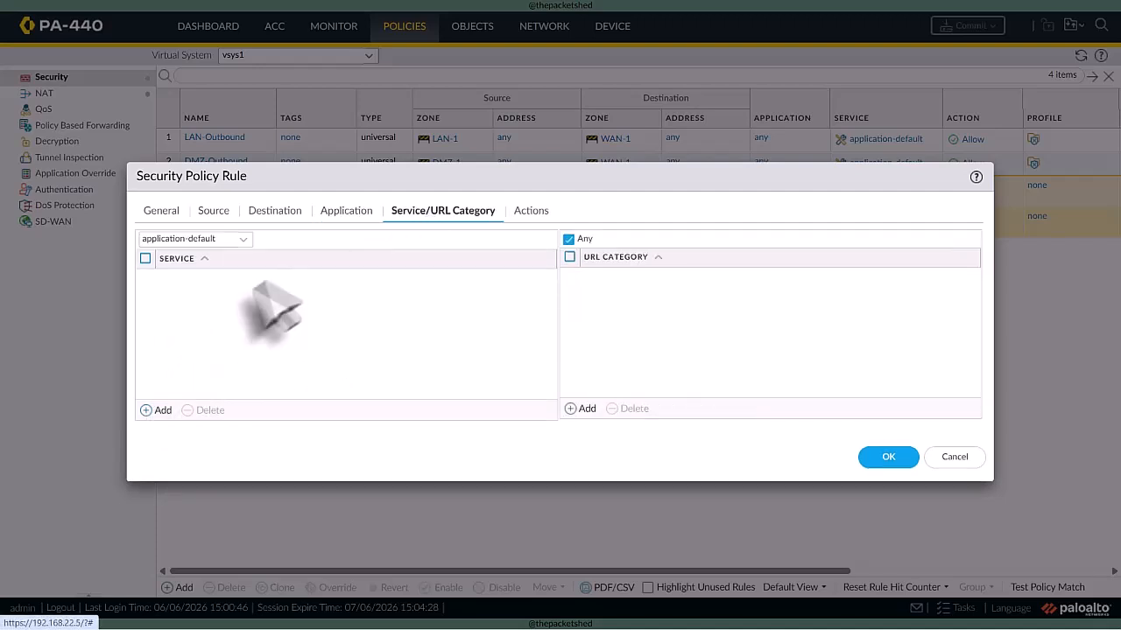
left_click(158, 409)
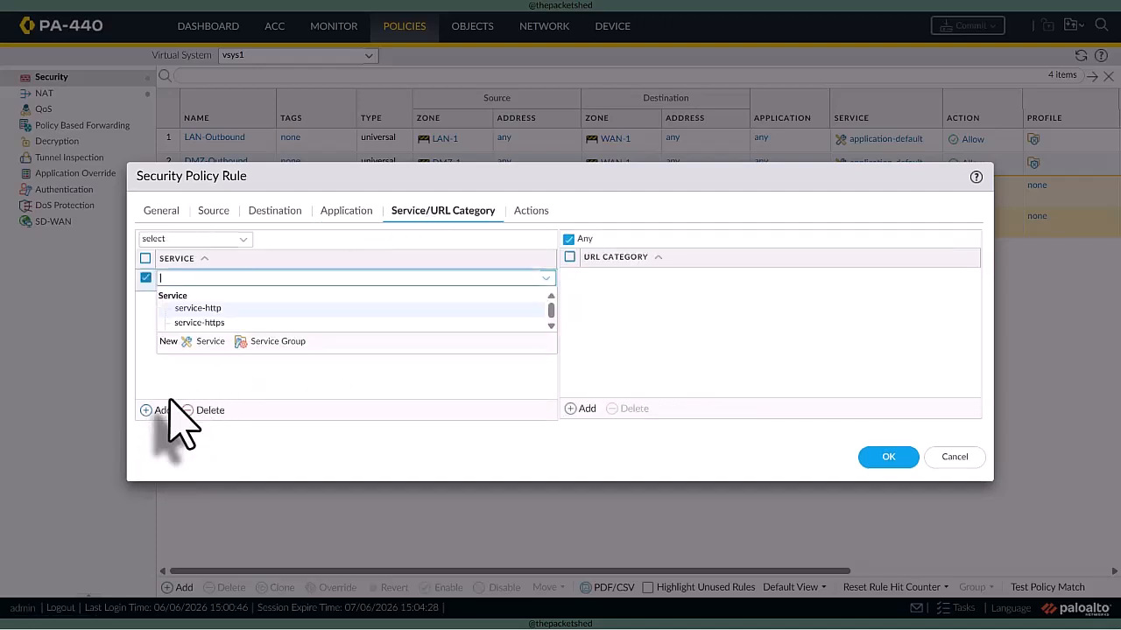
left_click(195, 341)
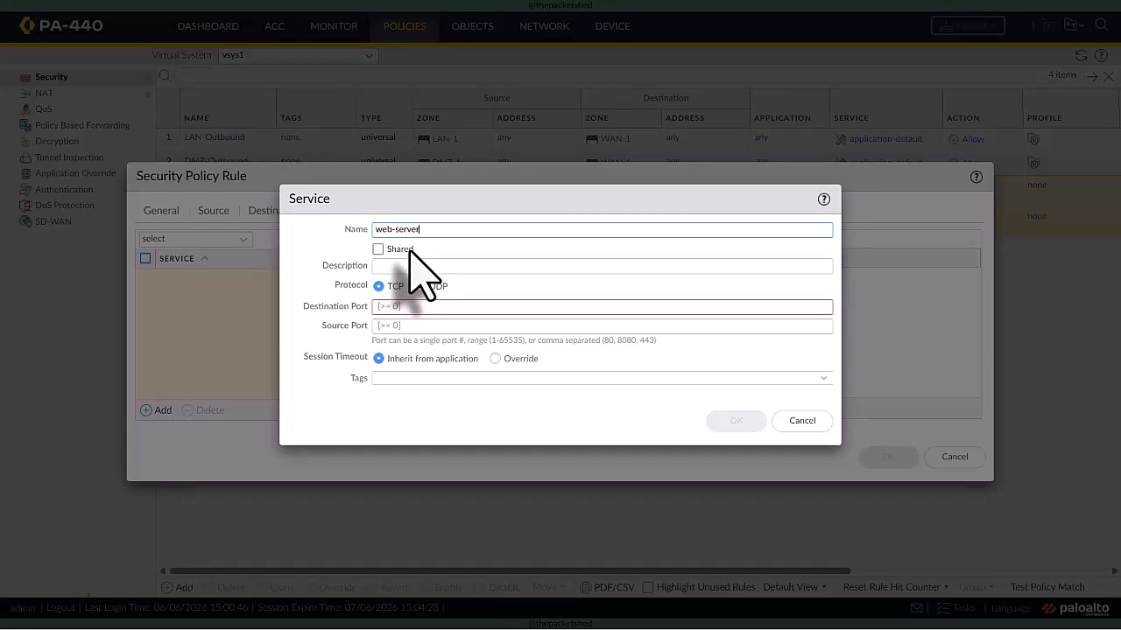
left_click(379, 249)
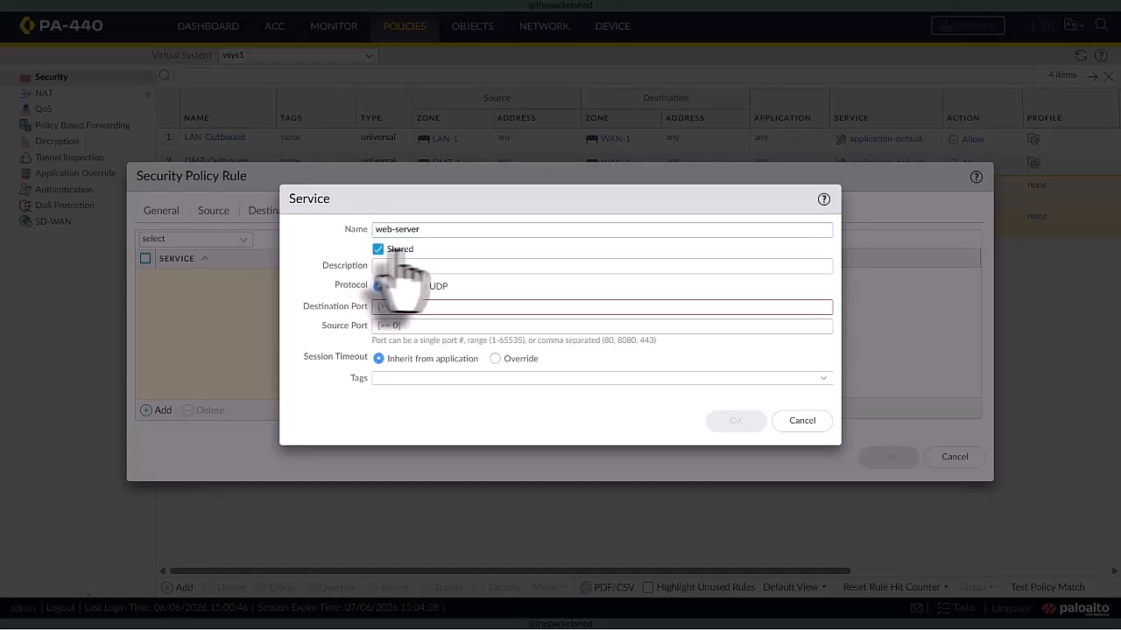
left_click(389, 306)
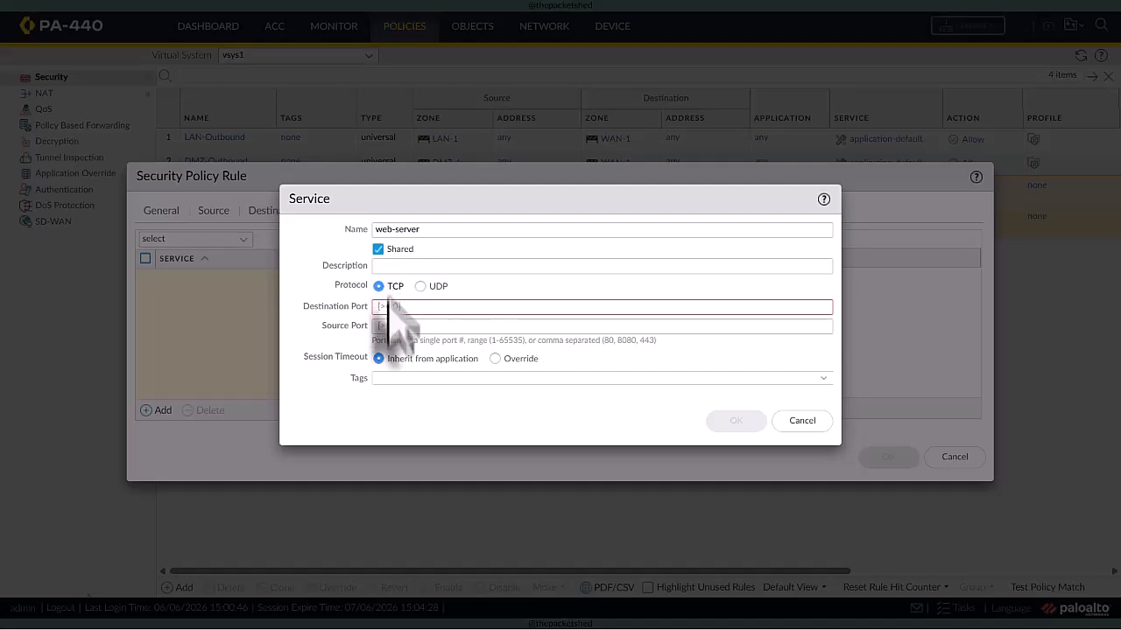
type("8080")
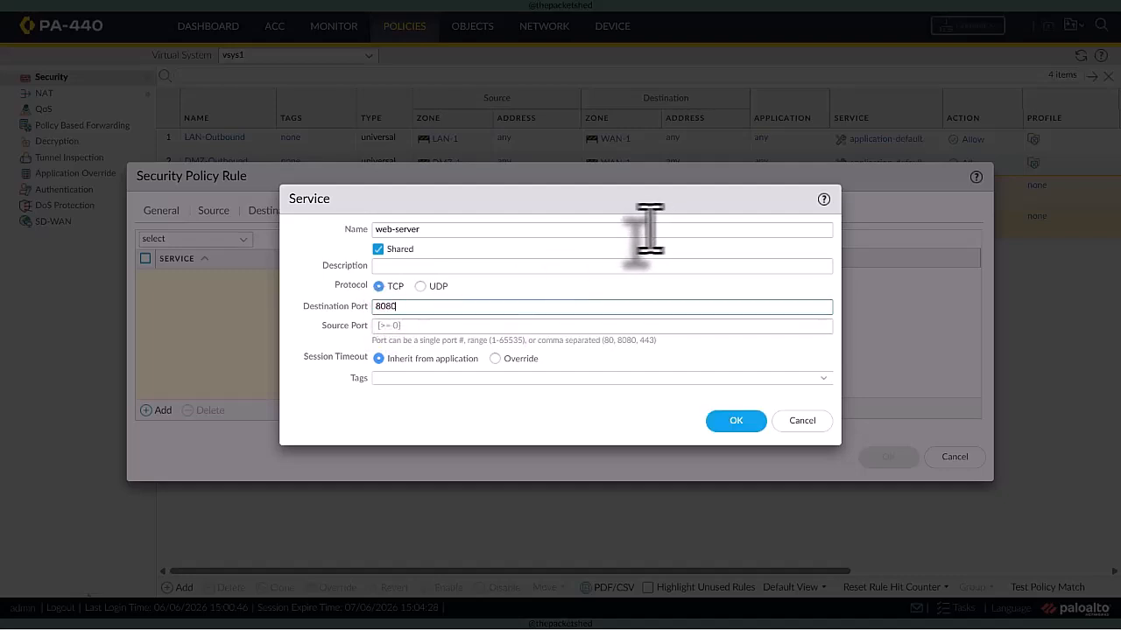
left_click(736, 420)
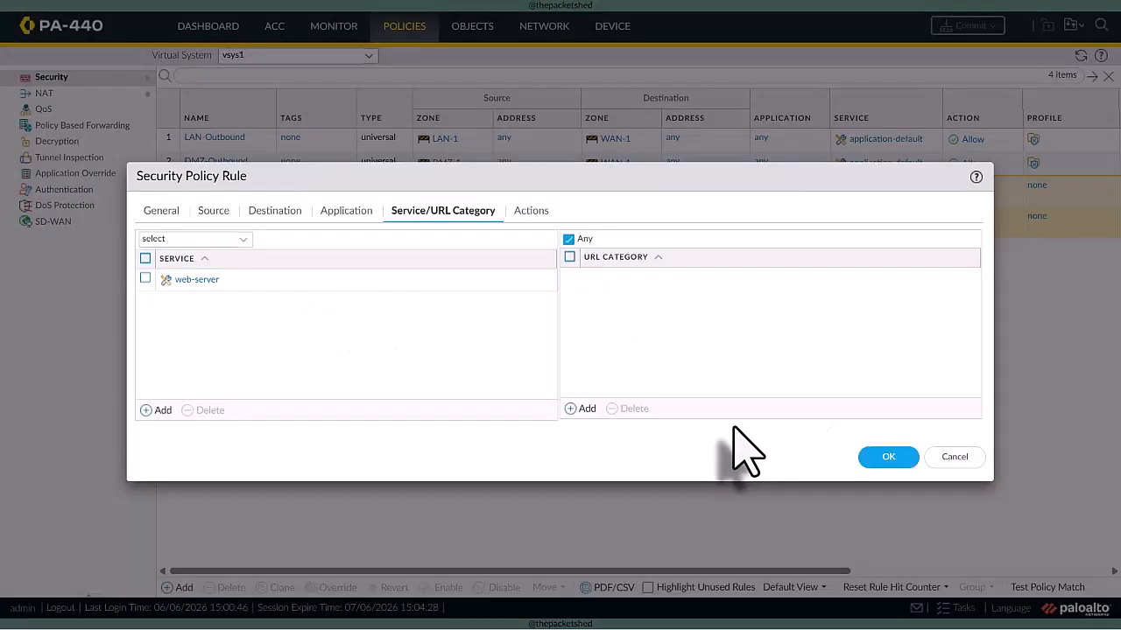
left_click(531, 211)
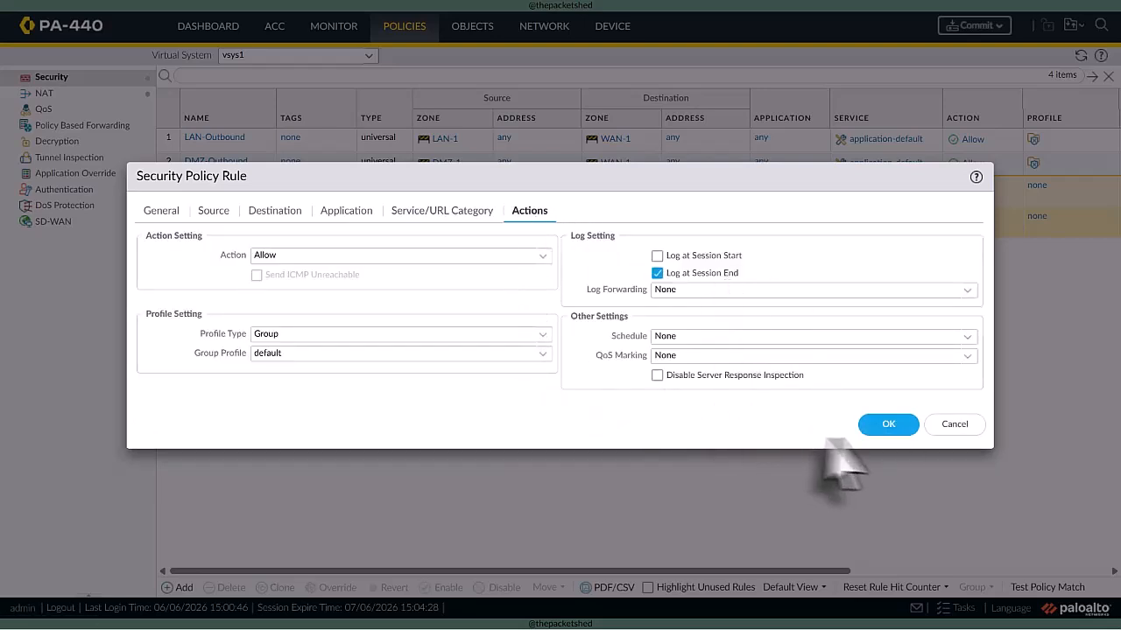
left_click(883, 426)
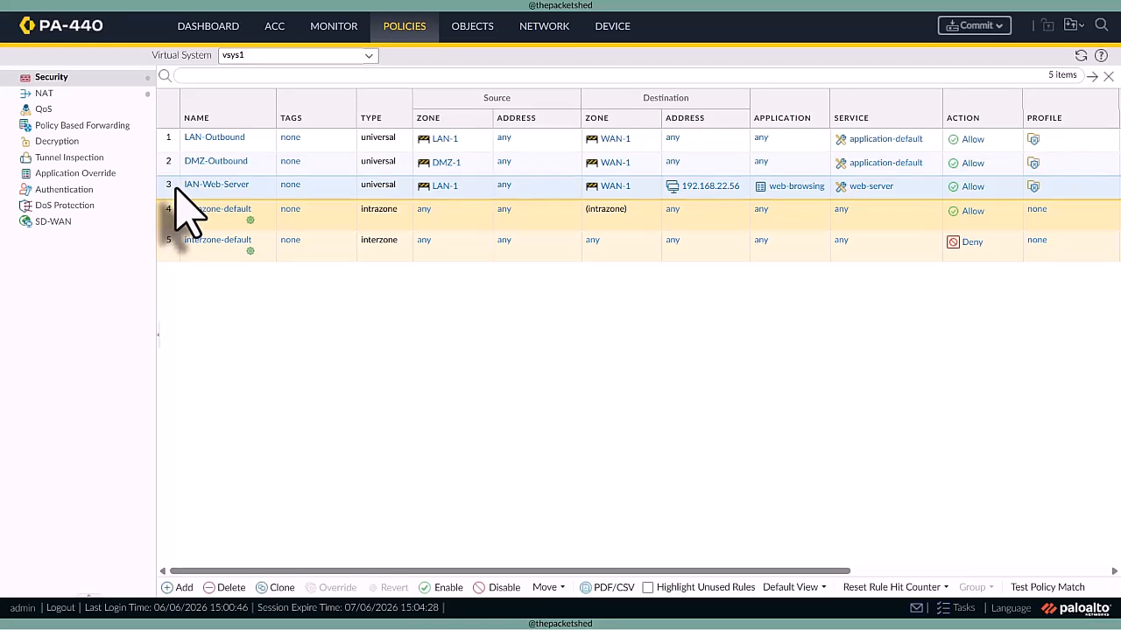
- Correct the new rule's name to LAN-Web-Server and move it above the LAN-Outbound rule
left_click(192, 187)
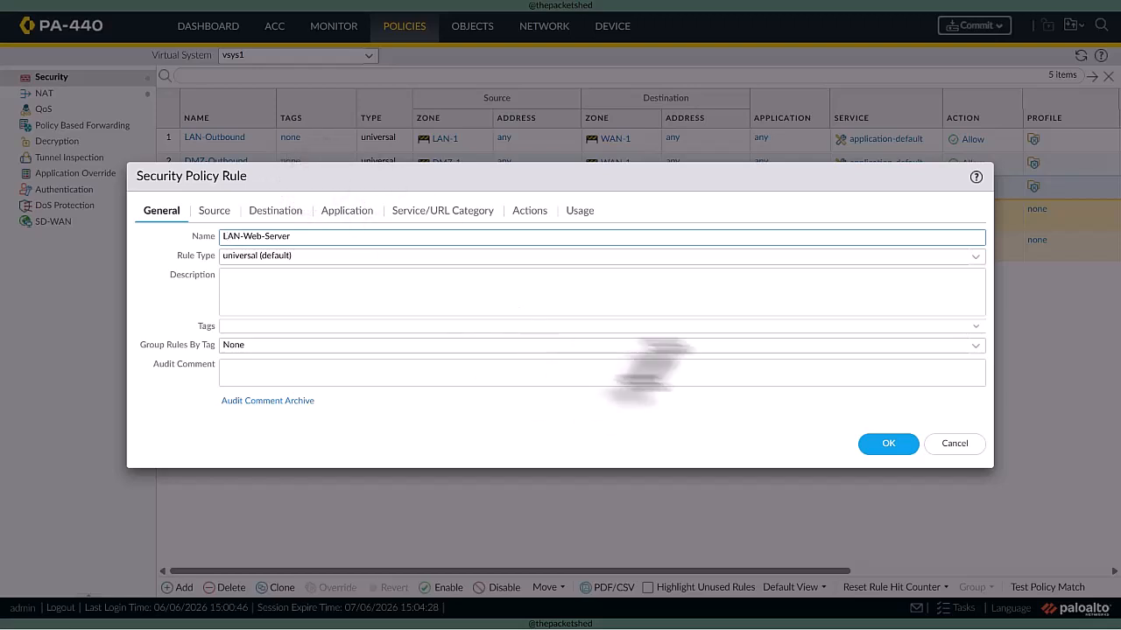
left_click(884, 443)
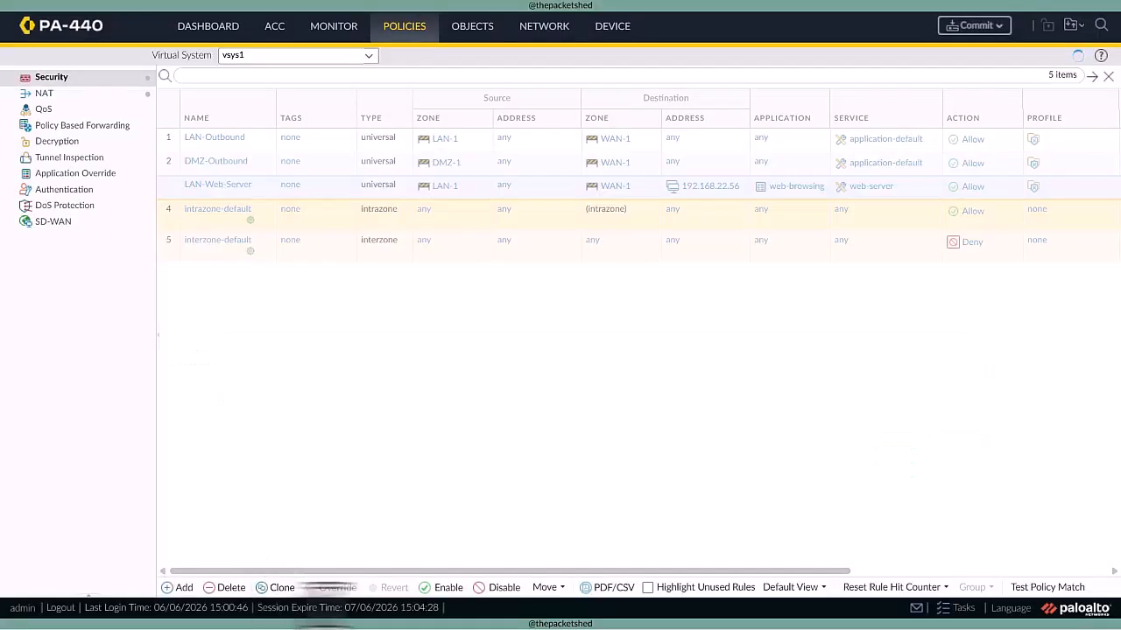
- Switch to the NAT policies of virtual system vsys2 and add a named inbound NAT rule
left_click(368, 55)
left_click(340, 94)
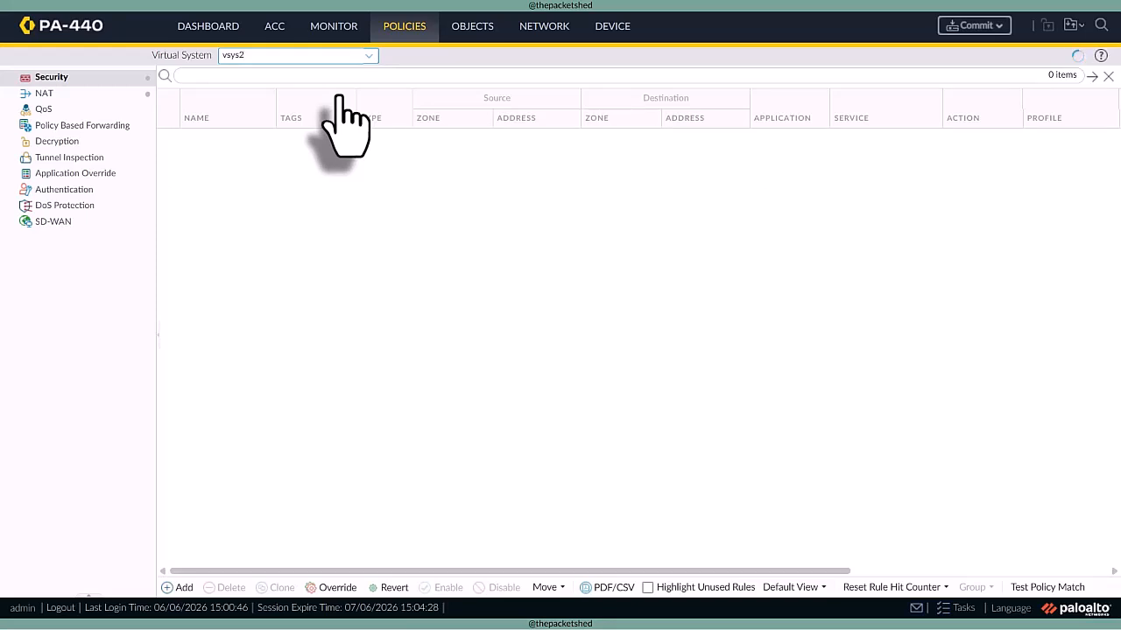
left_click(110, 97)
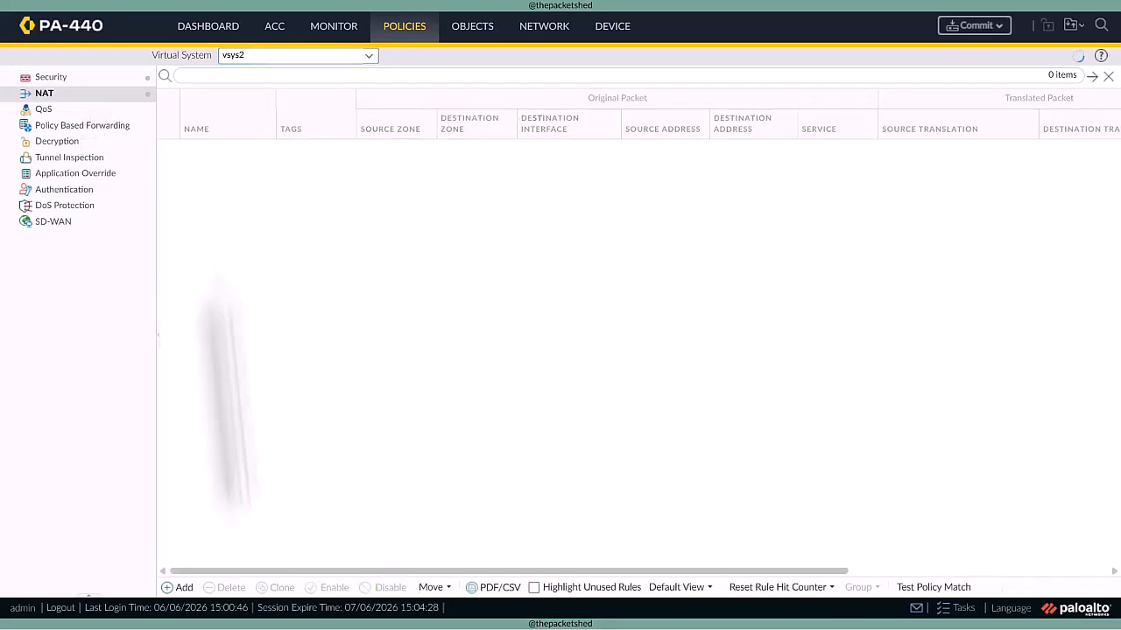
left_click(183, 591)
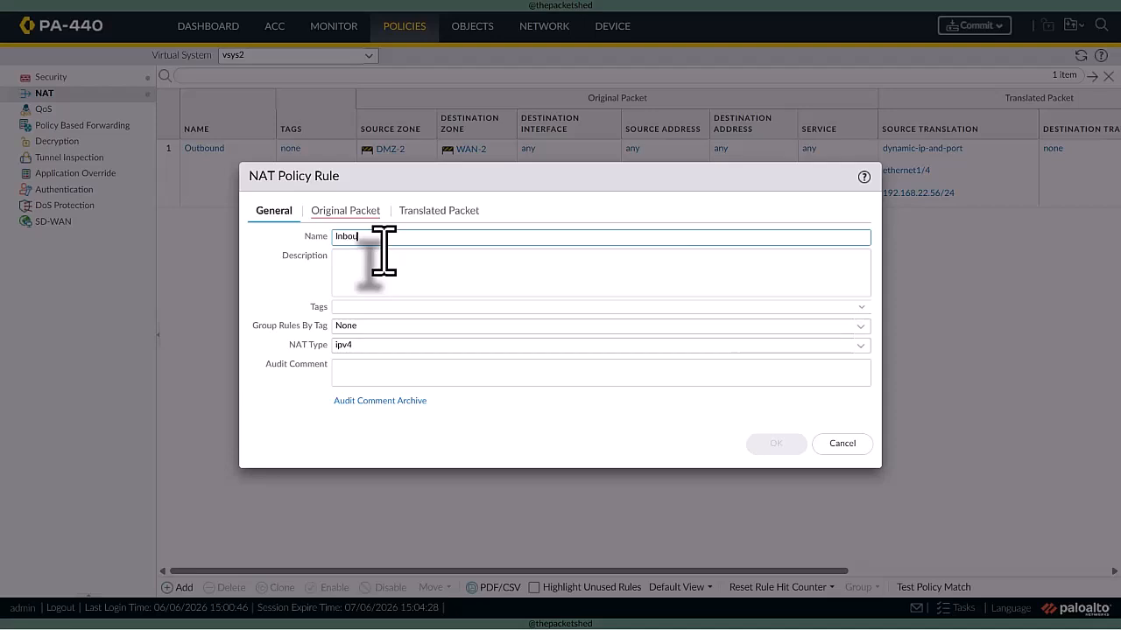
- Set both the source zone and the destination zone of the NAT rule's original packet to WAN-2
left_click(368, 212)
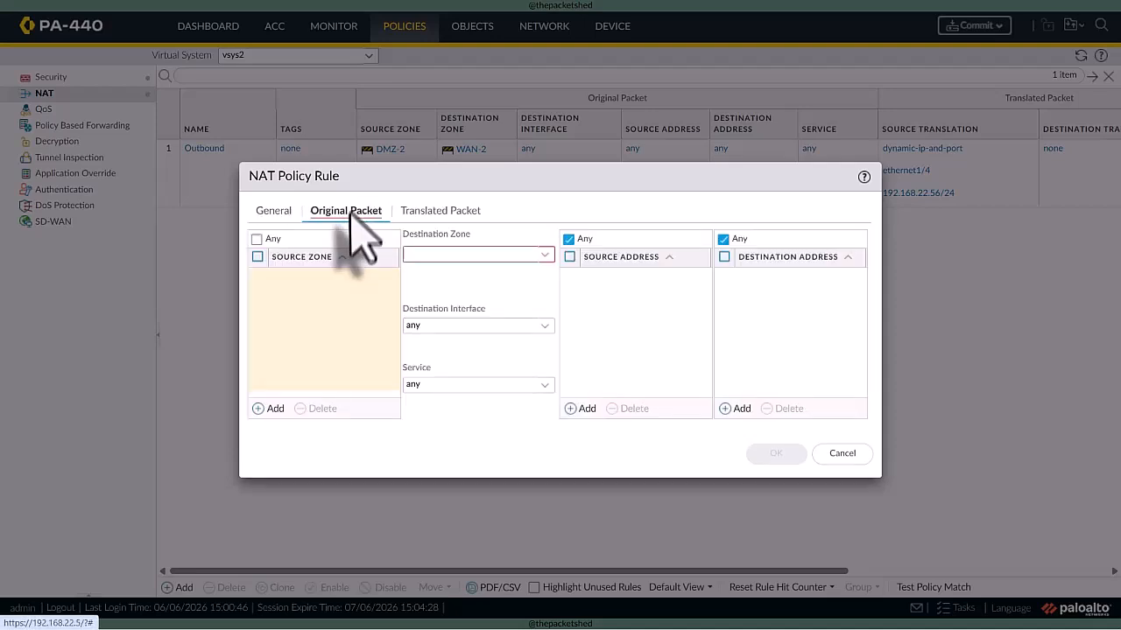
left_click(261, 409)
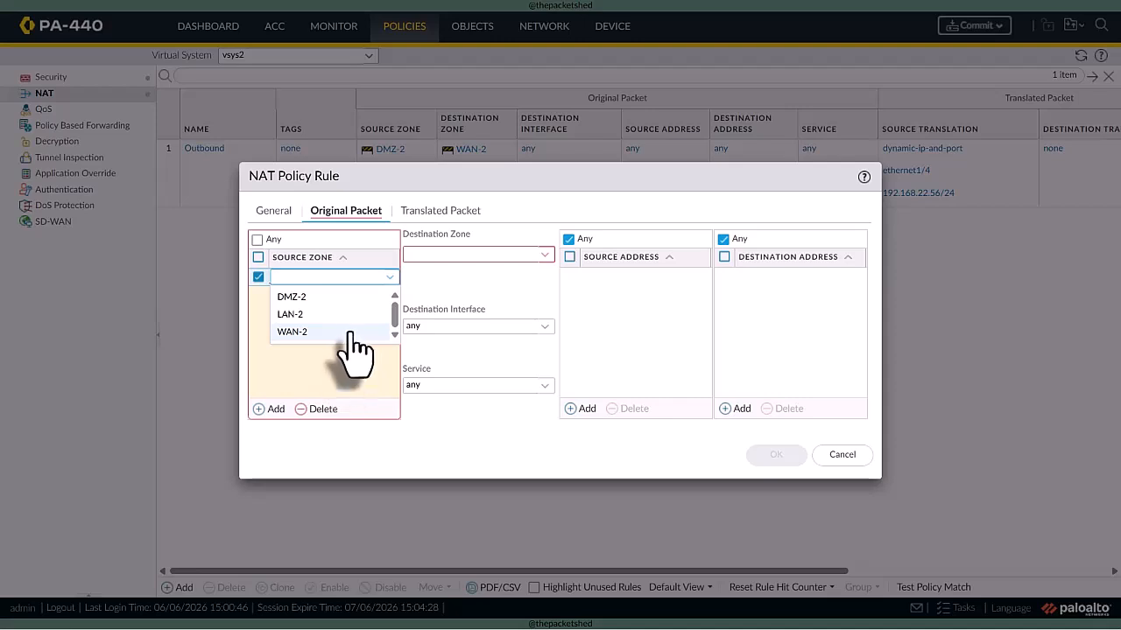
left_click(350, 332)
left_click(517, 255)
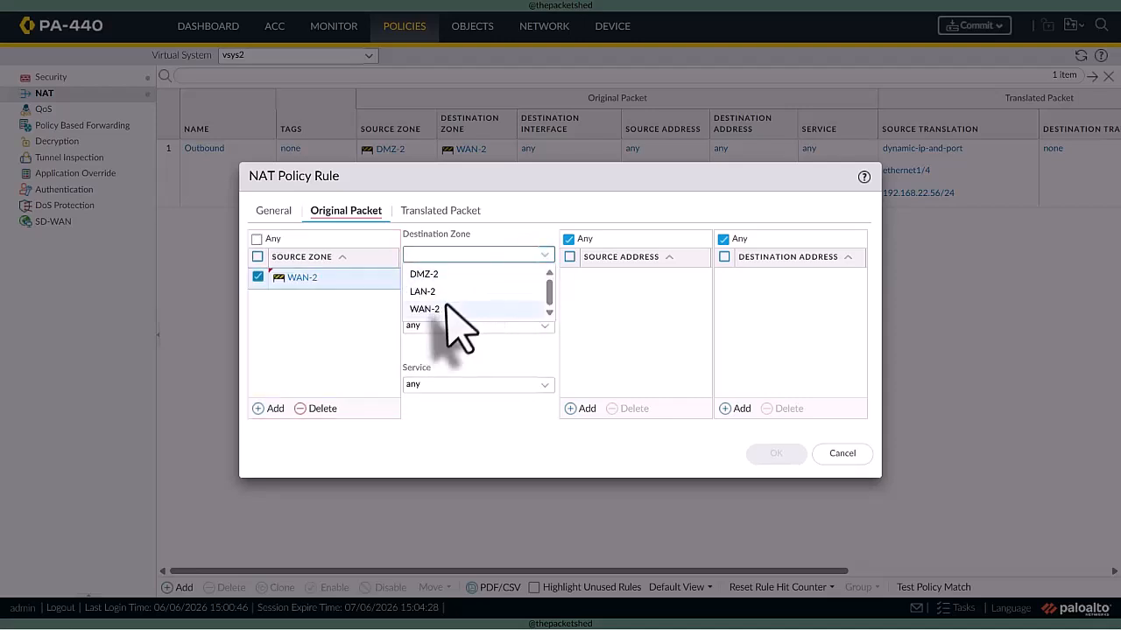
left_click(444, 307)
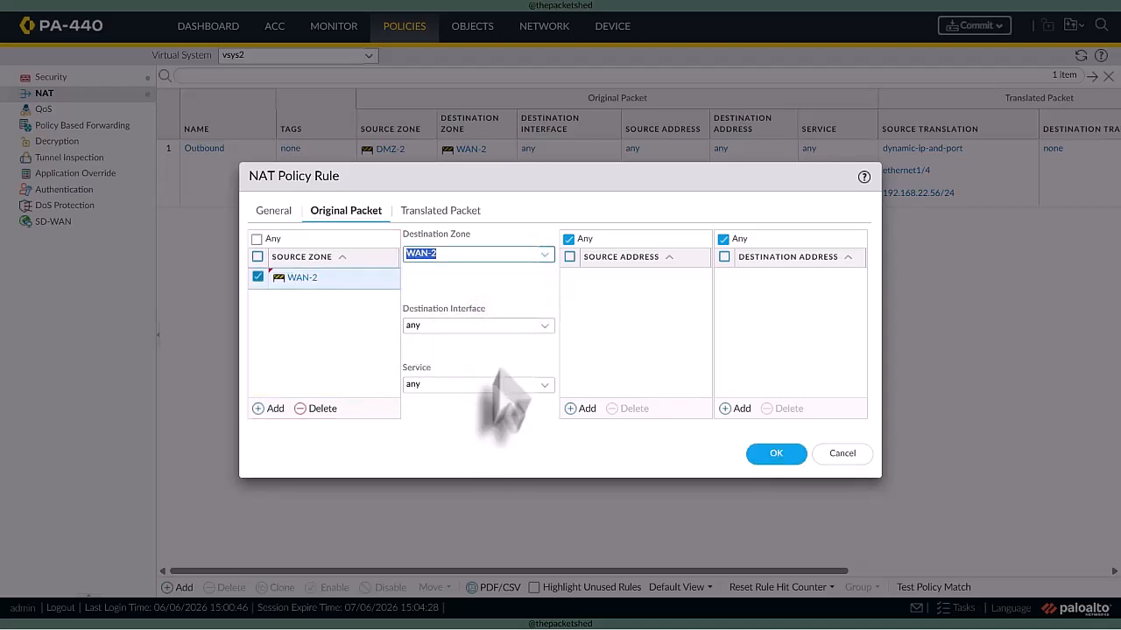
- Set the NAT rule's destination interface to ethernet1/4 and its service to web-server
left_click(535, 327)
left_click(454, 361)
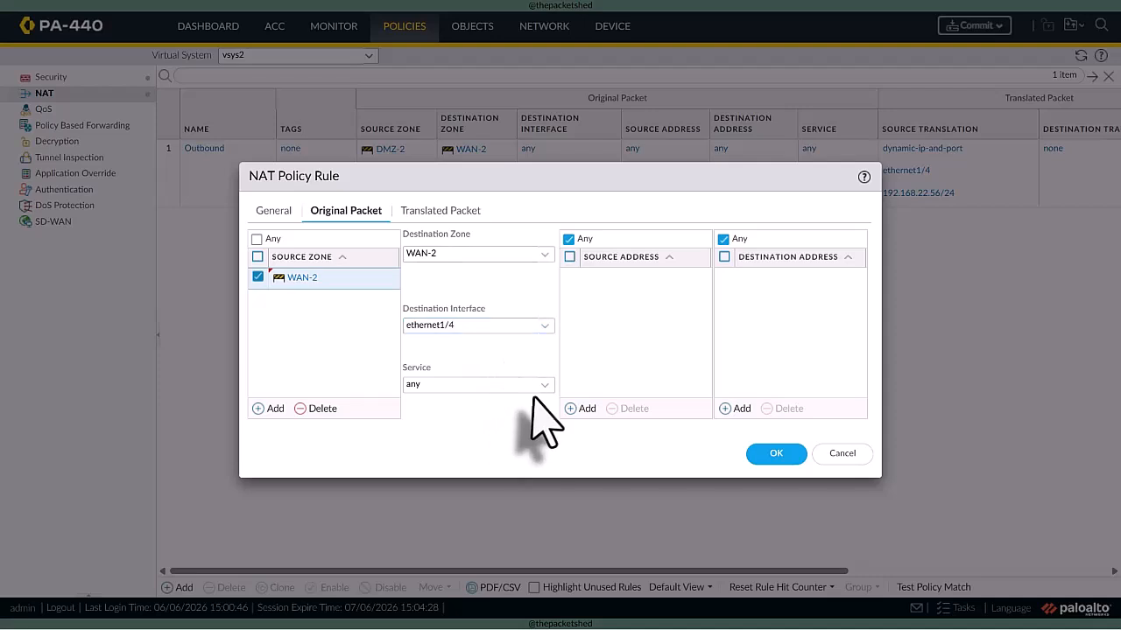
left_click(530, 385)
left_click(431, 457)
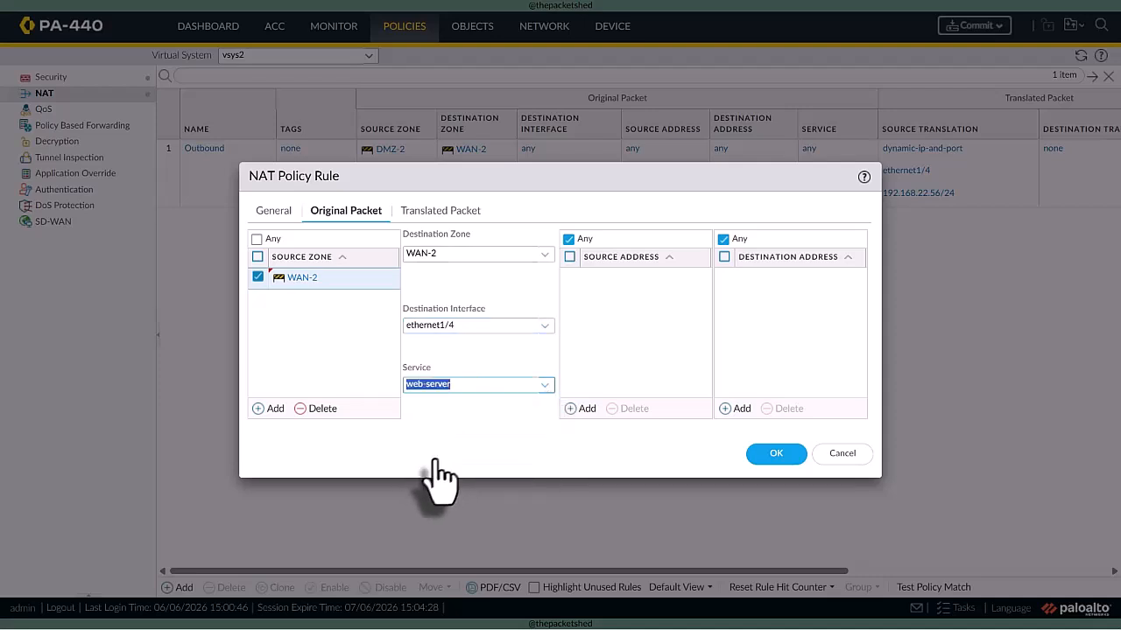
- Set the NAT rule's destination address translation to Static IP with translated address 10.20.1.11
left_click(441, 211)
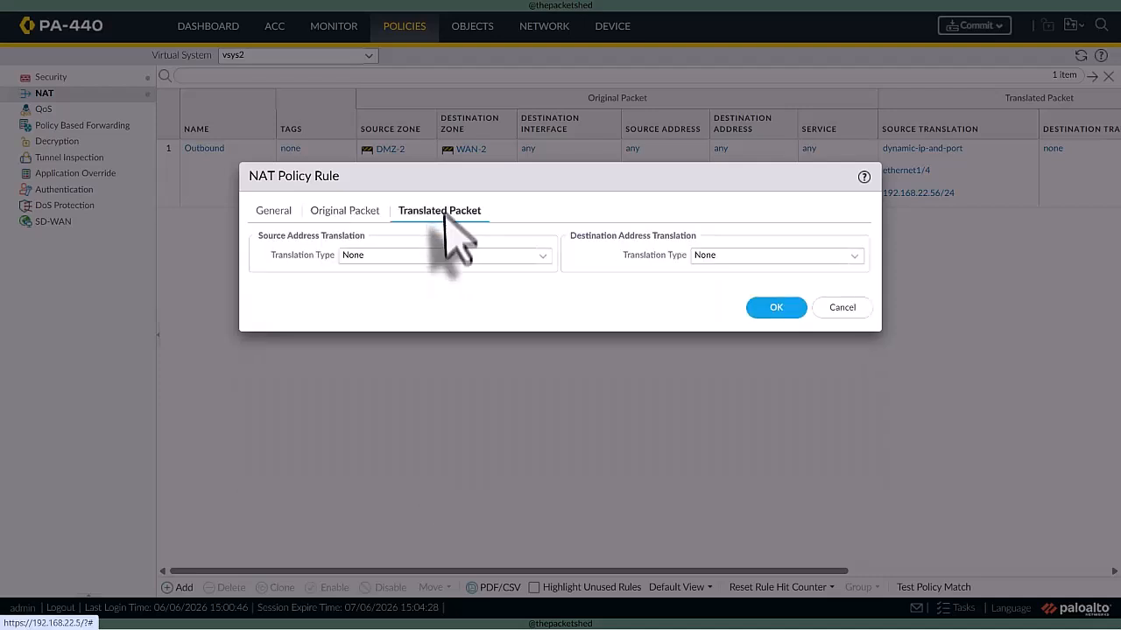
left_click(851, 255)
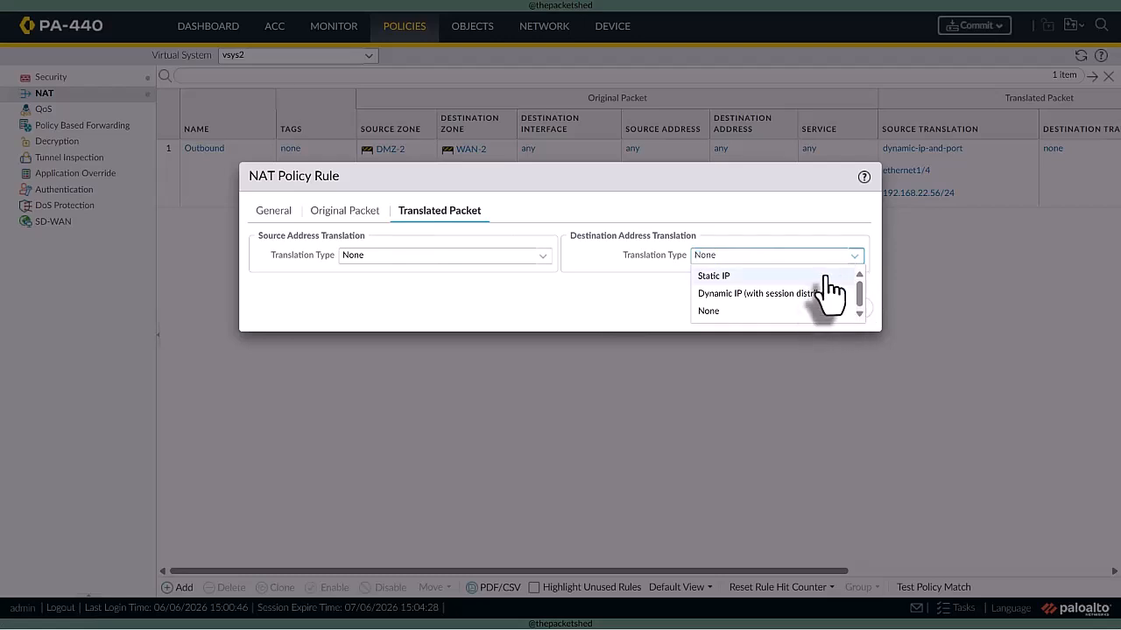
left_click(752, 276)
left_click(713, 125)
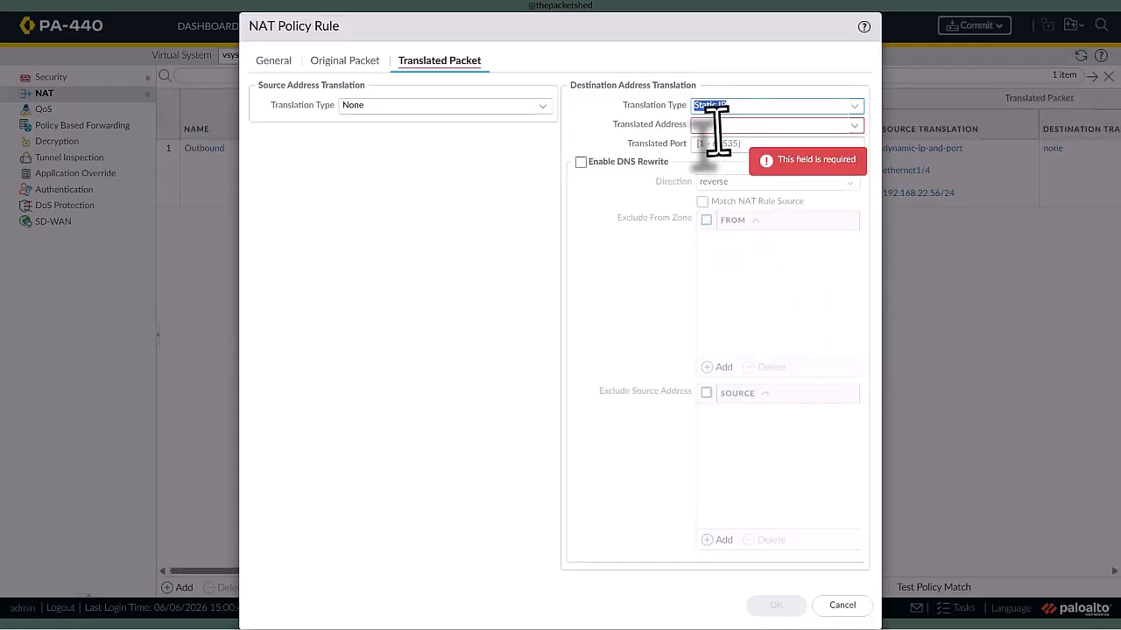
type("10.20.1.11")
left_click(677, 259)
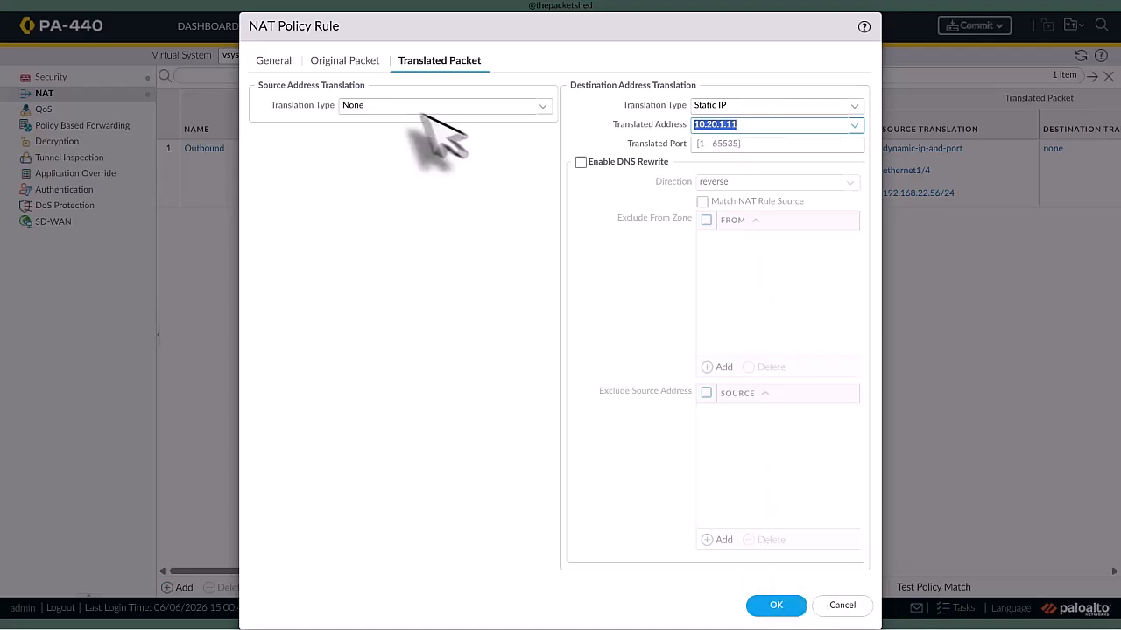
- Add 192.168.22.56 as the destination address of the NAT rule's original packet and save the rule
left_click(350, 61)
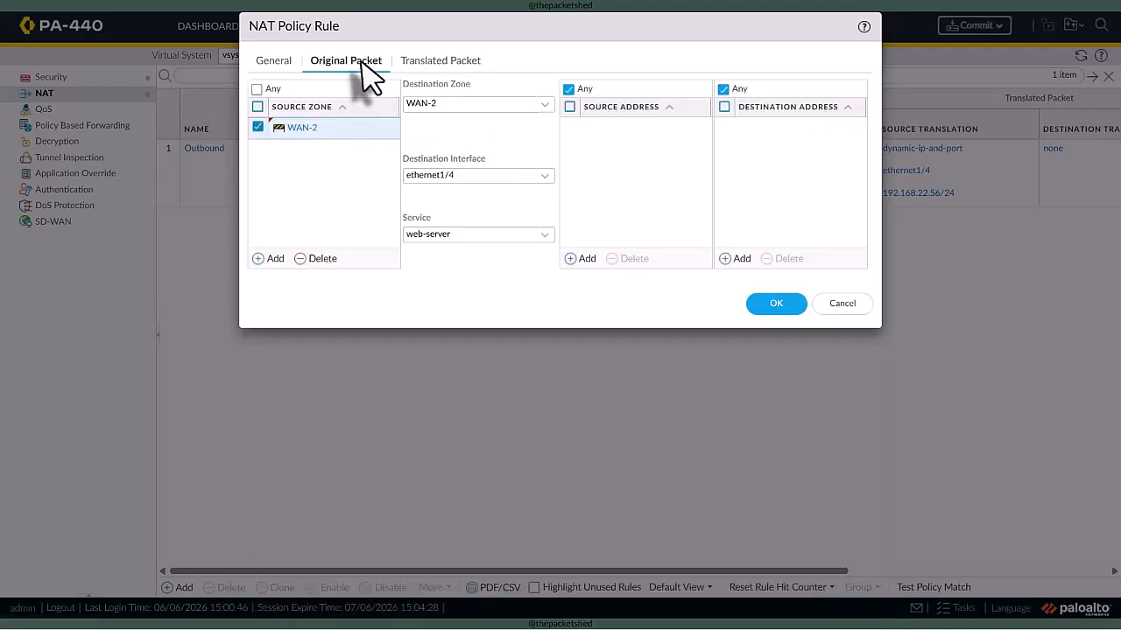
left_click(464, 235)
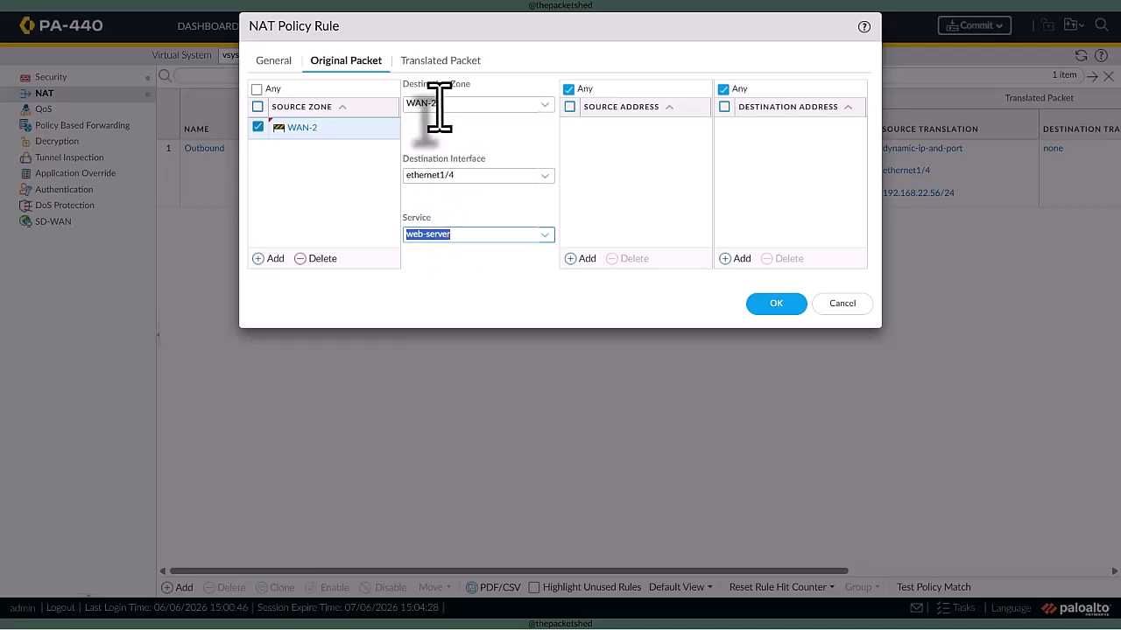
left_click(735, 258)
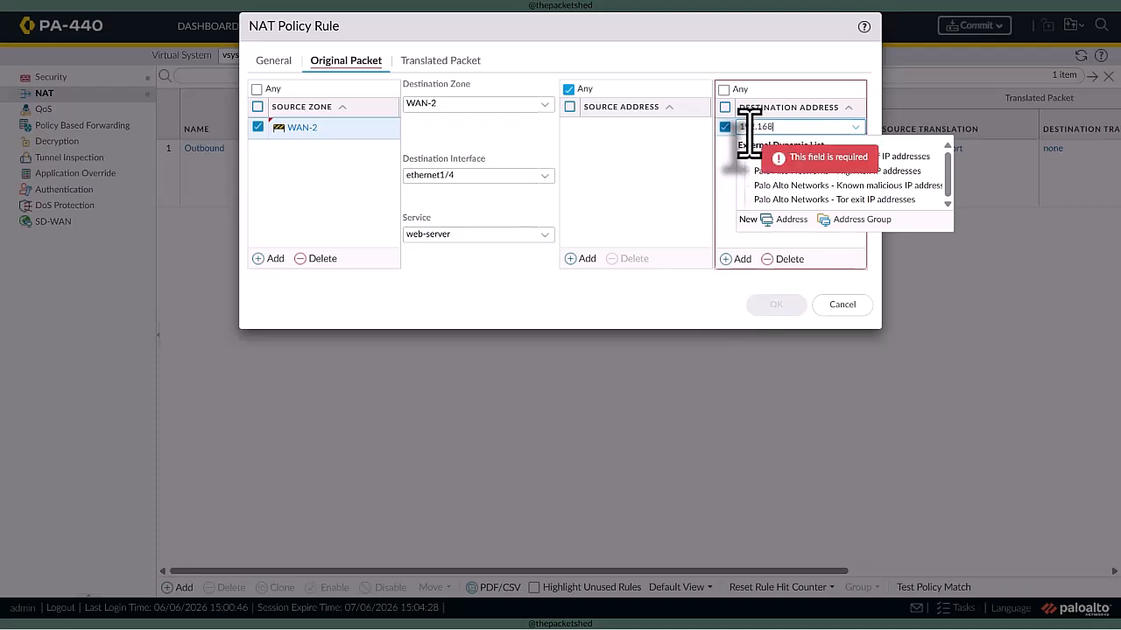
key("BackSpace")
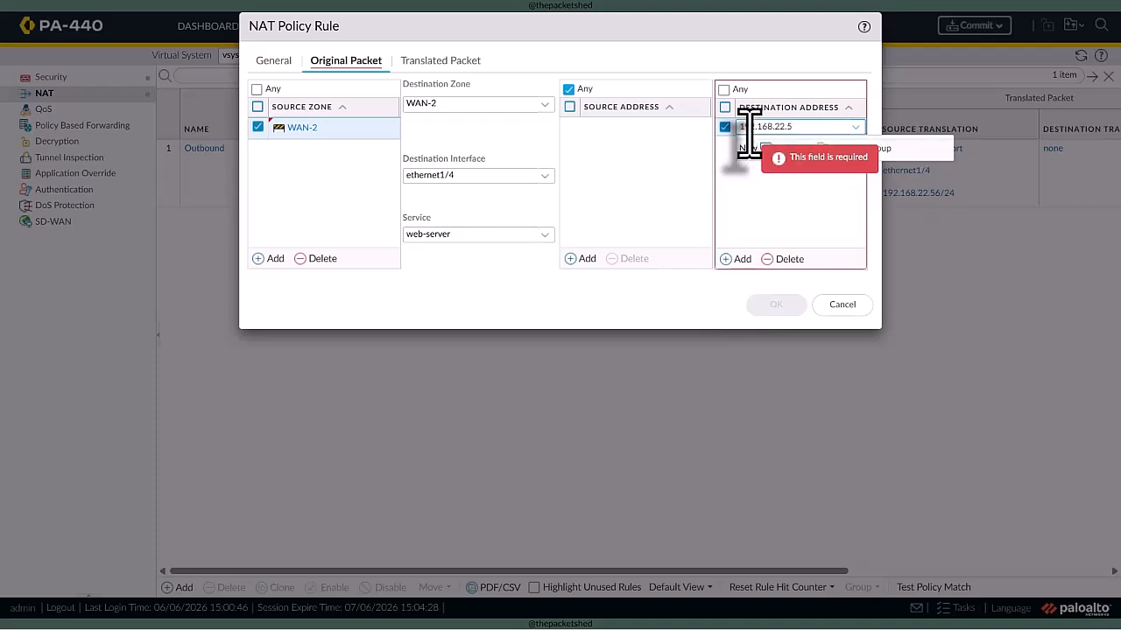
left_click(767, 216)
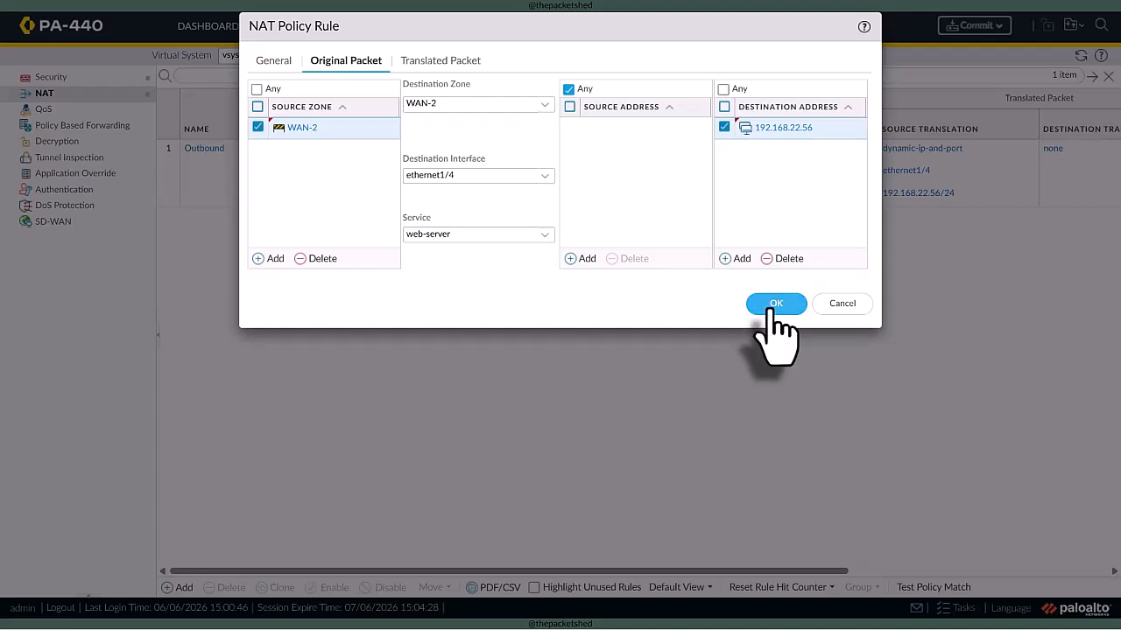
left_click(774, 304)
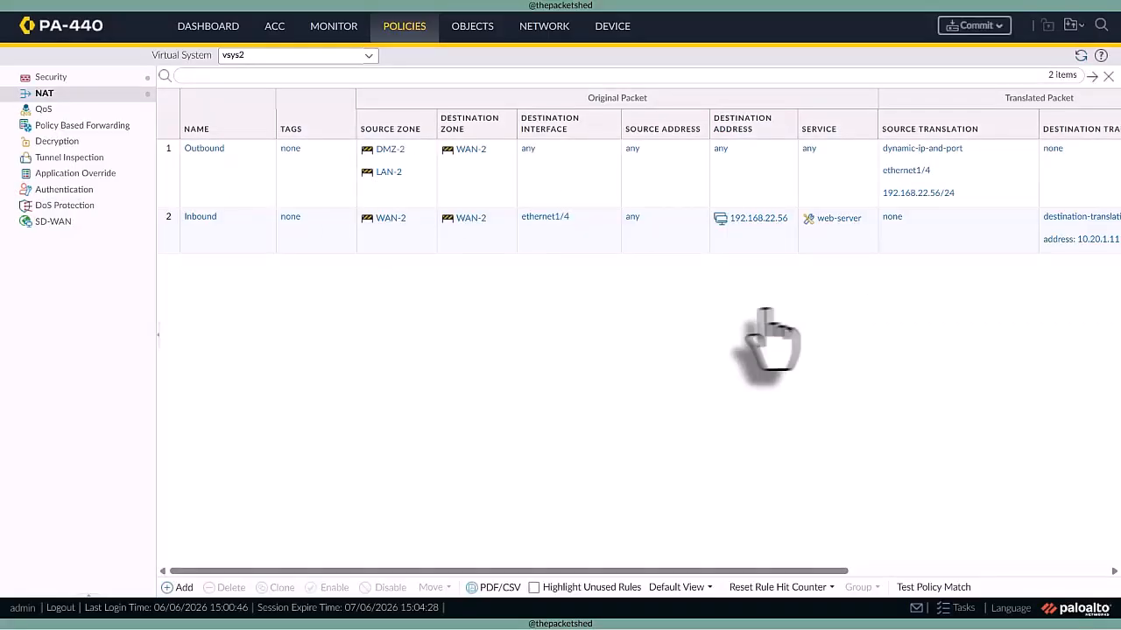
- Add a vsys2 security policy rule named Inbound with WAN-2 as its source zone
left_click(82, 78)
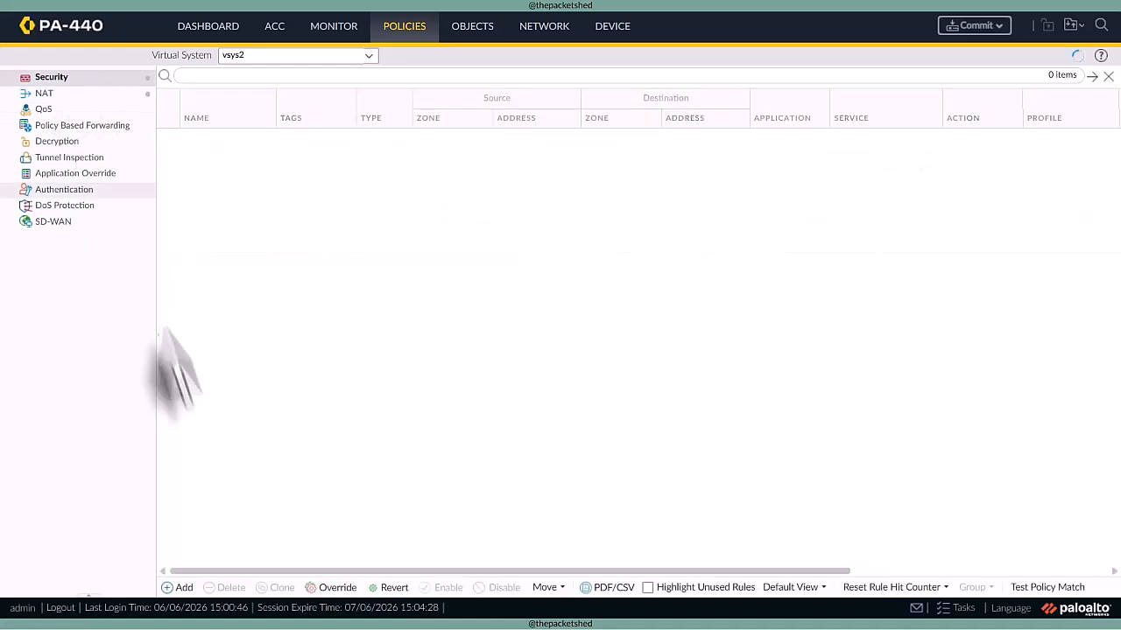
left_click(177, 587)
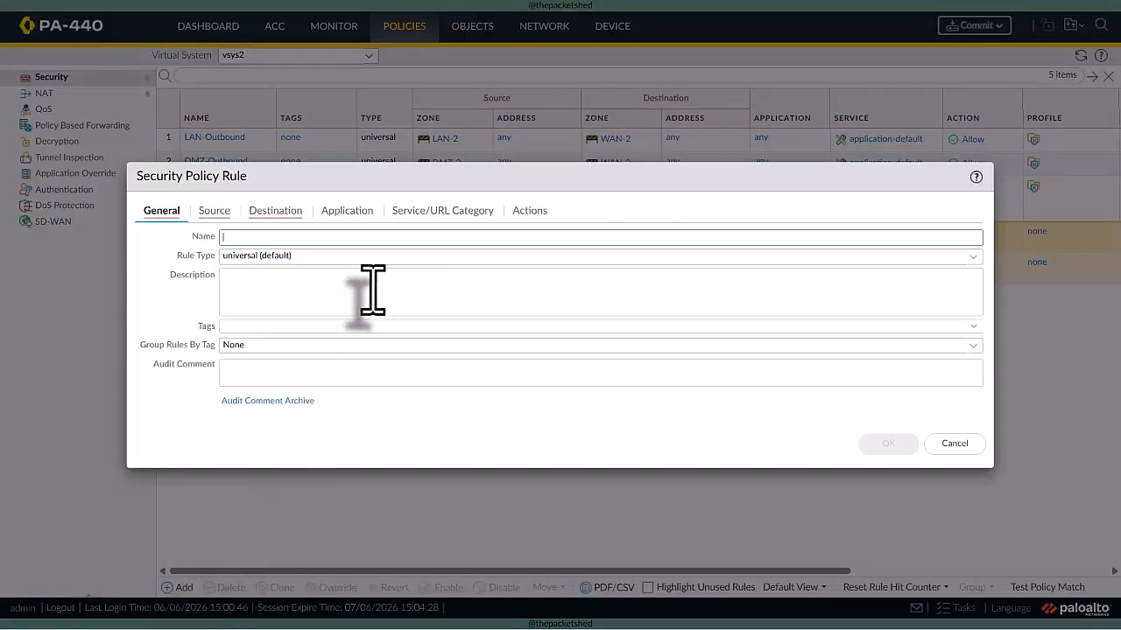
type("Inbound")
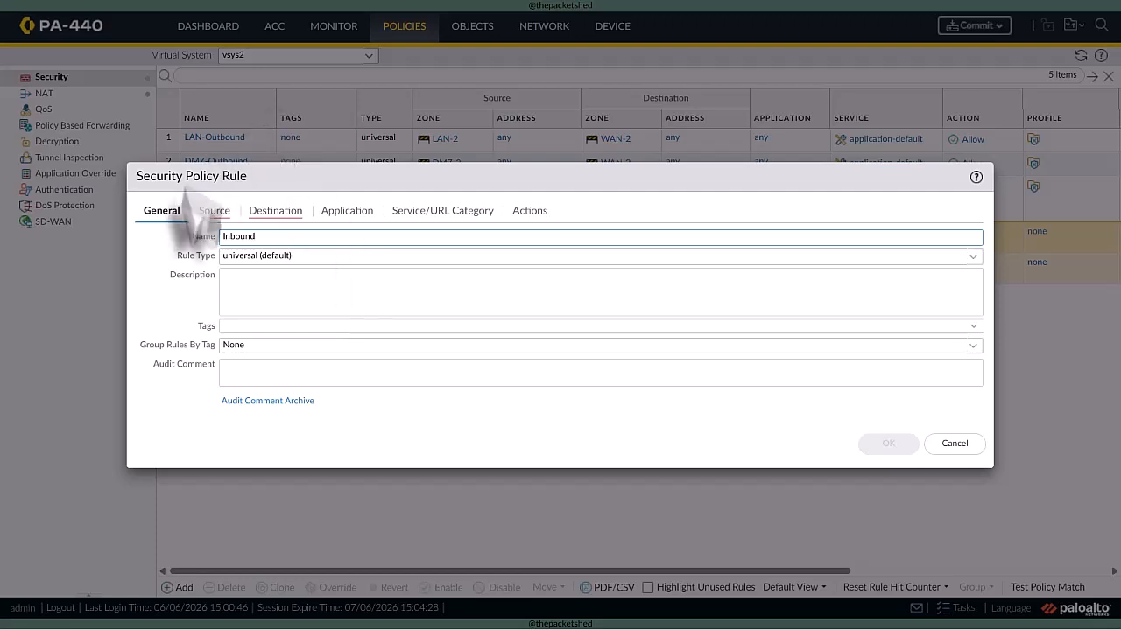
left_click(214, 212)
left_click(160, 408)
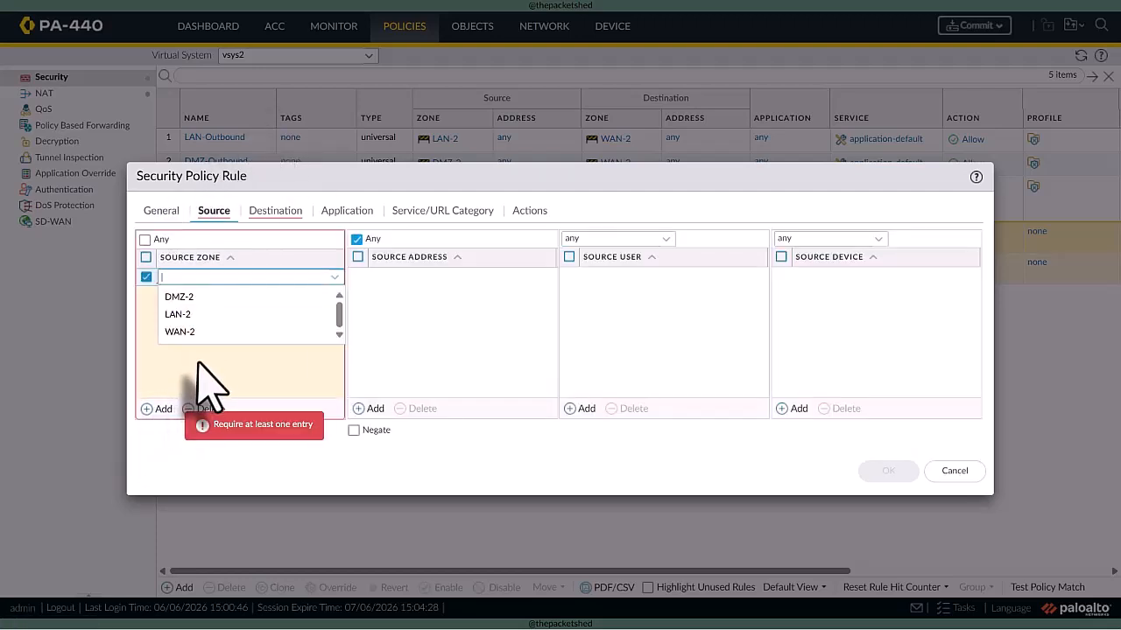
left_click(180, 332)
- Set the Inbound security rule's destination zone to DMZ-2 and its destination address to 192.168.22.56
left_click(274, 214)
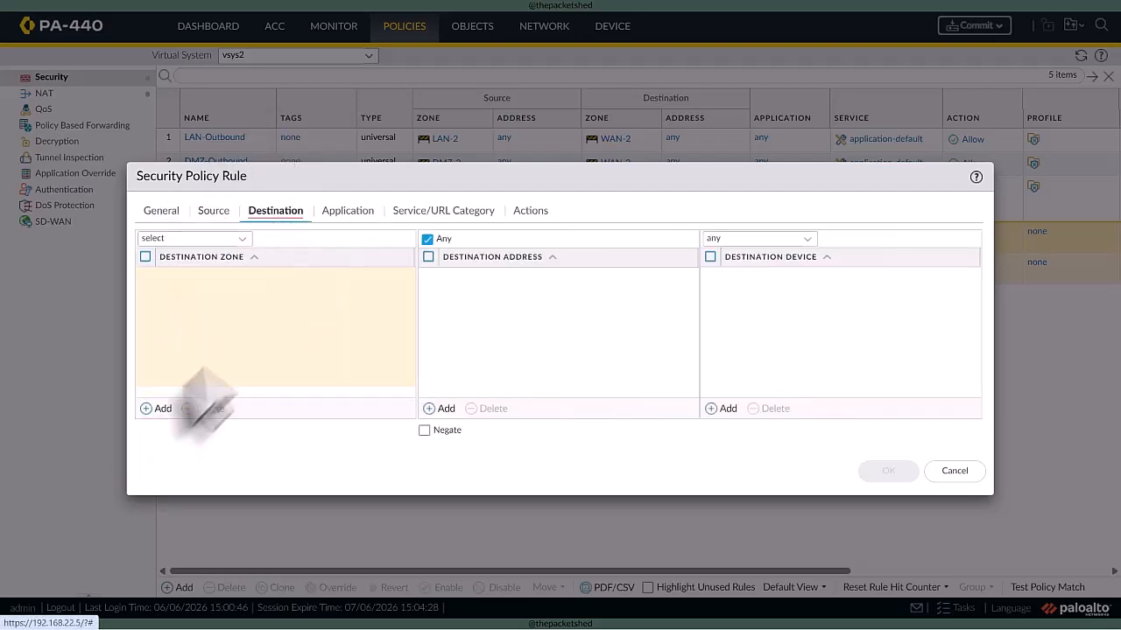
left_click(161, 409)
left_click(186, 298)
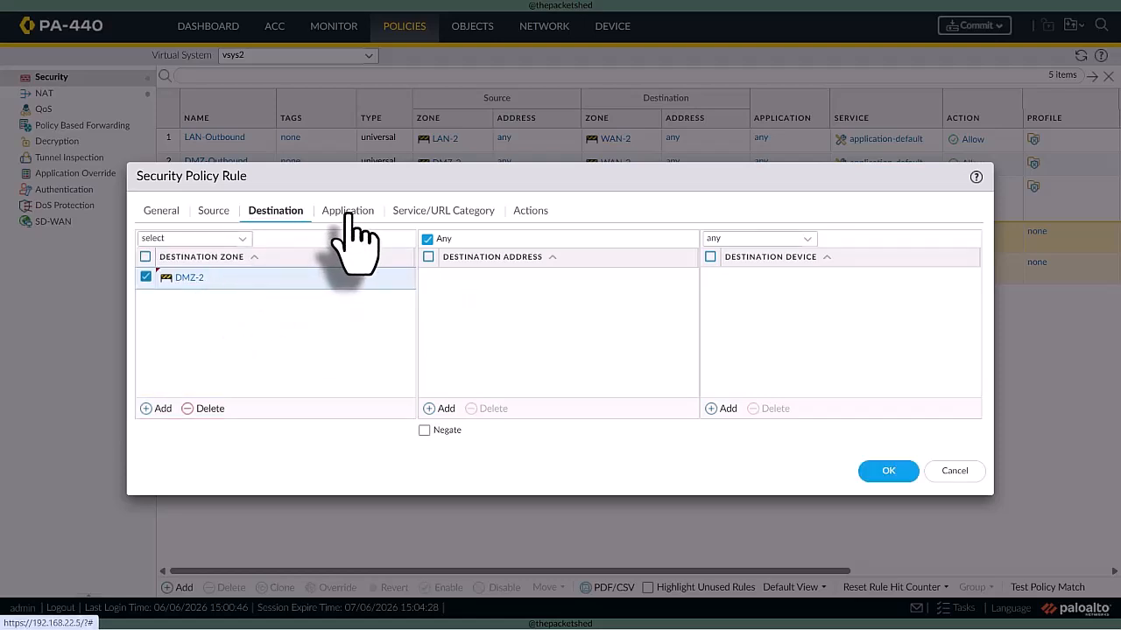
left_click(442, 408)
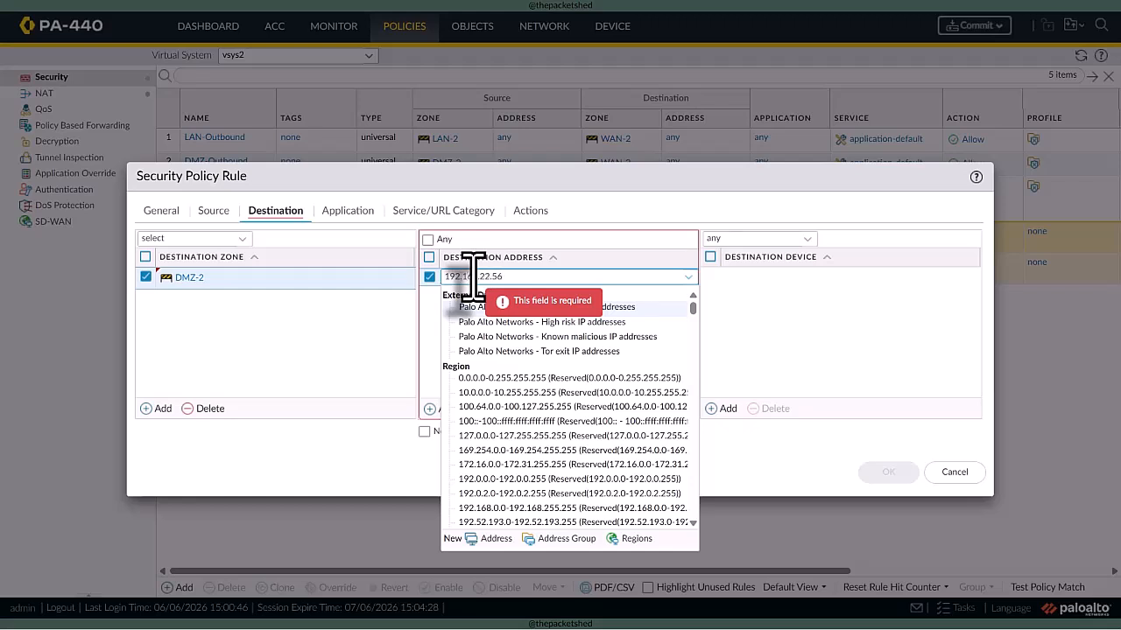
left_click(732, 357)
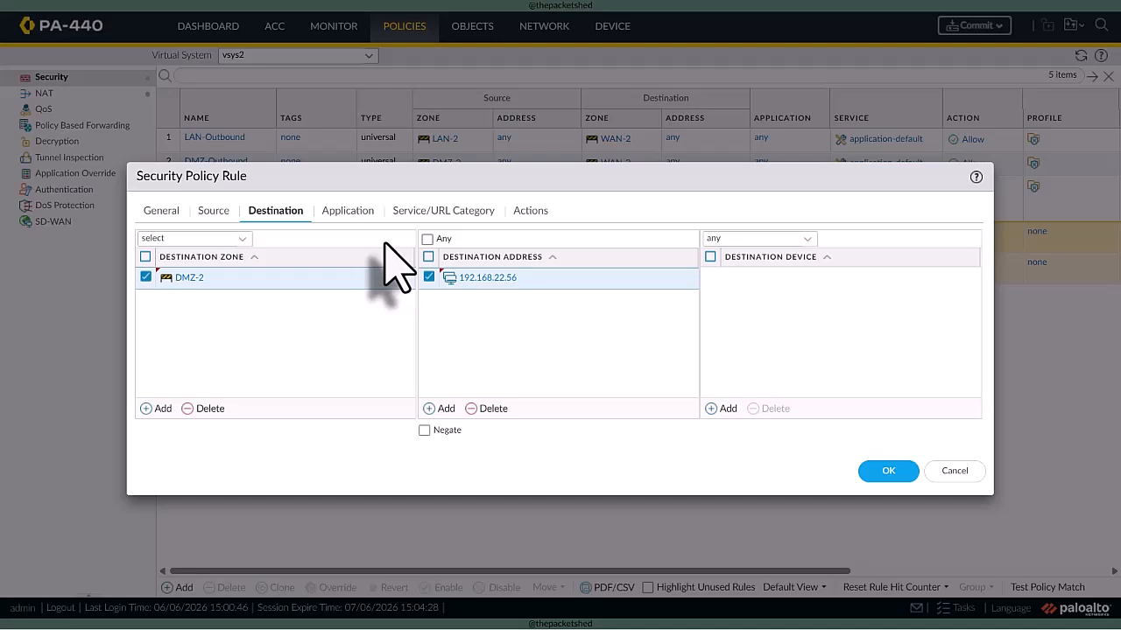
- Restrict the Inbound security rule to the web-browsing application
left_click(341, 213)
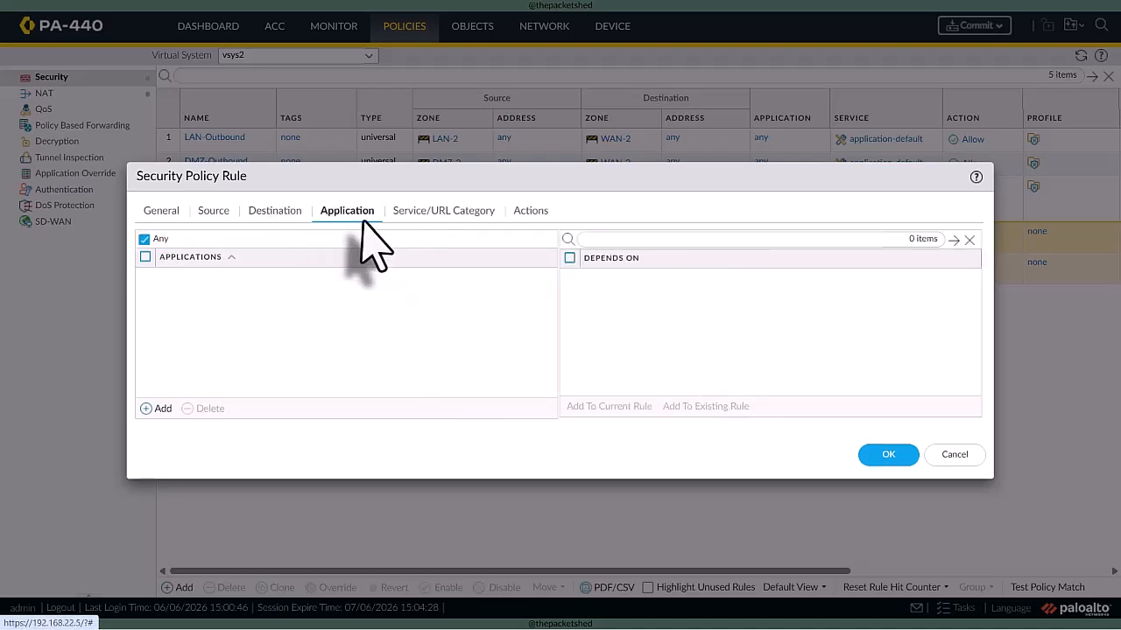
left_click(157, 408)
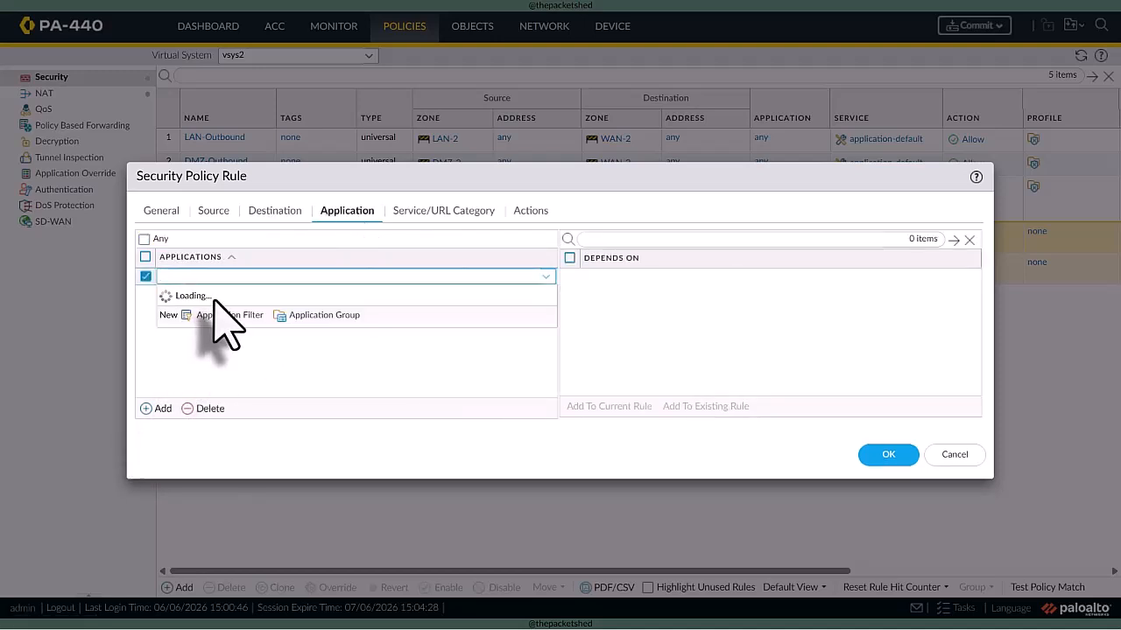
type("web-brow")
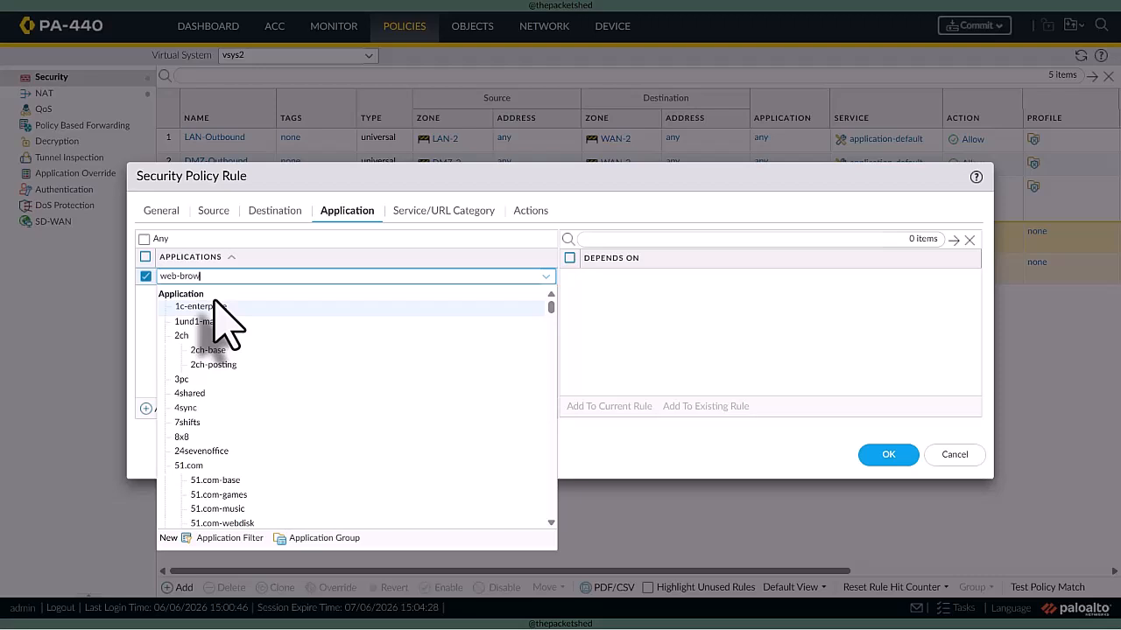
type("sing")
left_click(232, 309)
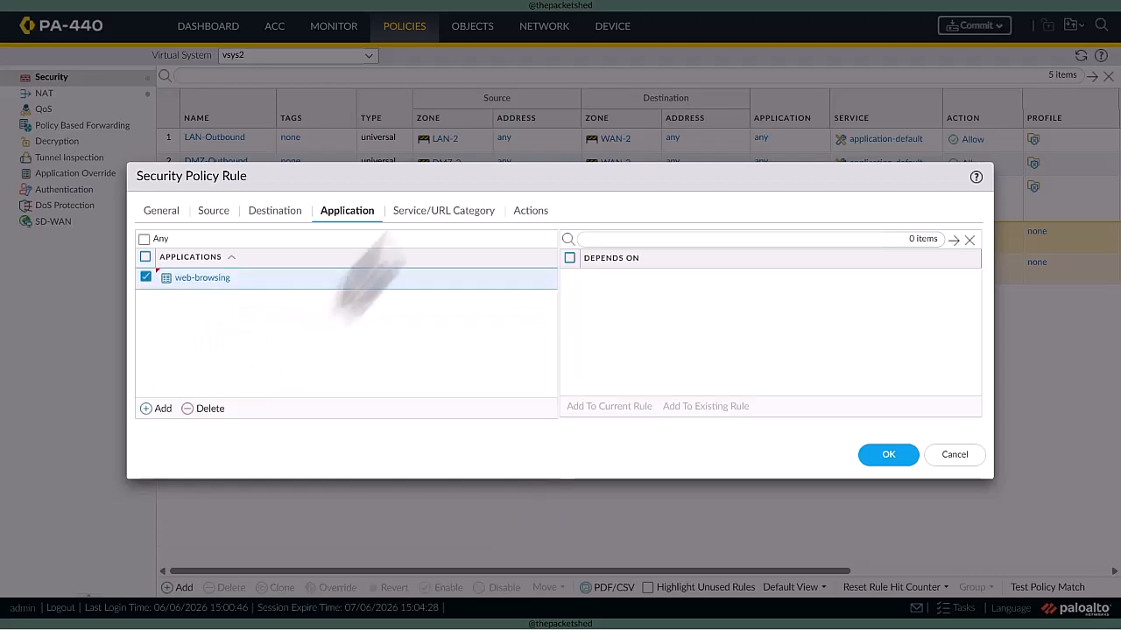
- Set the Inbound security rule's service to web-server, check its action settings and save the rule
left_click(400, 217)
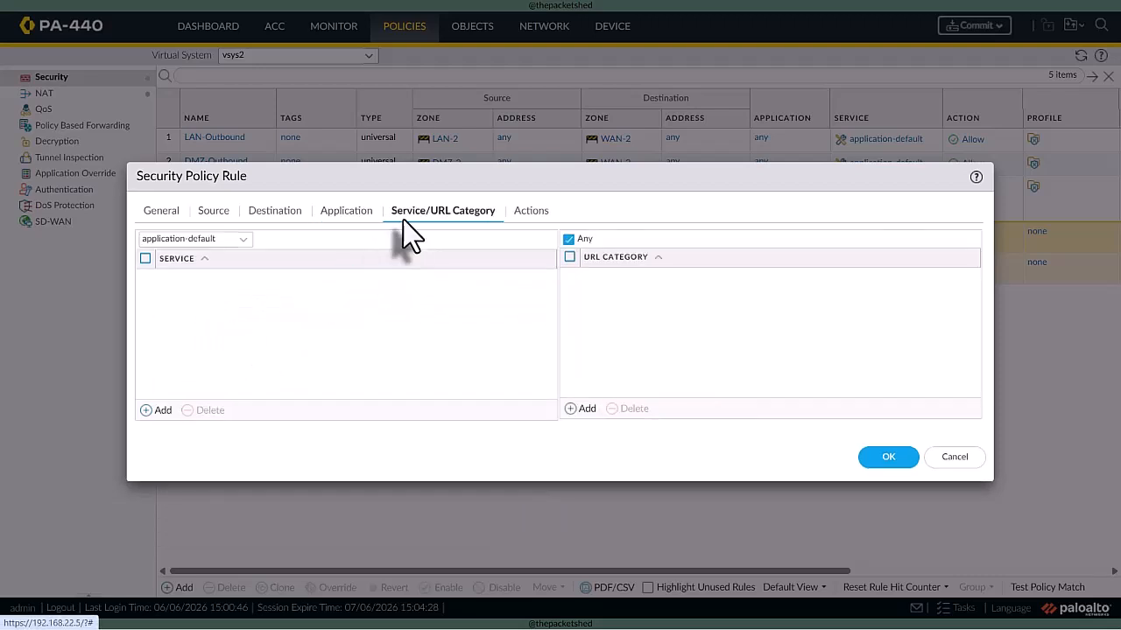
left_click(165, 410)
left_click(206, 340)
left_click(529, 211)
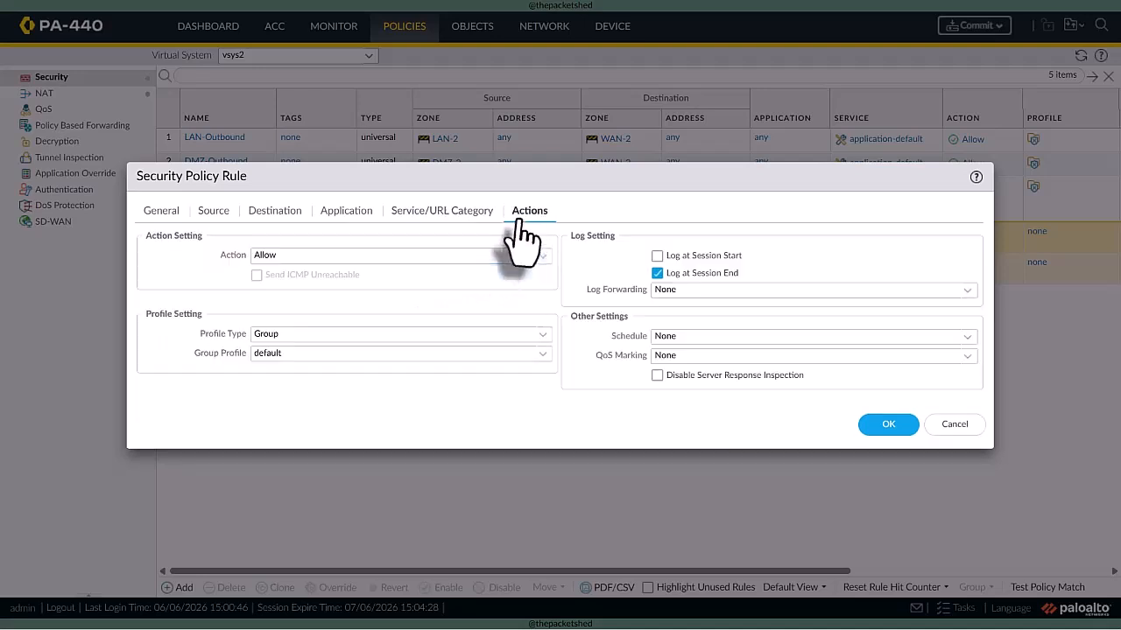
left_click(886, 424)
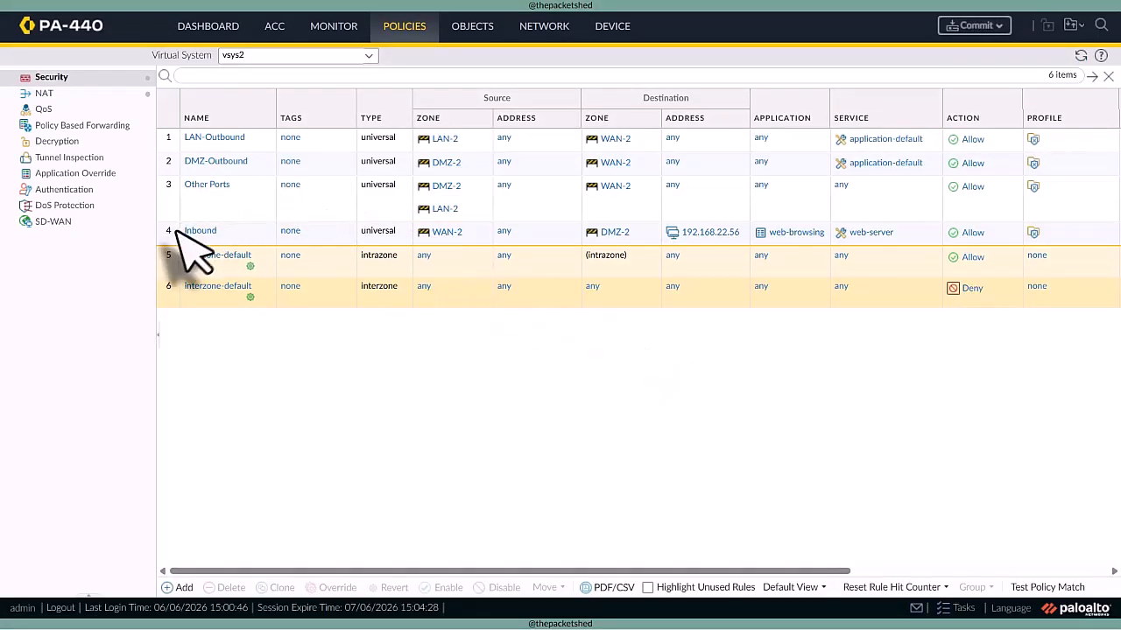
- Move the Inbound rule to the top of the vsys2 security policies
left_click(182, 238)
left_click(546, 588)
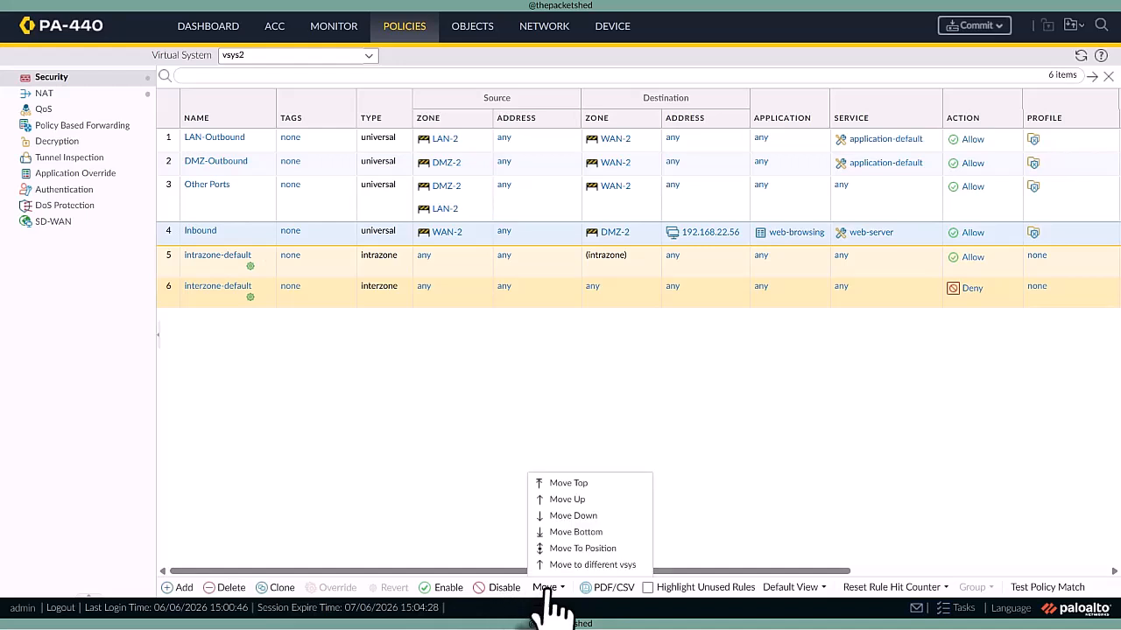
left_click(565, 483)
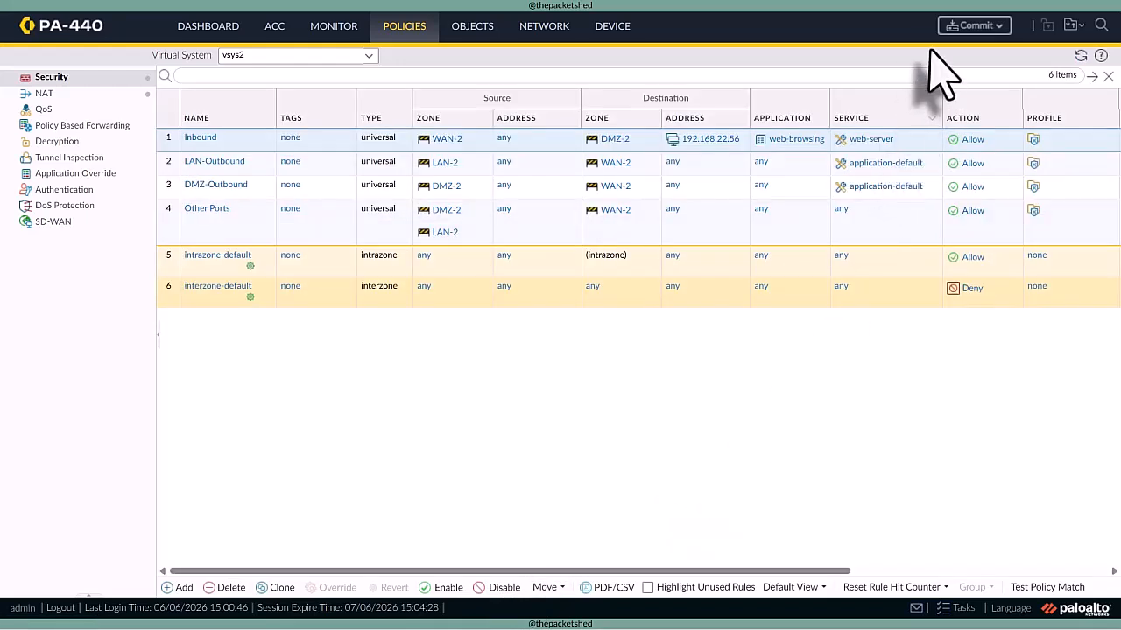
- Commit all pending configuration changes and dismiss the commit status report
left_click(974, 25)
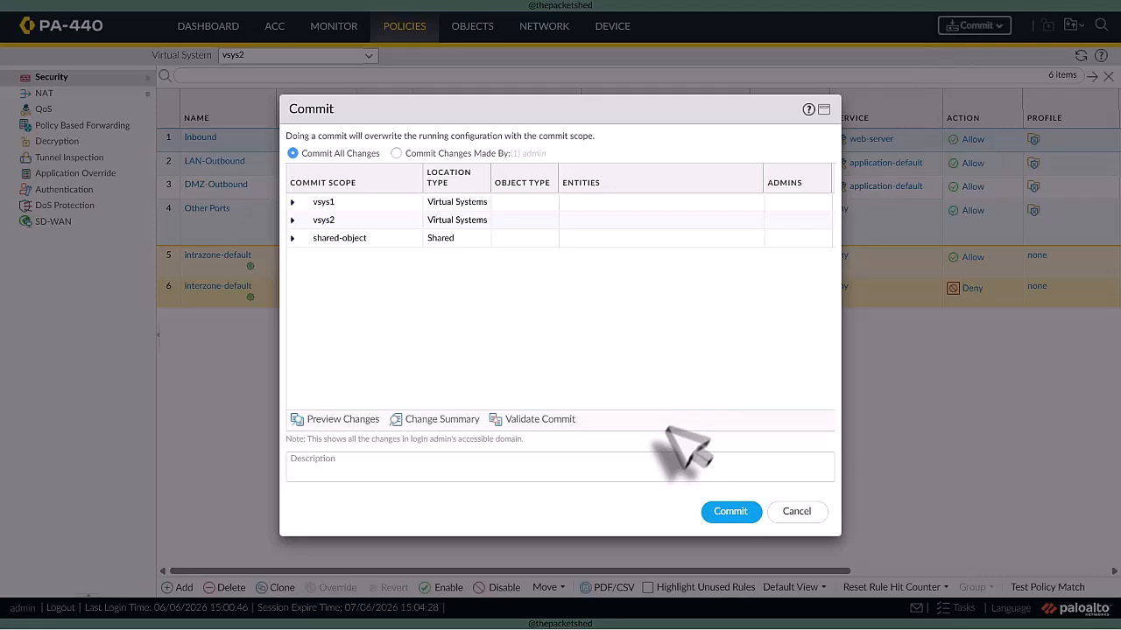
left_click(730, 513)
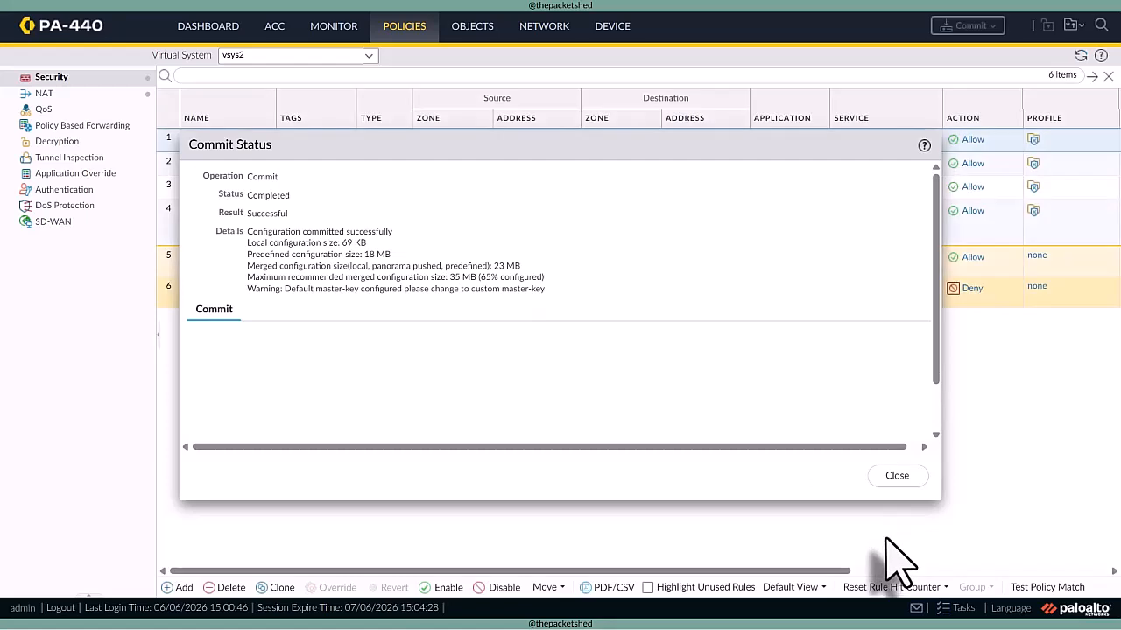
left_click(896, 477)
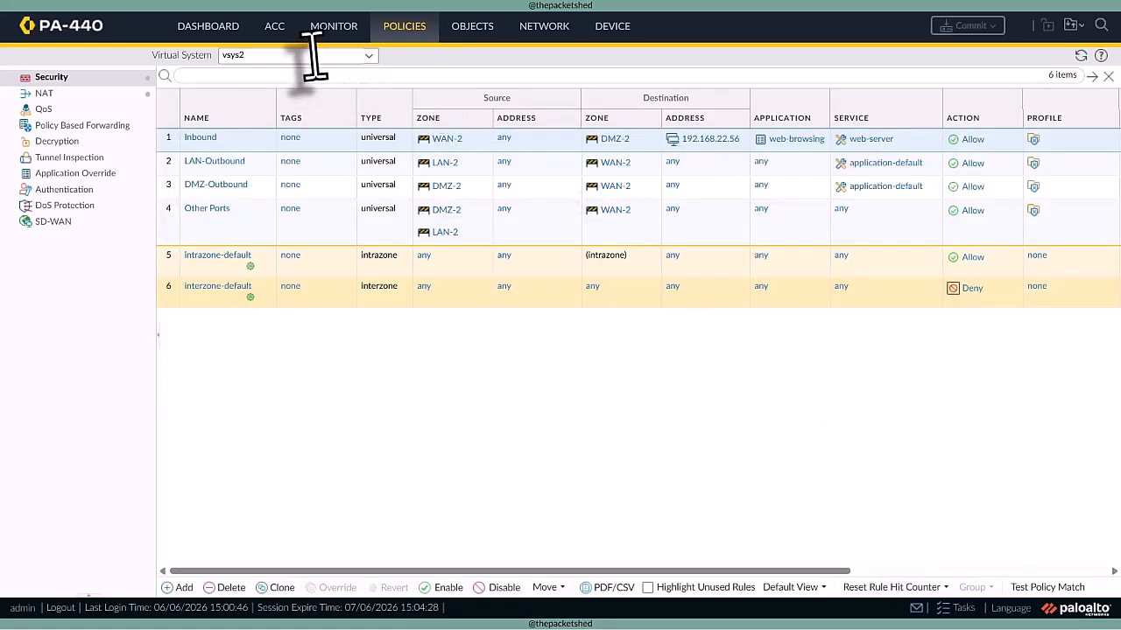
- Show the traffic logs of virtual system vsys1
left_click(338, 28)
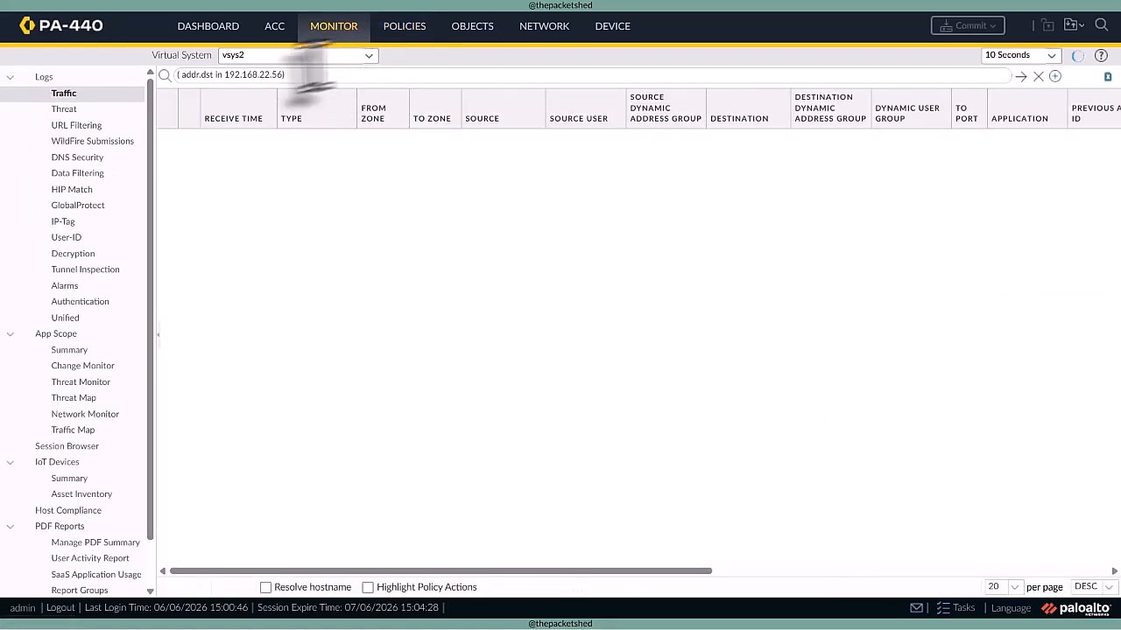
left_click(364, 56)
left_click(331, 93)
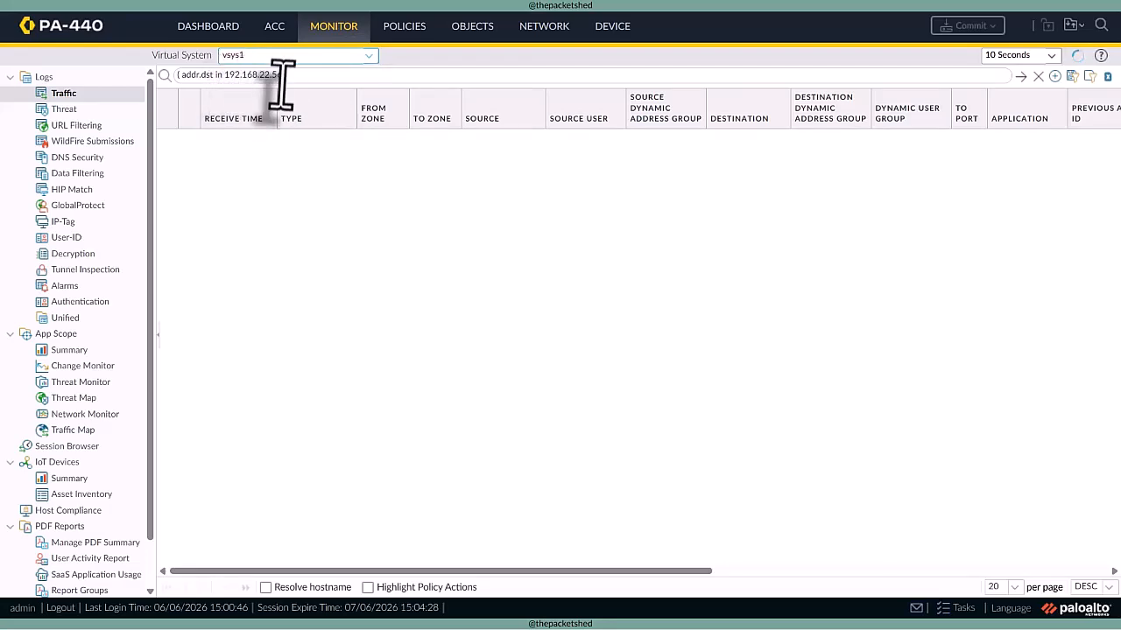
- Hide the Destination Dynamic Address Group, Source Dynamic Address Group and Dynamic User Group columns in the traffic log
left_click(859, 108)
mouse_move(876, 140)
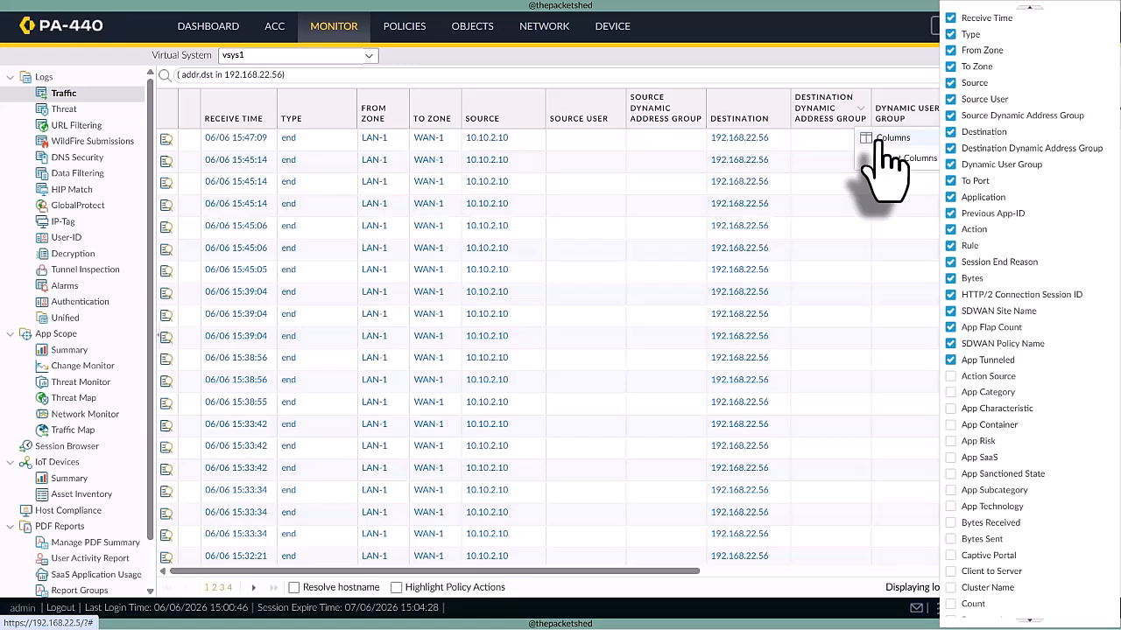
left_click(971, 148)
left_click(972, 114)
left_click(980, 166)
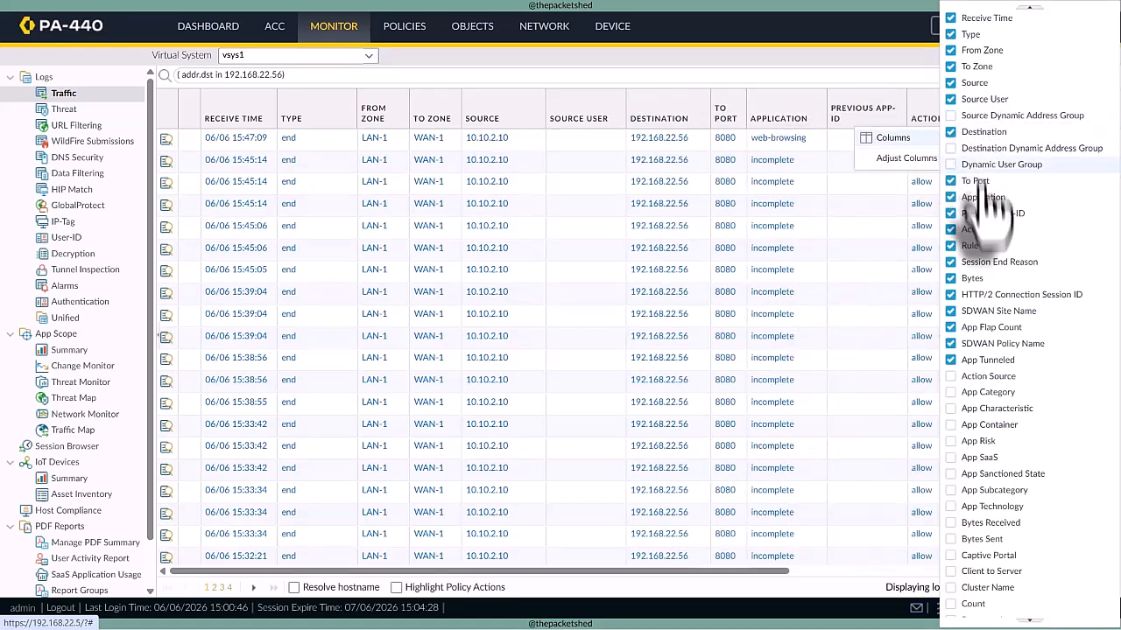
- Hide the App Tunneled, SDWAN Policy Name, App Flap Count and SDWAN Site Name columns in the traffic log
left_click(979, 360)
left_click(981, 344)
left_click(980, 327)
left_click(982, 311)
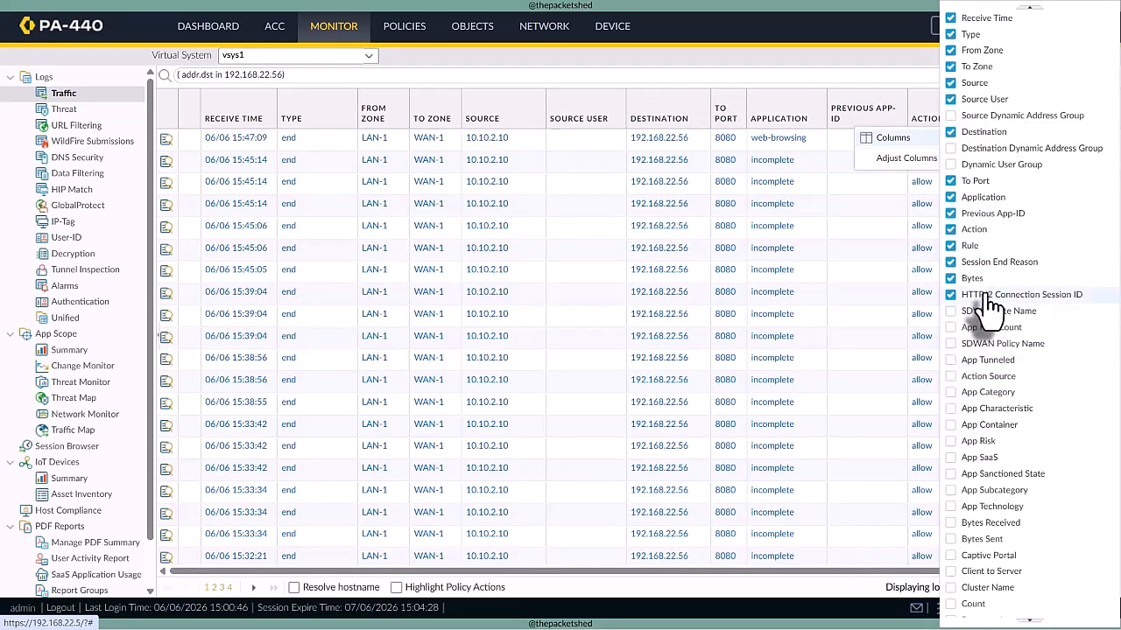
- Hide the HTTP/2 Connection Session ID and Bytes columns, and place the NAT Source IP column before Destination in the traffic log
left_click(985, 294)
left_click(984, 280)
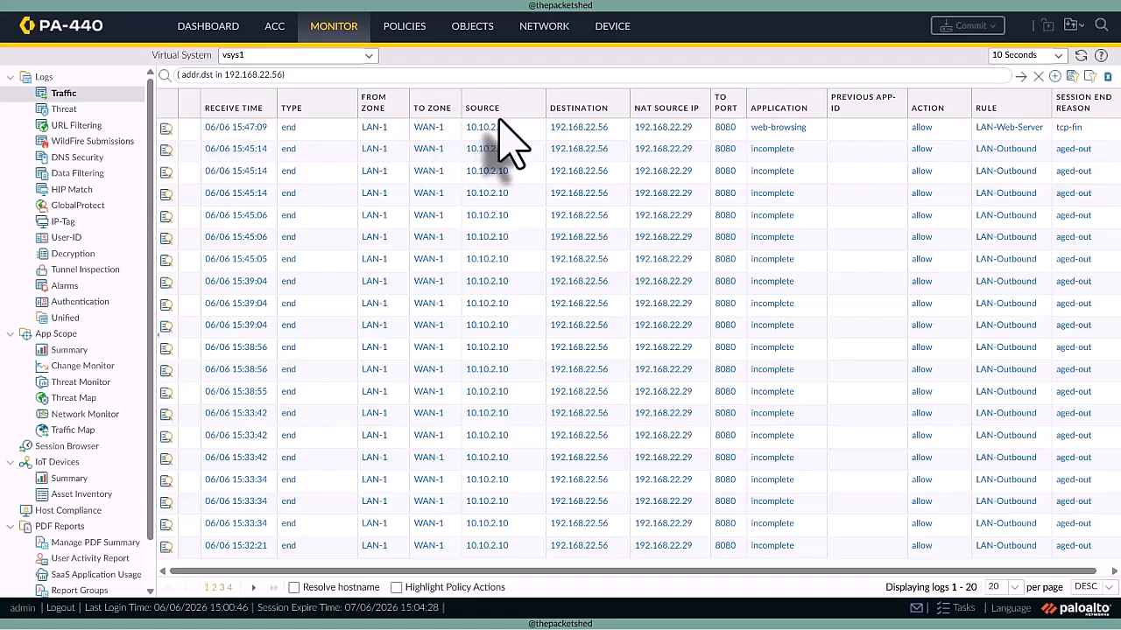
left_click_drag(671, 114, 578, 112)
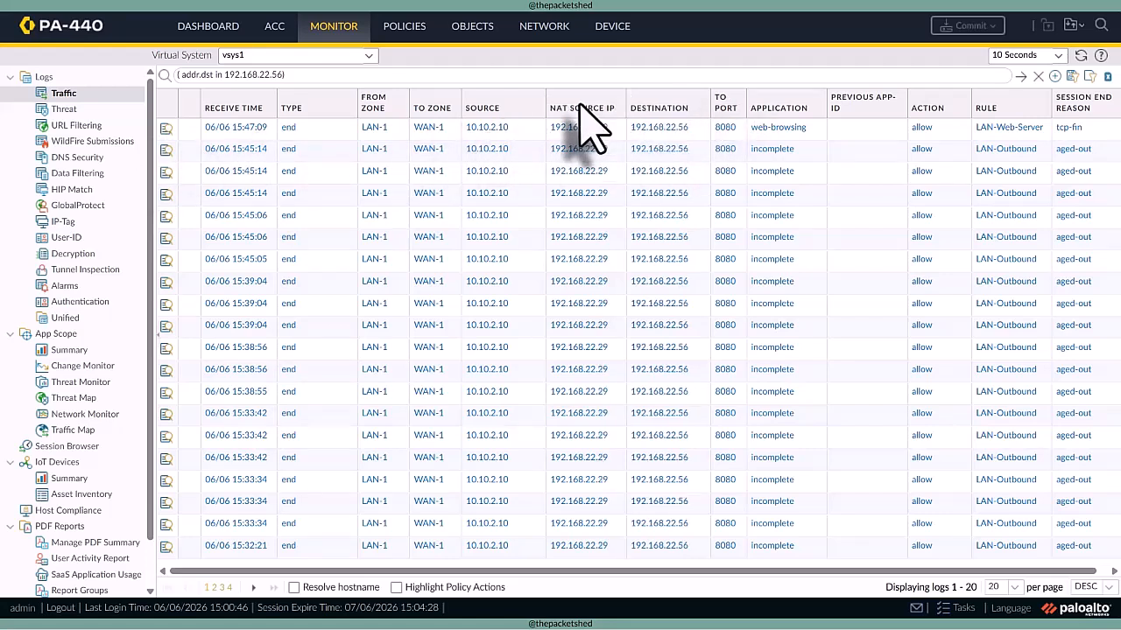
- Examine the source and destination details of the newest web-browsing entry in vsys1's traffic log, and close the detailed view
left_click(167, 131)
left_click(166, 130)
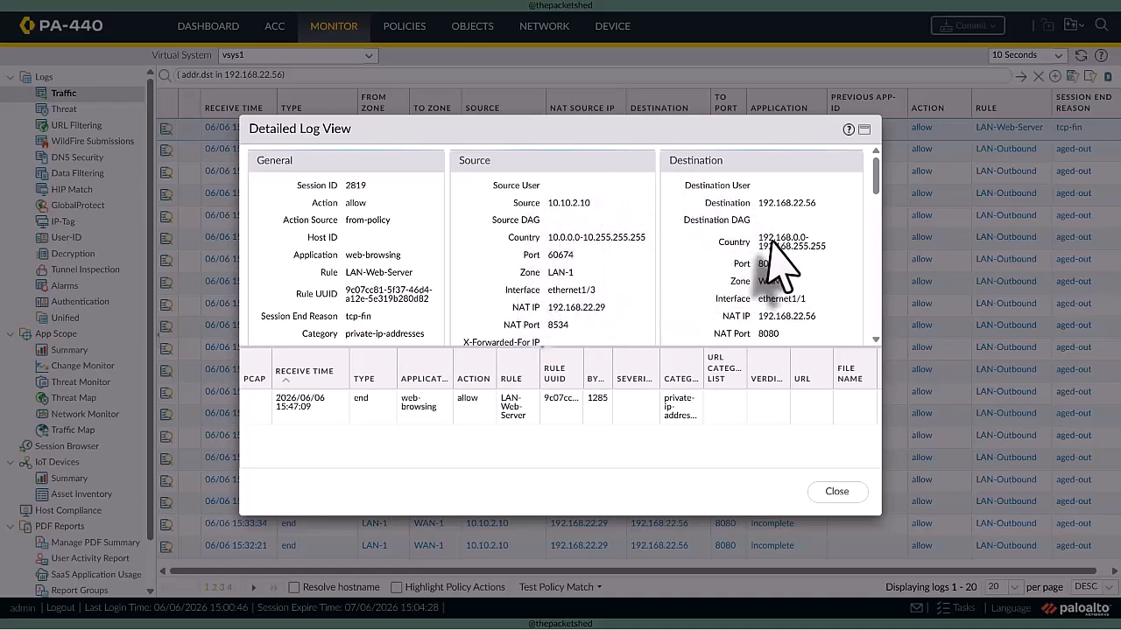
left_click(836, 491)
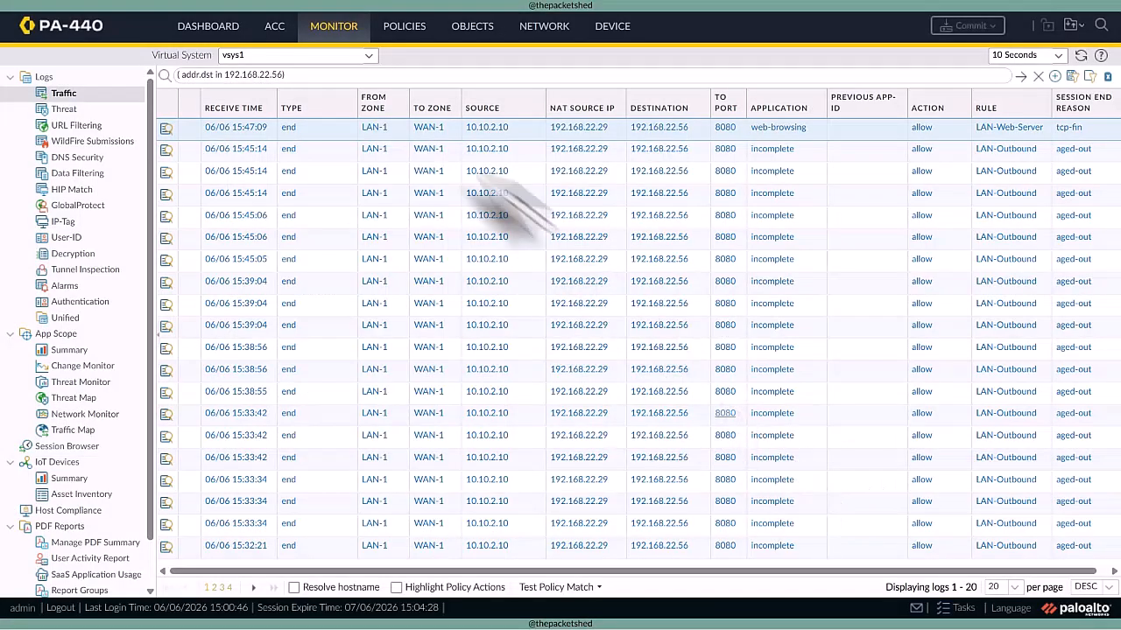
- Show the traffic logs of virtual system vsys2 and examine the full details of its newest web-browsing entry
left_click(364, 57)
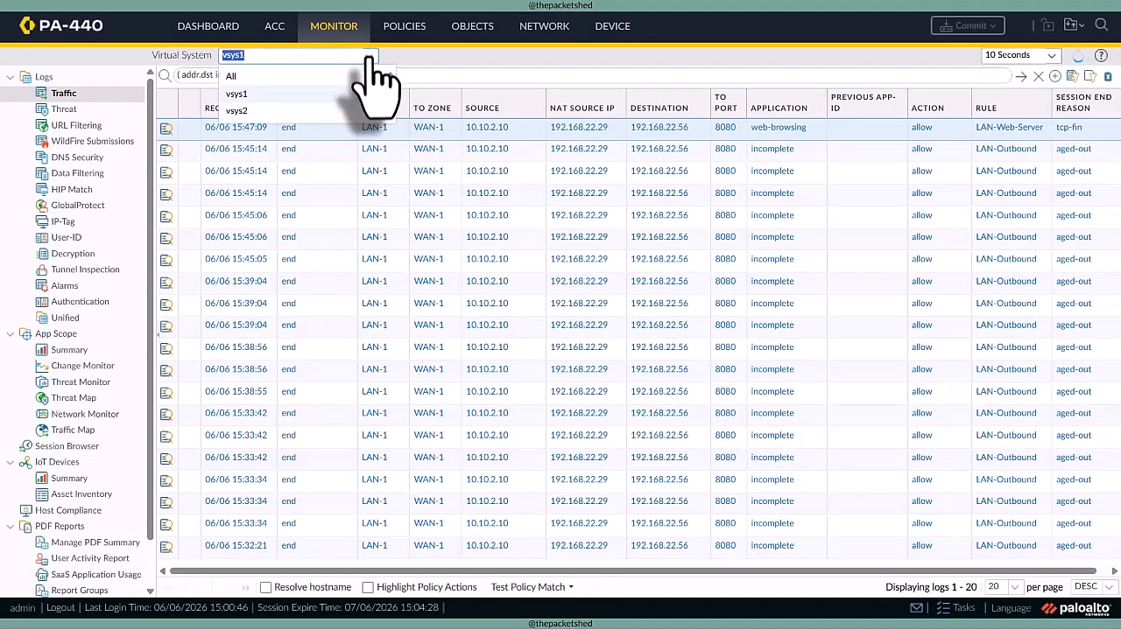
left_click(325, 112)
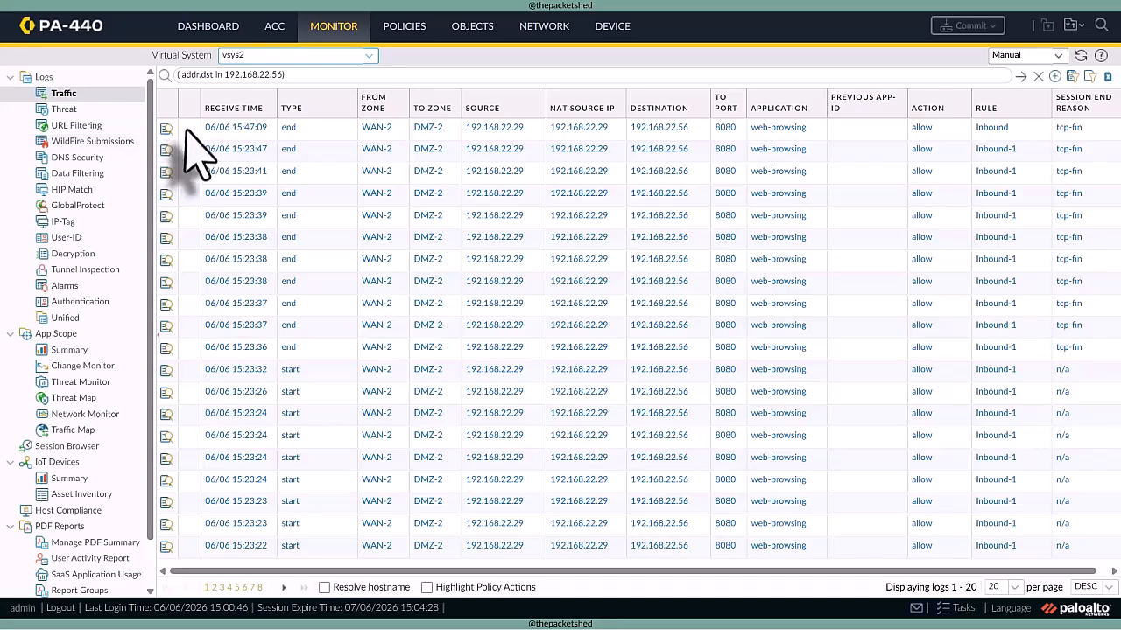
left_click(165, 128)
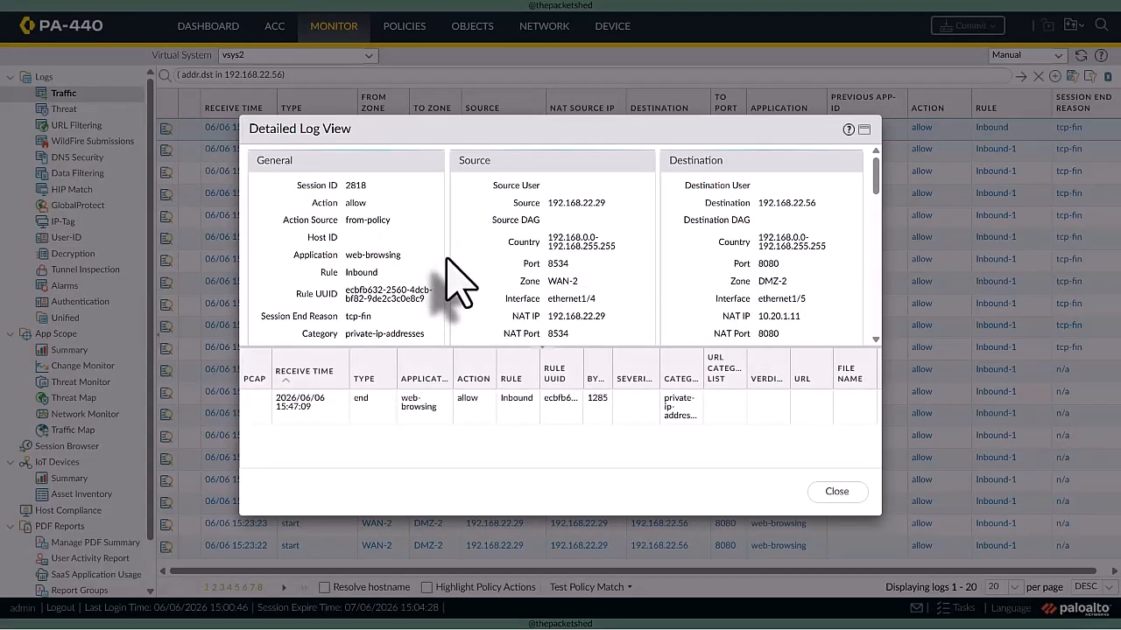
scroll(490, 280, "down", 1)
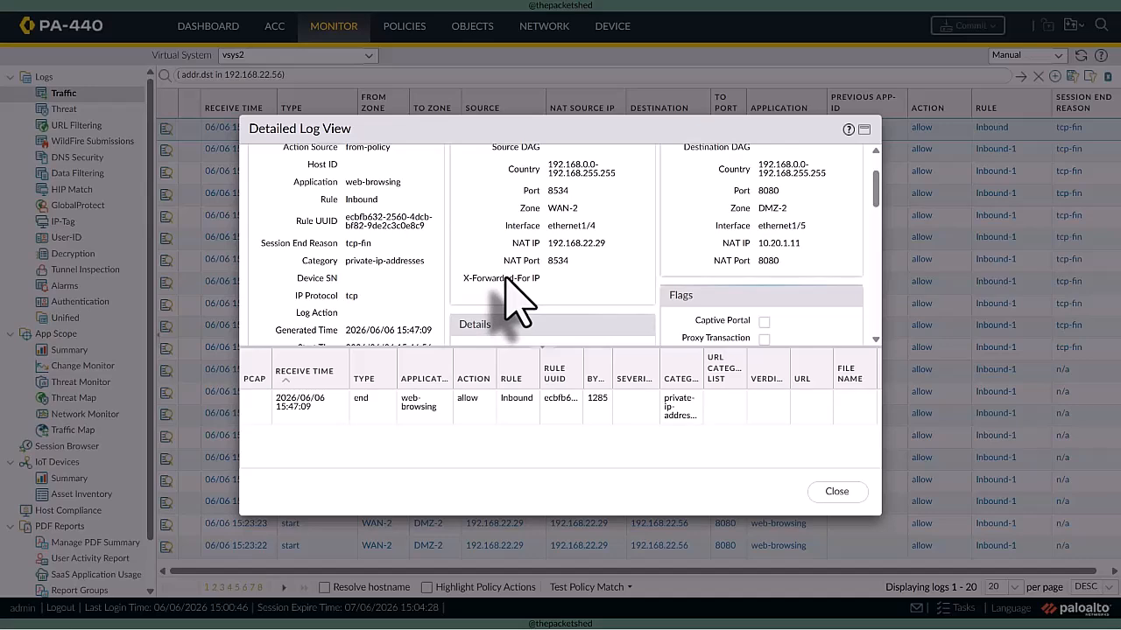
scroll(544, 317, "down", 2)
scroll(547, 319, "down", 1)
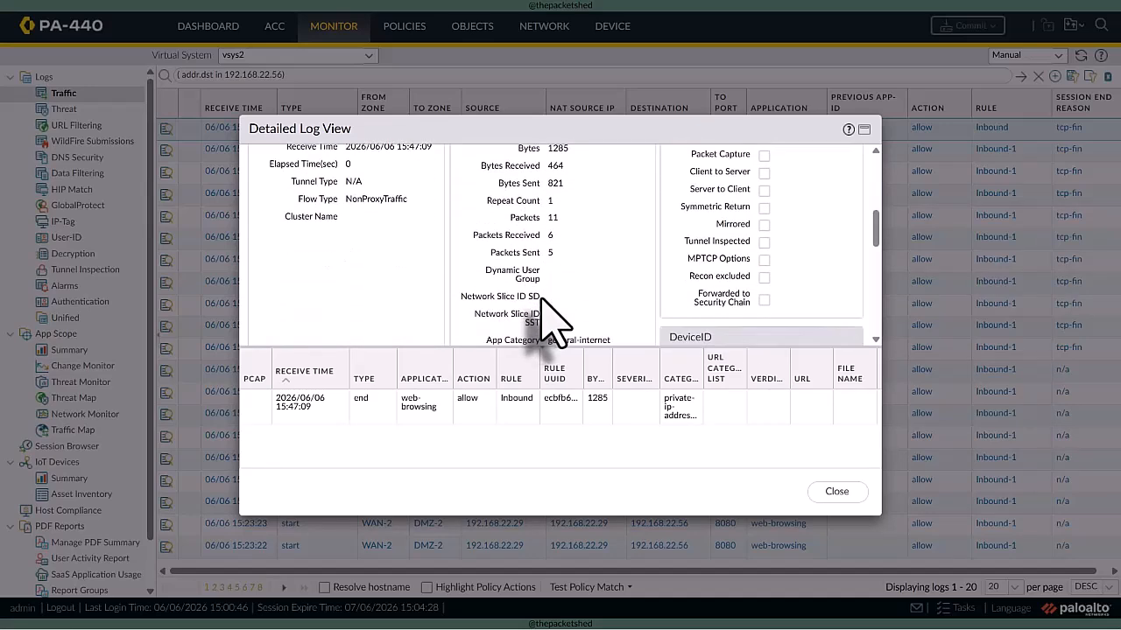
left_click(832, 491)
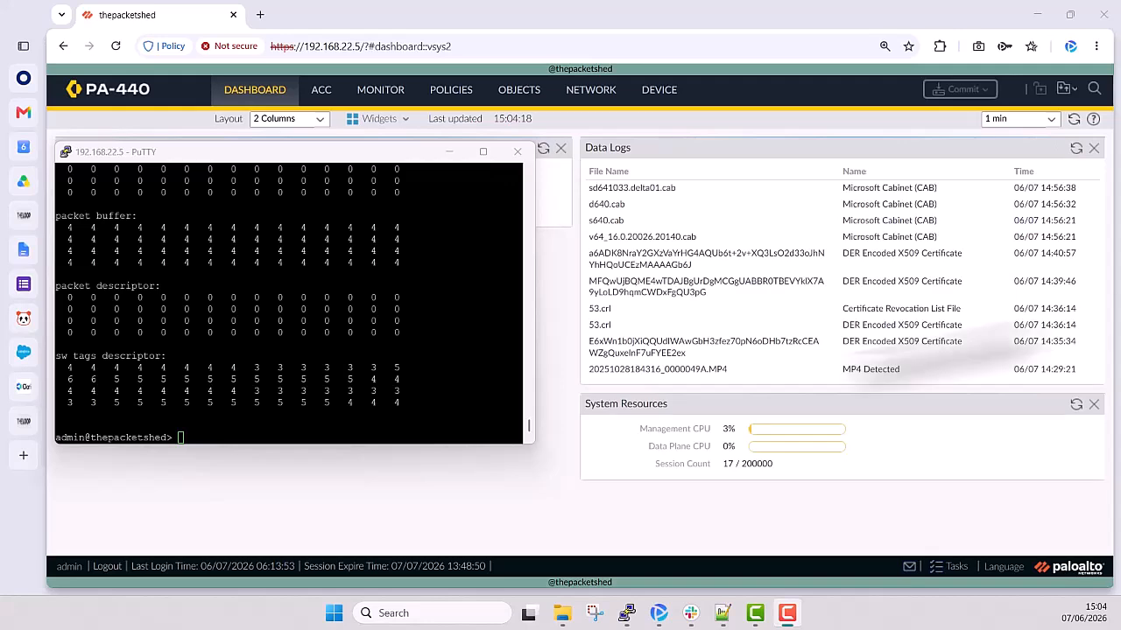
- Switch to PuTTY, move its window clear of the Interfaces widget, and page through the output of "show running resource-monitor second"
left_click(337, 152)
left_click_drag(337, 152, 875, 101)
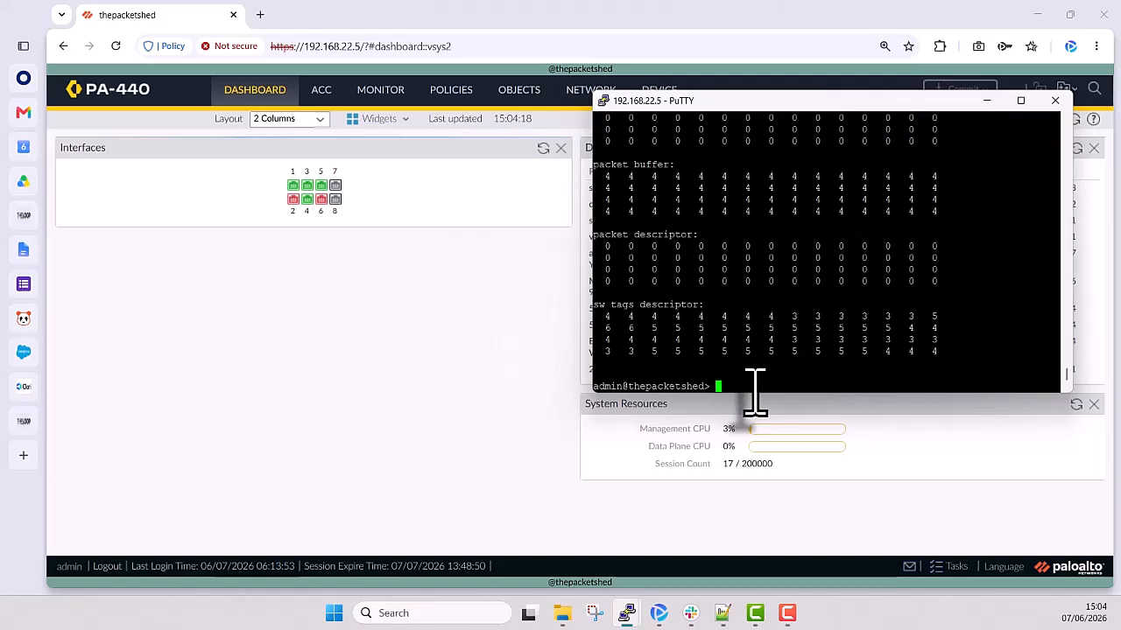
type("show running resource-monitor second")
key("Return")
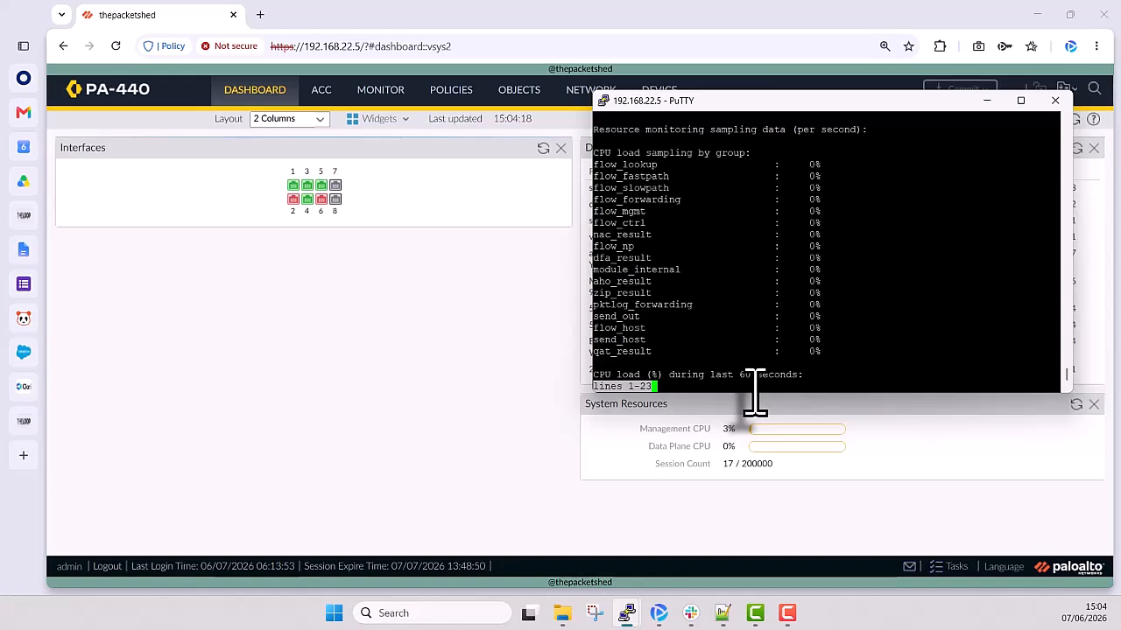
key("space")
key("space")
key("space")
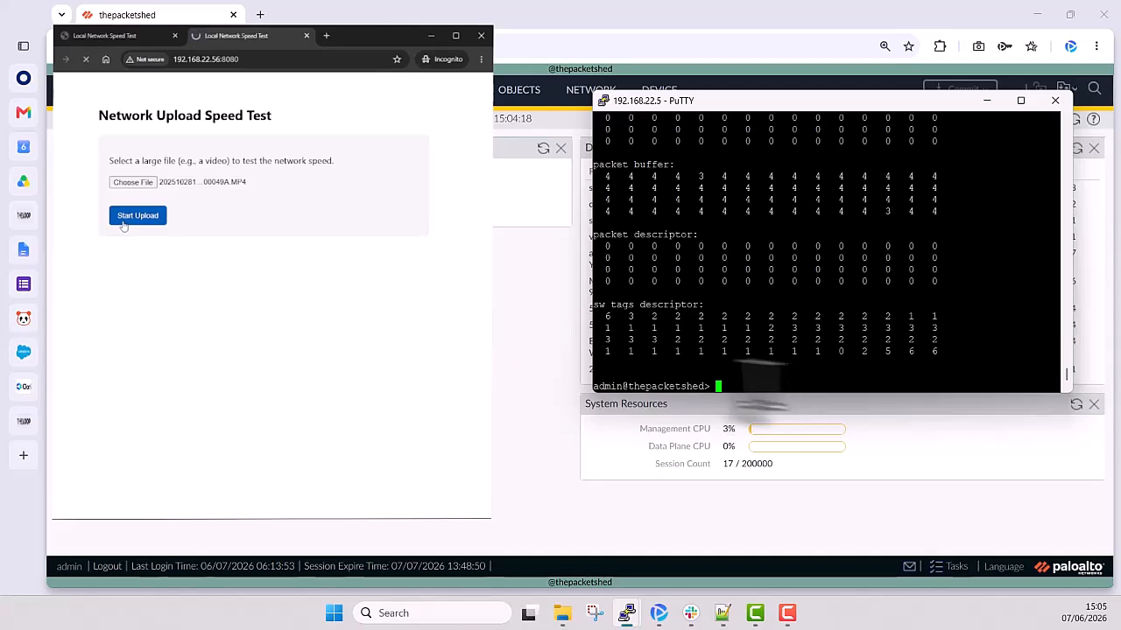
- Rerun "show running resource-monitor second" while the MP4 upload is running and page through its complete output
key("Up")
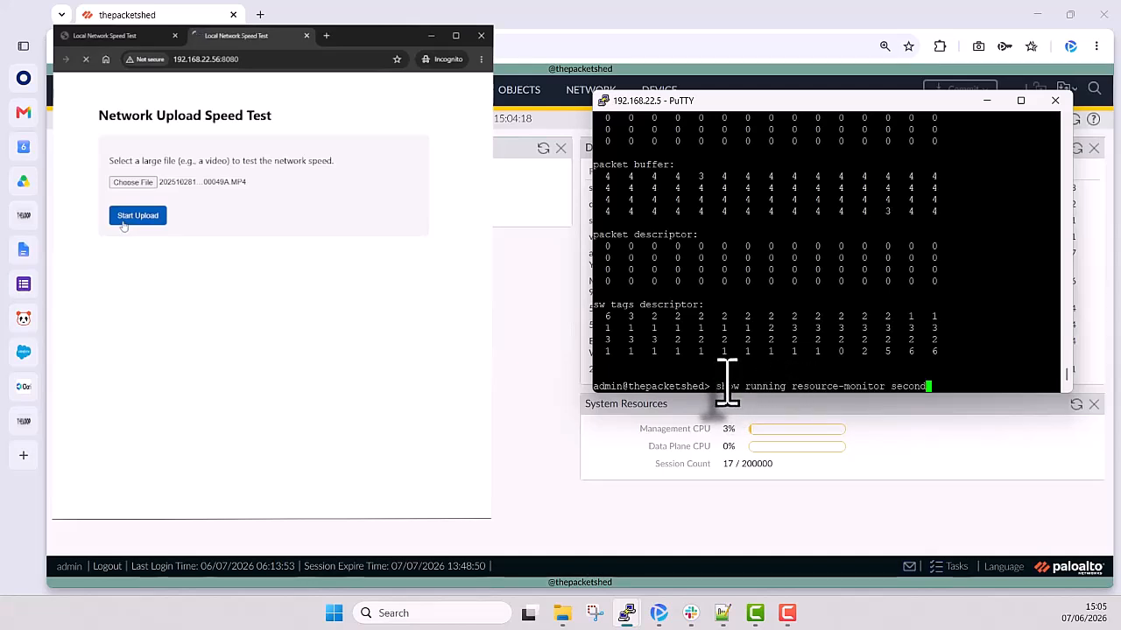
key("Return")
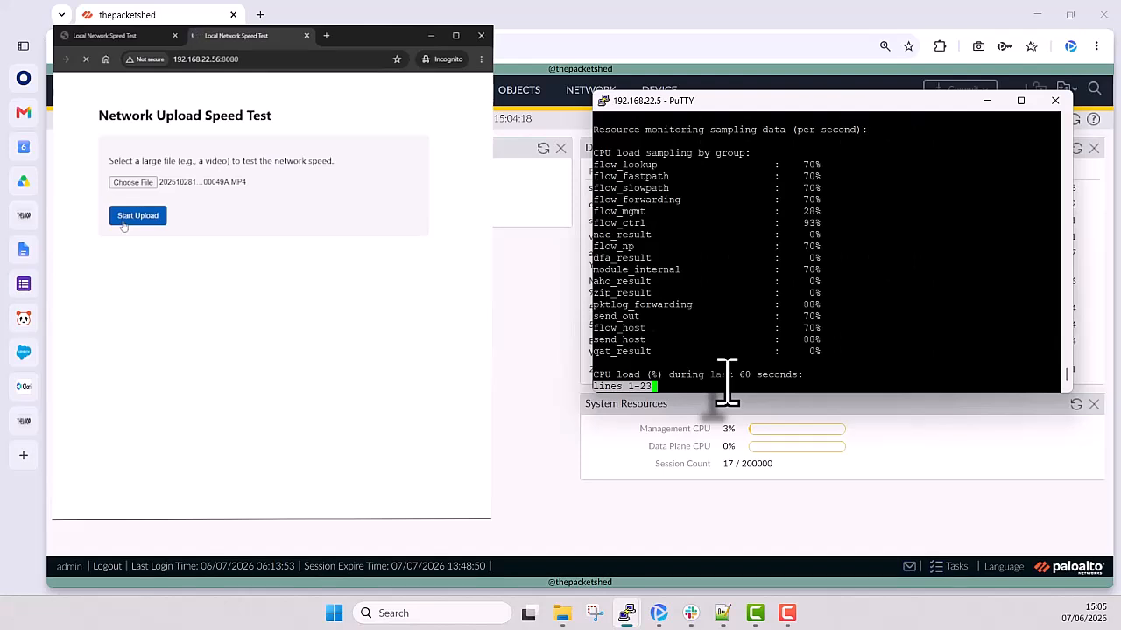
key("space")
key("space")
key("space")
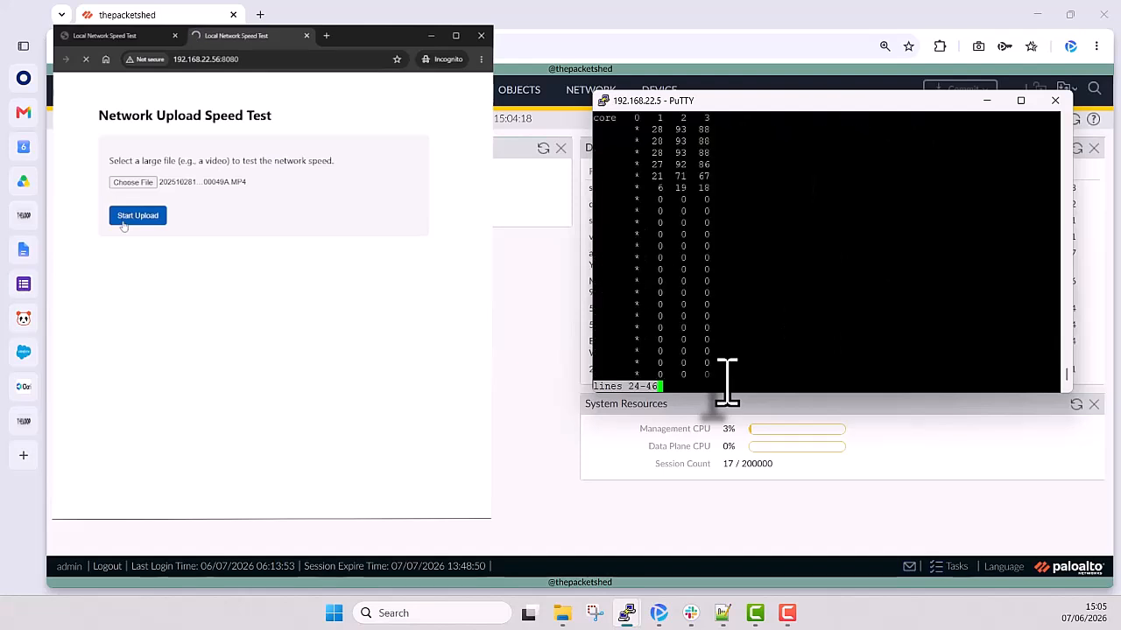
key("space")
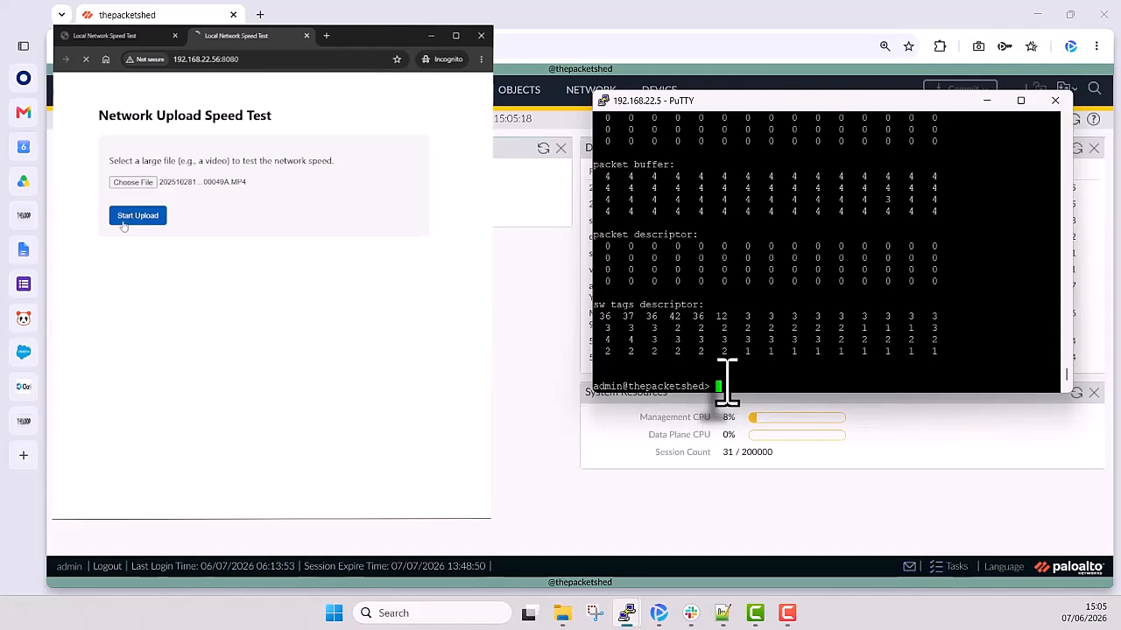
- Check the System Resources on the PA-440 dashboard, return to the PuTTY session, and sample "show running resource-monitor second" again
left_click(1078, 408)
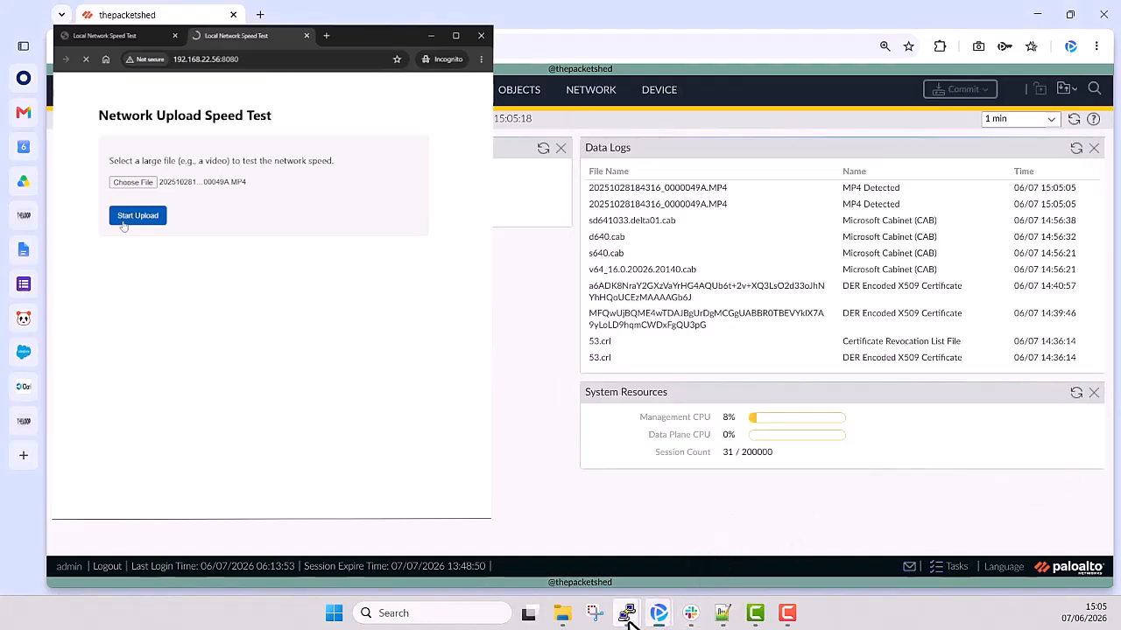
mouse_move(690, 608)
left_click(681, 569)
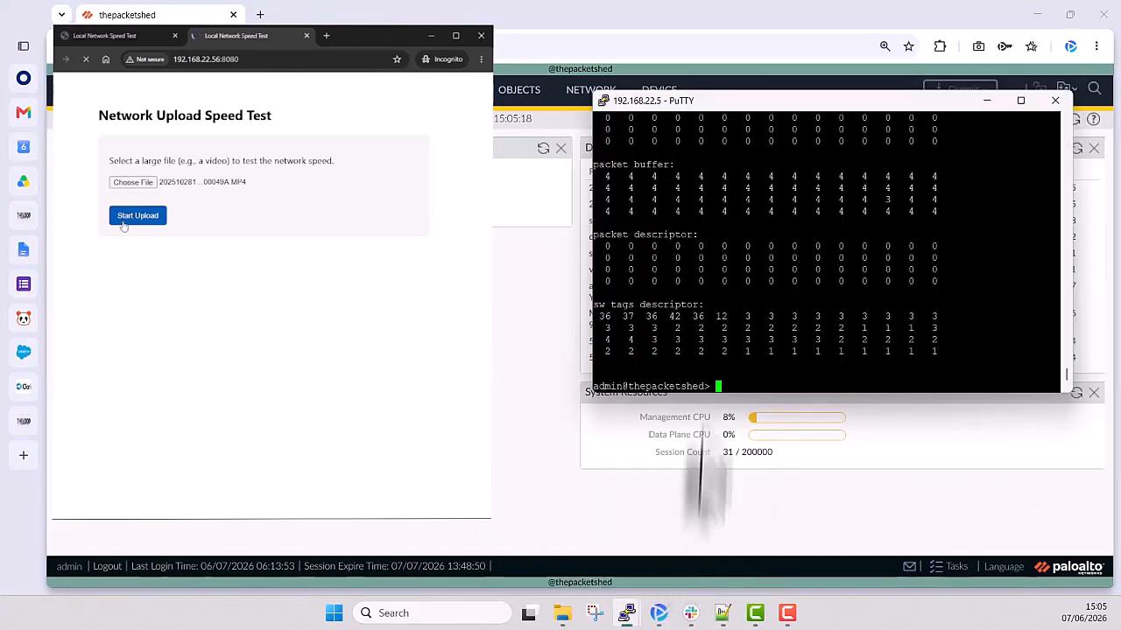
key("Up")
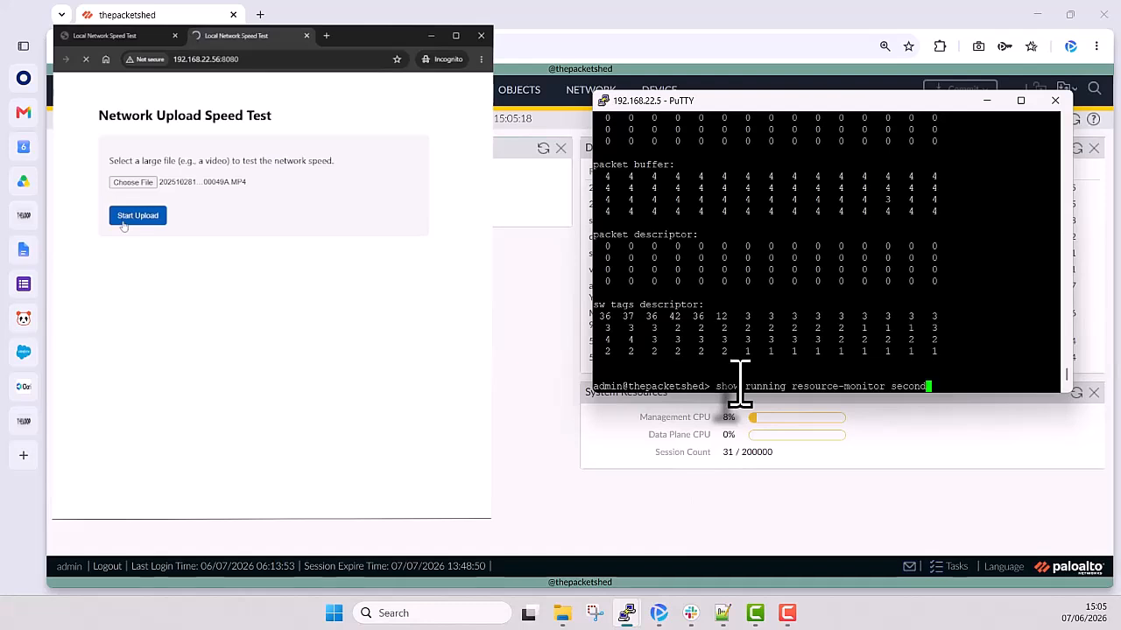
key("Return")
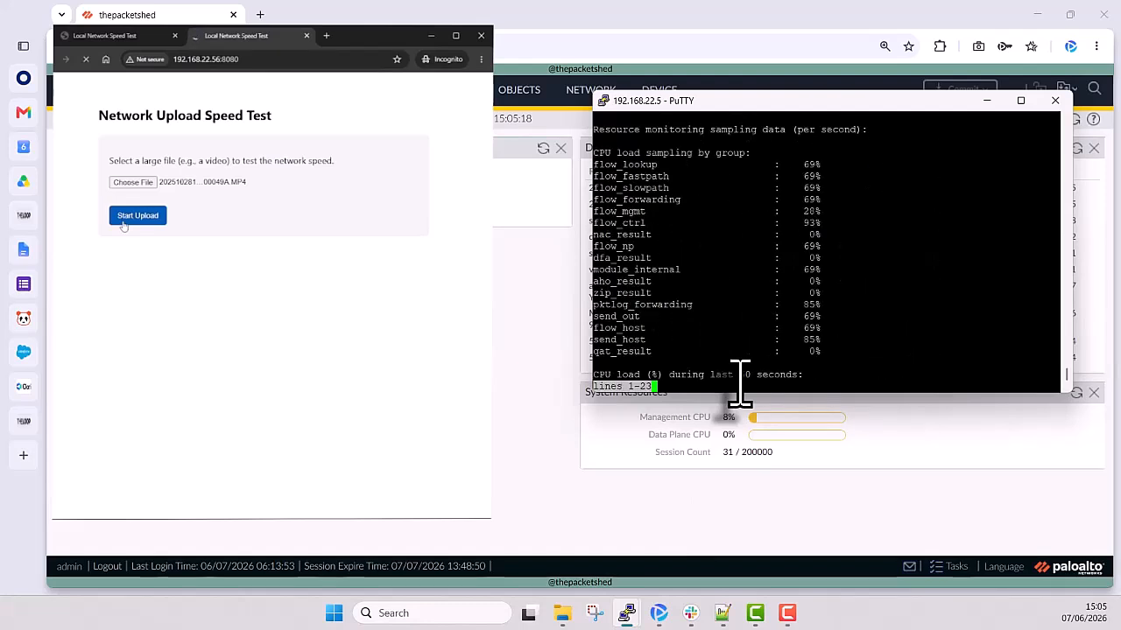
key("space")
key("space")
key("space")
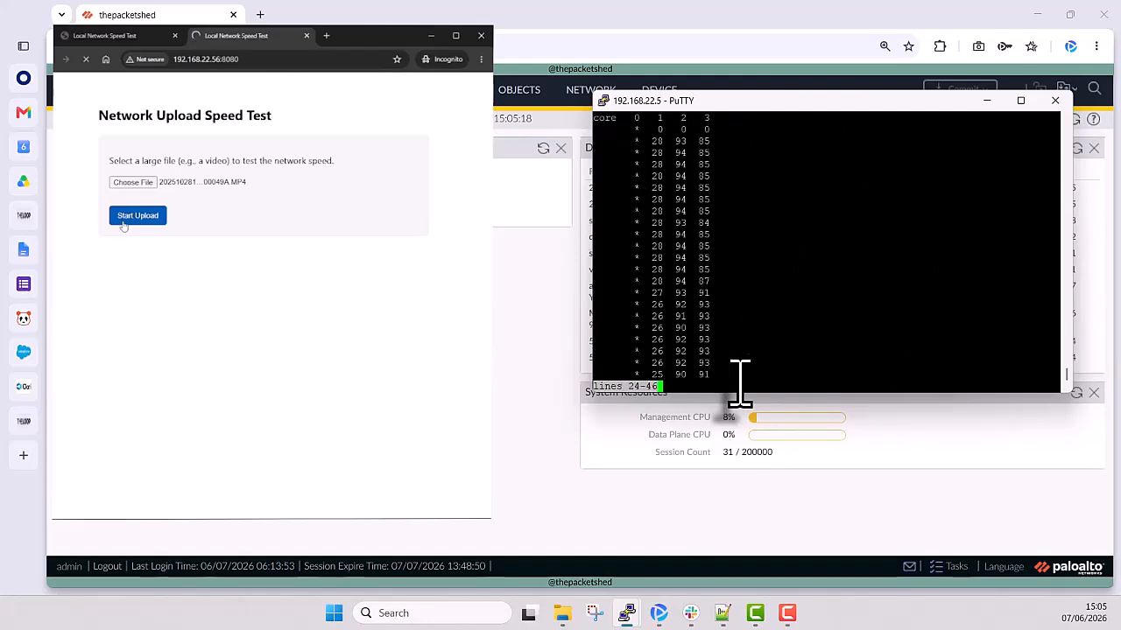
key("space")
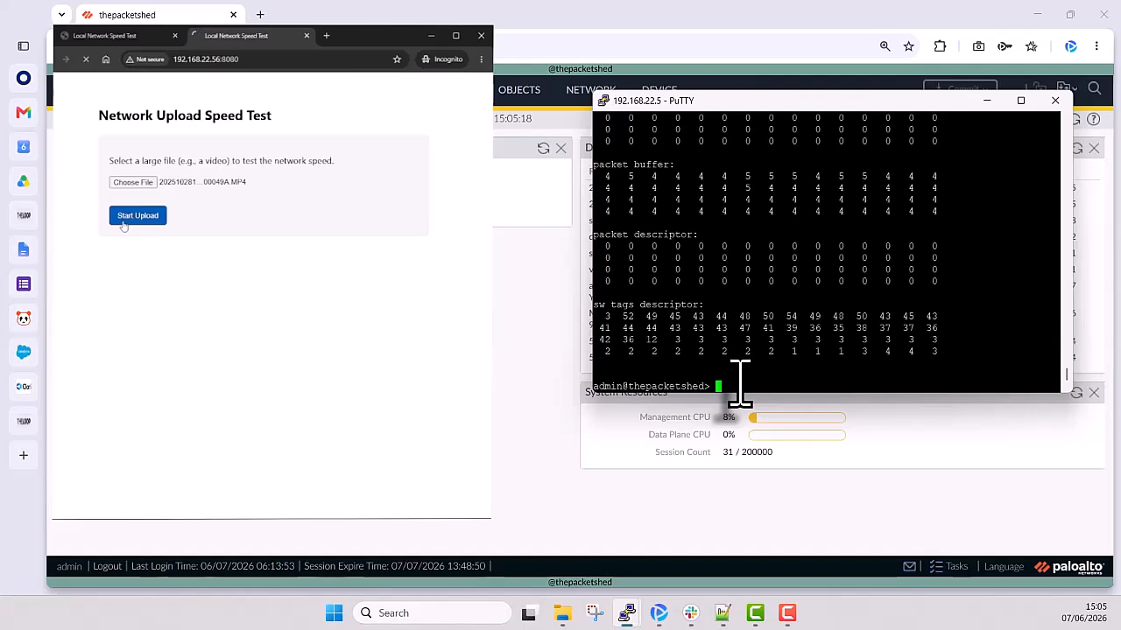
- Run "show running resource-monitor second" twice more as the upload continues, paging through each output to the end
right_click(740, 385)
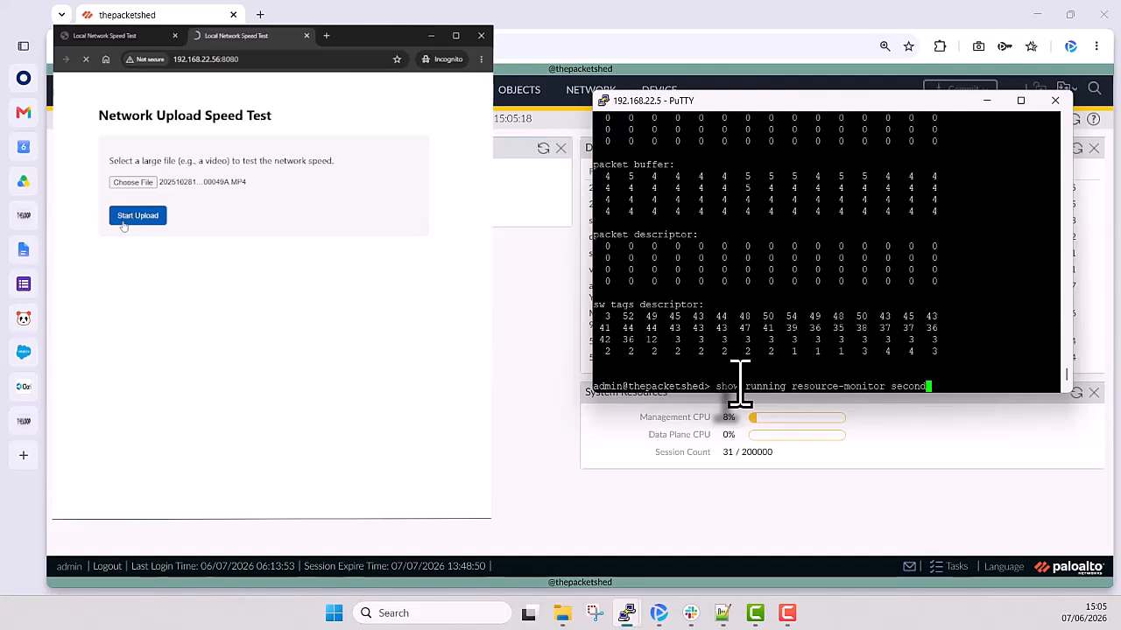
key("Return")
key("space")
key("space")
key("space")
key("space")
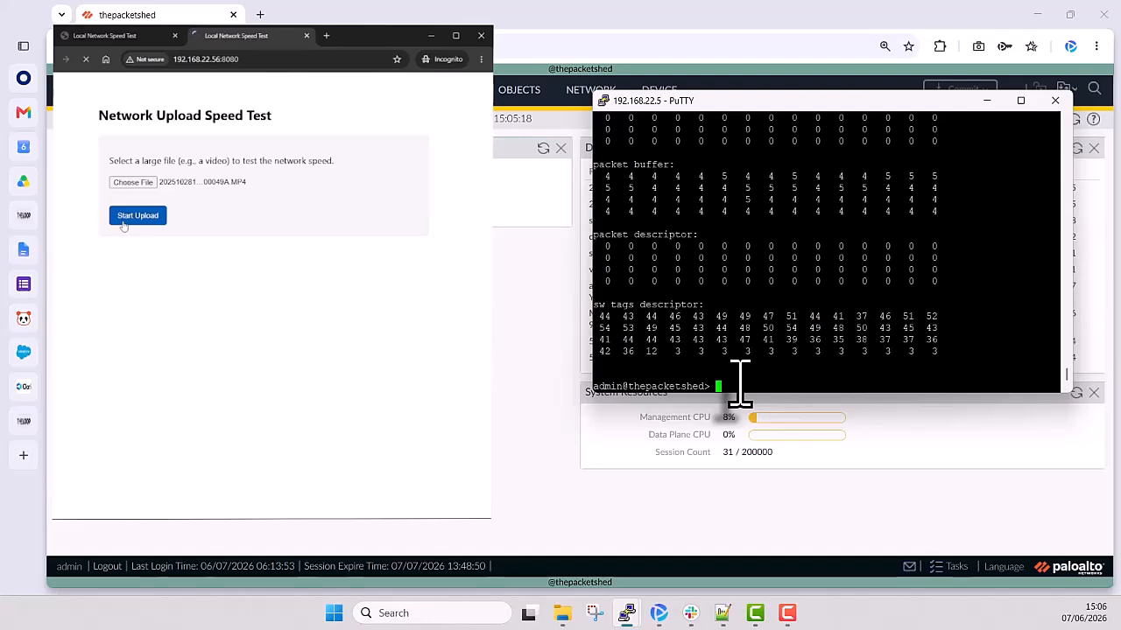
type("show running resource-monitor second")
key("Return")
key("space")
key("space")
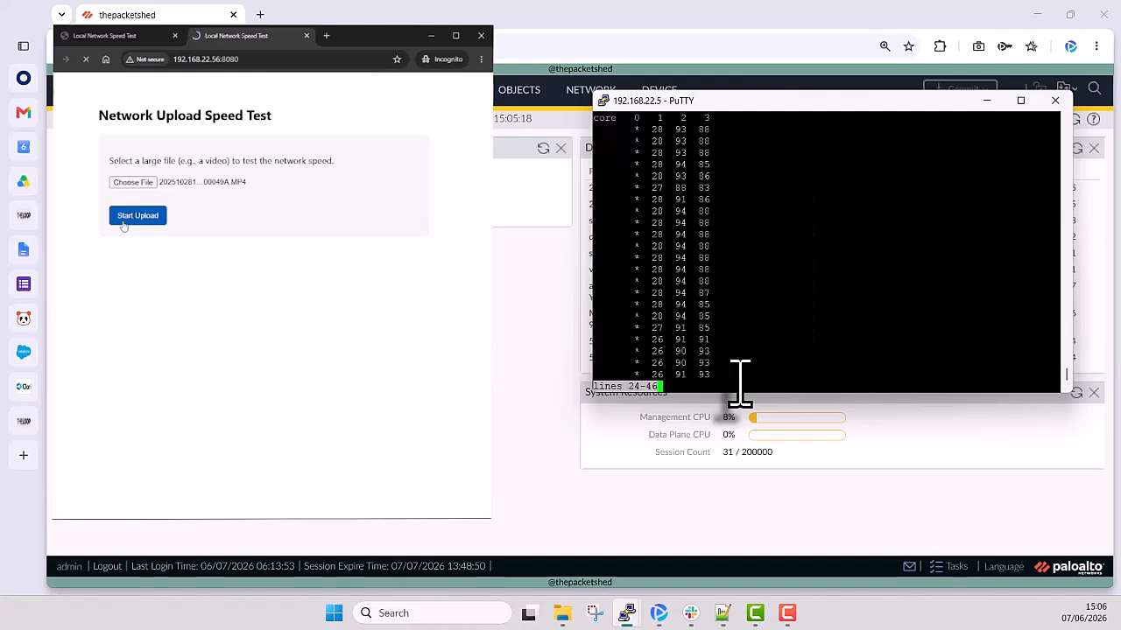
key("space")
key("space")
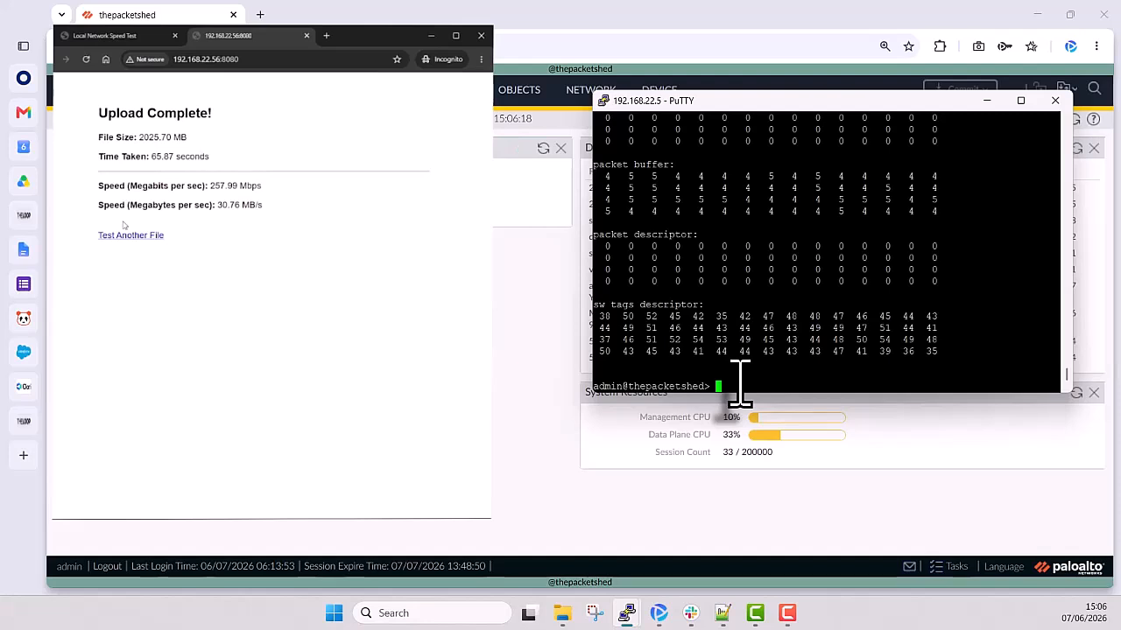
- Run "show running resource-monitor second" after the upload and examine the sw tags descriptor values, highlighting the third value in the second row
key("Up")
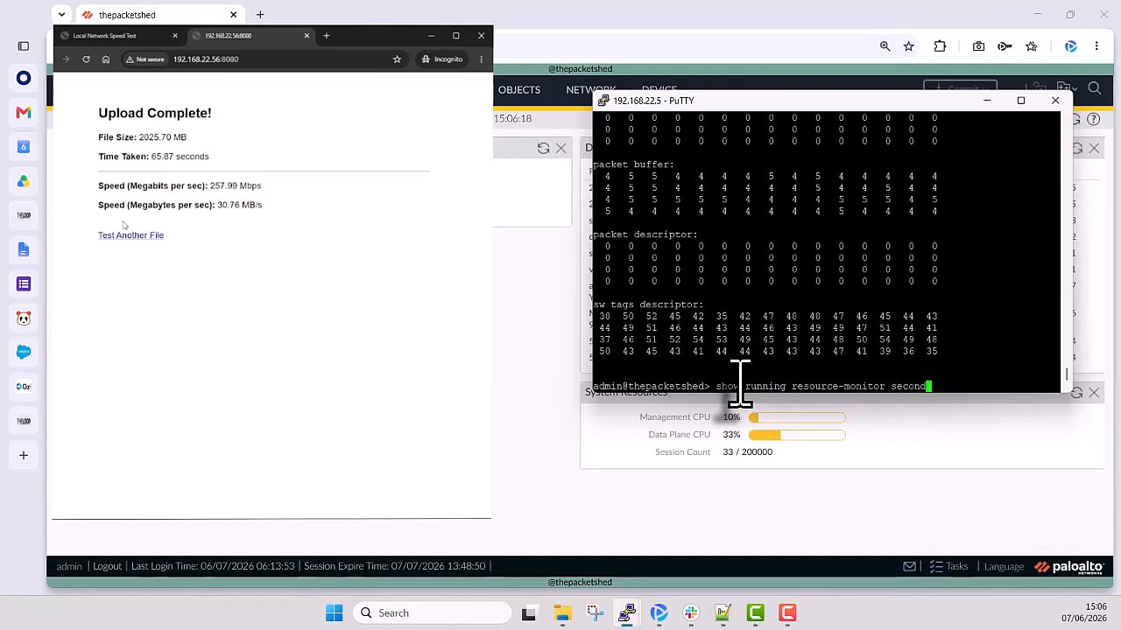
key("Return")
key("space")
key("space")
key("space")
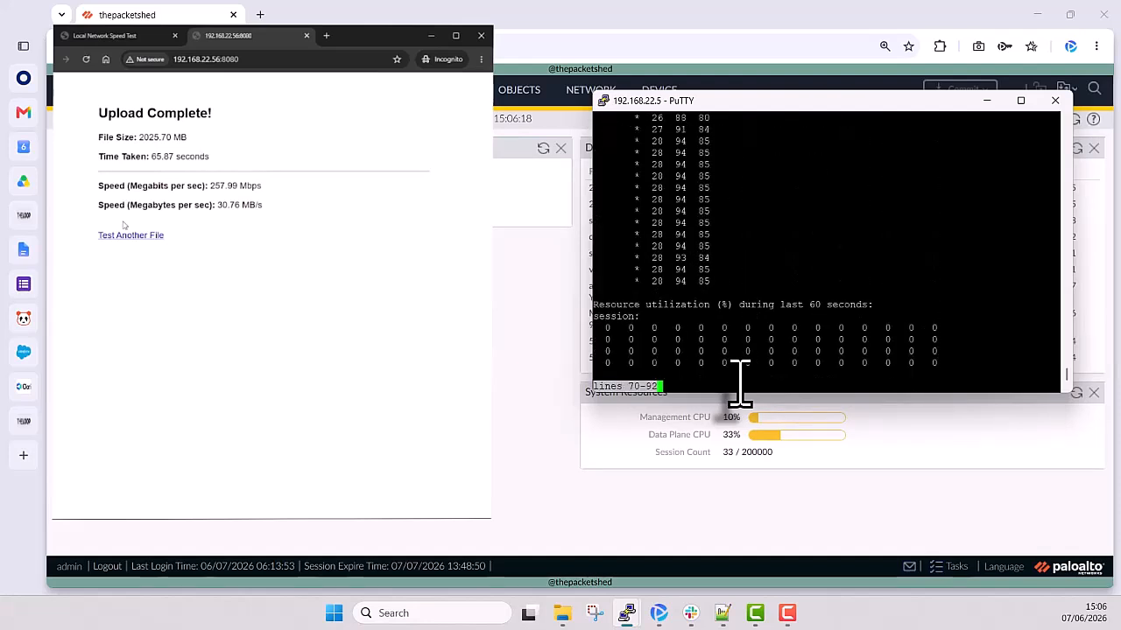
key("space")
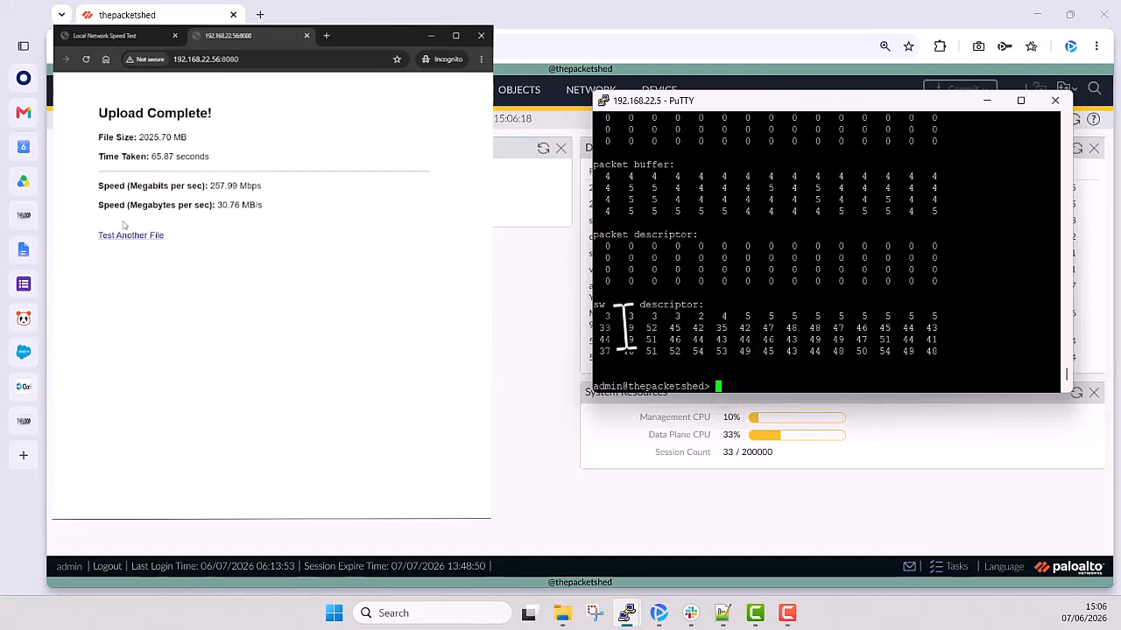
left_click_drag(640, 329, 657, 335)
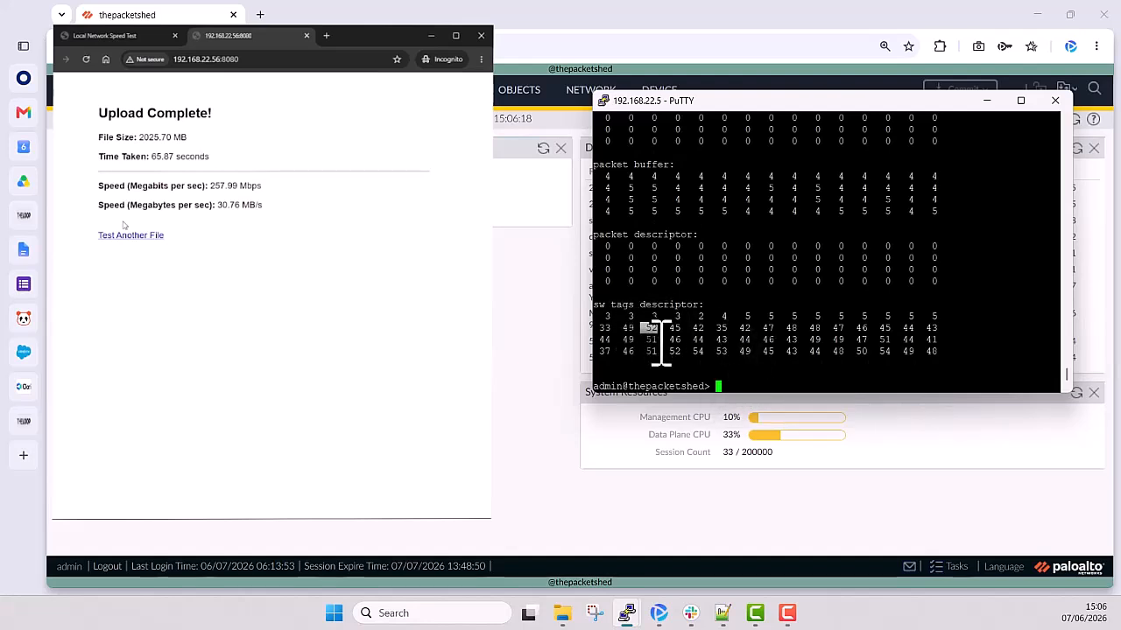
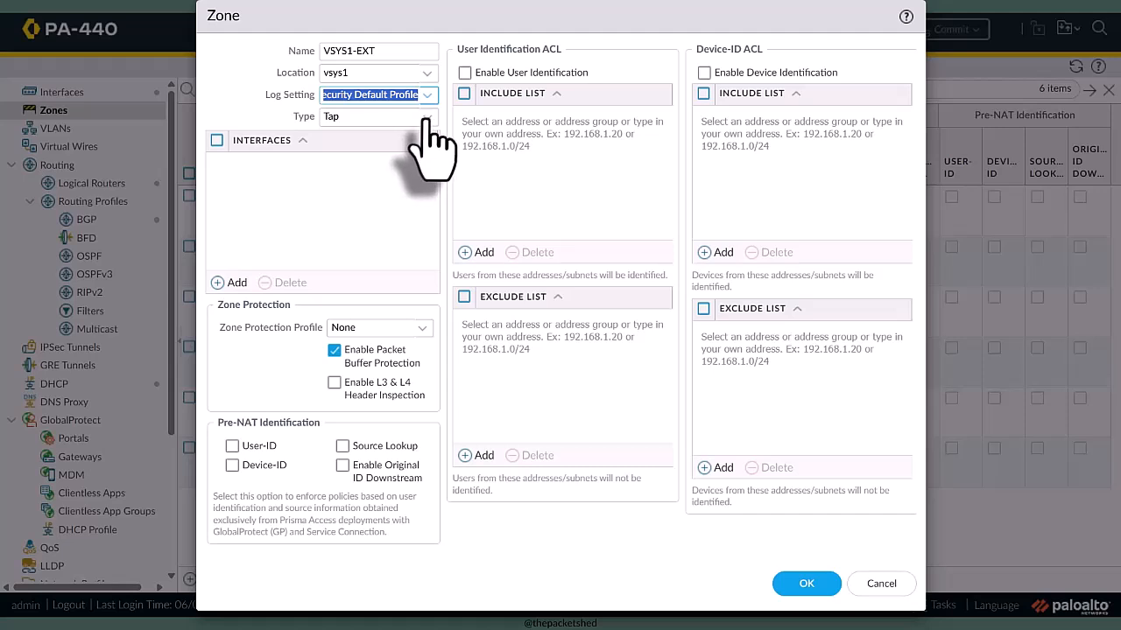
- Set the VSYS1-EXT zone's type to External, add vsys2 to its virtual systems, and save the zone
left_click(426, 117)
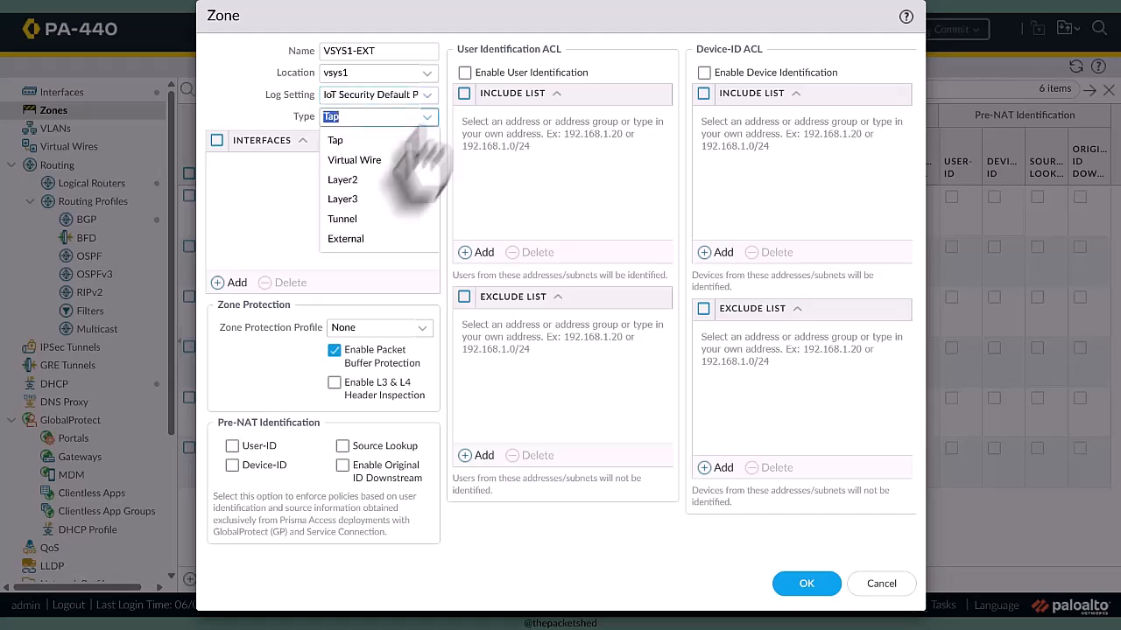
left_click(351, 241)
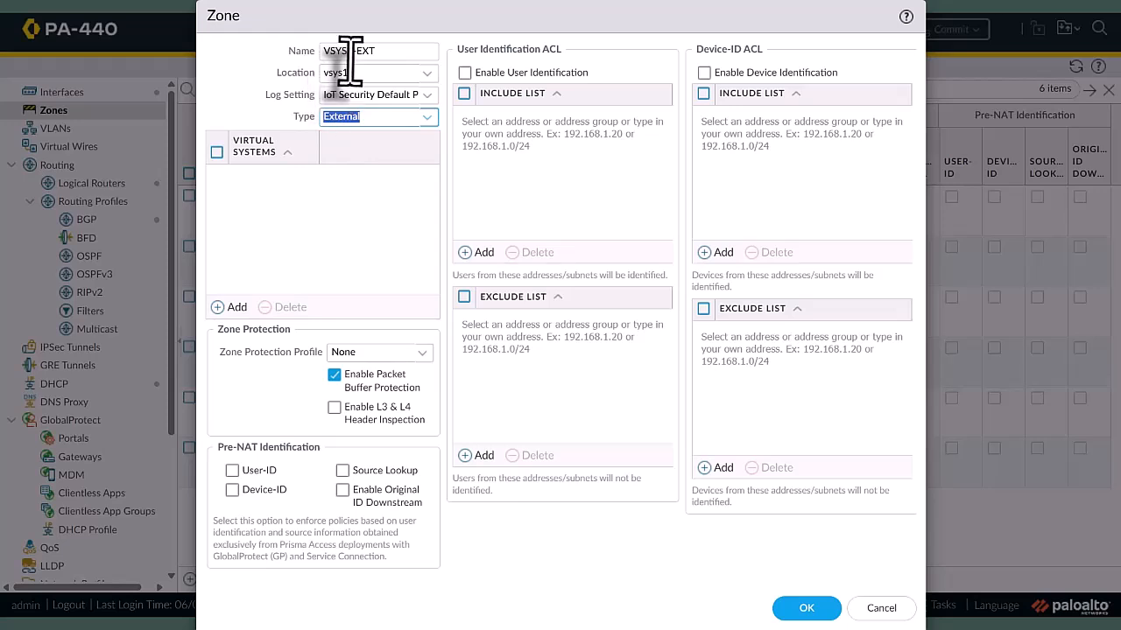
left_click(233, 307)
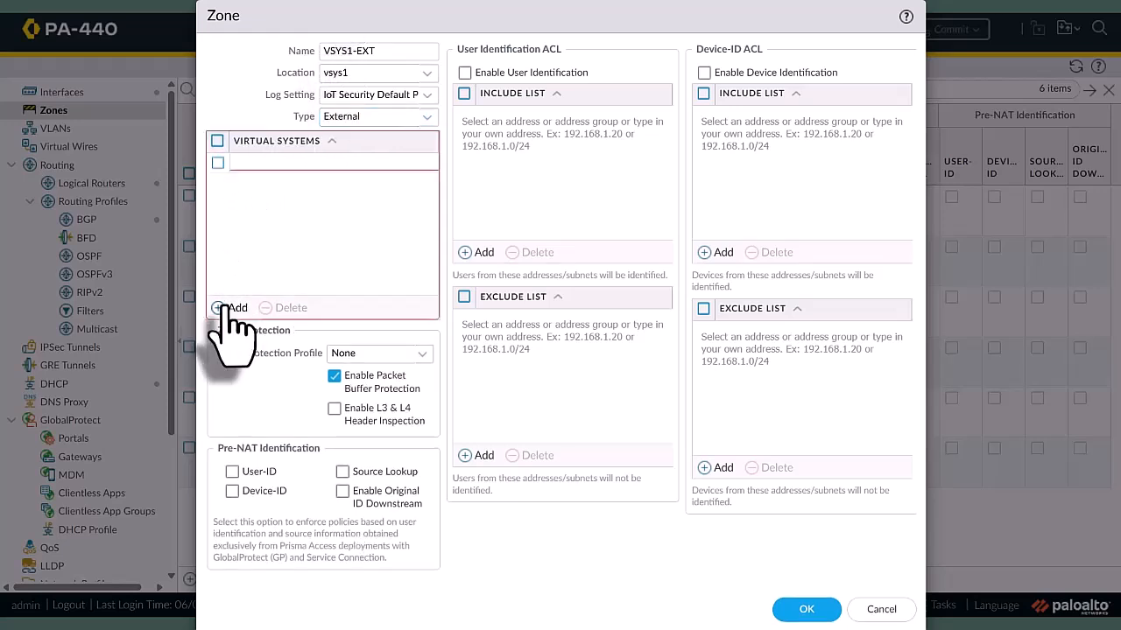
left_click(254, 186)
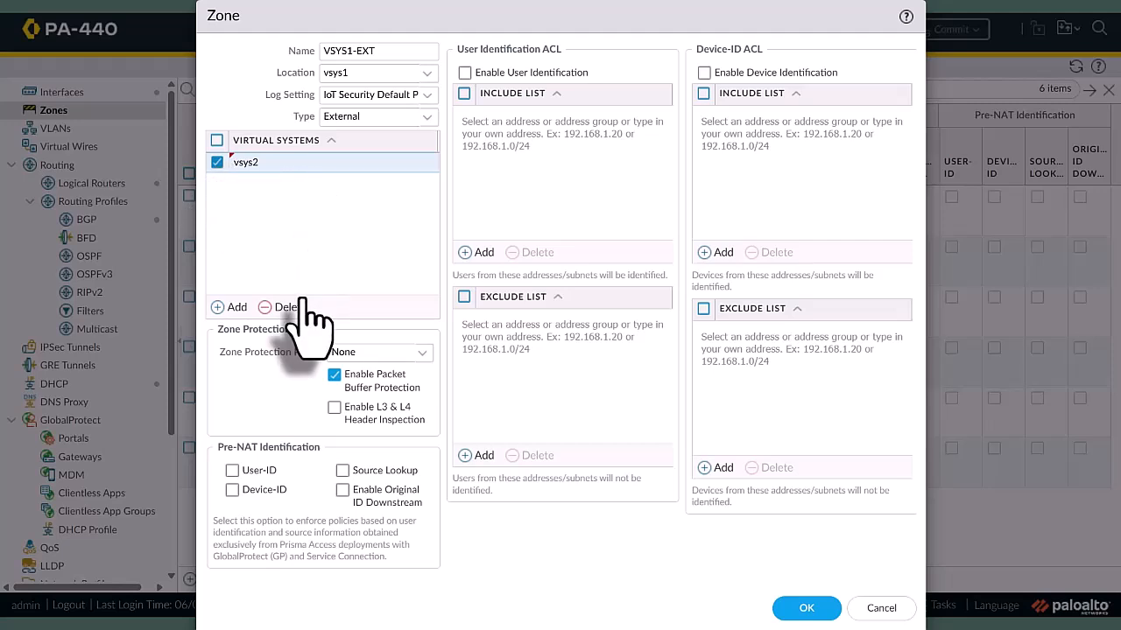
left_click(806, 608)
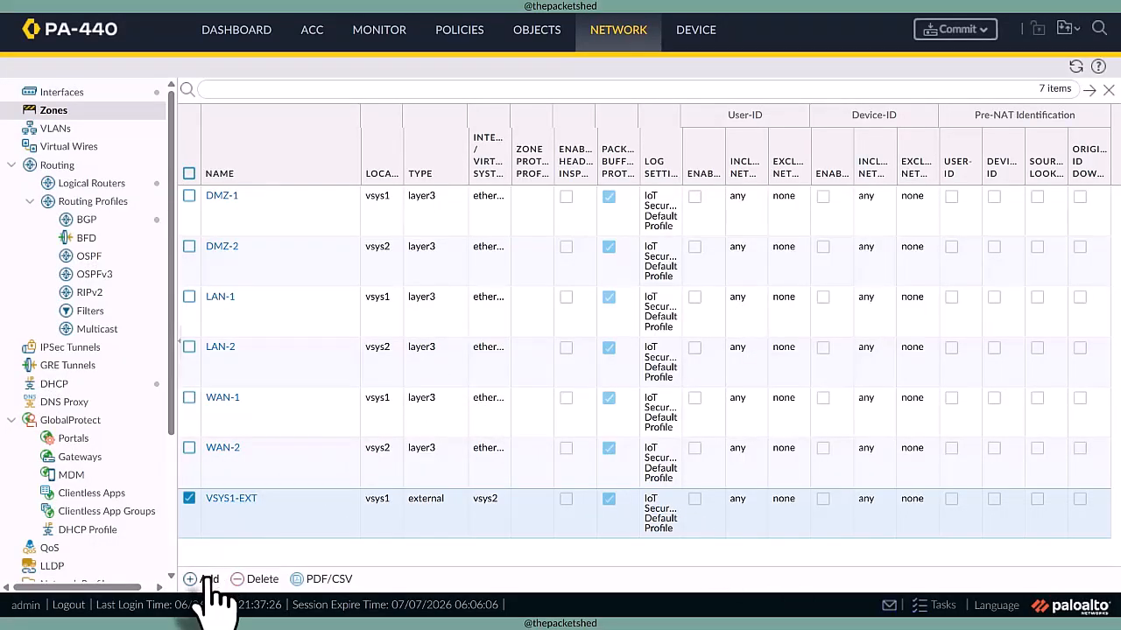
- Copy the VSYS1-EXT zone's name and start a new zone in vsys2, renaming the pasted name to VSYS2-EXT
left_click(232, 500)
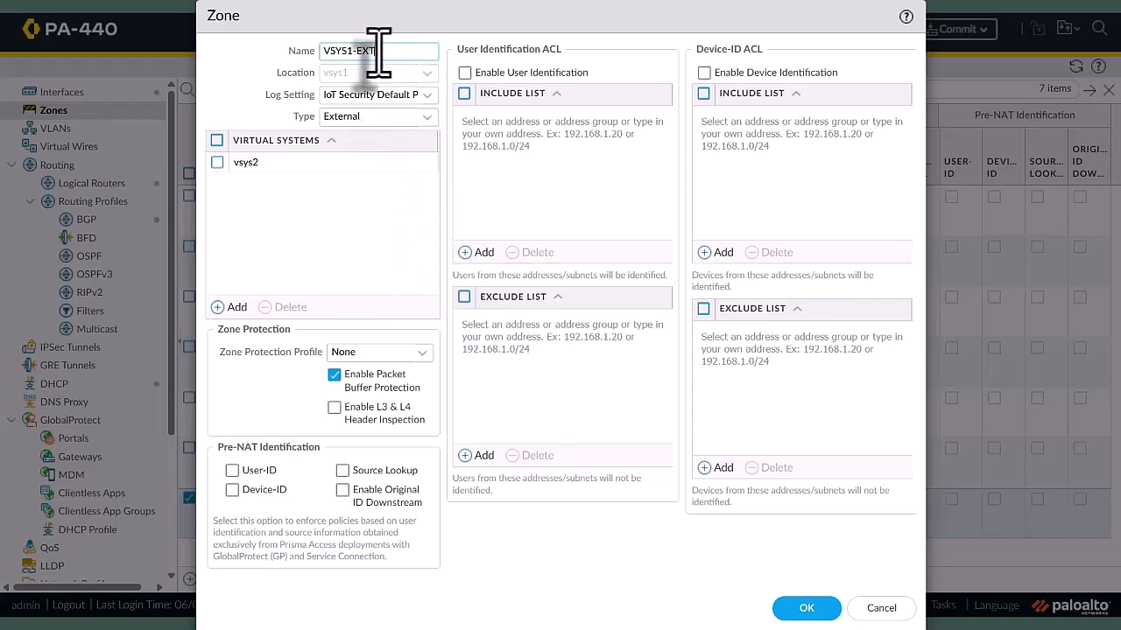
left_click_drag(377, 50, 303, 53)
key("ctrl+c")
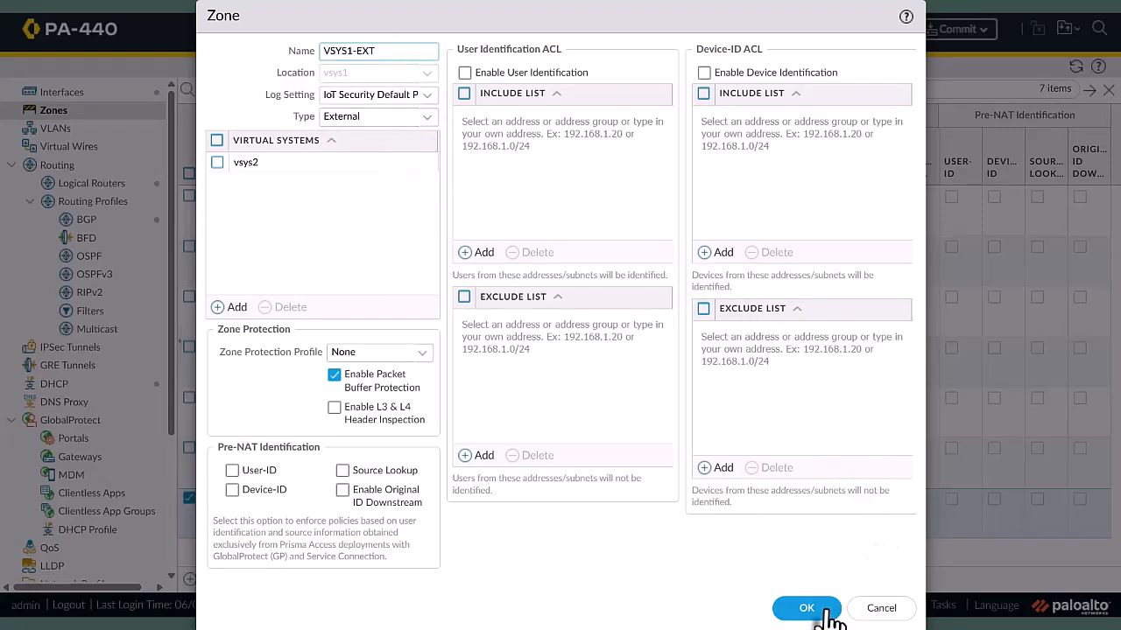
left_click(821, 609)
left_click(208, 580)
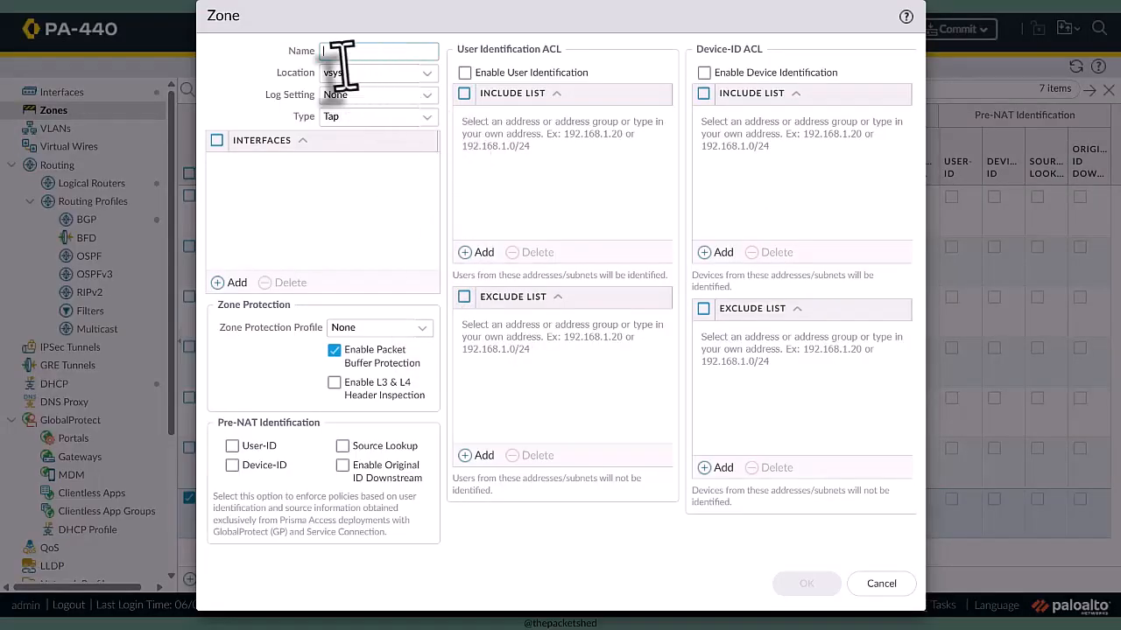
key("ctrl+v")
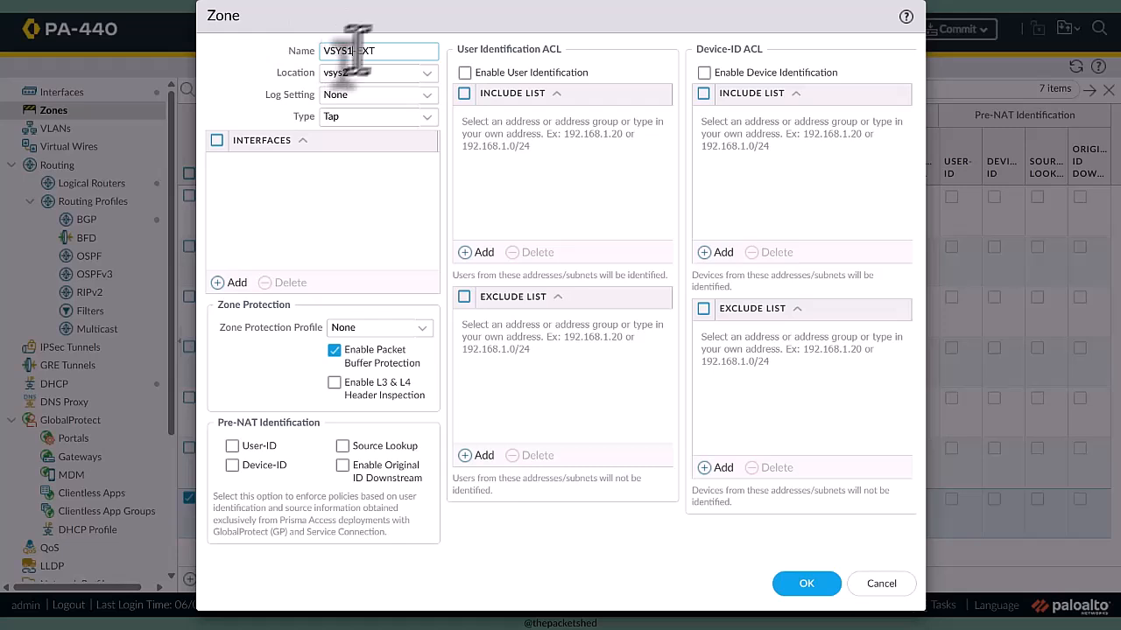
type("2")
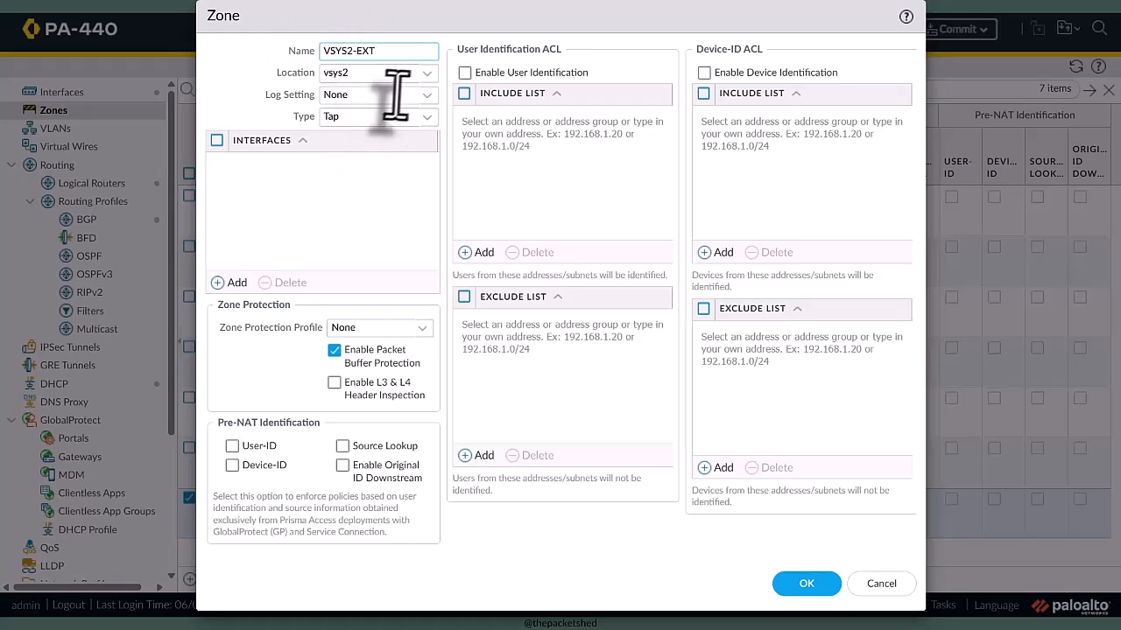
- Give VSYS2-EXT the IoT Security Default Profile log setting and External type, add vsys1 as its virtual system, and save it
left_click(428, 103)
left_click(429, 140)
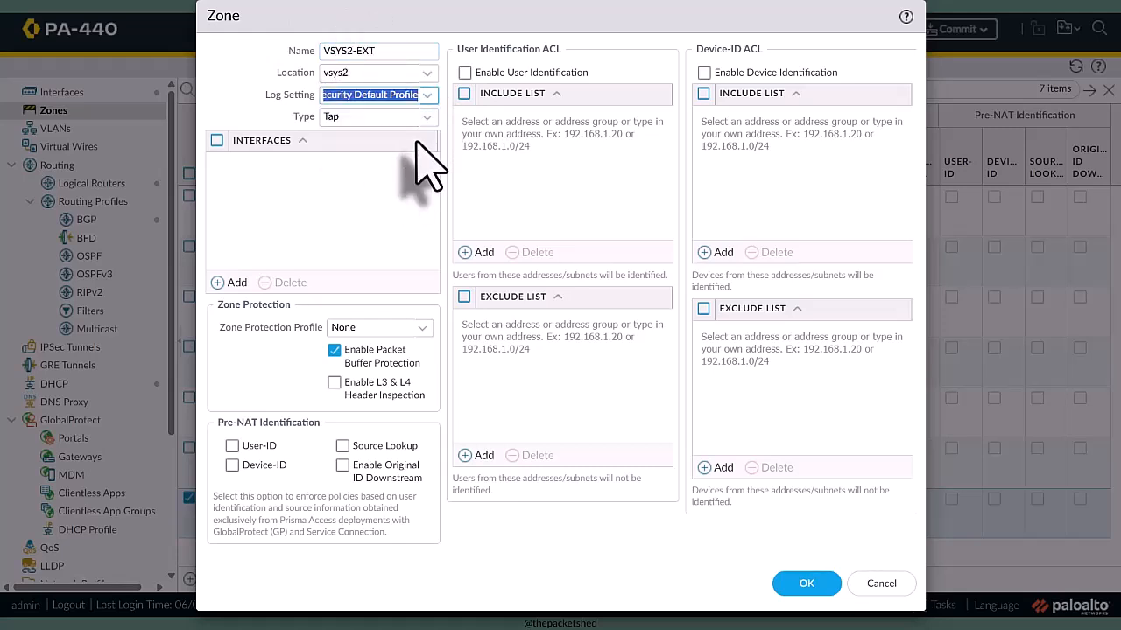
left_click(426, 117)
left_click(375, 239)
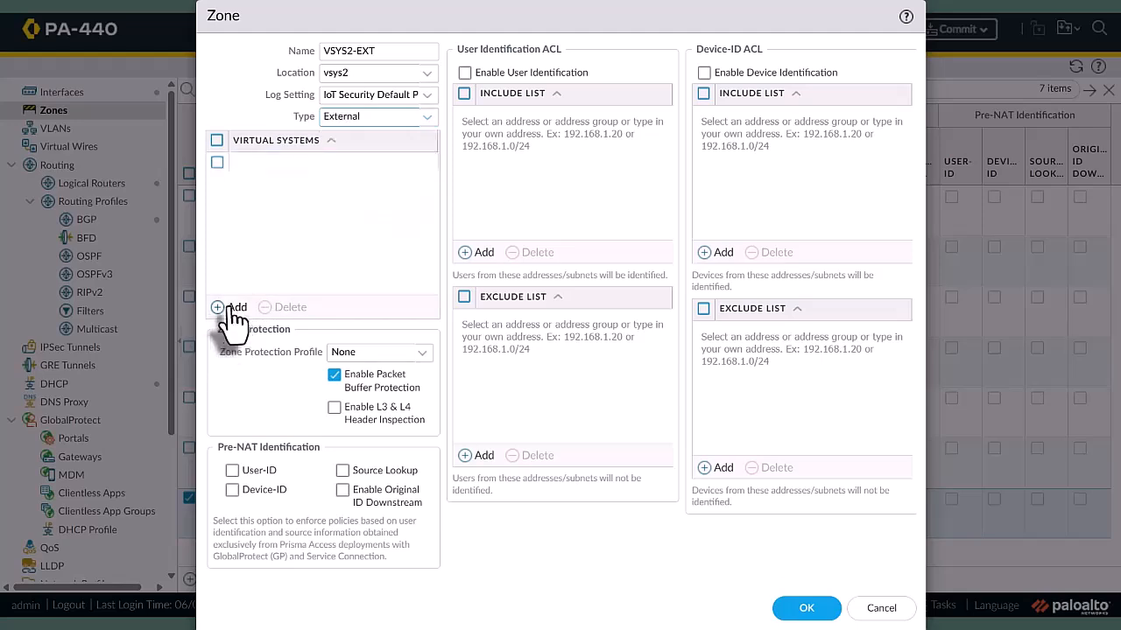
left_click(233, 308)
left_click(260, 187)
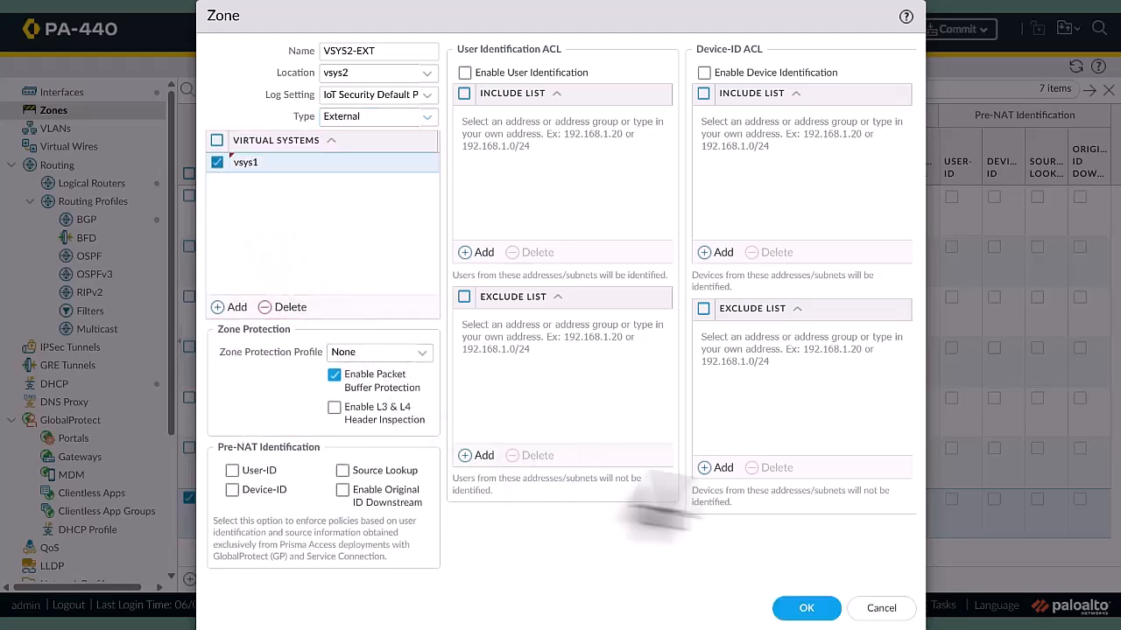
left_click(804, 609)
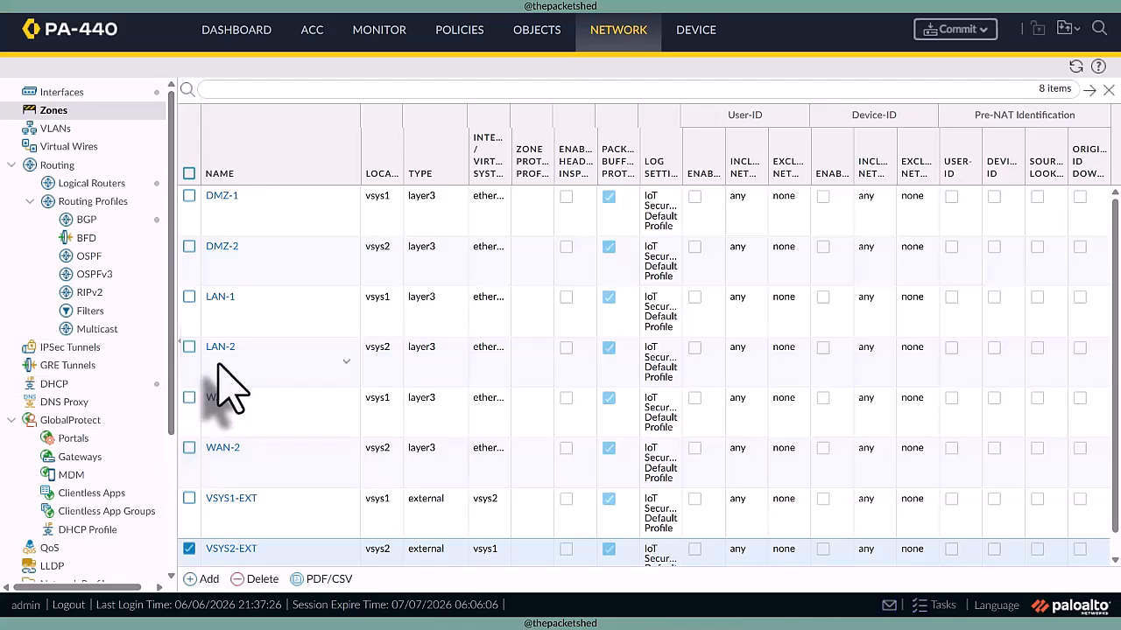
- Add a security policy rule named LAN-1-EXT in vsys1 with LAN-1 as the source zone
left_click(458, 35)
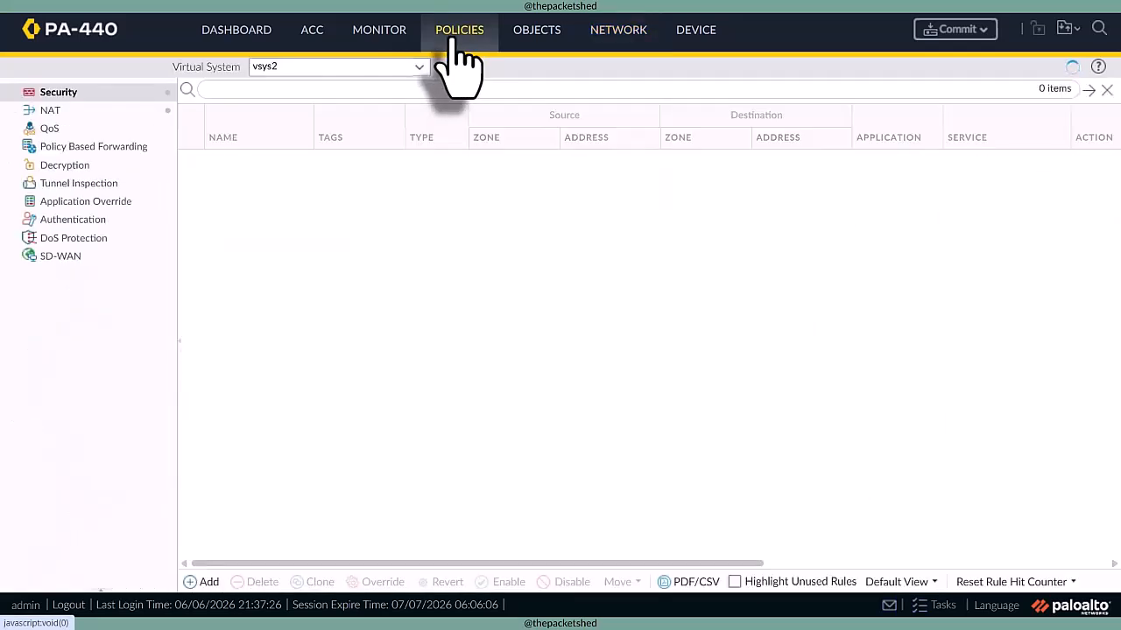
left_click(421, 68)
left_click(394, 91)
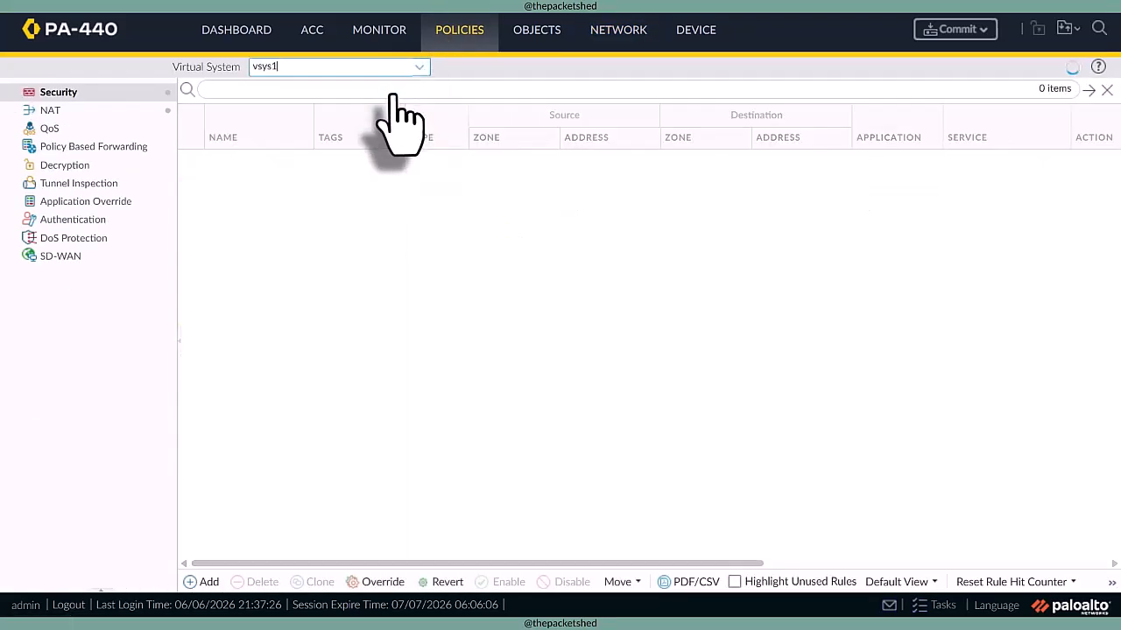
left_click(203, 581)
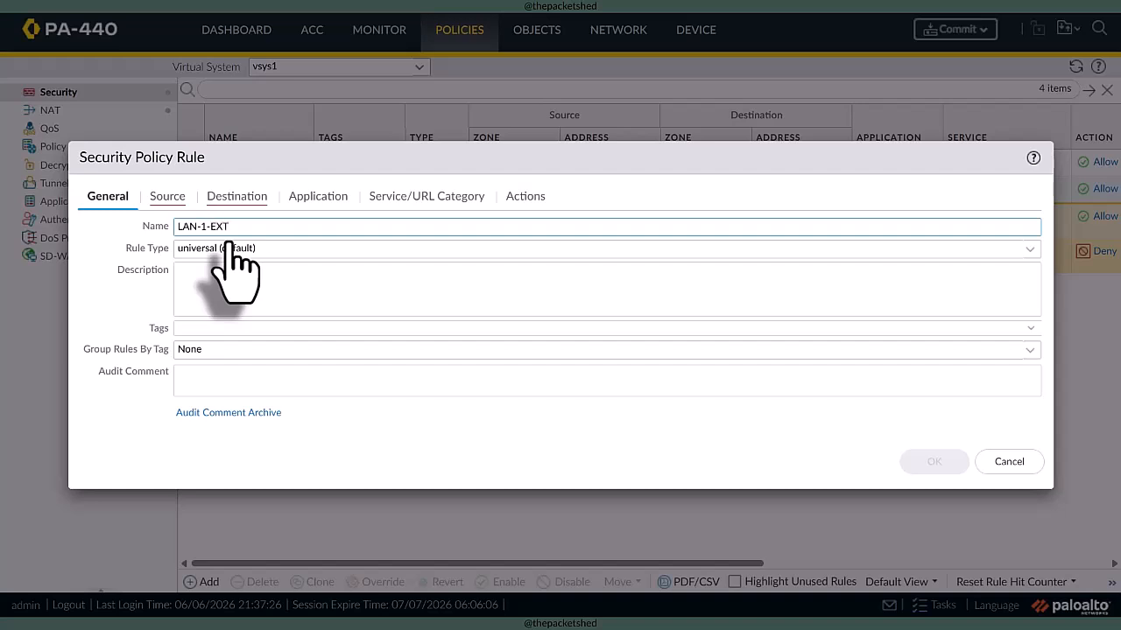
left_click(167, 196)
left_click(96, 422)
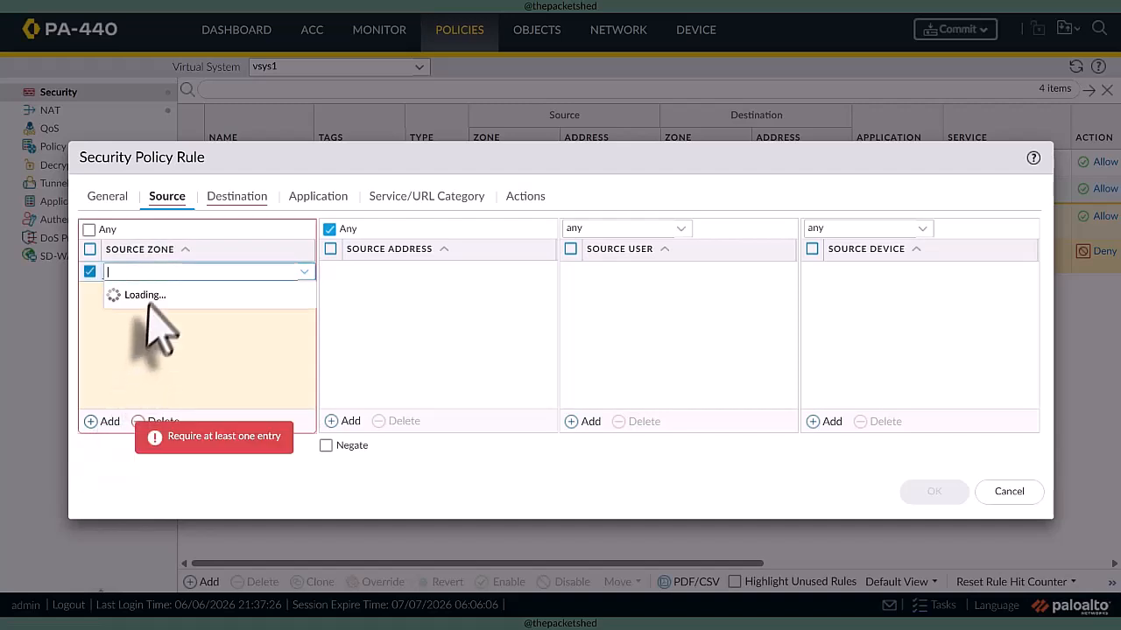
left_click(156, 315)
- Set the LAN-1-EXT rule's destination zone to VSYS1-EXT and its application to web-browsing
left_click(237, 201)
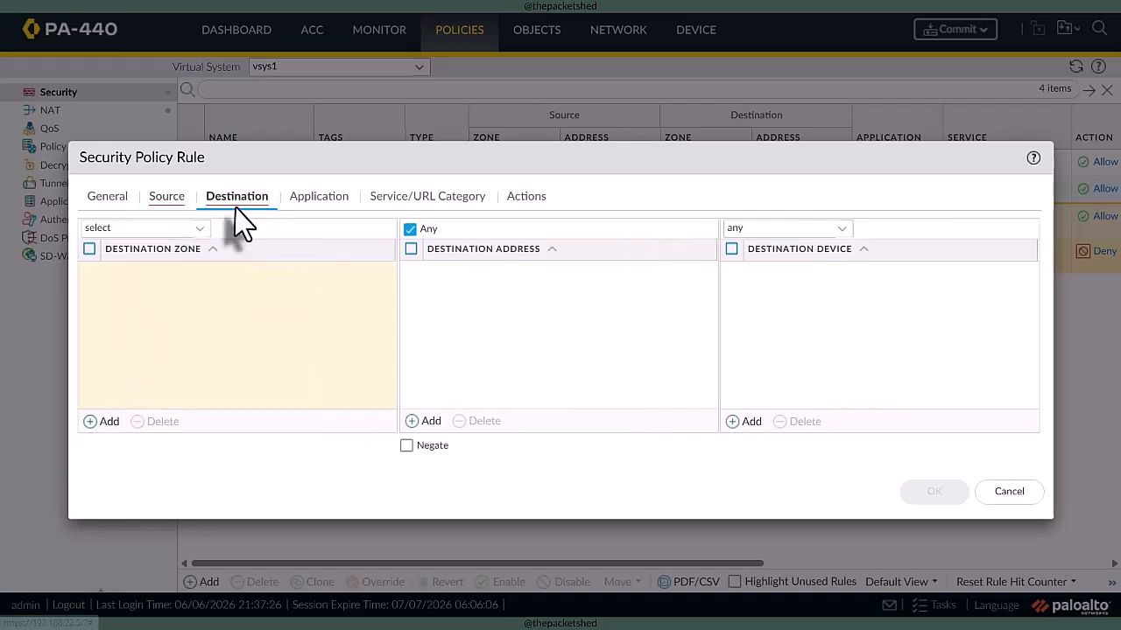
left_click(101, 421)
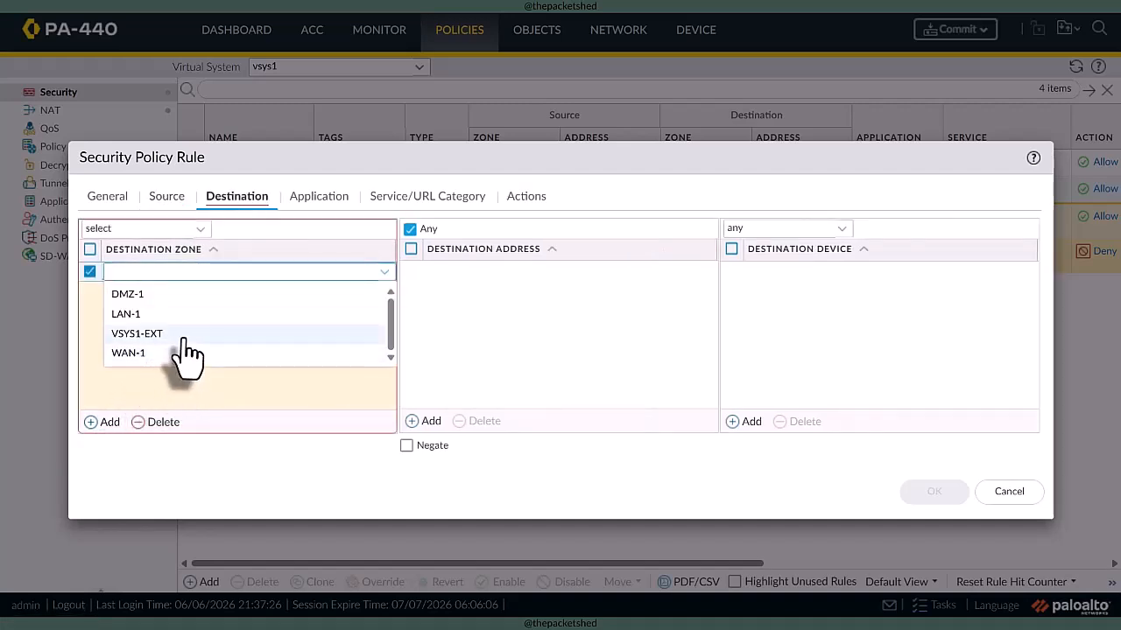
left_click(184, 336)
left_click(319, 197)
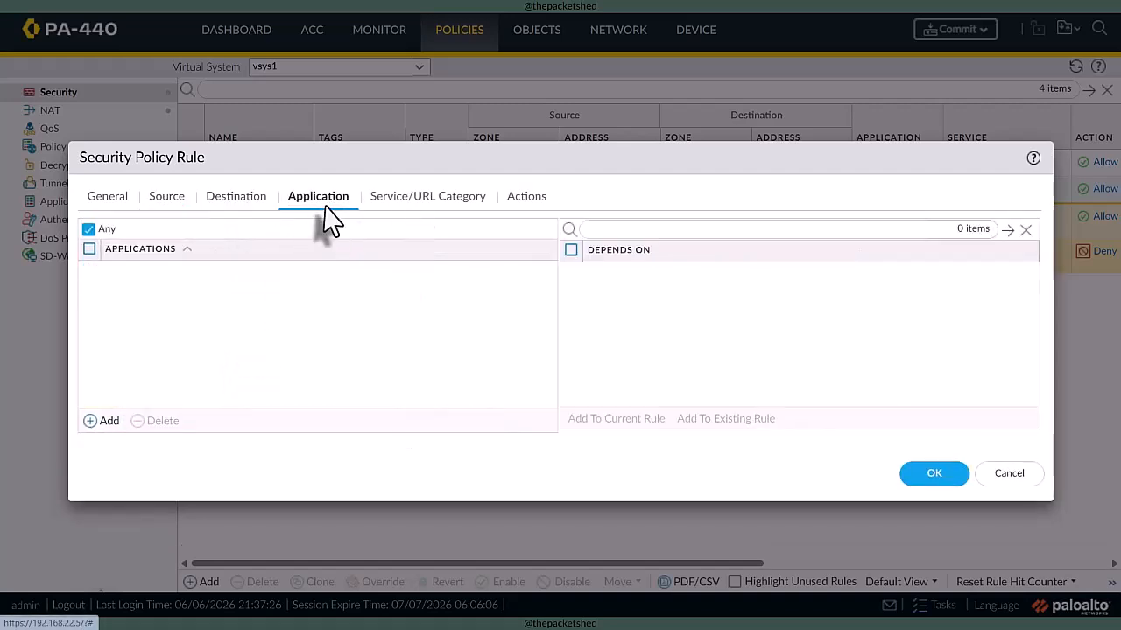
left_click(123, 423)
type("web")
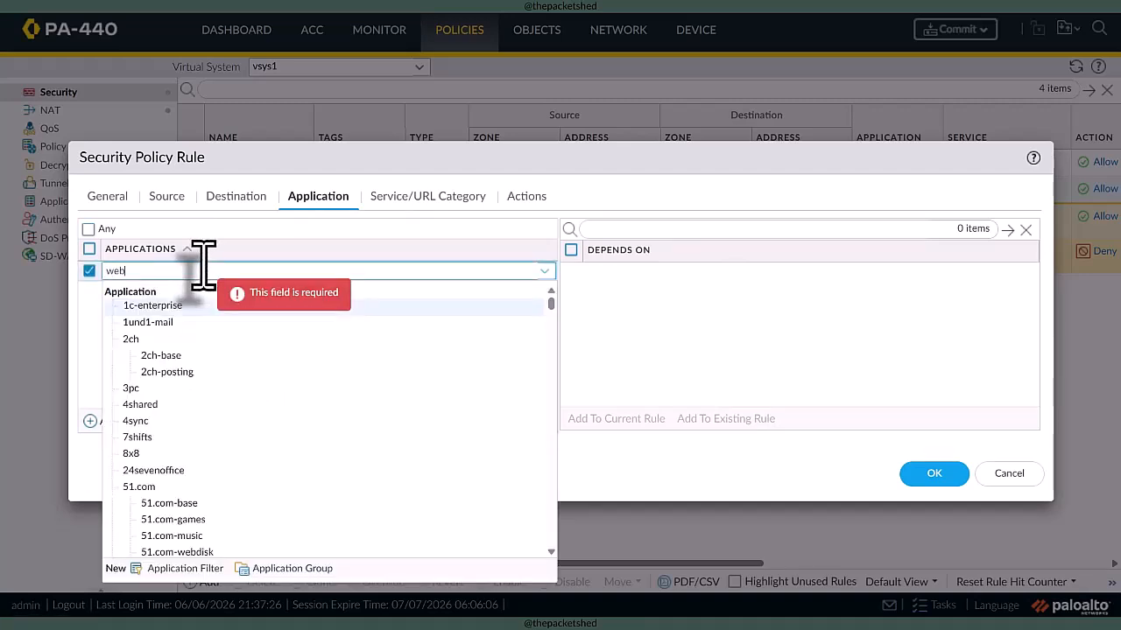
type("-br")
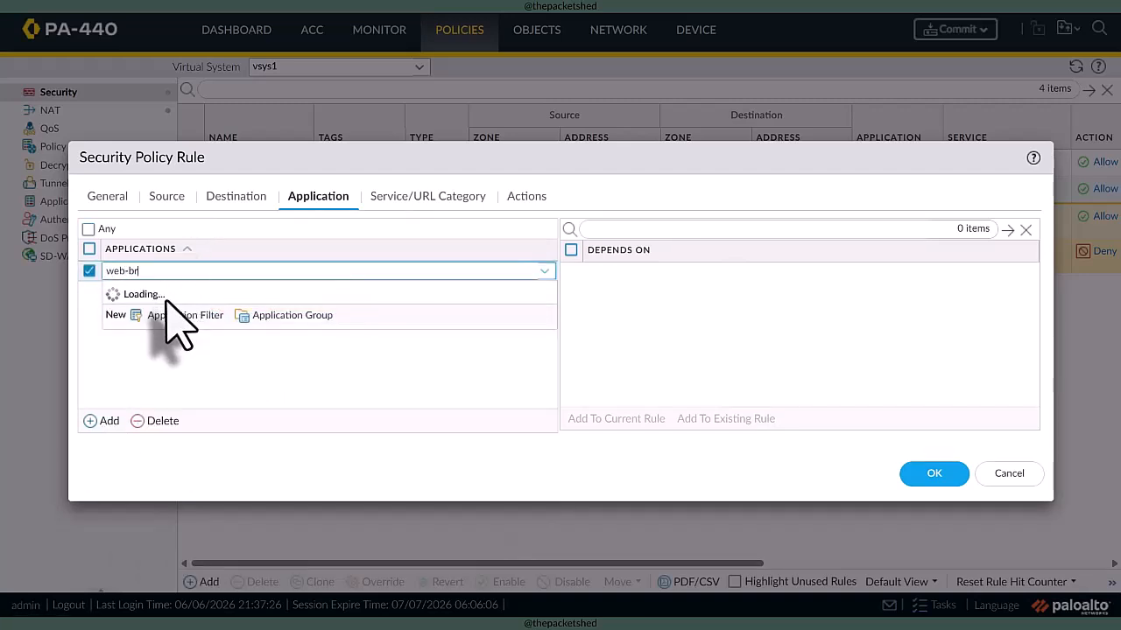
left_click(166, 305)
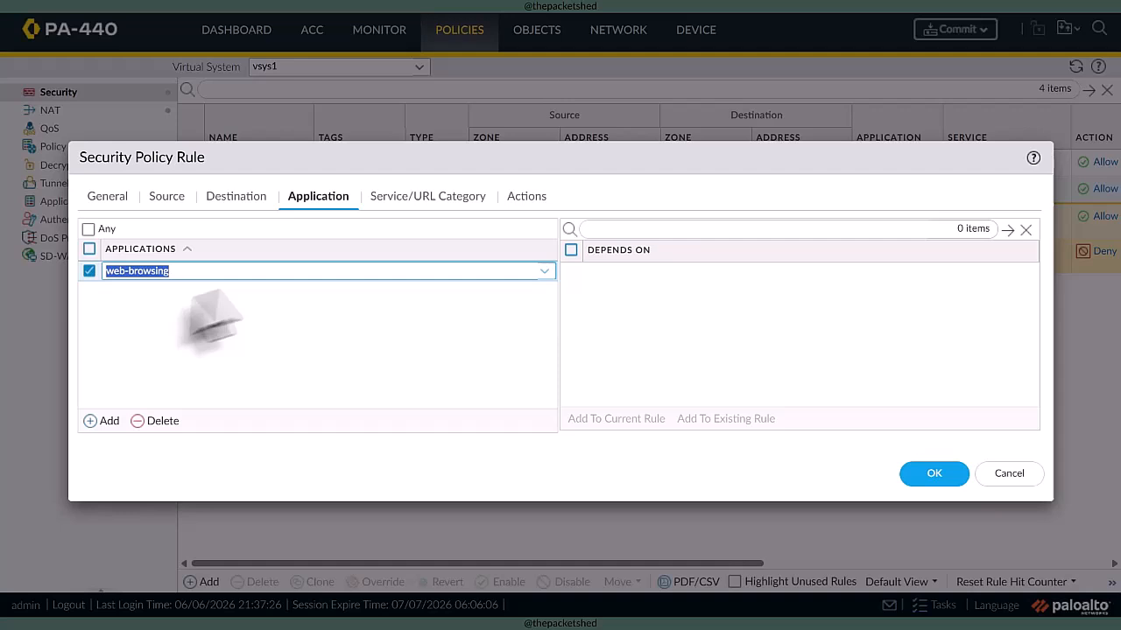
- Set the rule's service to web-server and enable logging at session start
left_click(392, 200)
left_click(107, 423)
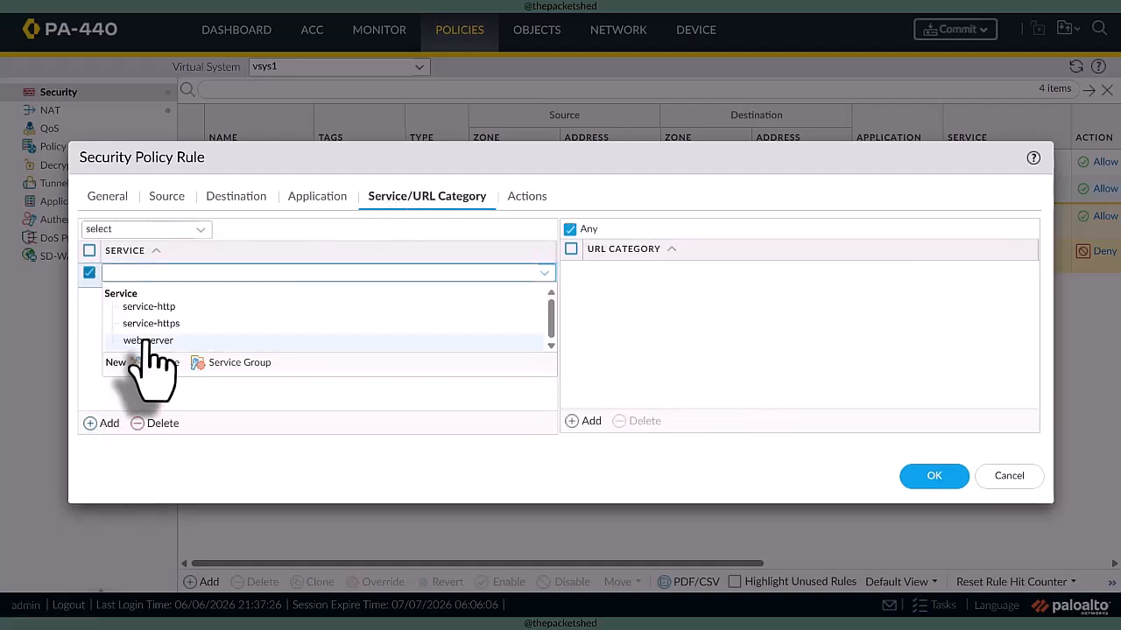
left_click(151, 342)
left_click(527, 198)
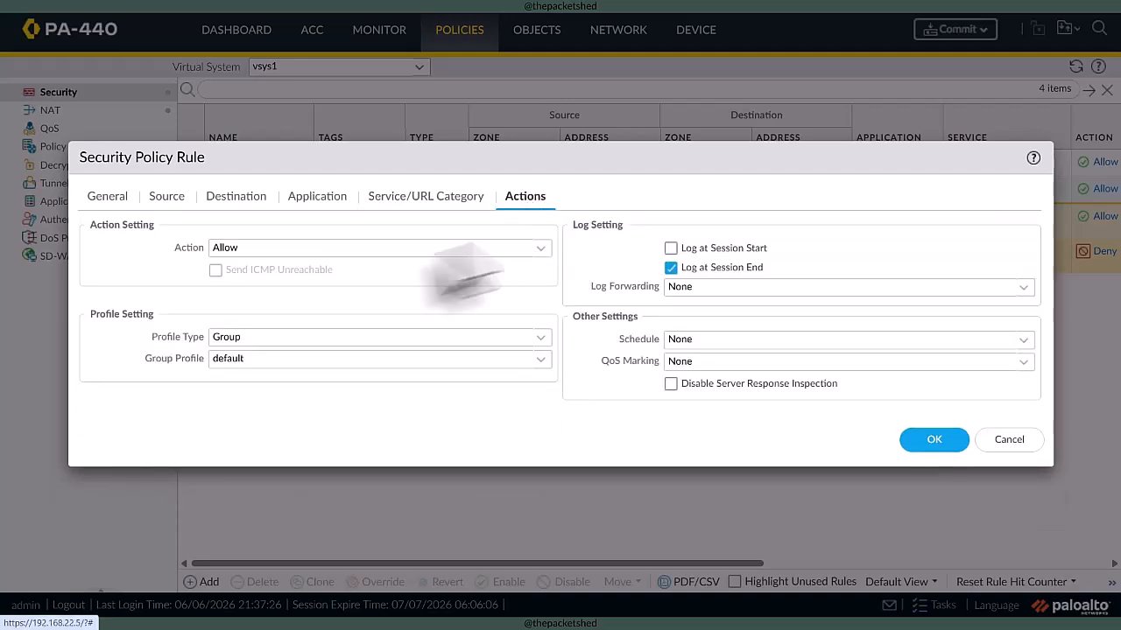
left_click(671, 247)
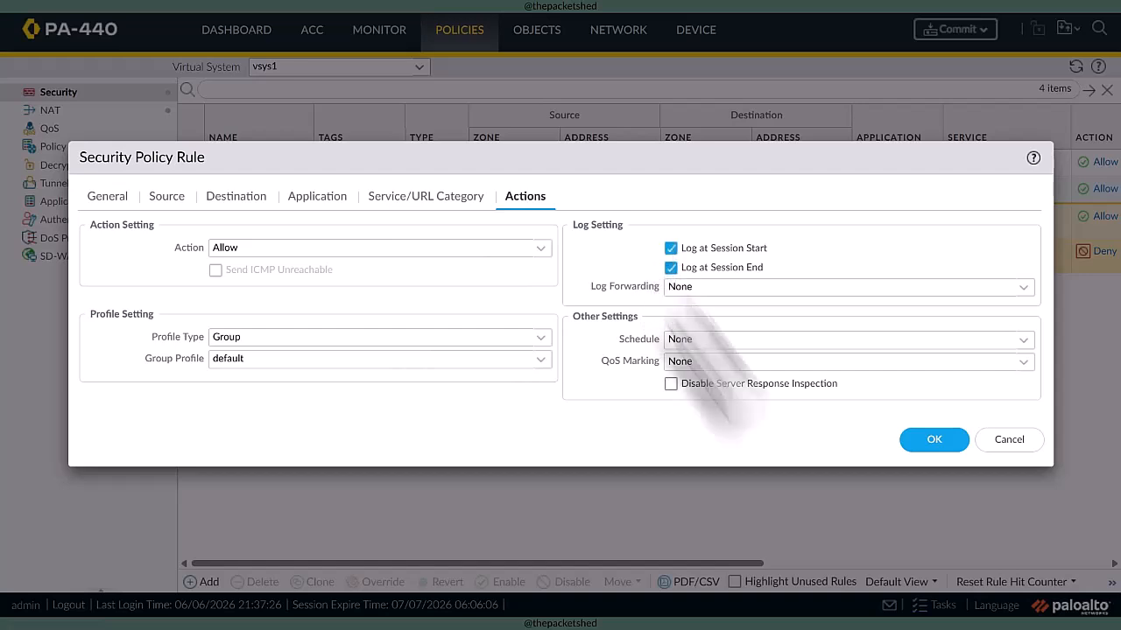
- Review the rule's source and destination settings, add destination address 10.20.1.11, and save the rule
left_click(250, 201)
left_click(167, 198)
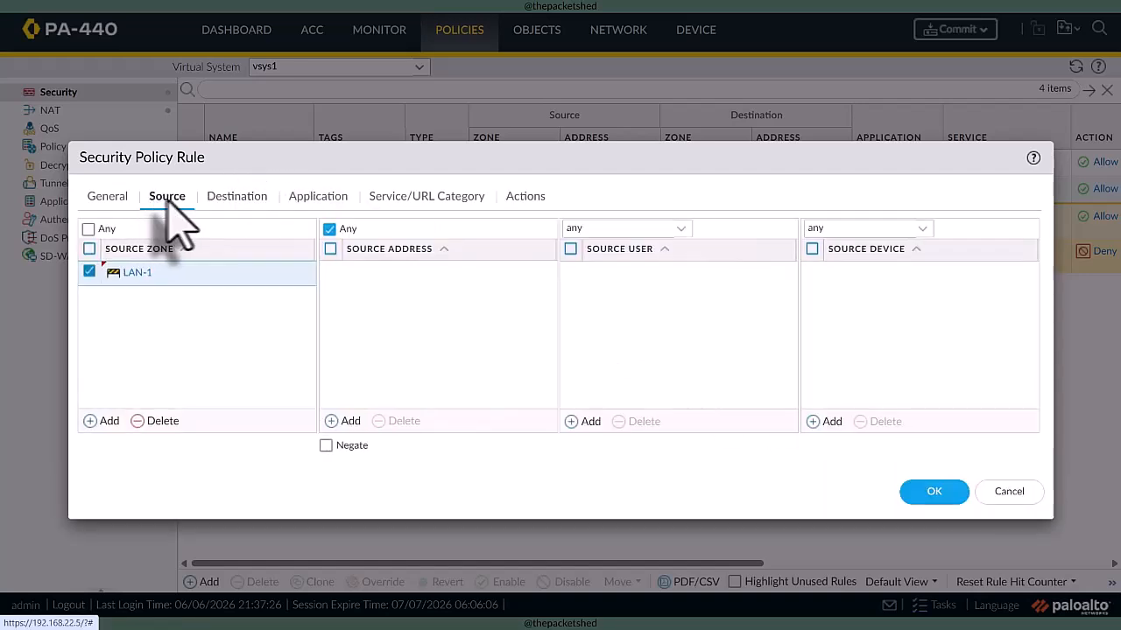
left_click(108, 197)
left_click(168, 197)
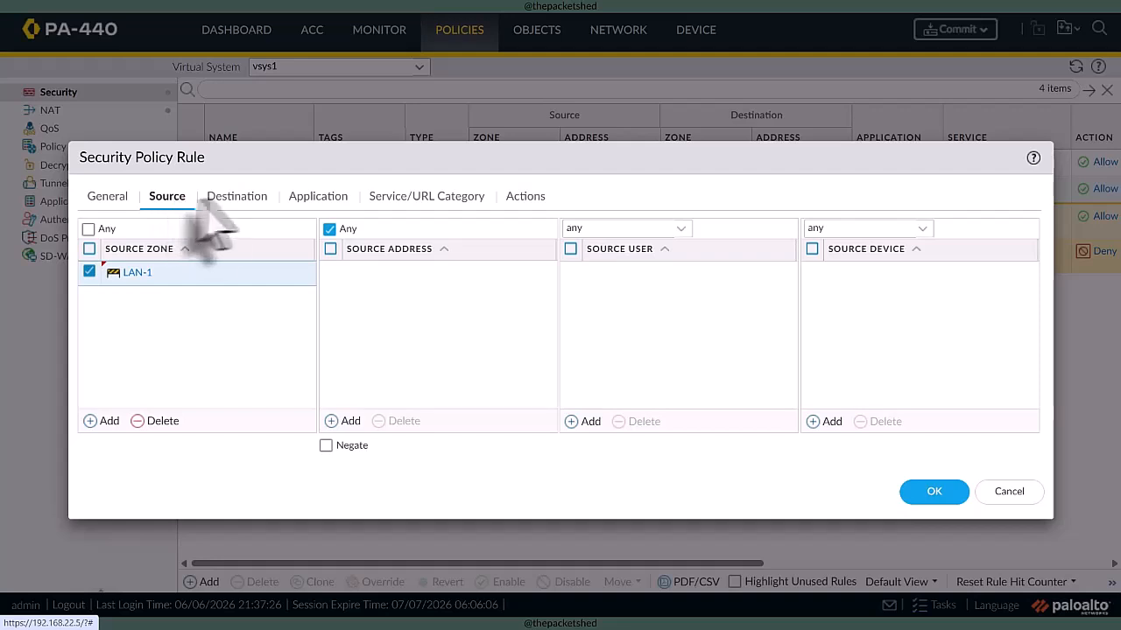
left_click(221, 199)
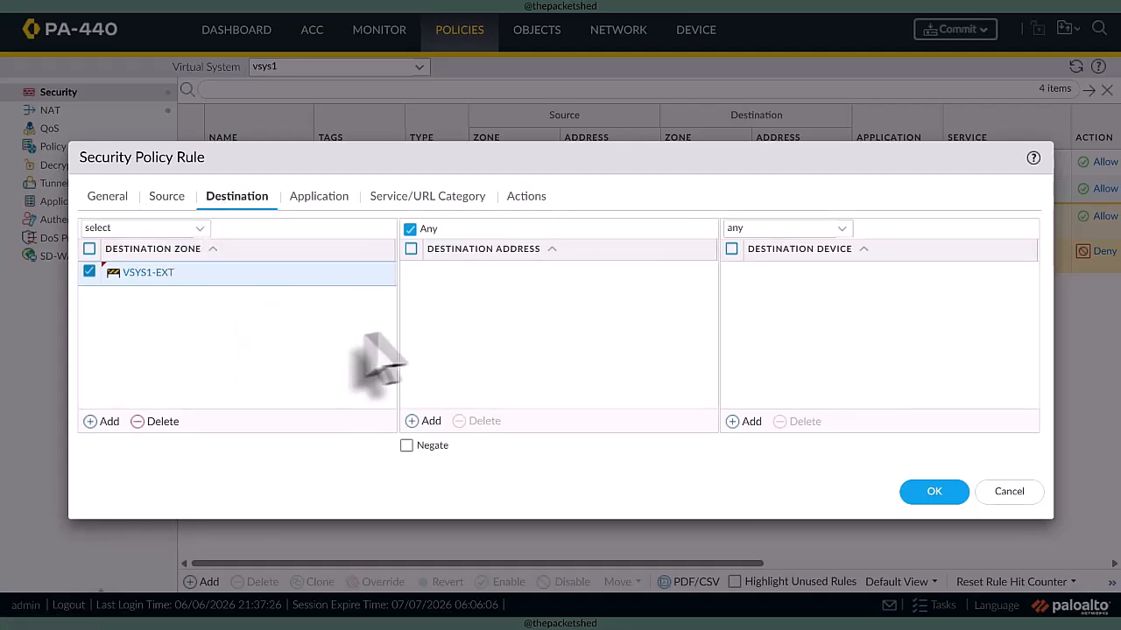
left_click(424, 421)
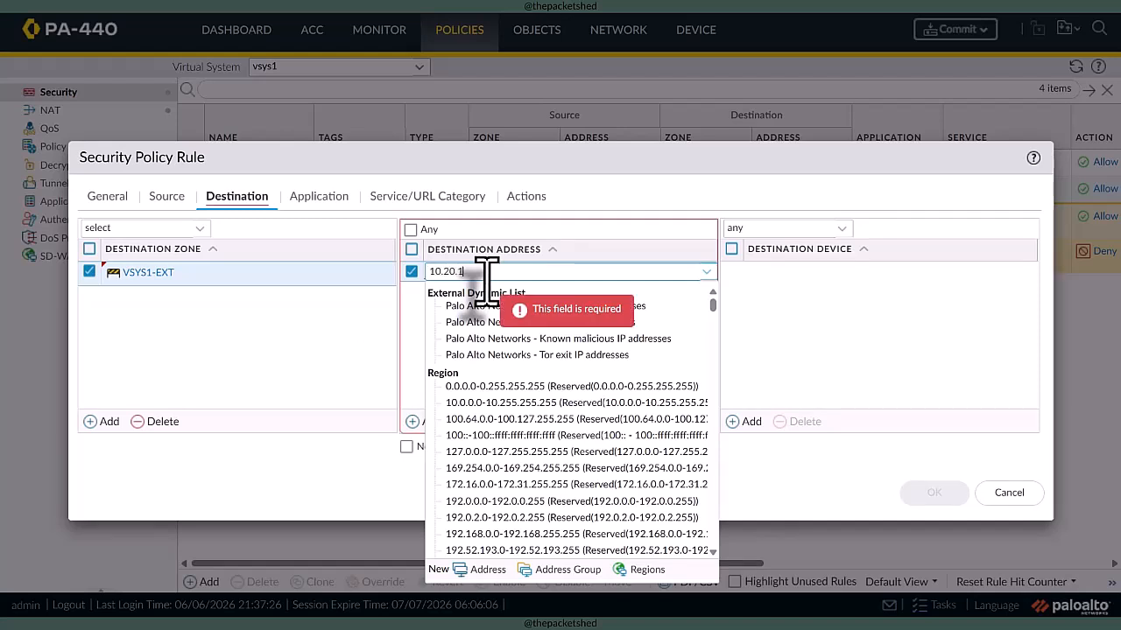
left_click(795, 362)
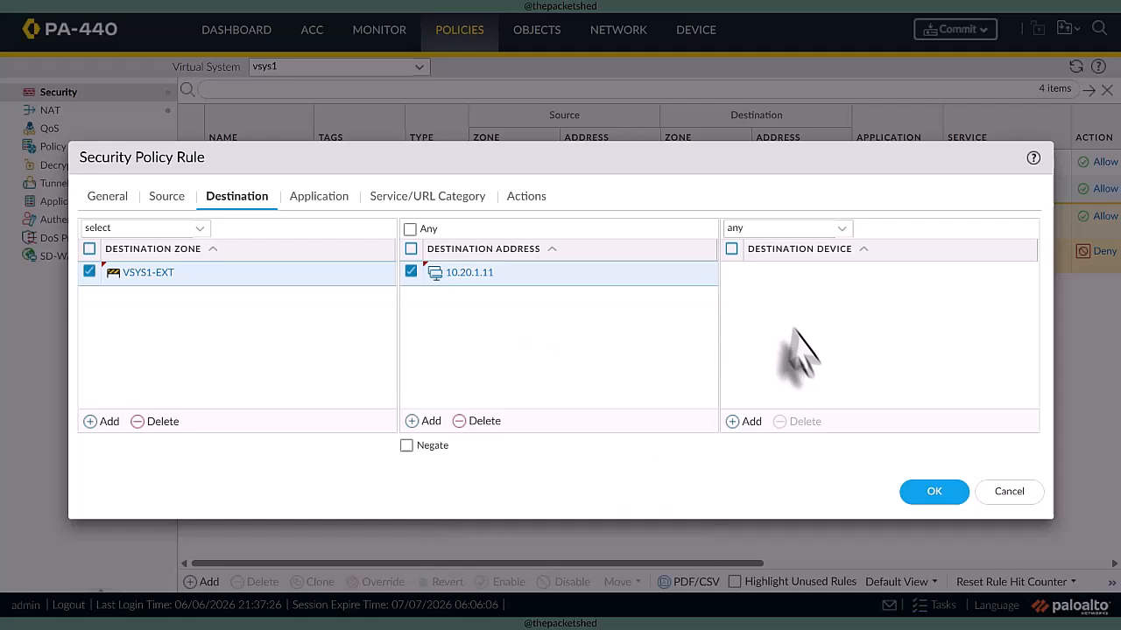
left_click(932, 491)
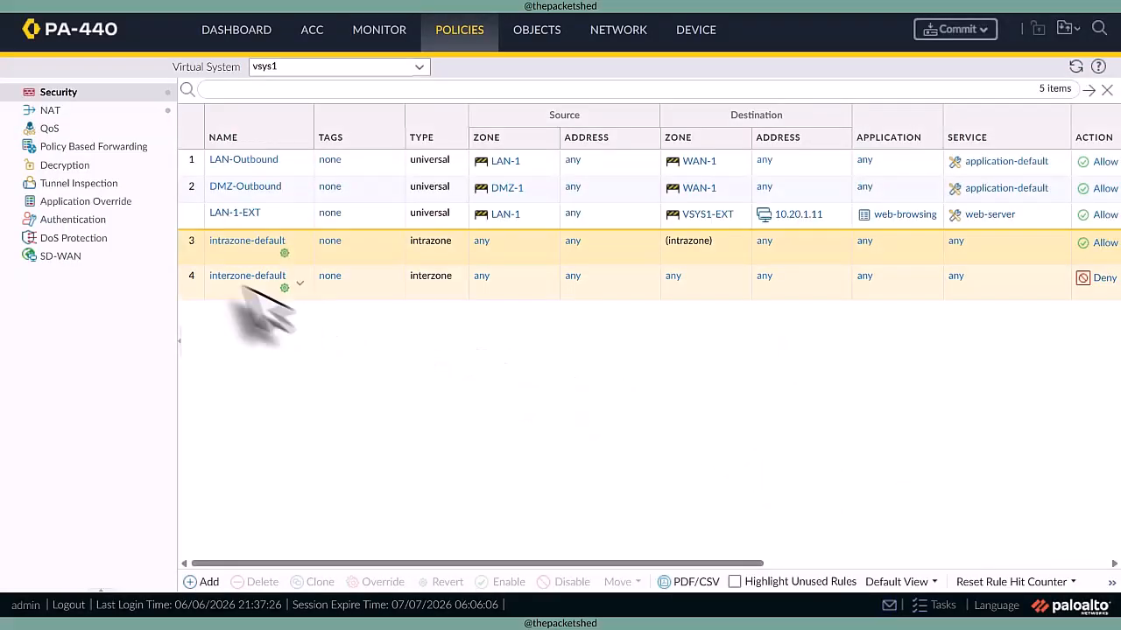
- Move the LAN-1-EXT rule to the top of the vsys1 security policy
left_click(189, 221)
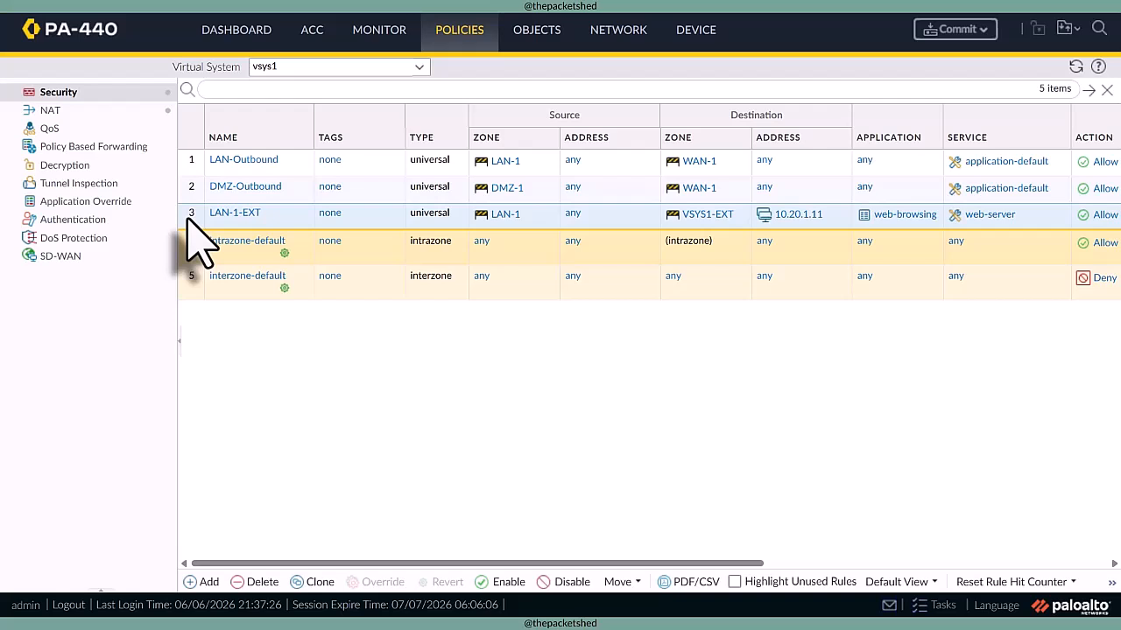
left_click(627, 586)
left_click(664, 463)
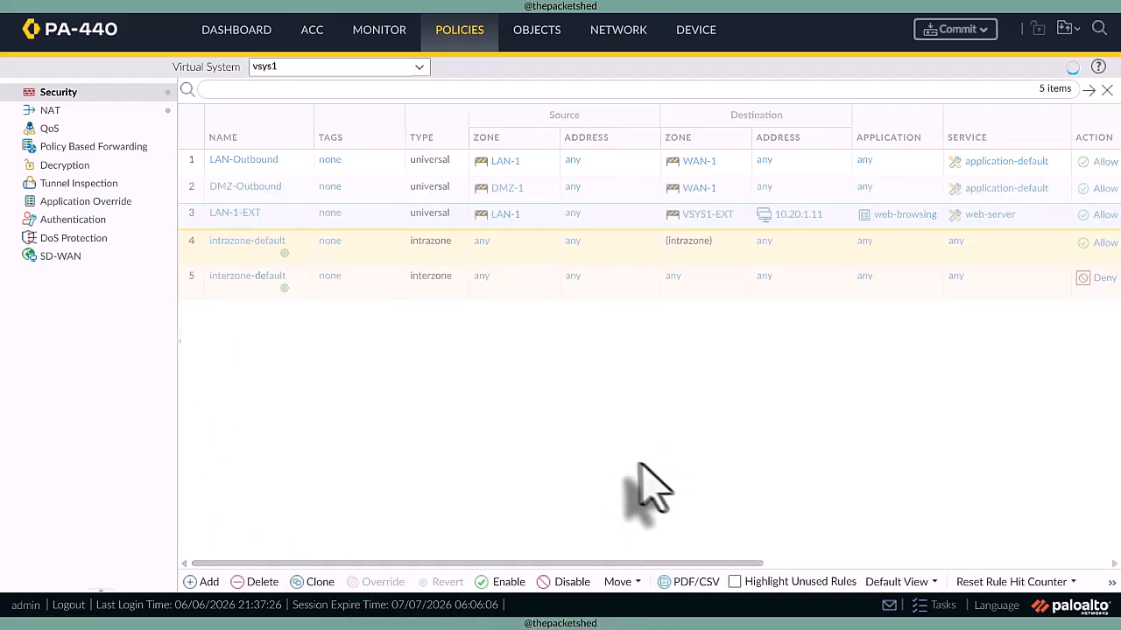
- Review the NAT policy rules of vsys1
left_click(107, 112)
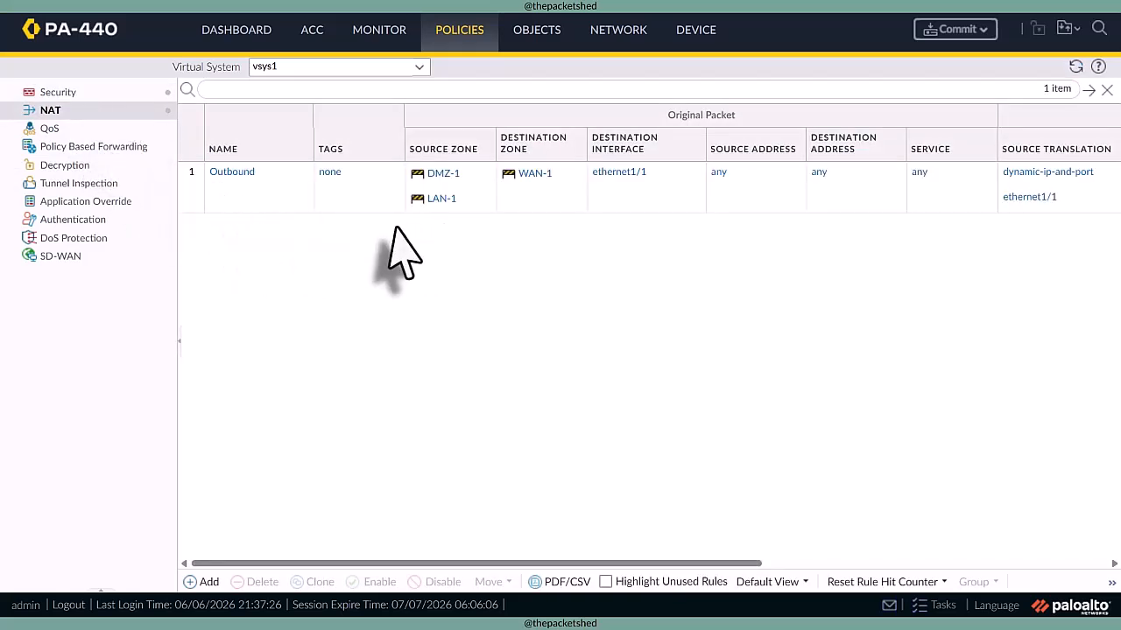
left_click(139, 92)
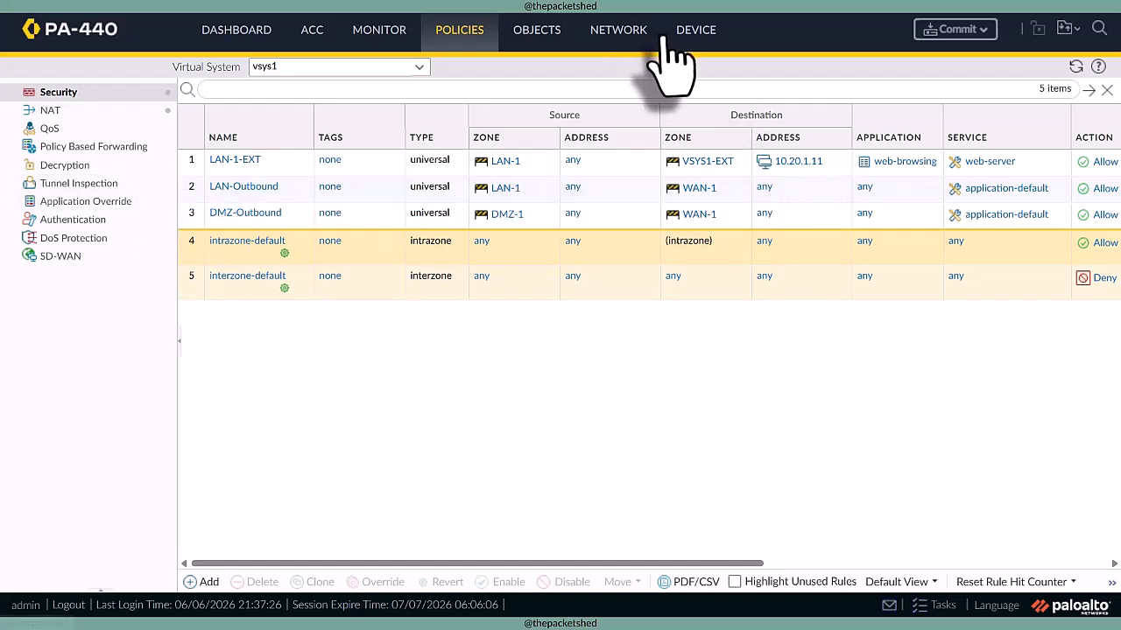
- Add an IPv4 static route named route-to-vsys2 with destination 10.20.0.0/16 to logical router LR-1
left_click(630, 35)
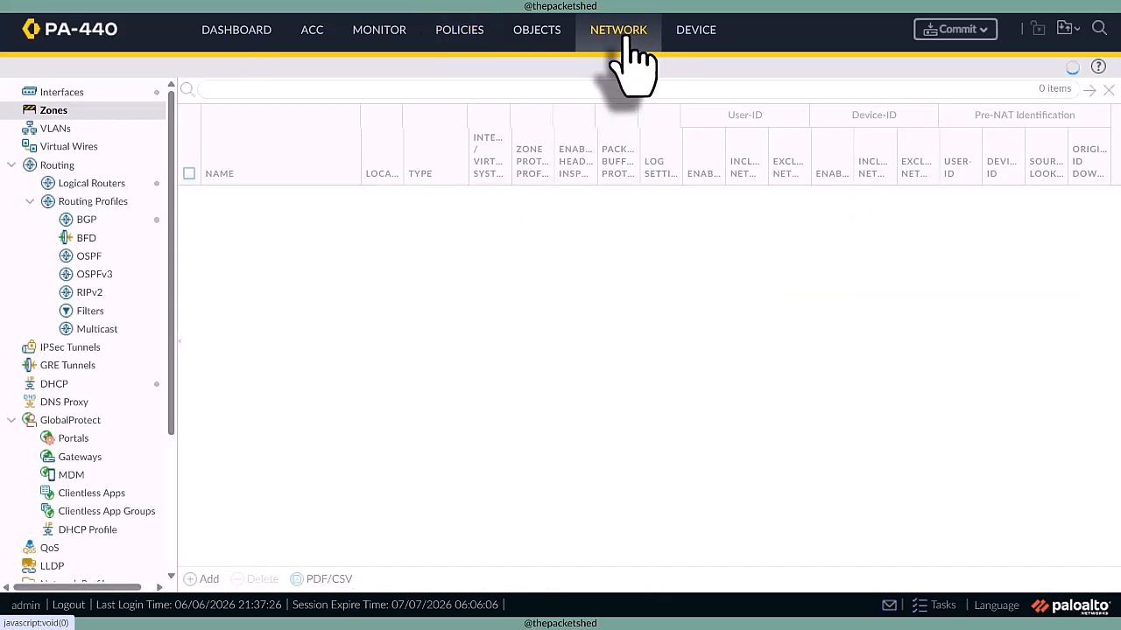
left_click(127, 185)
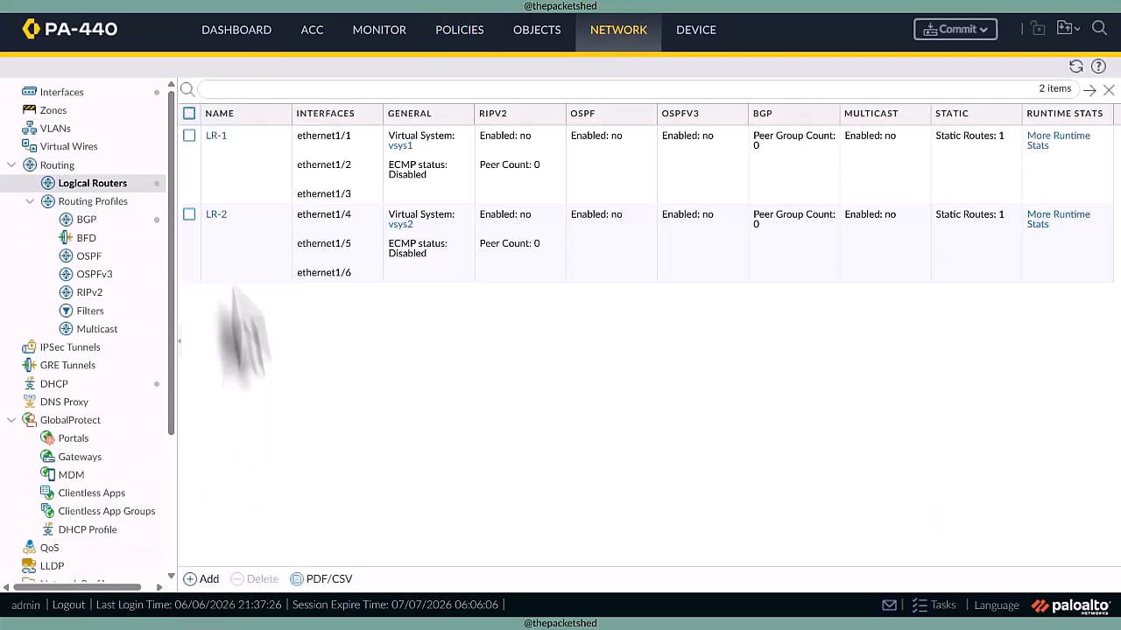
left_click(216, 134)
left_click(133, 122)
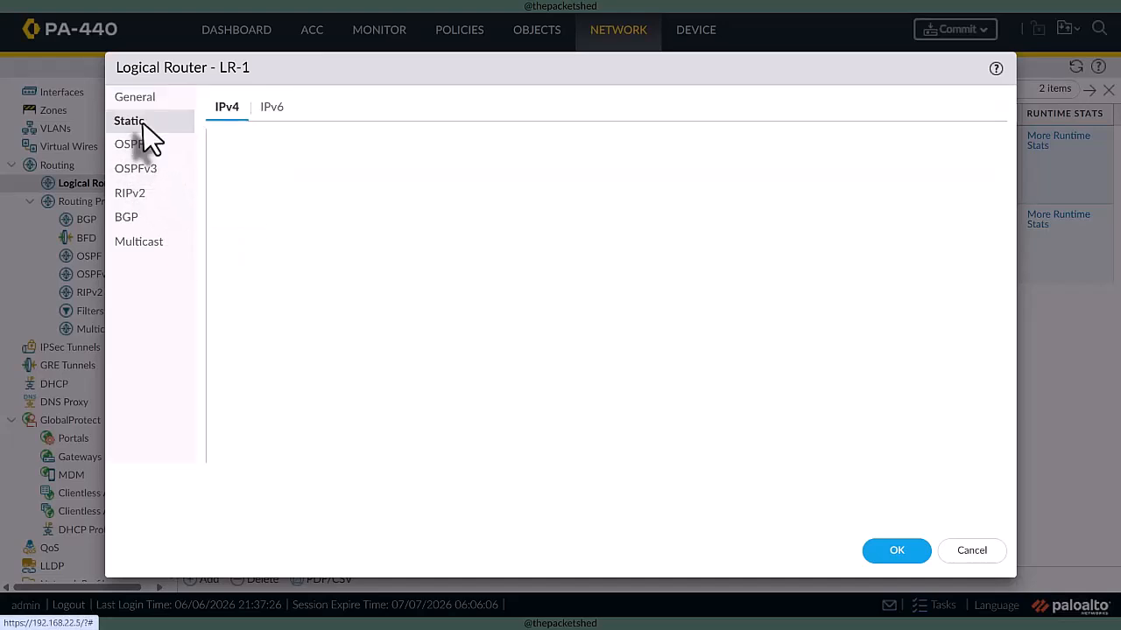
left_click(219, 453)
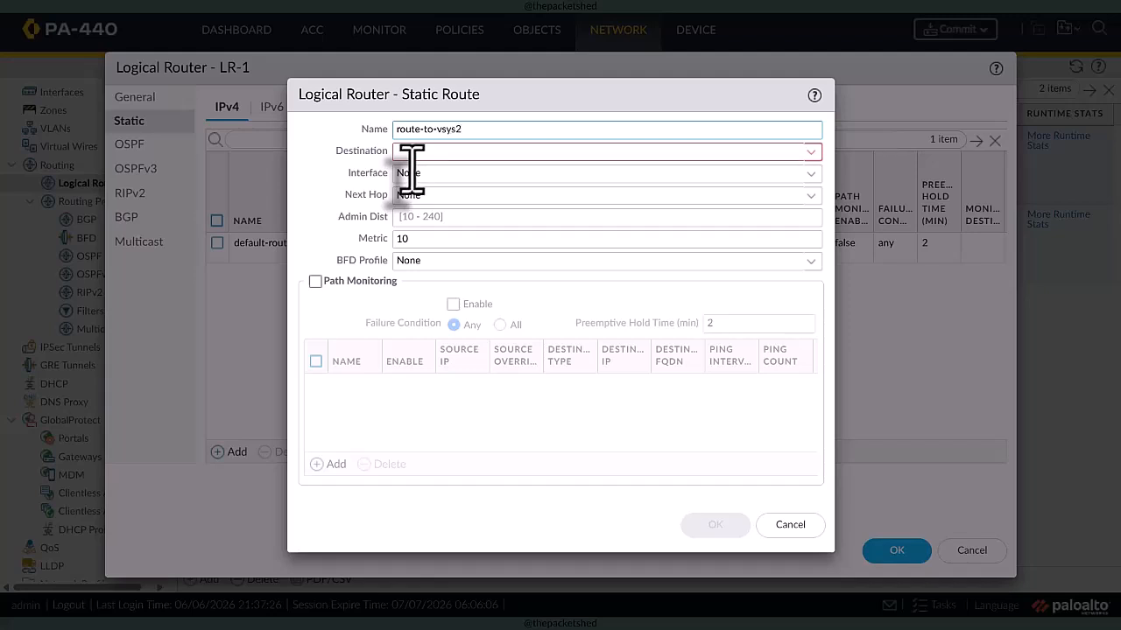
left_click(427, 152)
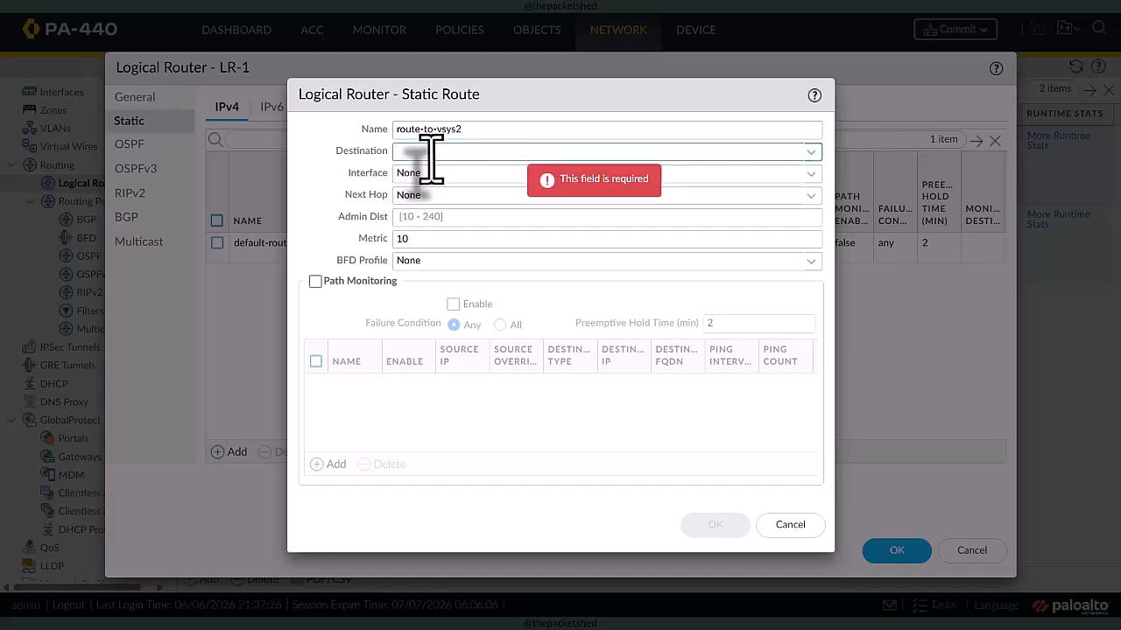
type("10.20.0.0/16")
key("Tab")
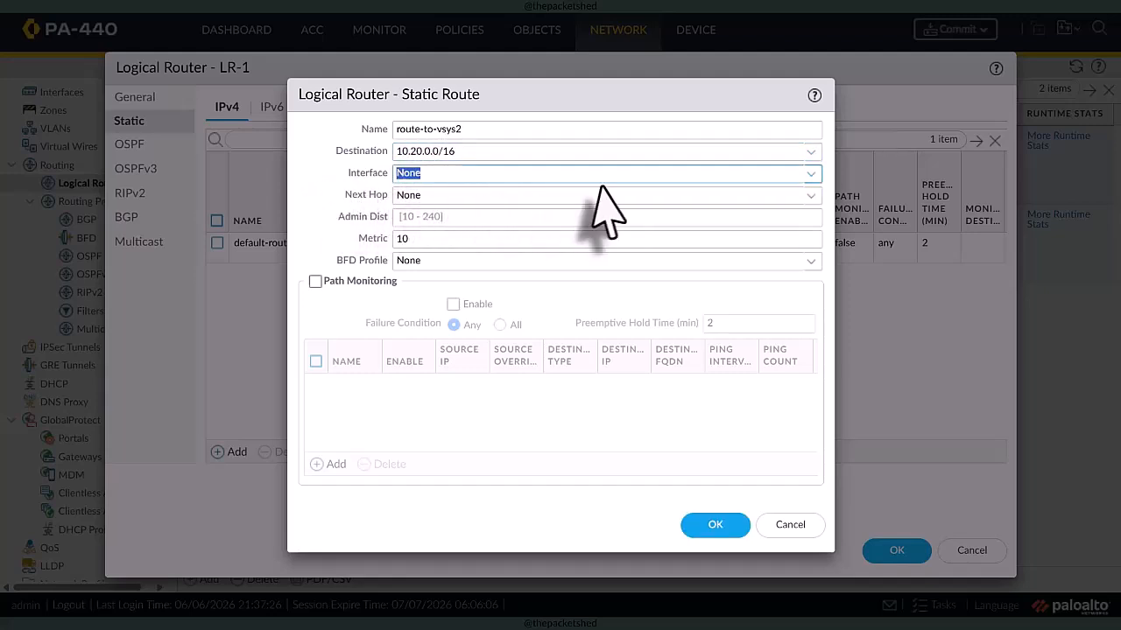
- Set the route-to-vsys2 next hop to Next LR with LR-2, and save the route and logical router LR-1
left_click(809, 195)
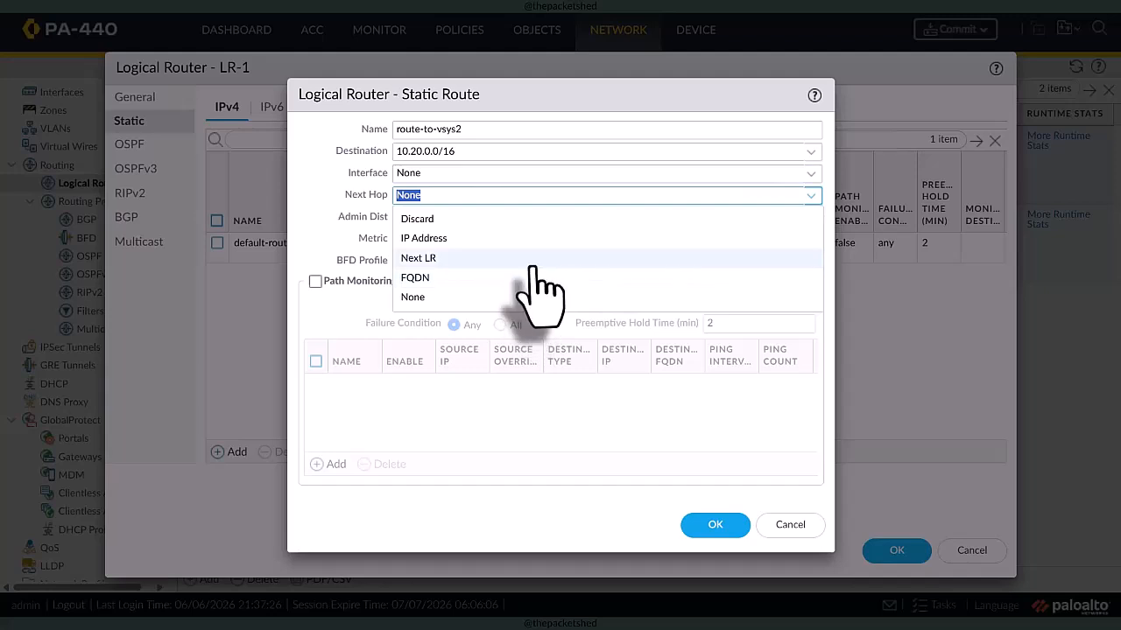
left_click(531, 258)
left_click(812, 219)
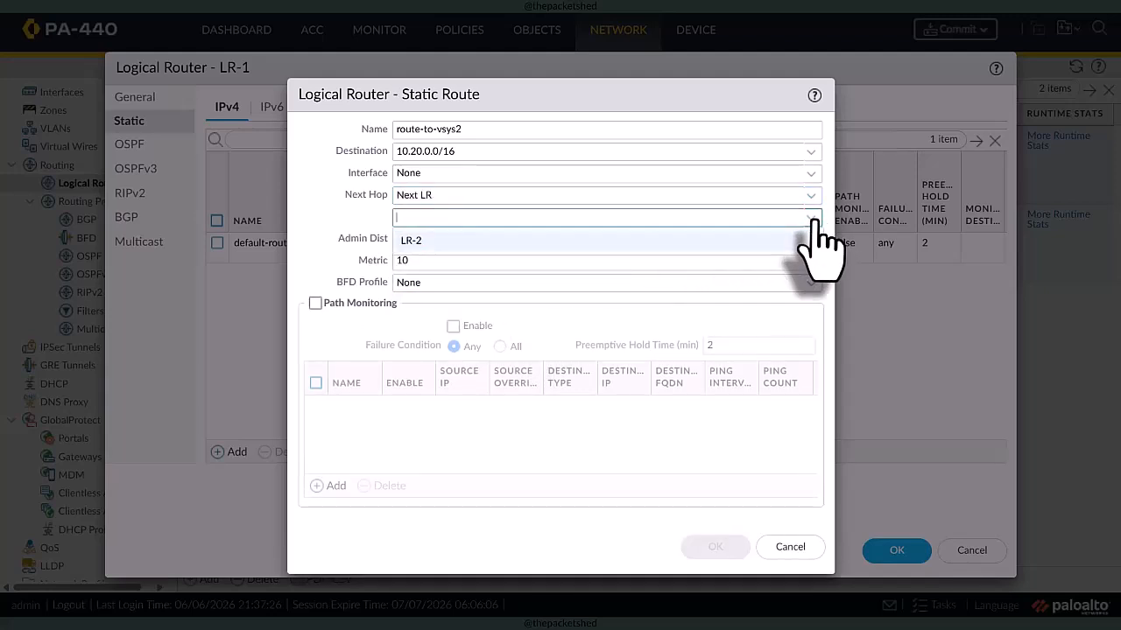
left_click(417, 245)
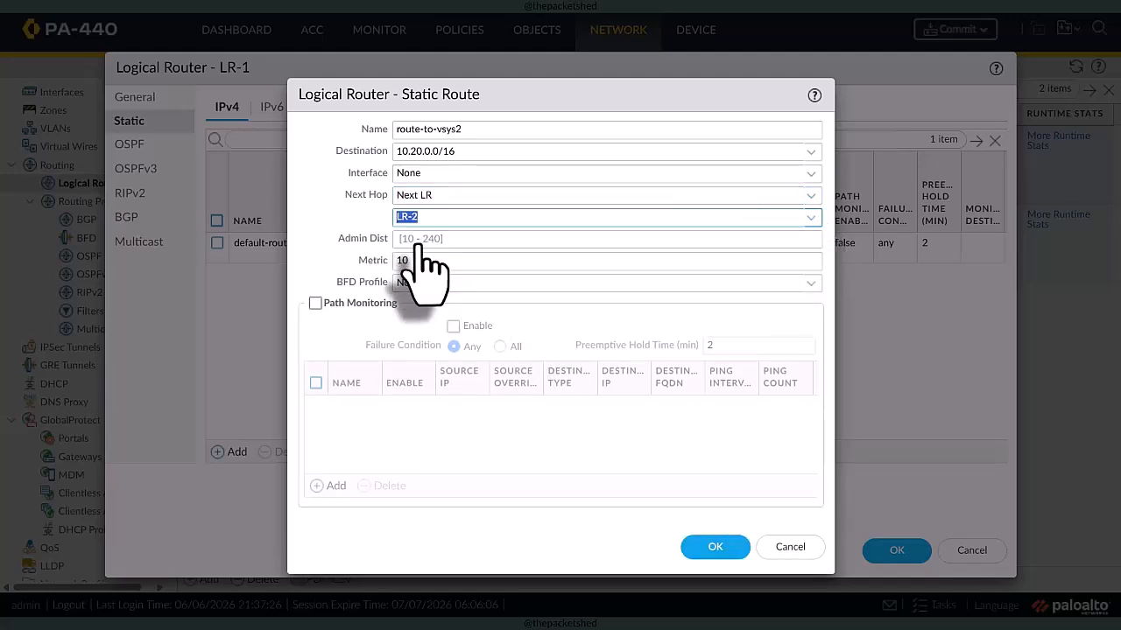
left_click(714, 548)
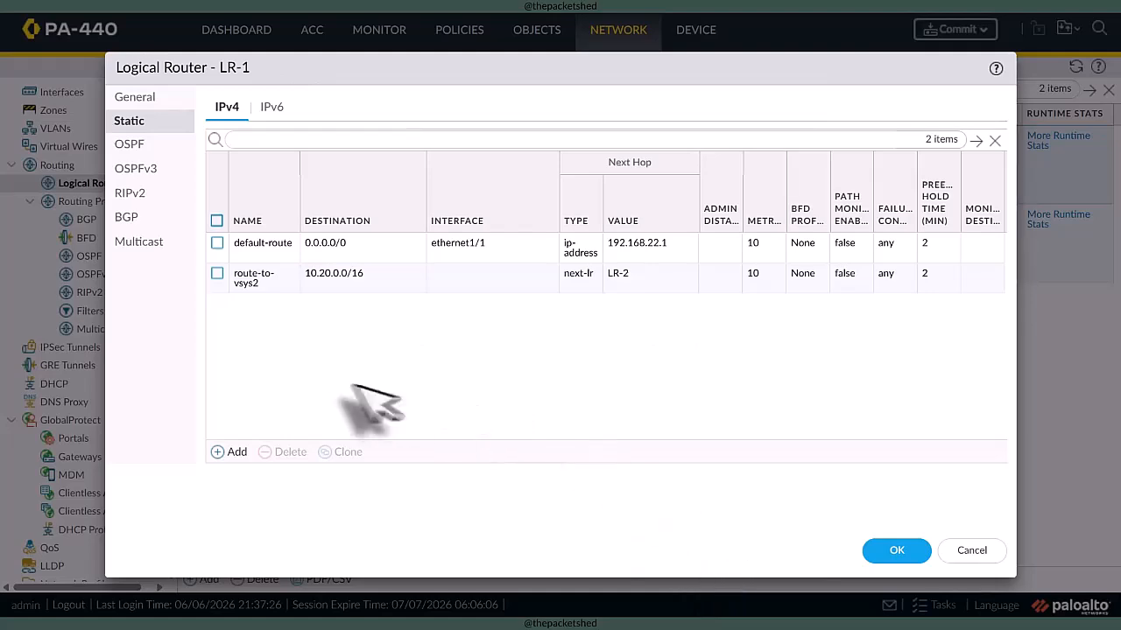
left_click(895, 555)
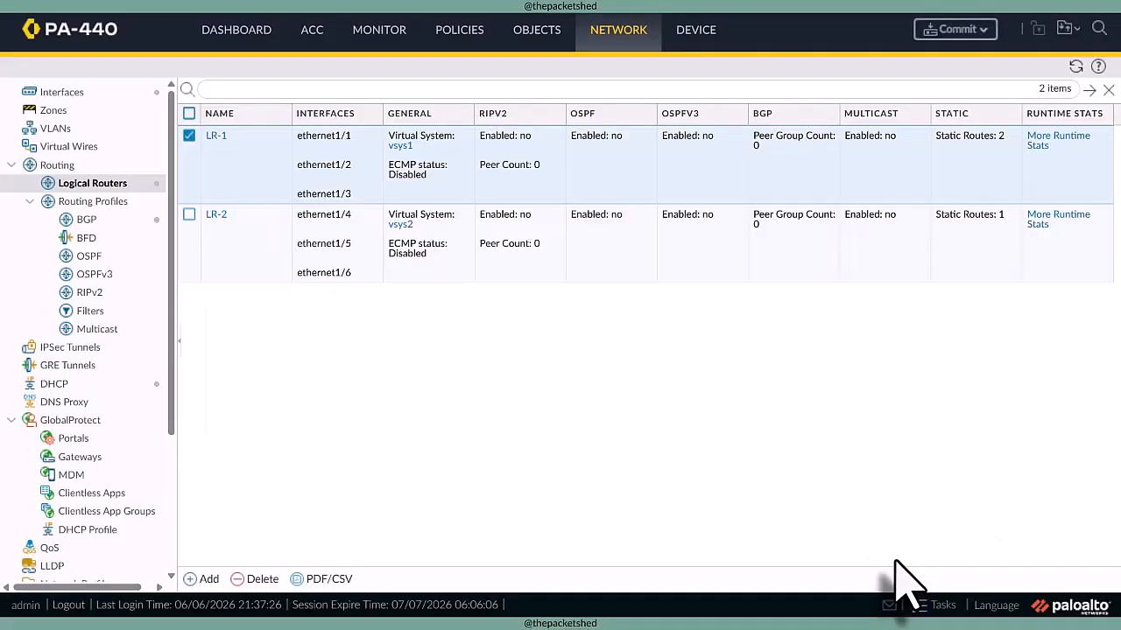
- Add an IPv4 static route named route-to-vsys1 with destination 10.10.0.0/16 to logical router LR-2
left_click(217, 215)
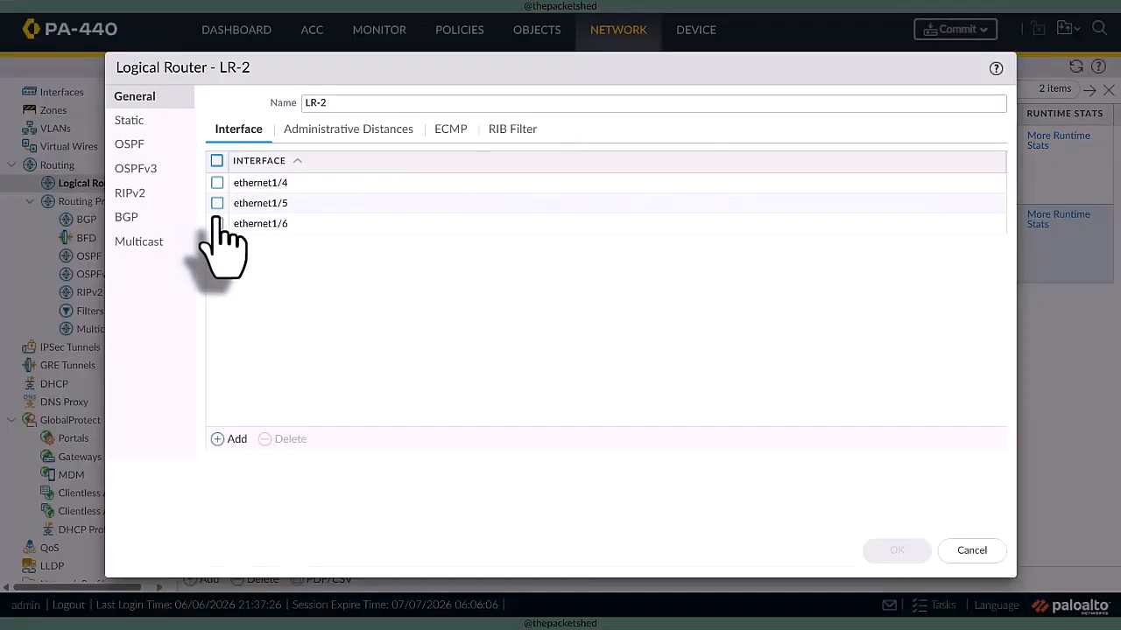
left_click(149, 123)
left_click(231, 452)
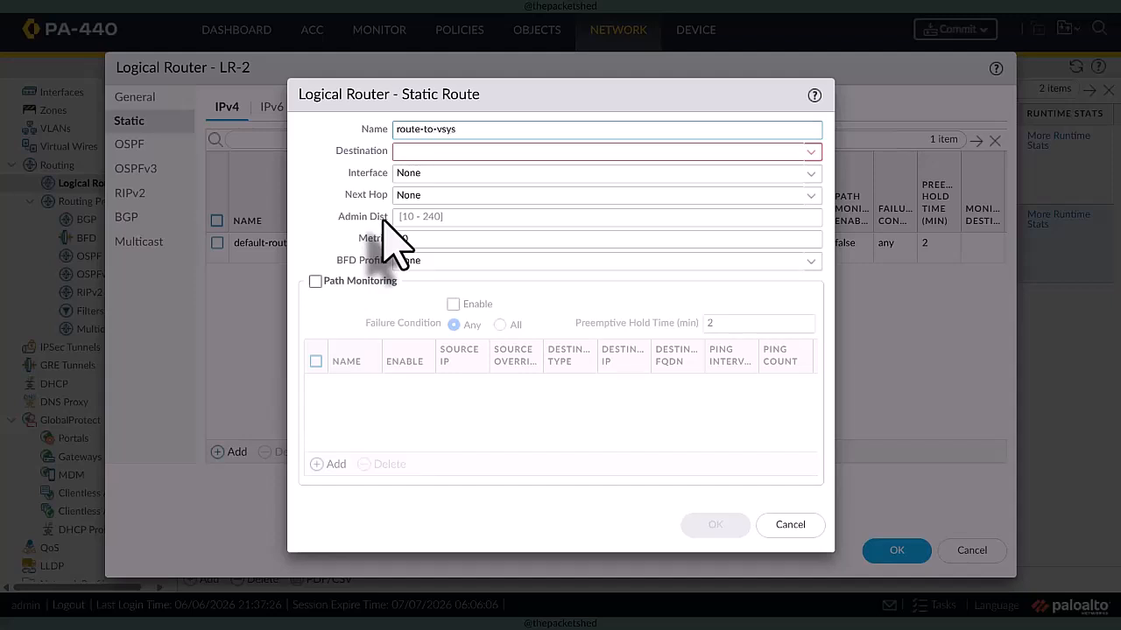
left_click(412, 153)
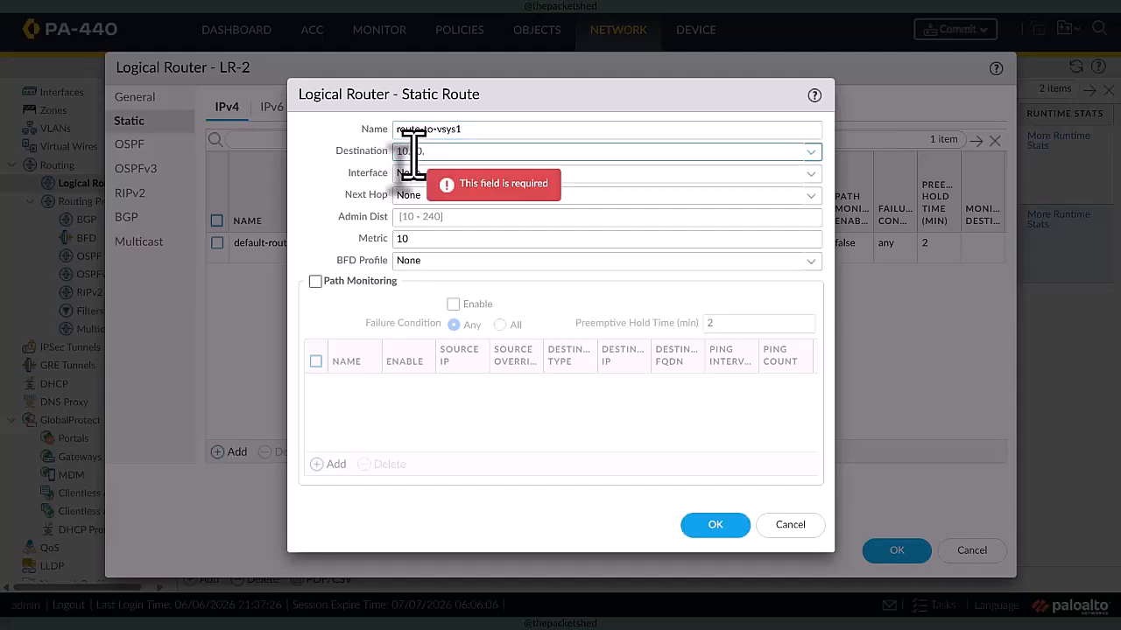
type("0.0/16")
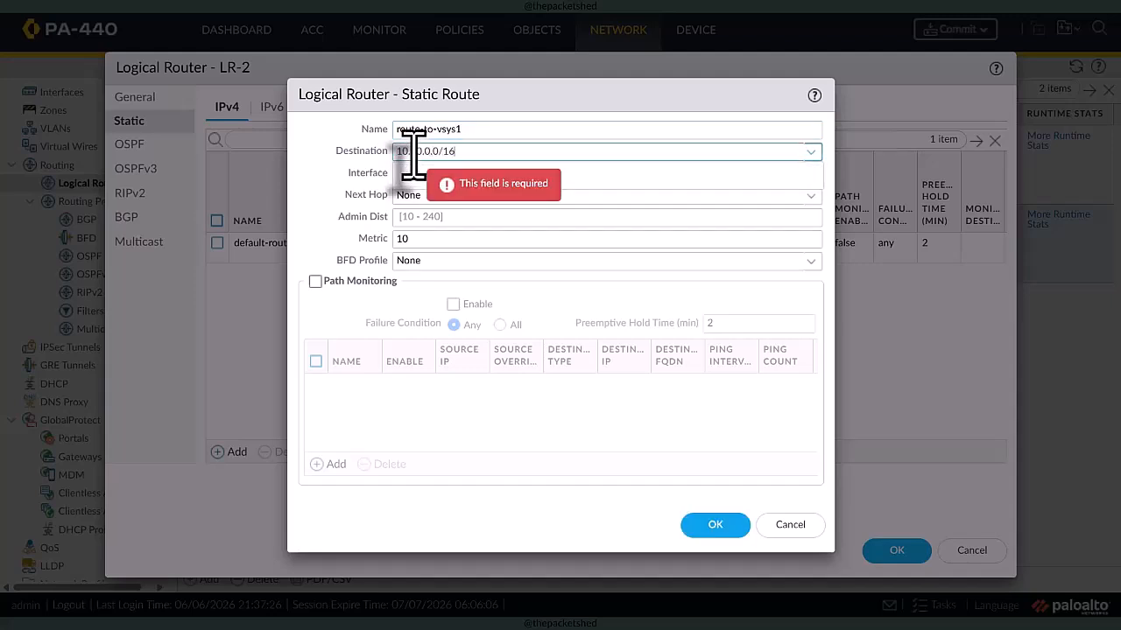
left_click(411, 305)
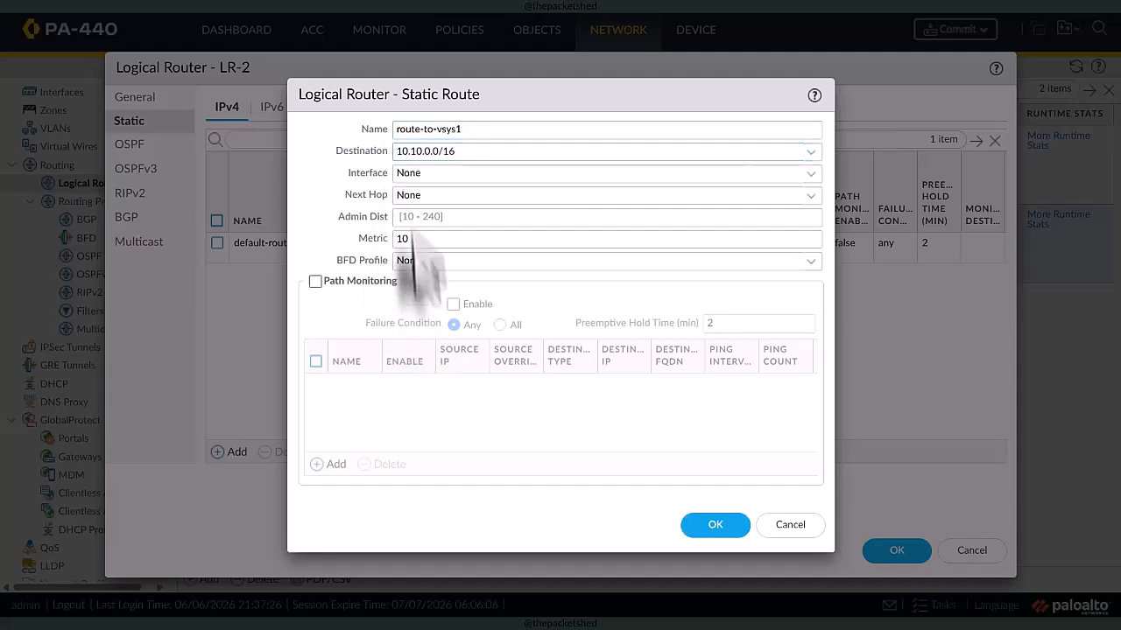
- Set the route-to-vsys1 next hop to Next LR with LR-1, and save the route and logical router LR-2
left_click(807, 194)
left_click(507, 259)
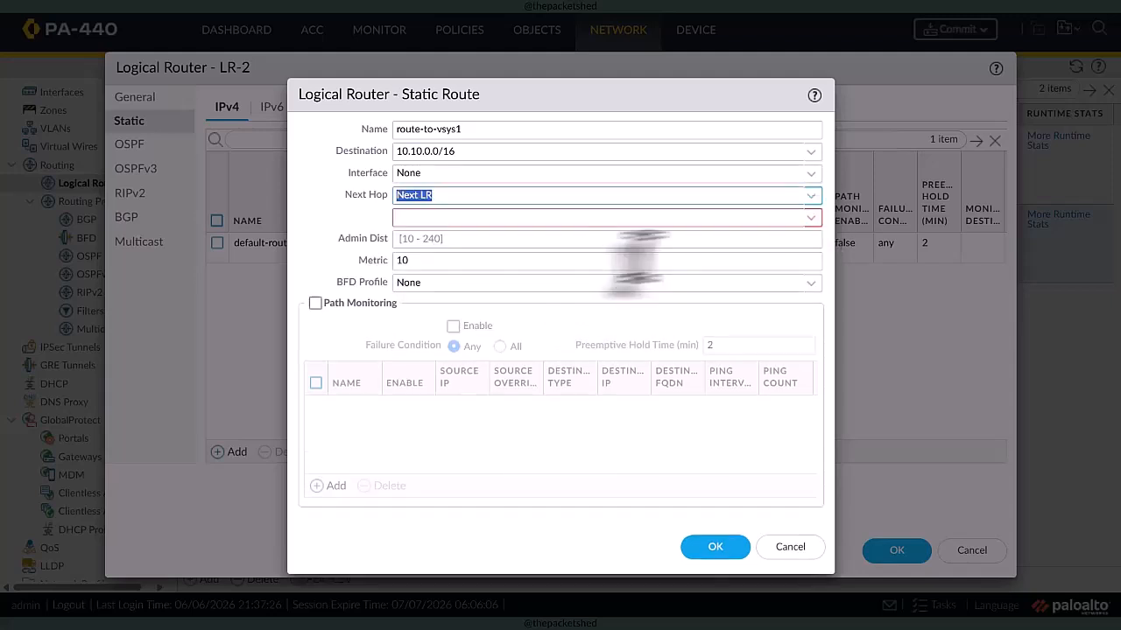
left_click(810, 218)
left_click(552, 240)
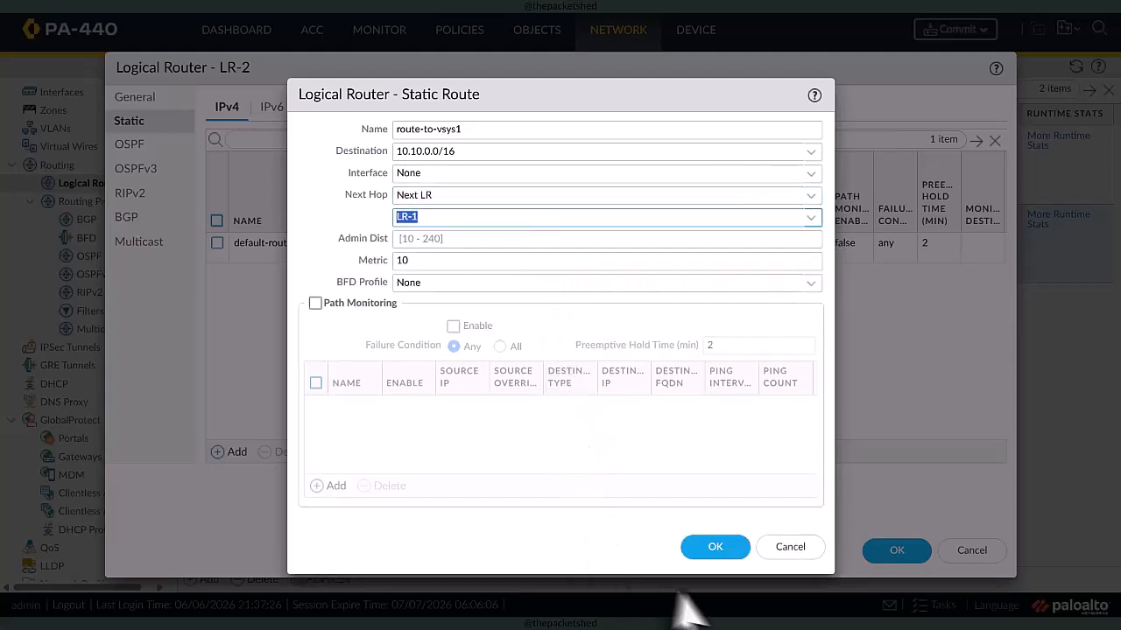
left_click(715, 548)
left_click(895, 550)
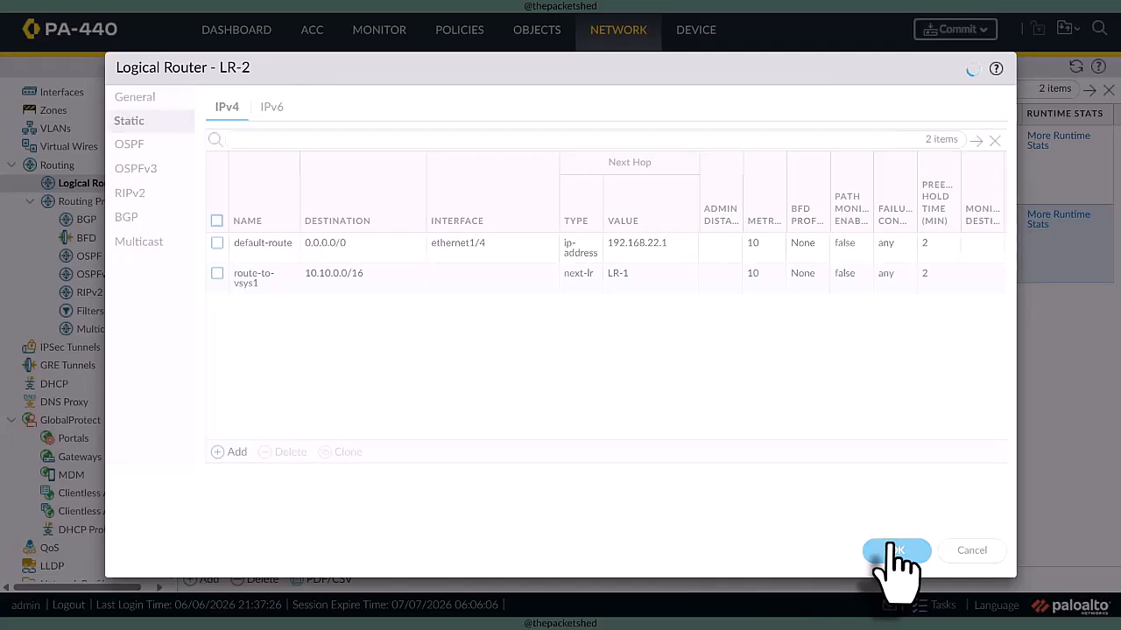
left_click(190, 218)
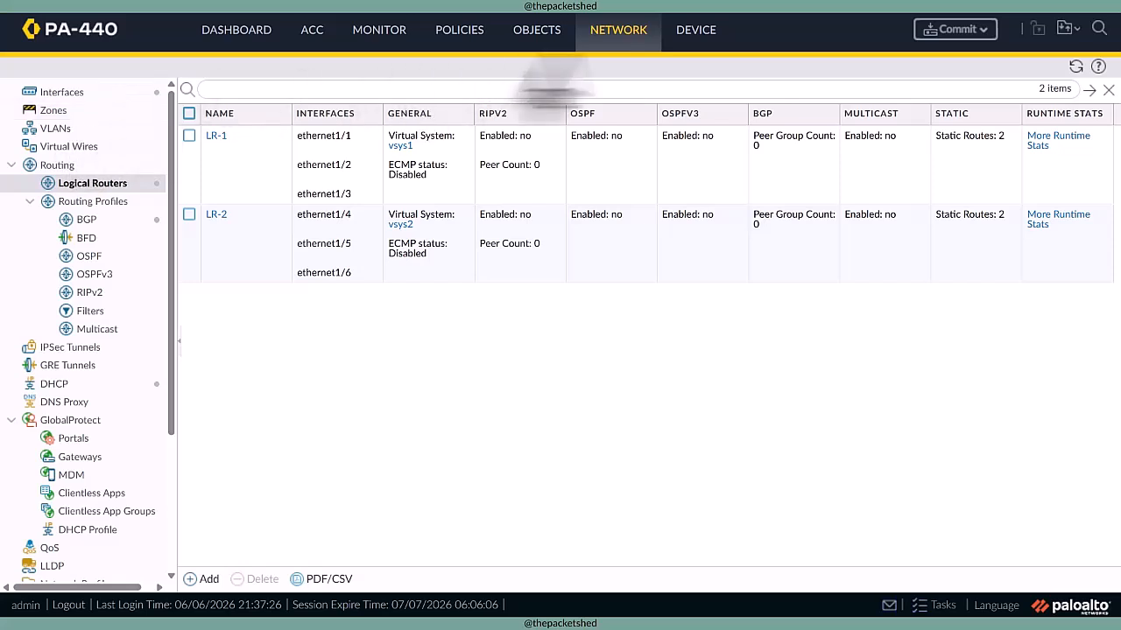
- Check the visible virtual system settings of vsys1 and vsys2 in the device's virtual systems configuration
left_click(694, 31)
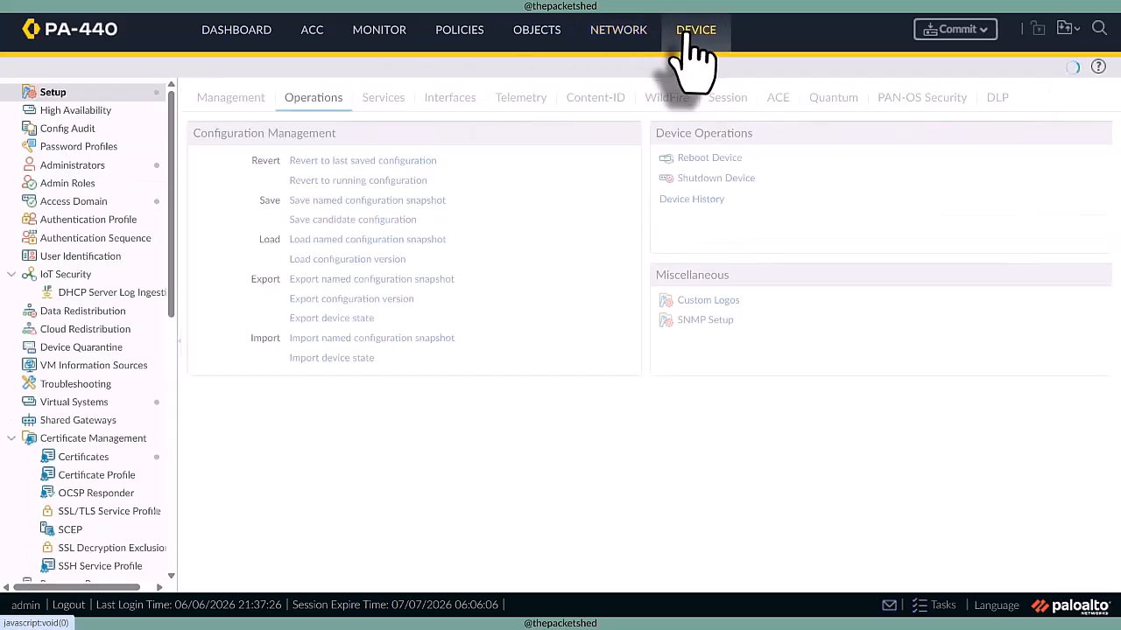
left_click(95, 405)
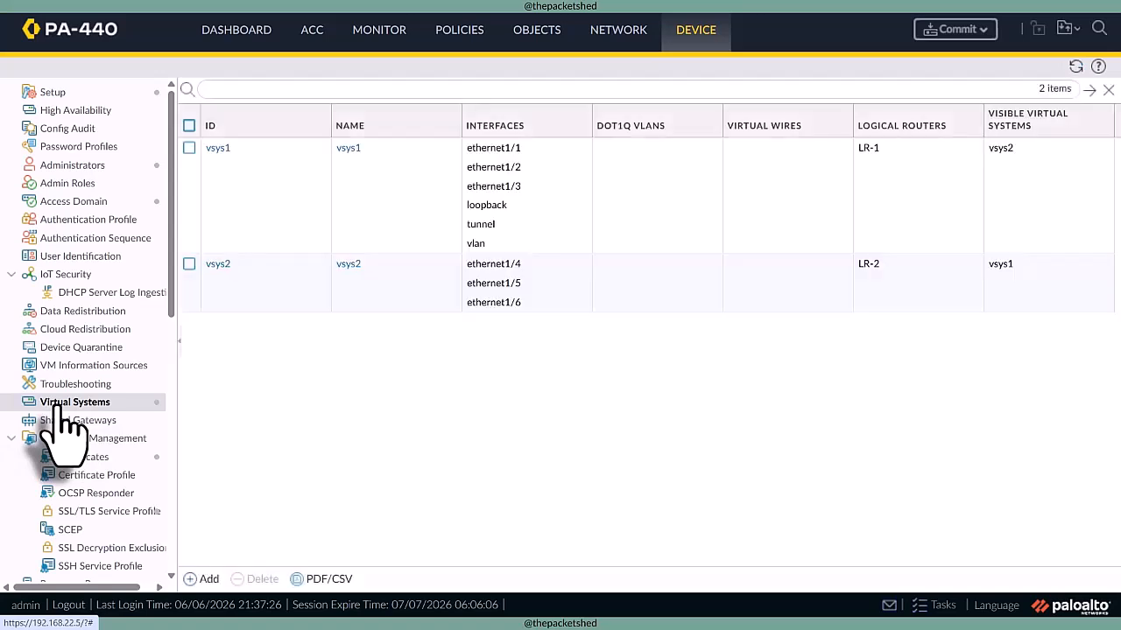
left_click(1006, 170)
left_click(1002, 281)
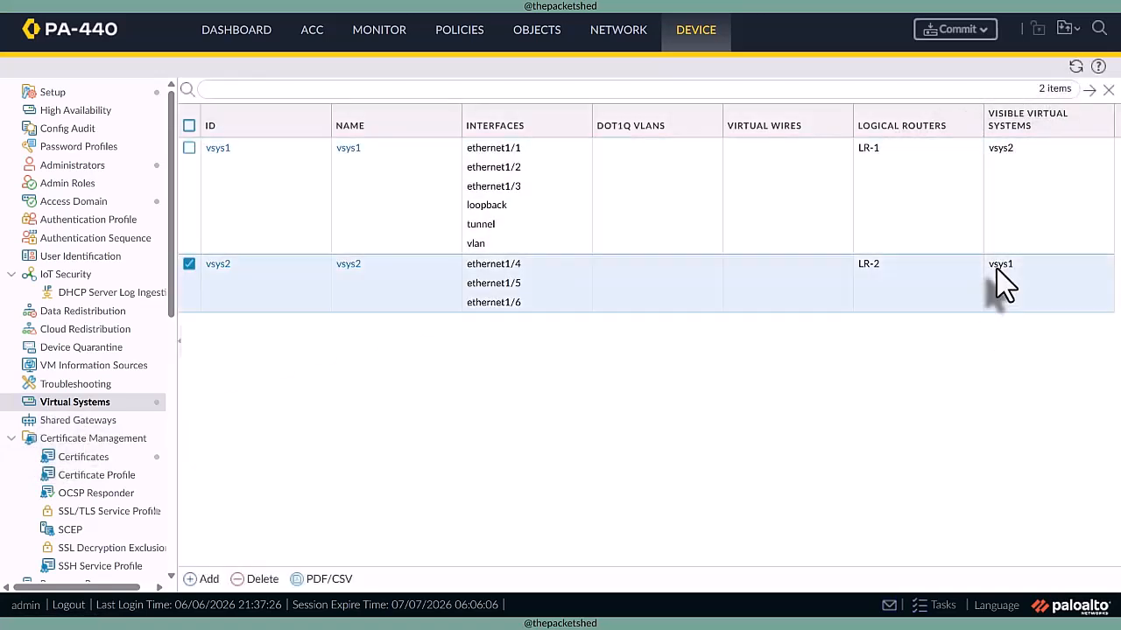
left_click(219, 151)
left_click(217, 148)
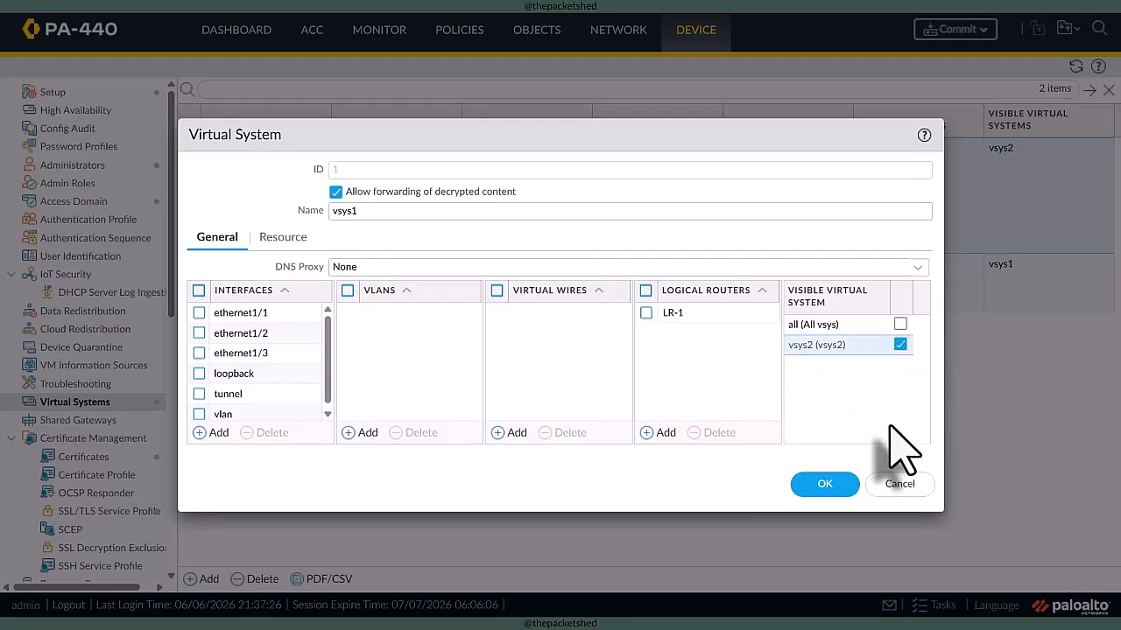
left_click(827, 487)
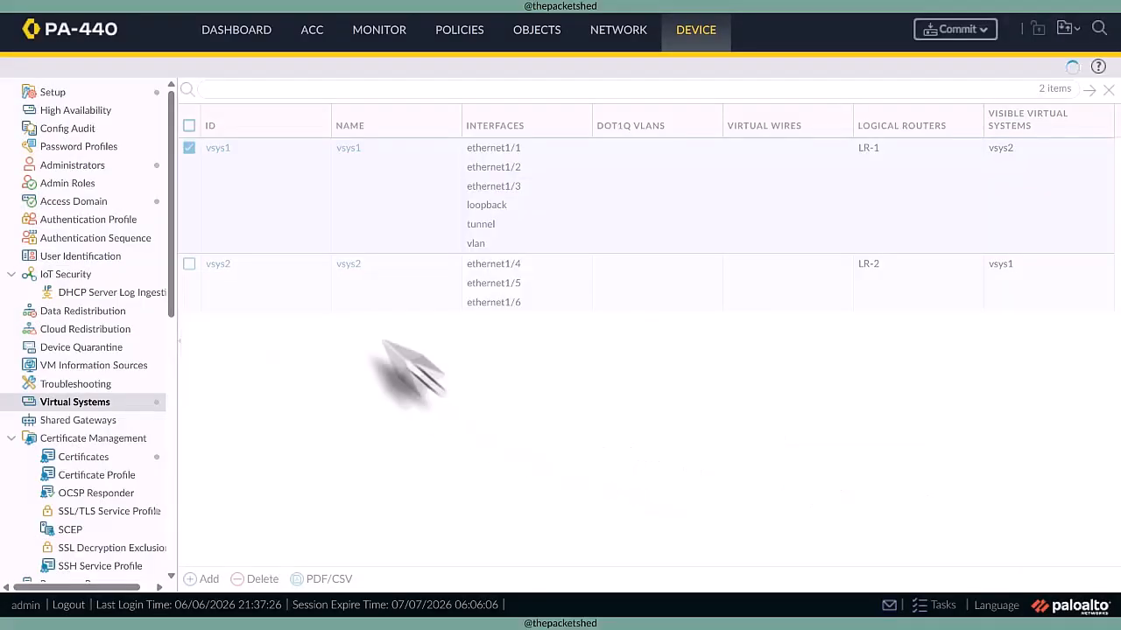
left_click(219, 265)
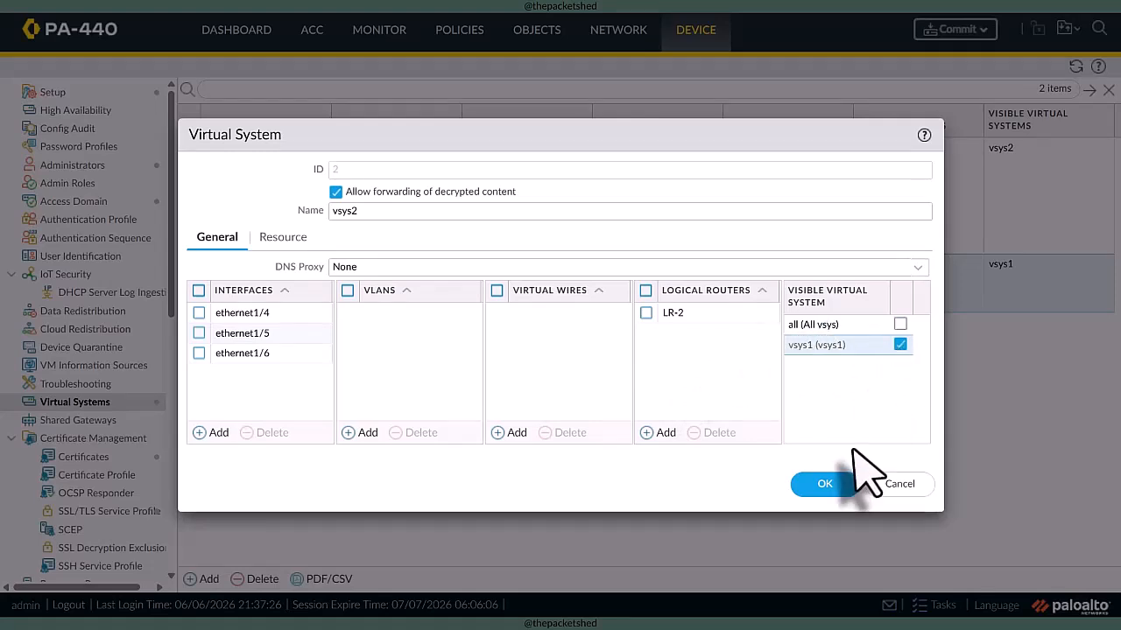
left_click(824, 486)
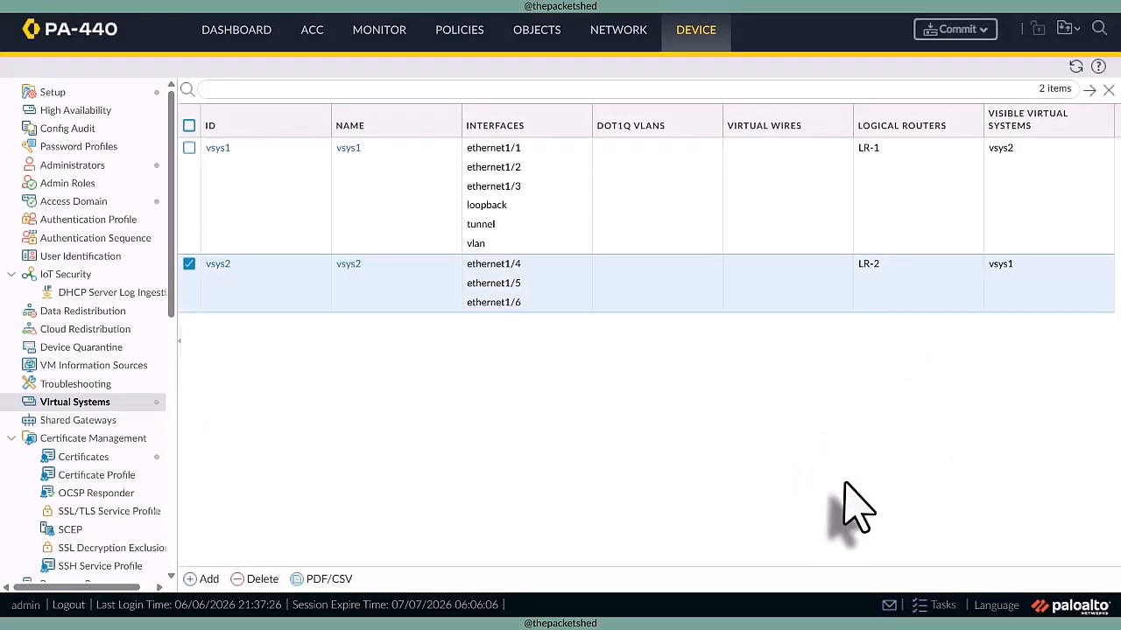
- Create a security rule named EXT-to-DMZ-2 in the vsys2 policy with source zone VSYS2-EXT
left_click(459, 33)
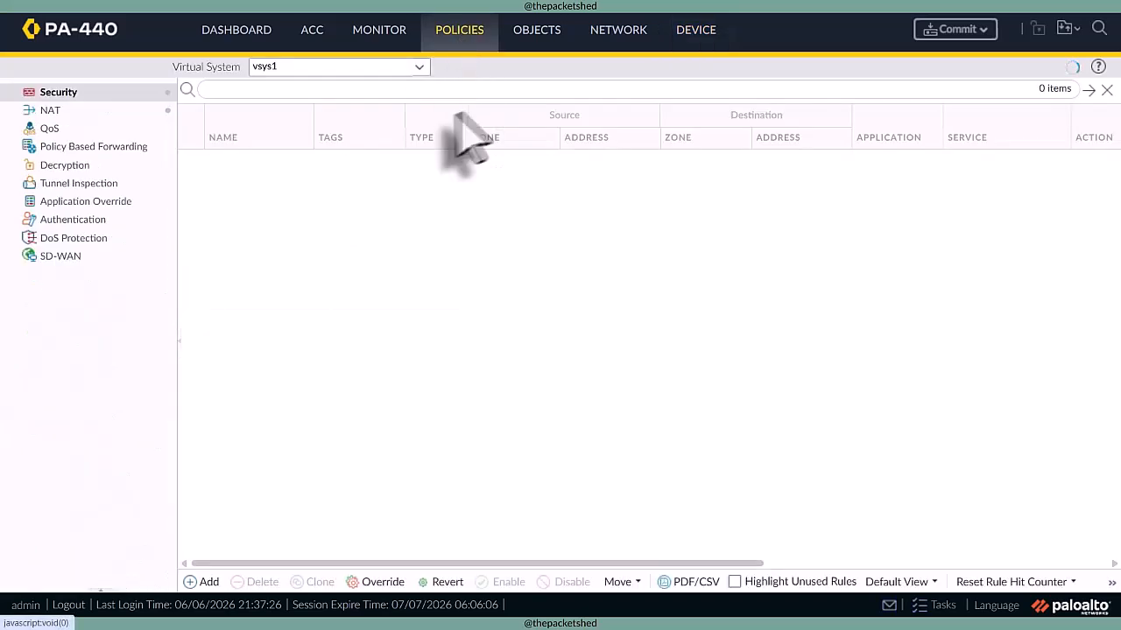
left_click(419, 67)
left_click(383, 109)
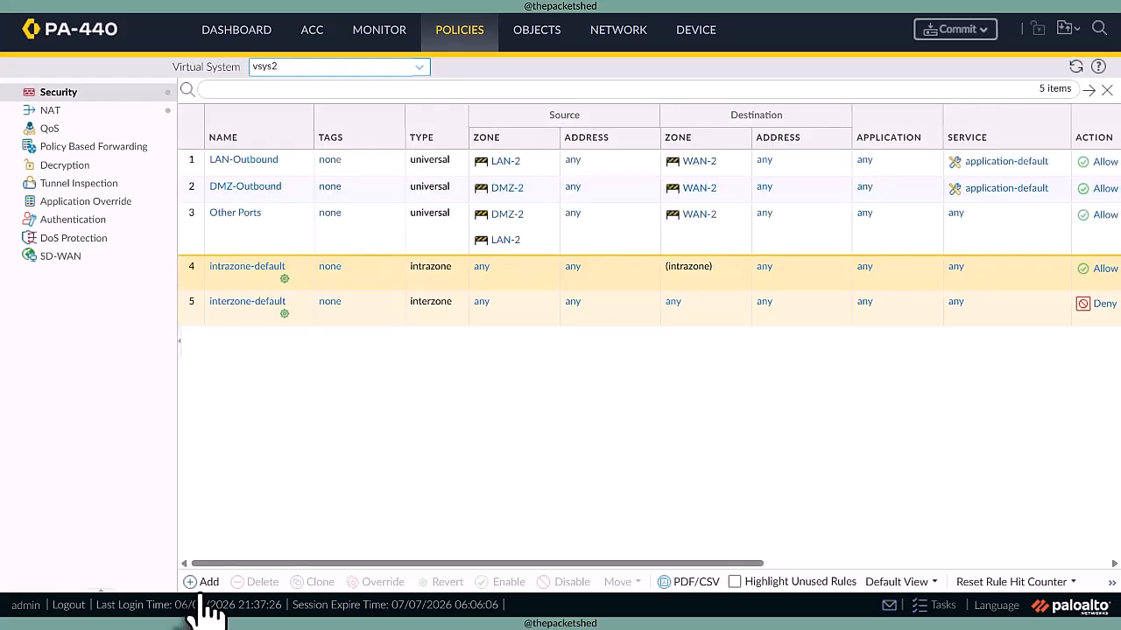
left_click(203, 583)
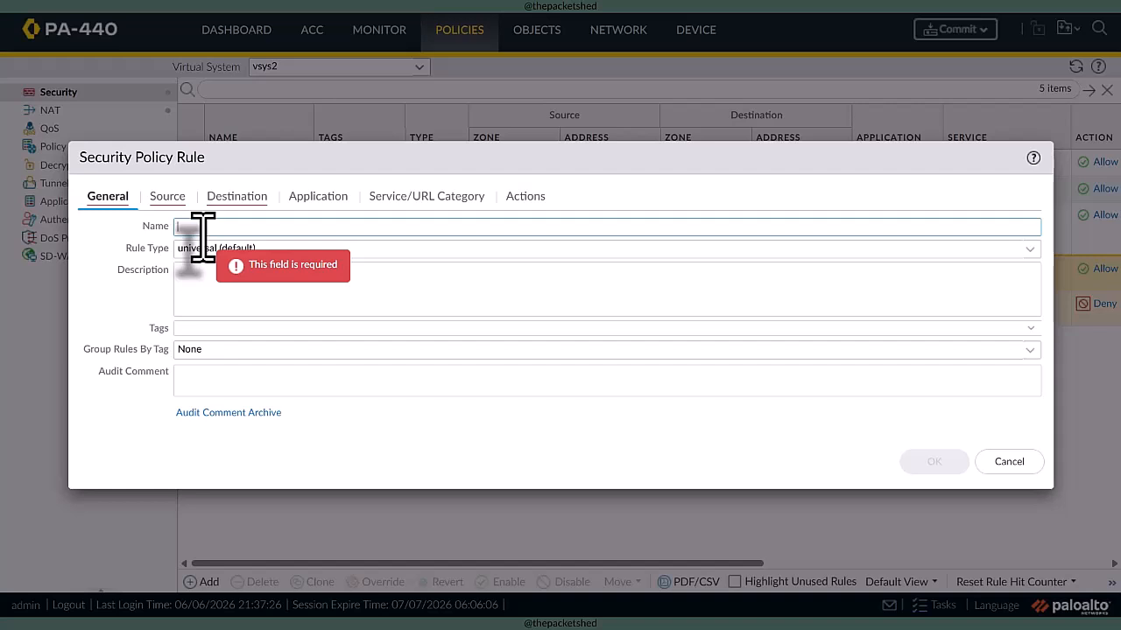
type("EXT-to-DMZ-2")
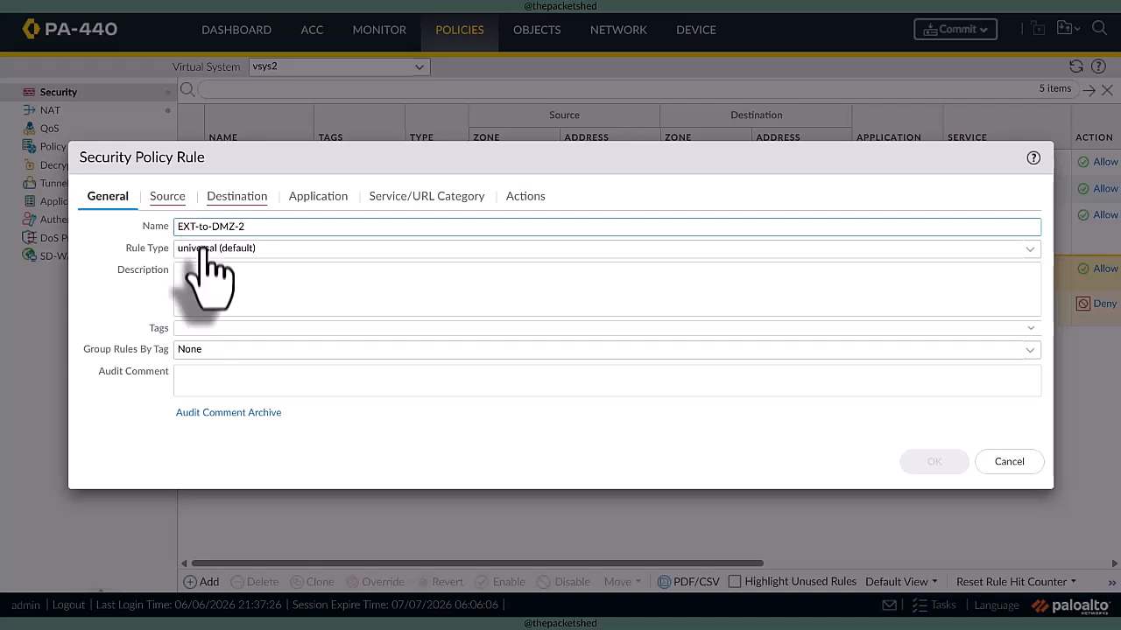
left_click(167, 196)
left_click(110, 421)
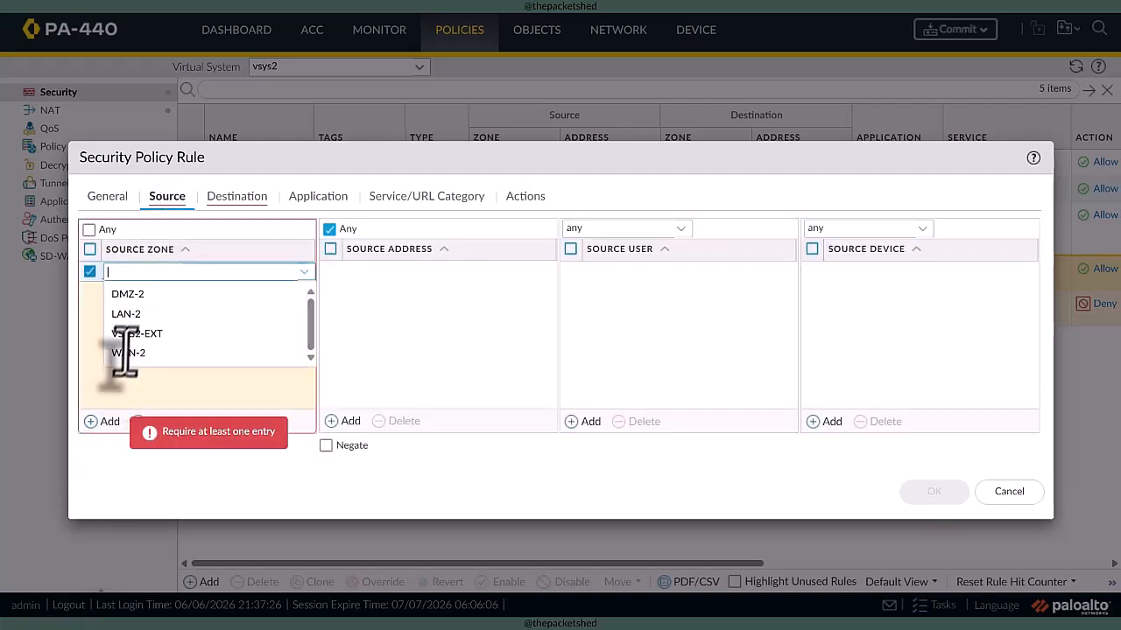
left_click(215, 335)
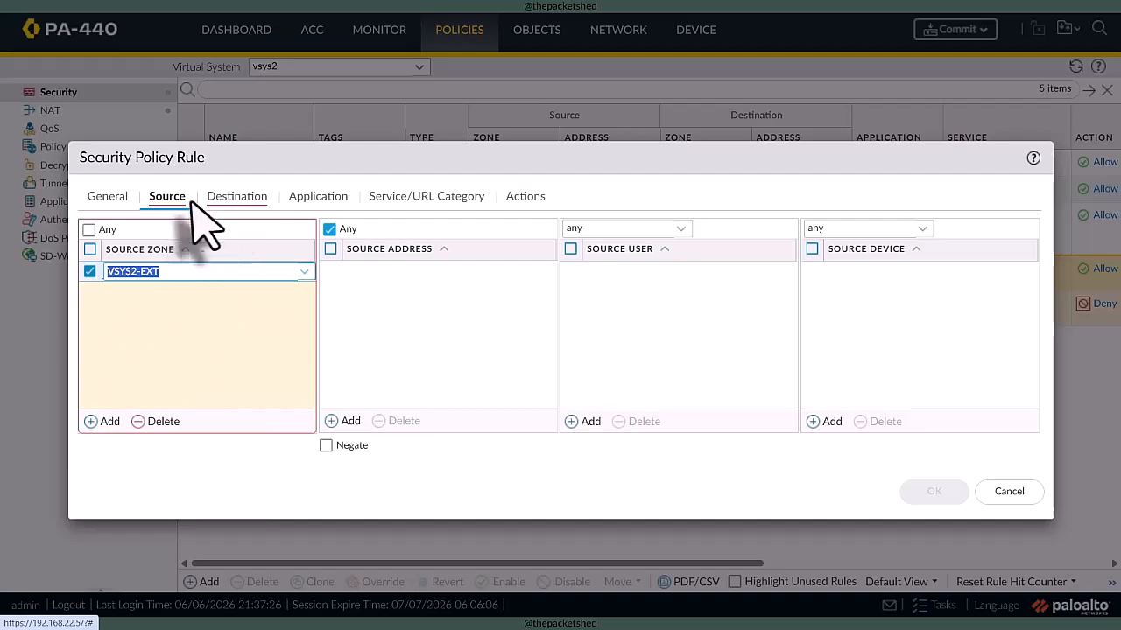
- Set the EXT-to-DMZ-2 rule's destination zone to DMZ-2 and its destination address to 10.20.1.11
left_click(229, 199)
left_click(109, 421)
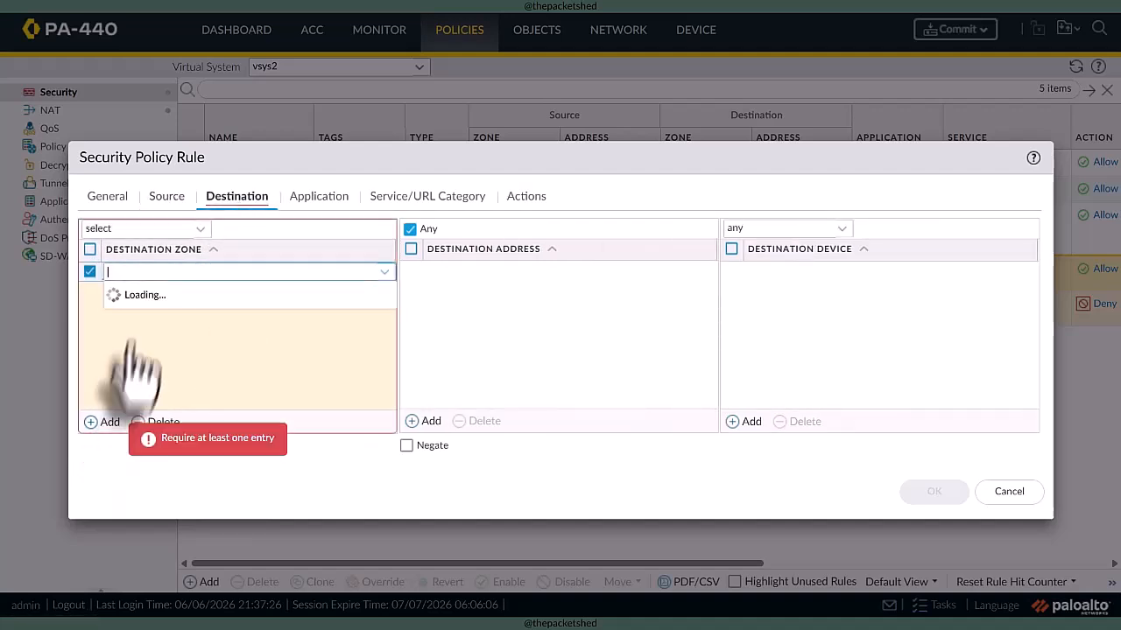
left_click(208, 294)
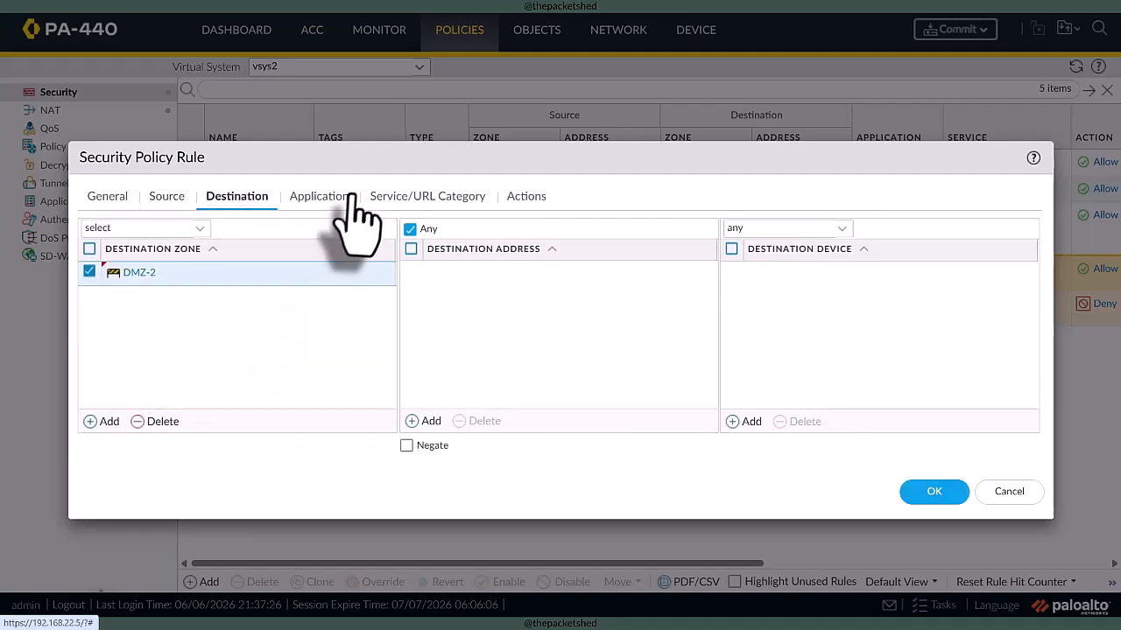
left_click(414, 421)
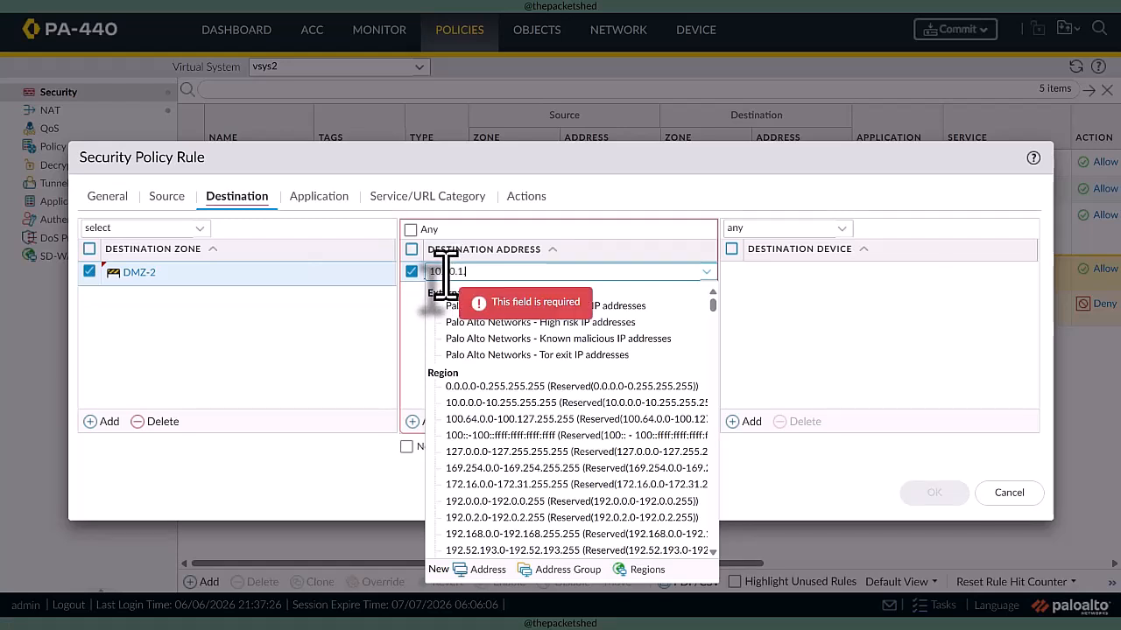
left_click(792, 346)
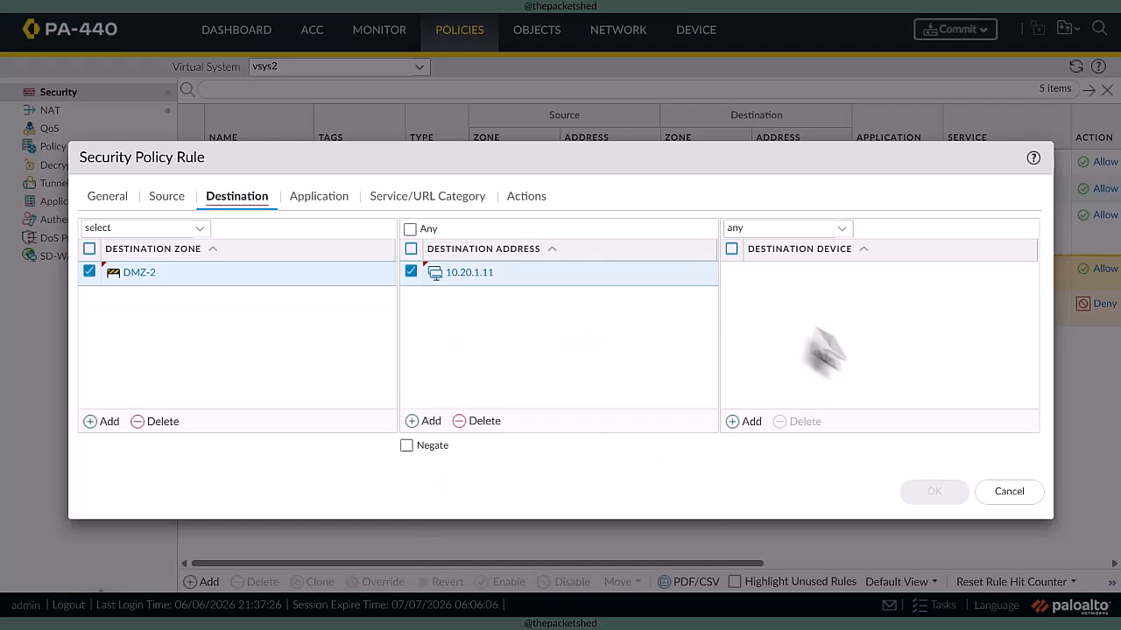
- Add the web-browsing application and the web-server service to the EXT-to-DMZ-2 rule
left_click(318, 198)
left_click(101, 421)
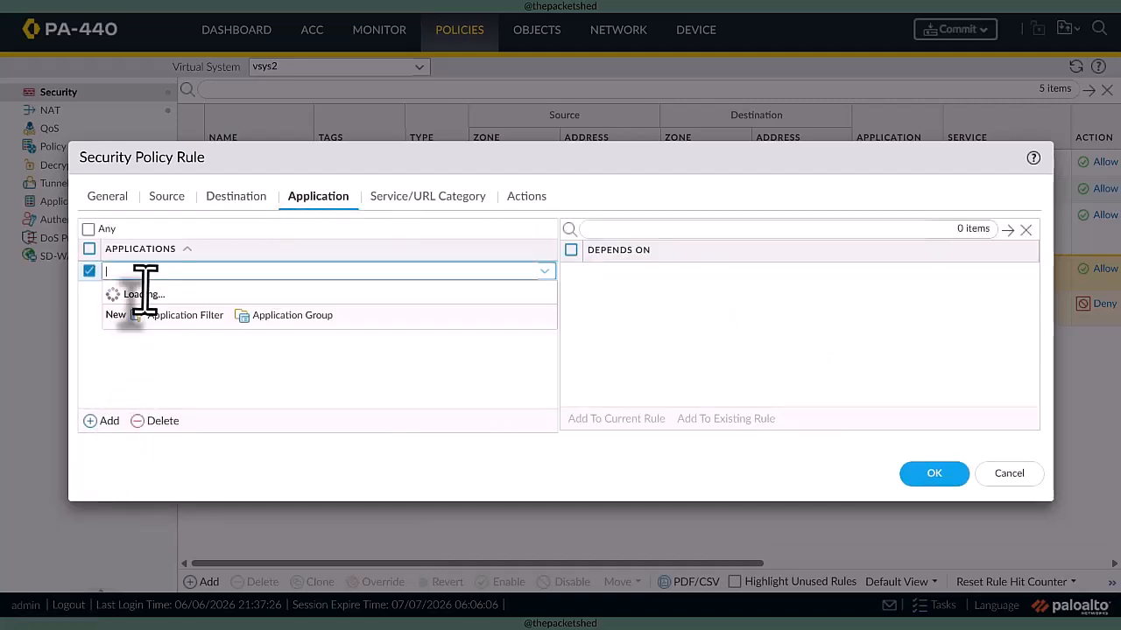
type("web-b")
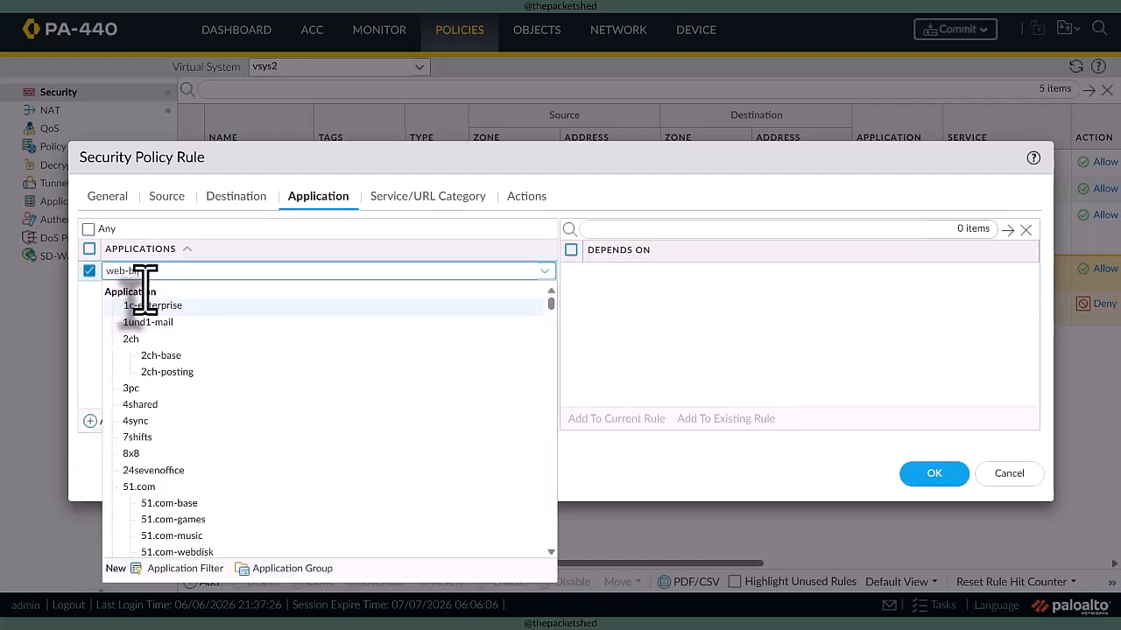
type("ro")
left_click(145, 306)
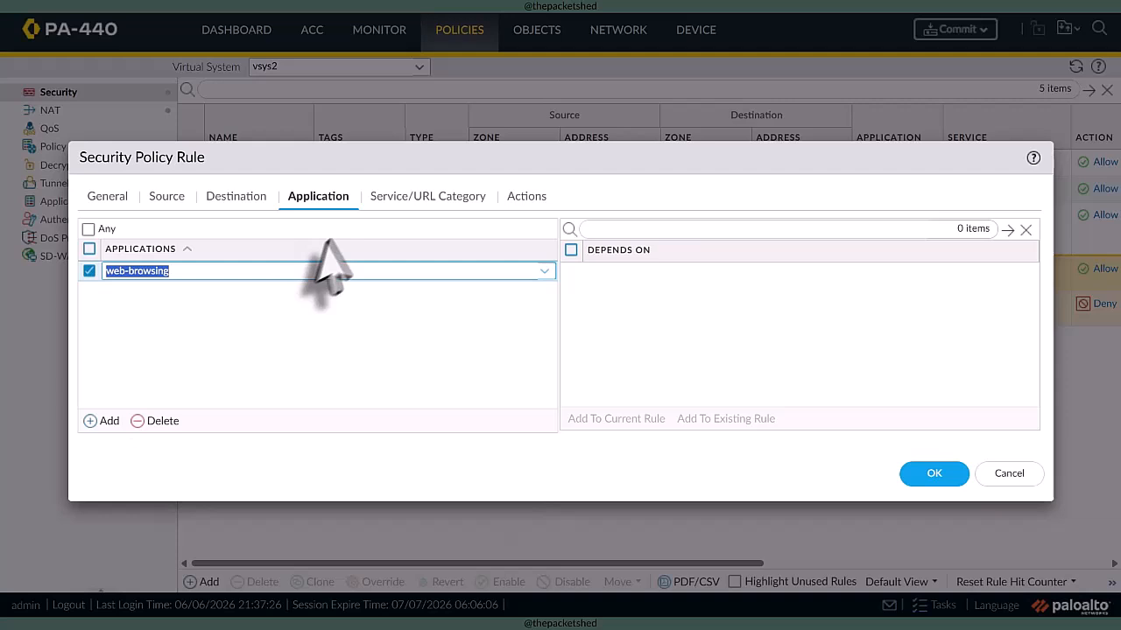
left_click(401, 203)
left_click(183, 231)
left_click(100, 421)
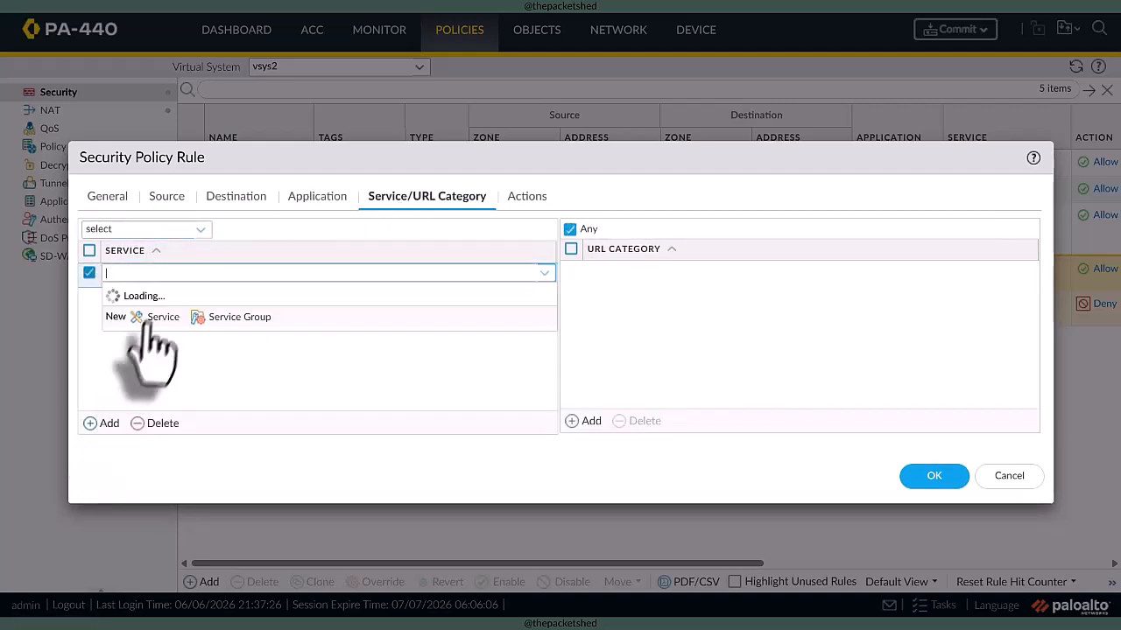
left_click(146, 308)
- Enable logging at session start for the EXT-to-DMZ-2 rule and save the rule
left_click(536, 196)
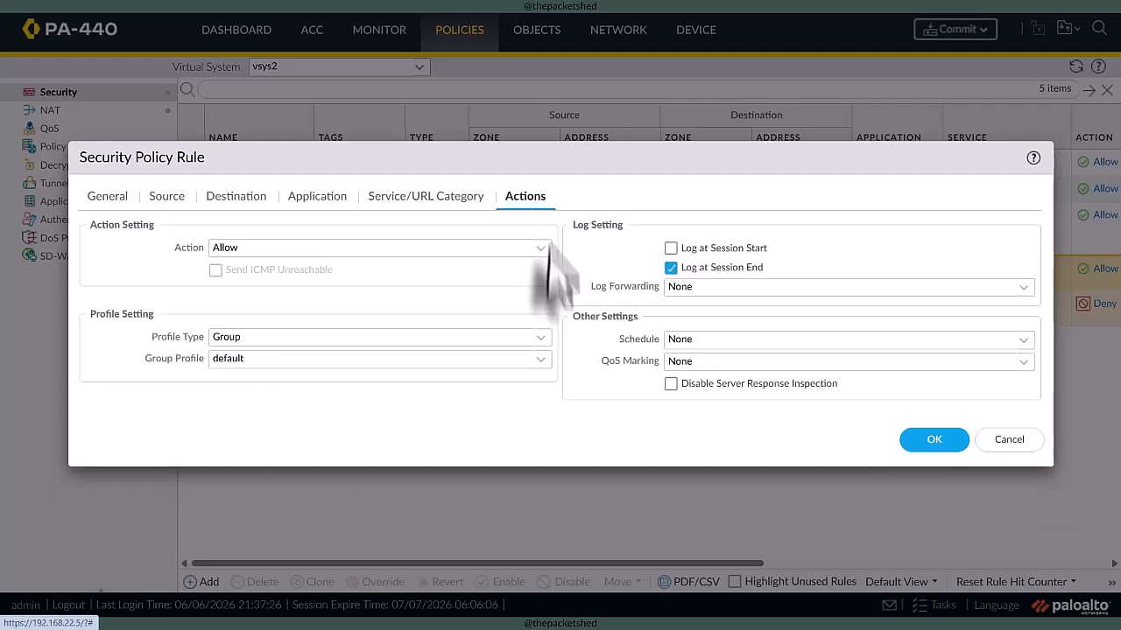
left_click(727, 249)
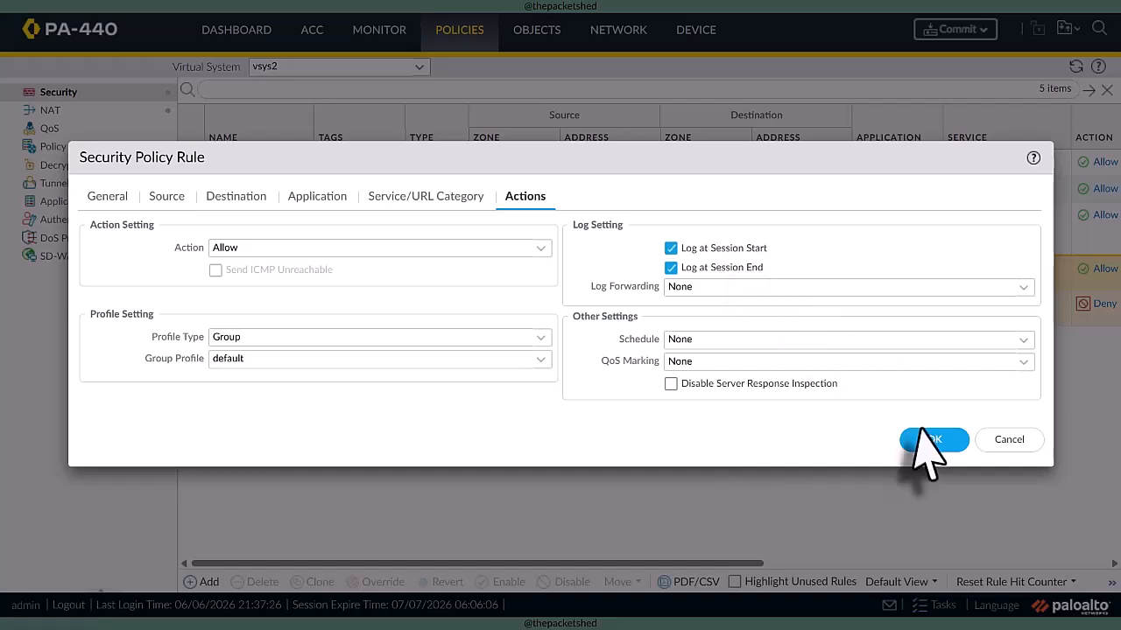
left_click(921, 434)
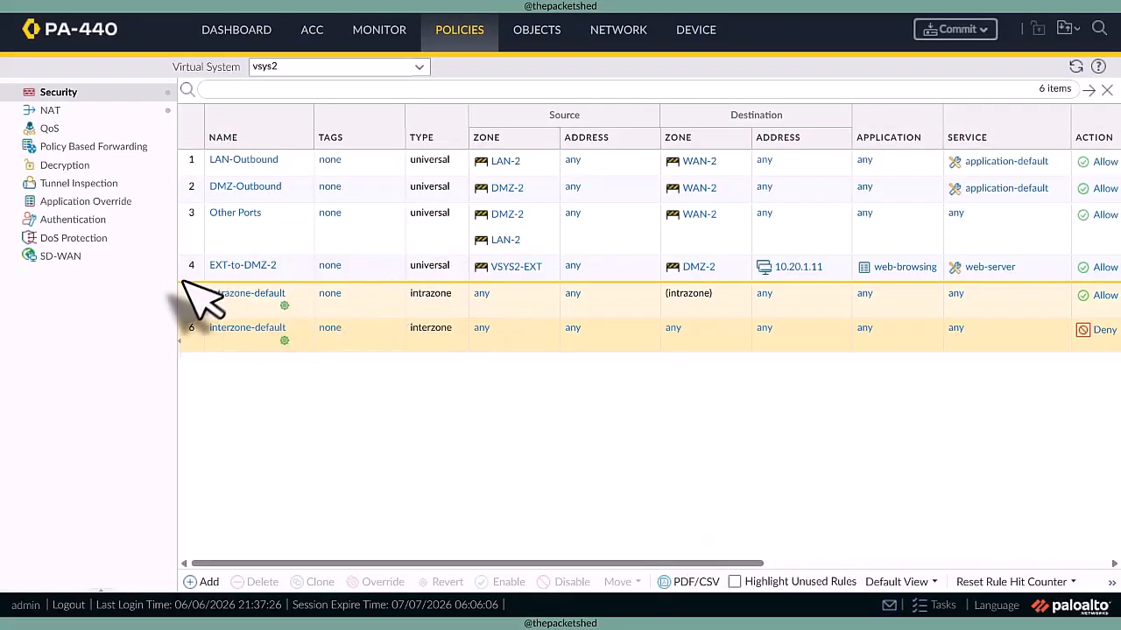
- Move the EXT-to-DMZ-2 rule to the top of the vsys2 security policy
left_click(194, 273)
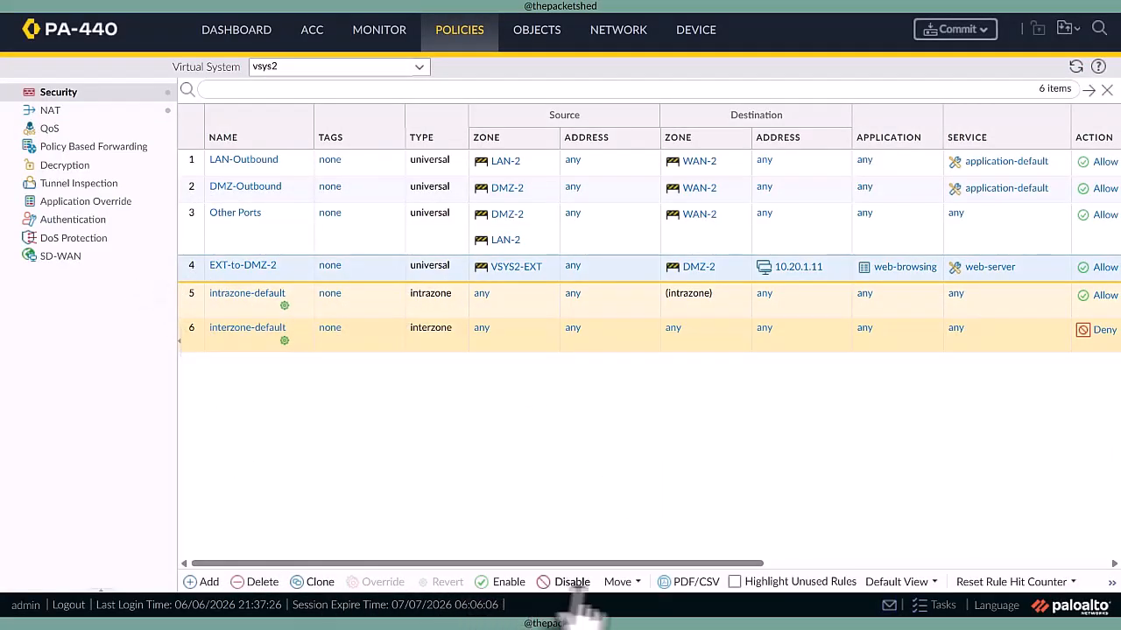
left_click(618, 581)
left_click(645, 480)
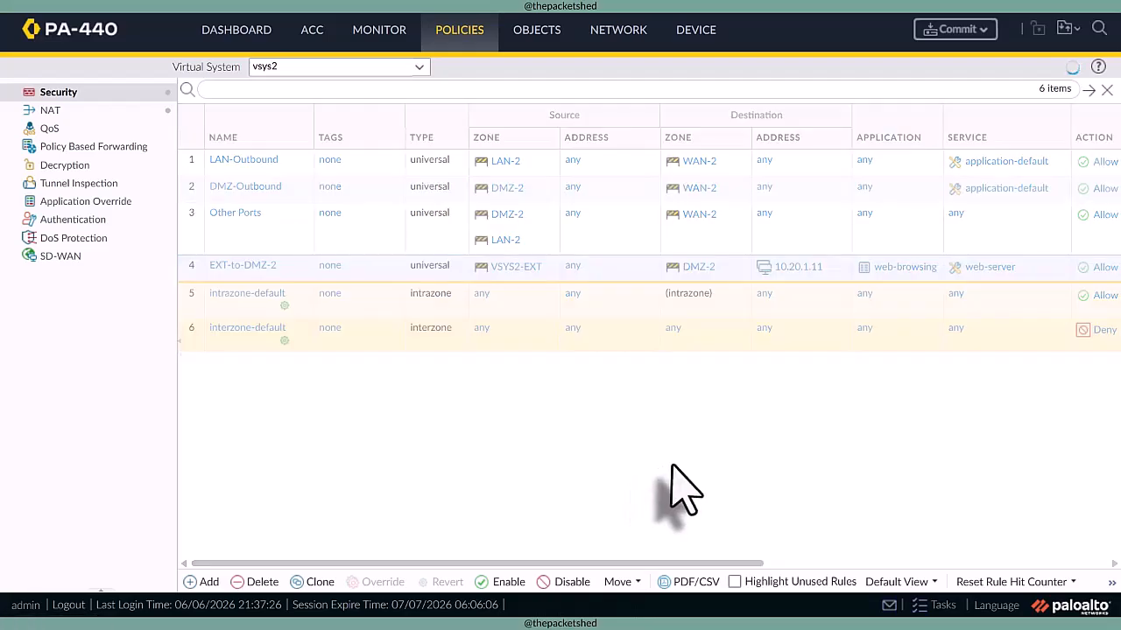
- Commit all pending changes to the firewall and close the commit status once it finishes
left_click(954, 30)
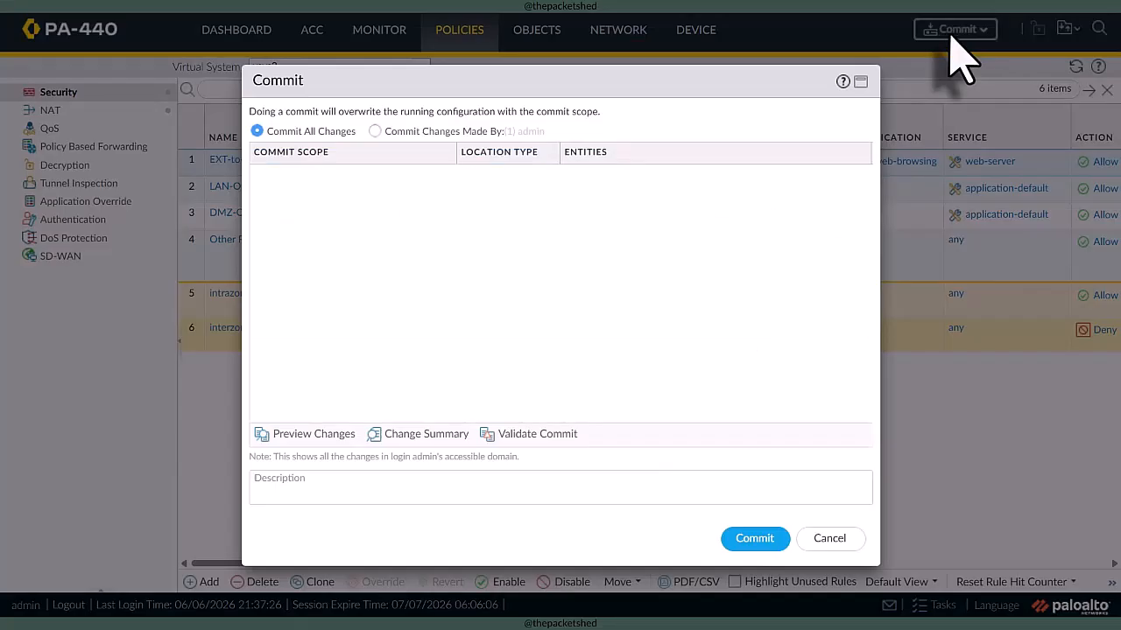
left_click(749, 541)
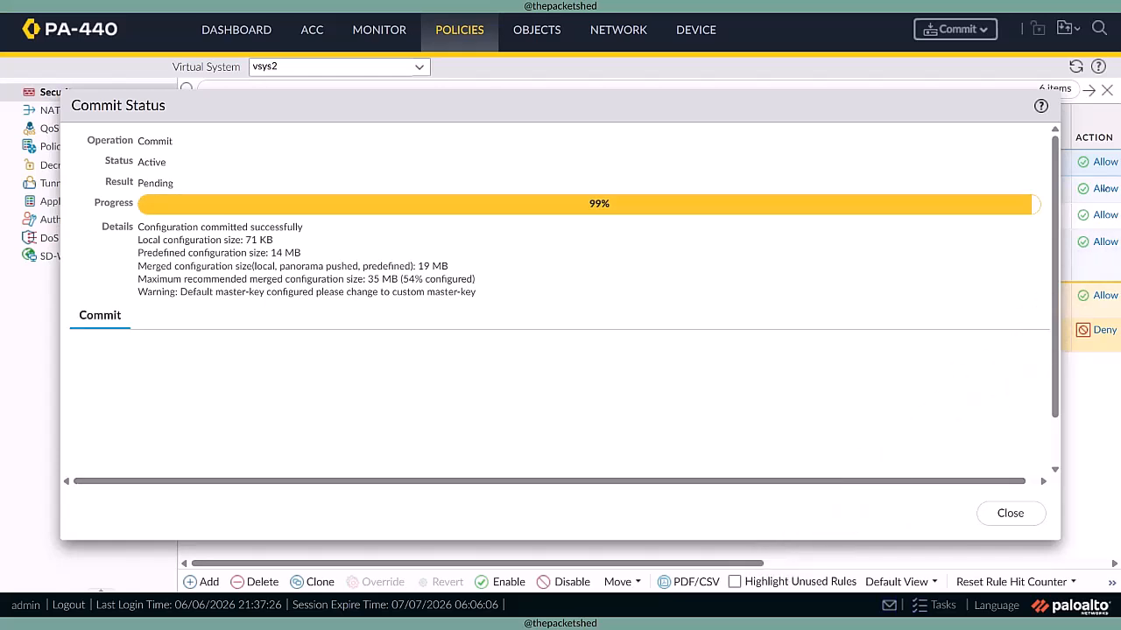
left_click(1015, 512)
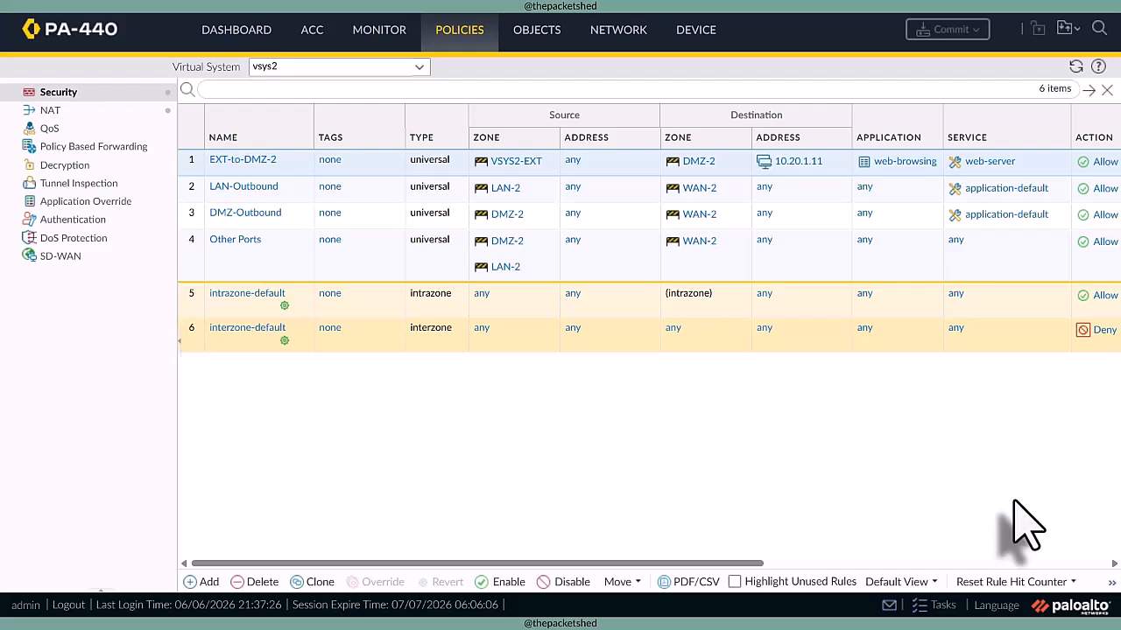
- Review the port 8080 traffic logs across all virtual systems for the inter-vsys sessions, and set the log refresh to Manual
left_click(382, 41)
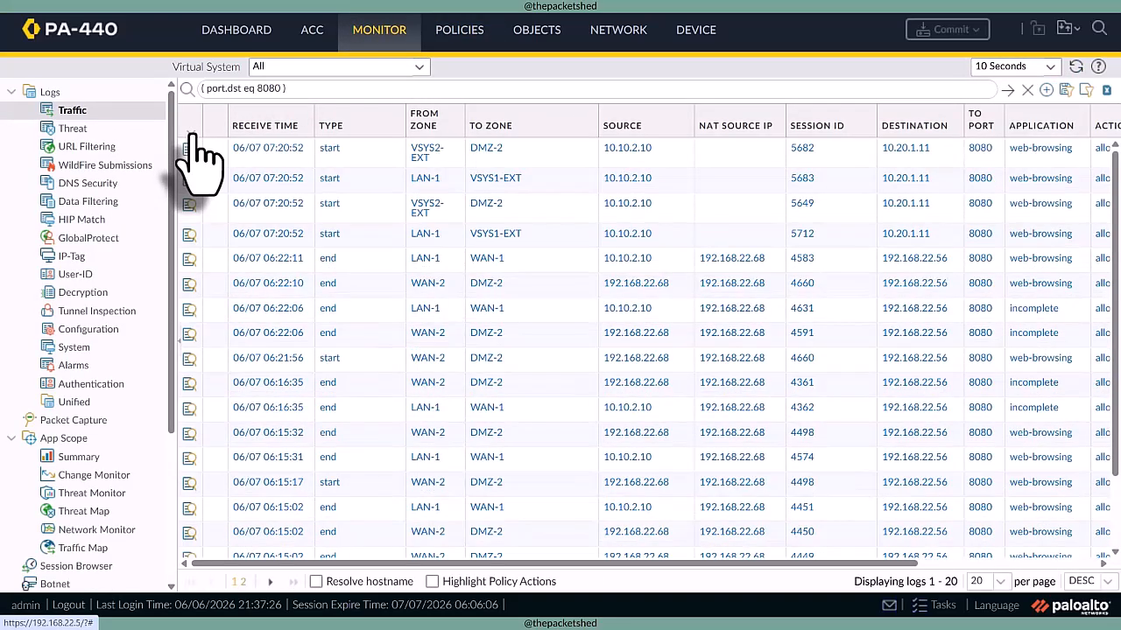
left_click(179, 339)
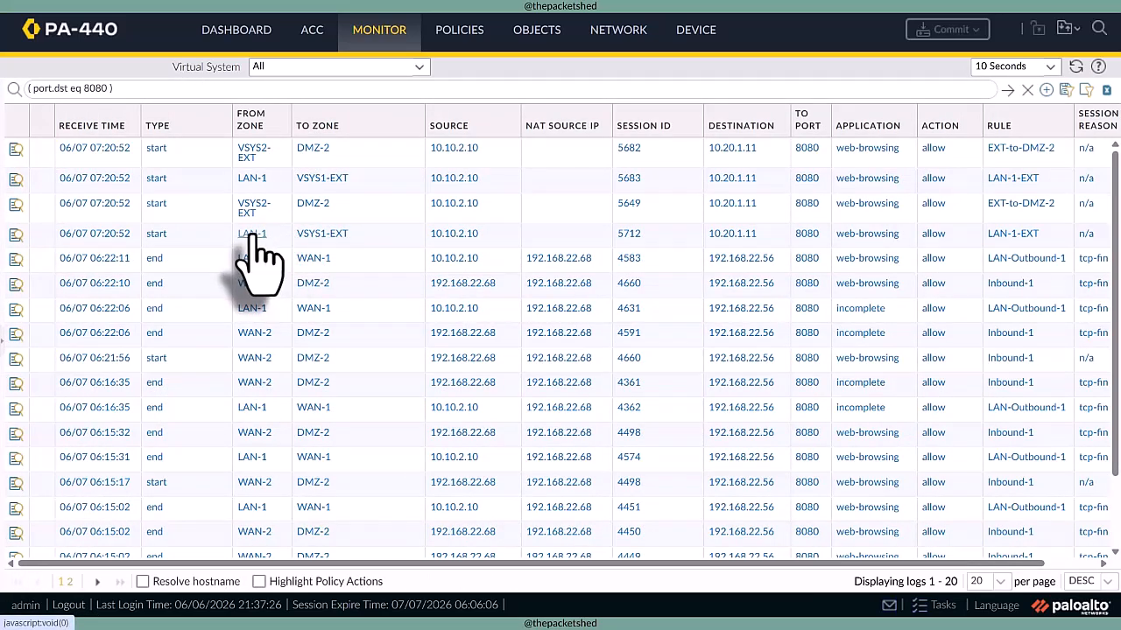
left_click(207, 246)
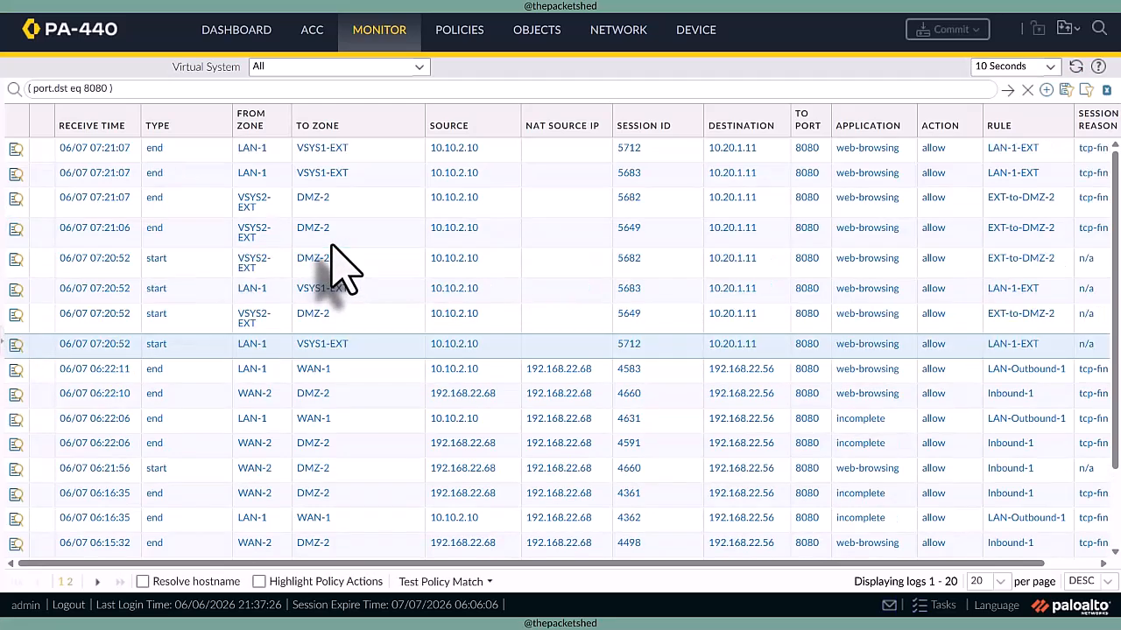
left_click(1050, 66)
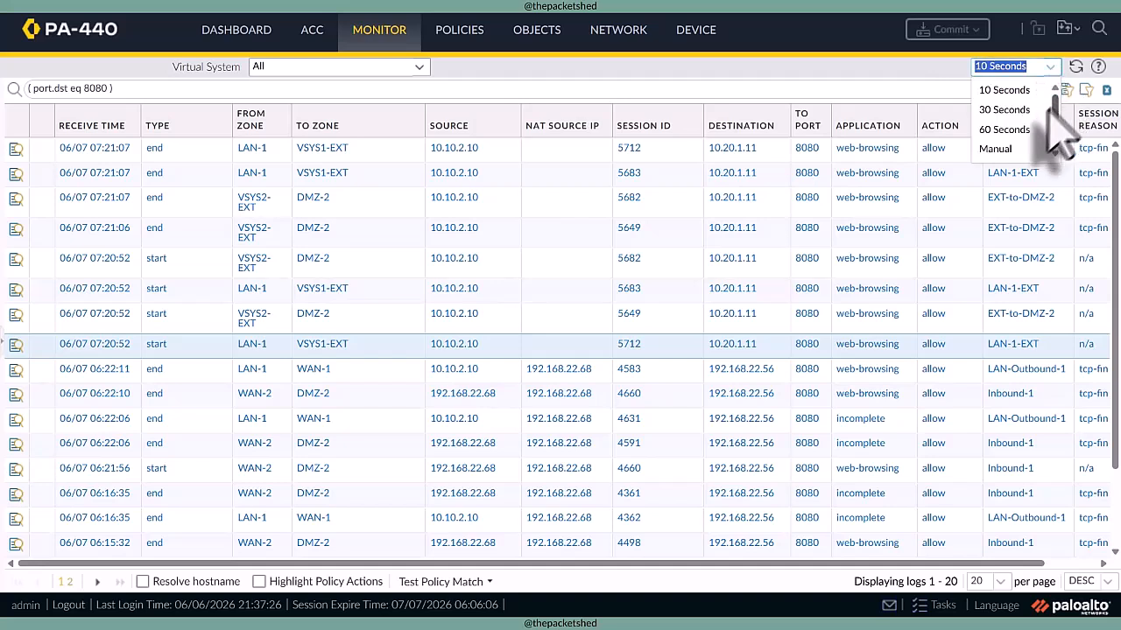
left_click(1023, 147)
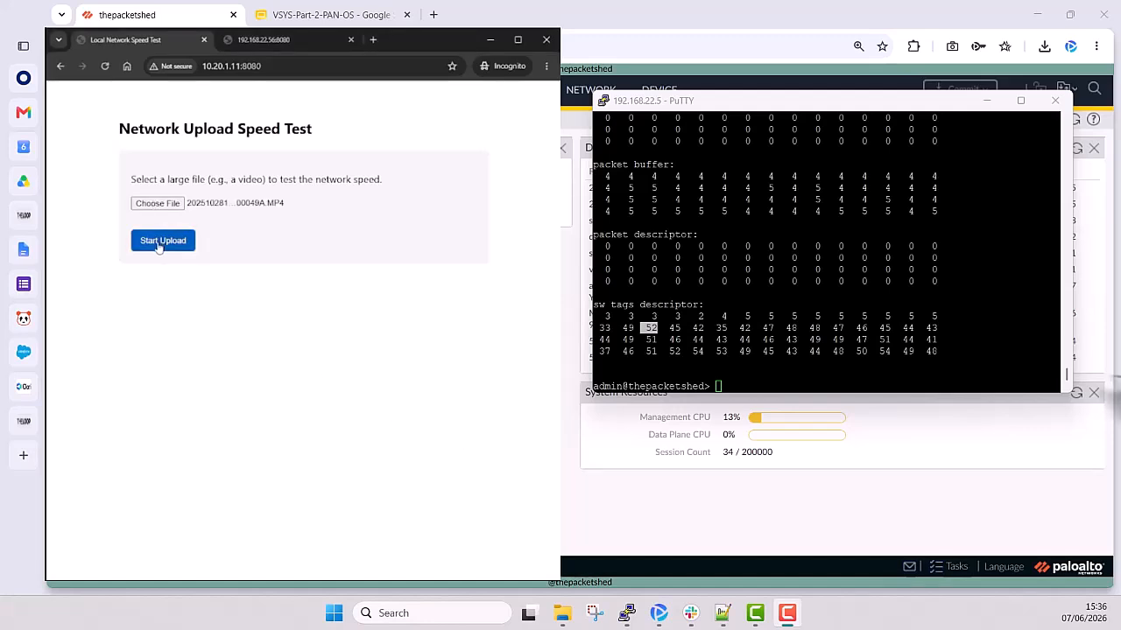
- Switch to the PuTTY session, run "show running resource-monitor second" and page through to the end of its output
left_click(762, 388)
key("Up")
key("Return")
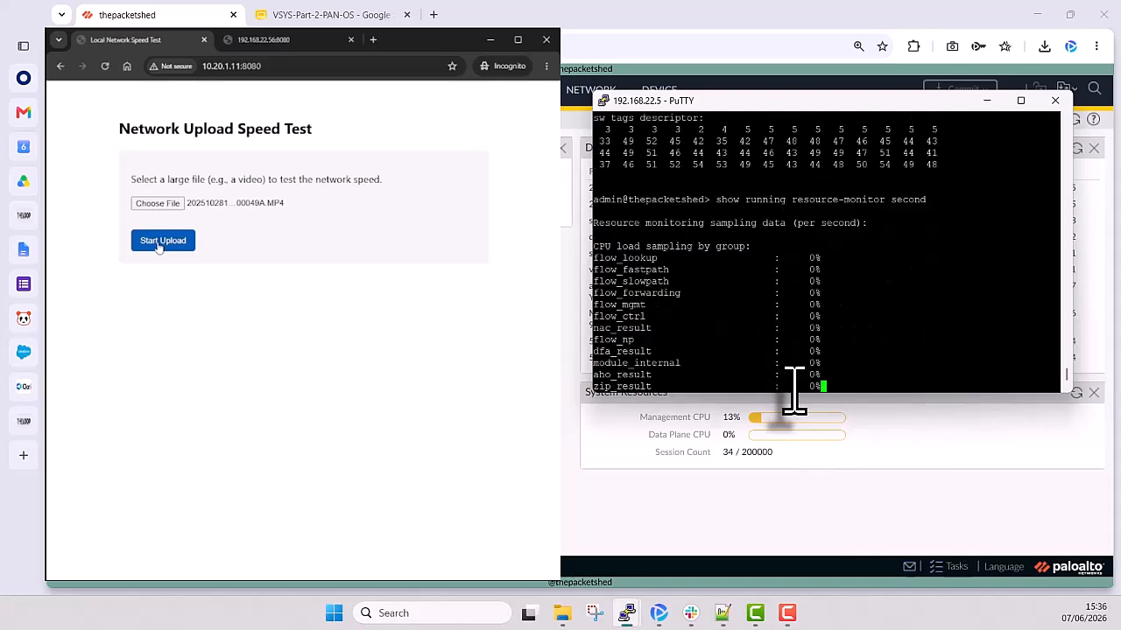
key("space")
key("space")
key("space")
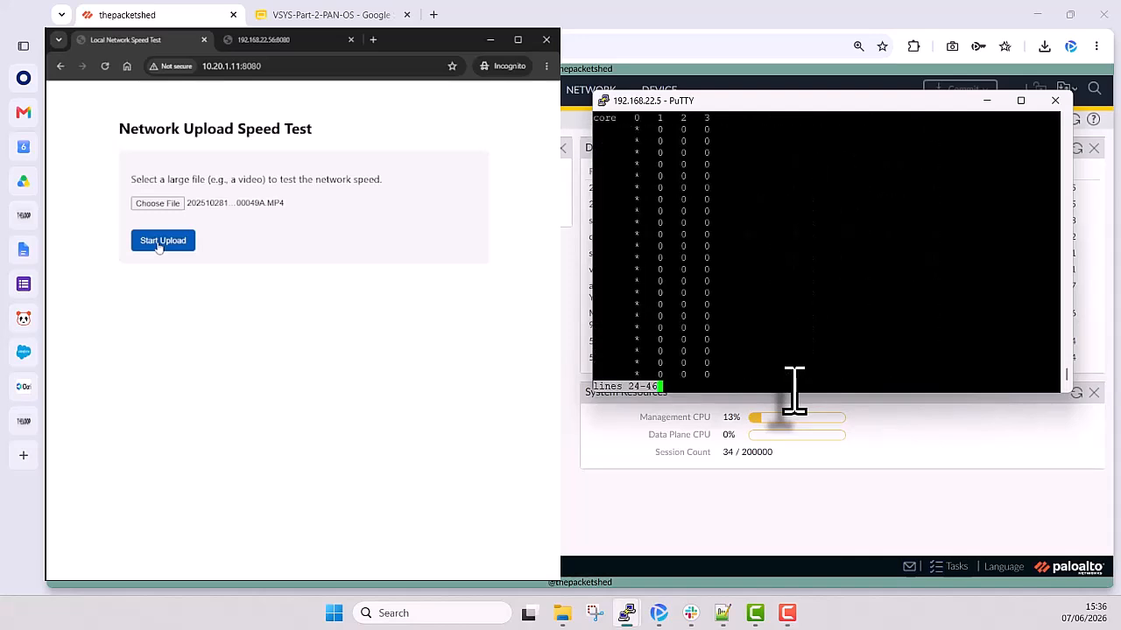
key("space")
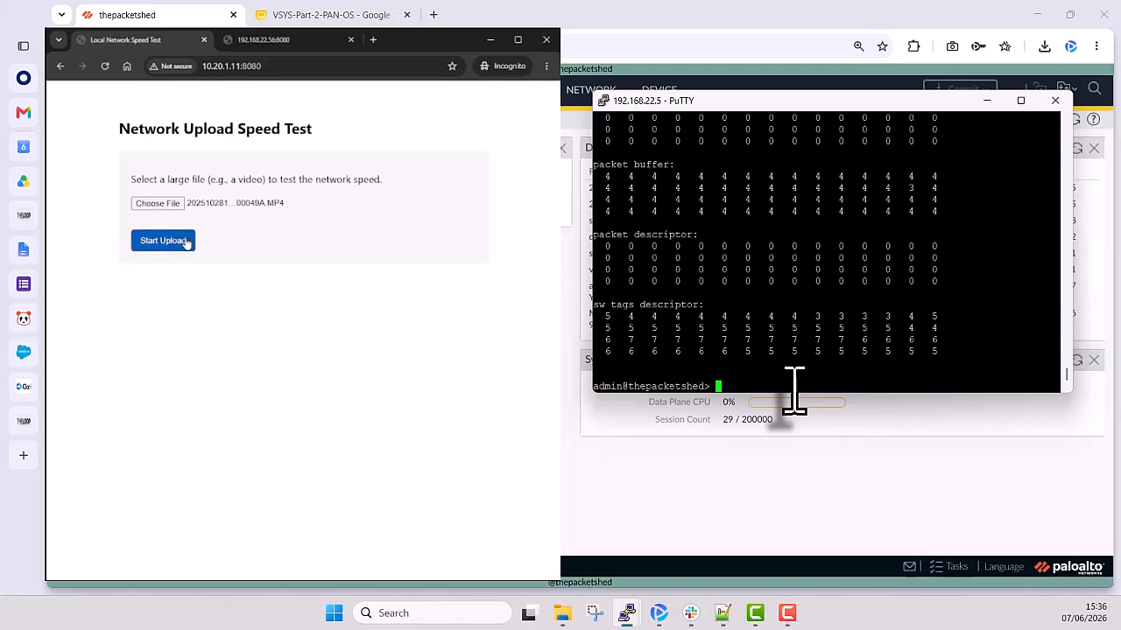
- Start the file upload on the speed test page and run "show running resource-monitor second" again, paging through its full output
key("Up")
left_click(185, 244)
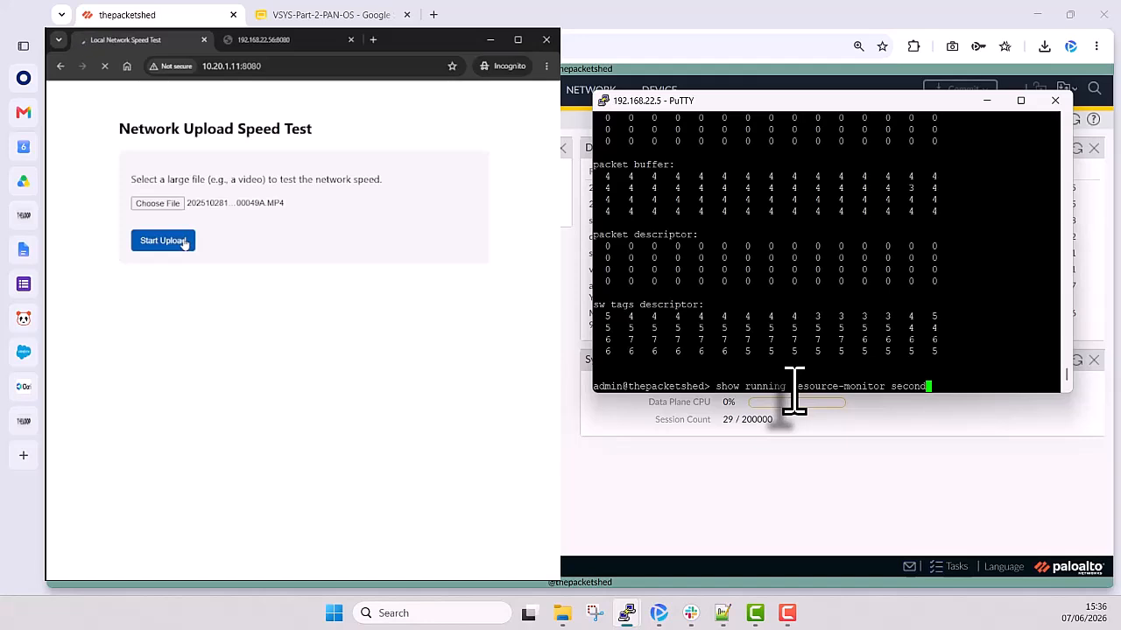
key("Return")
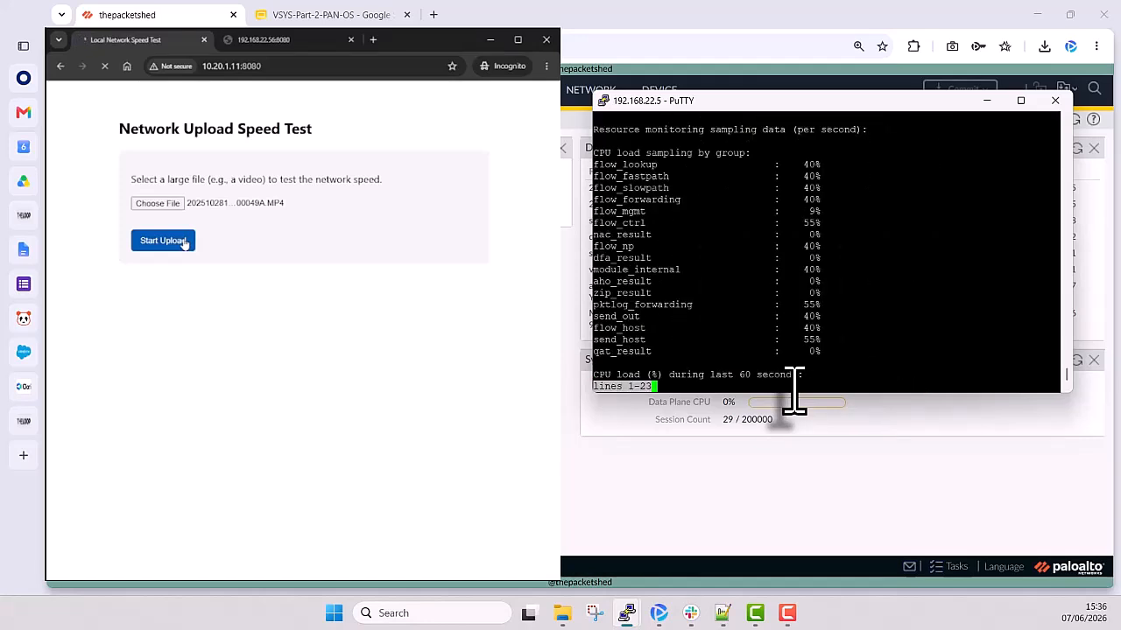
key("space")
key("space")
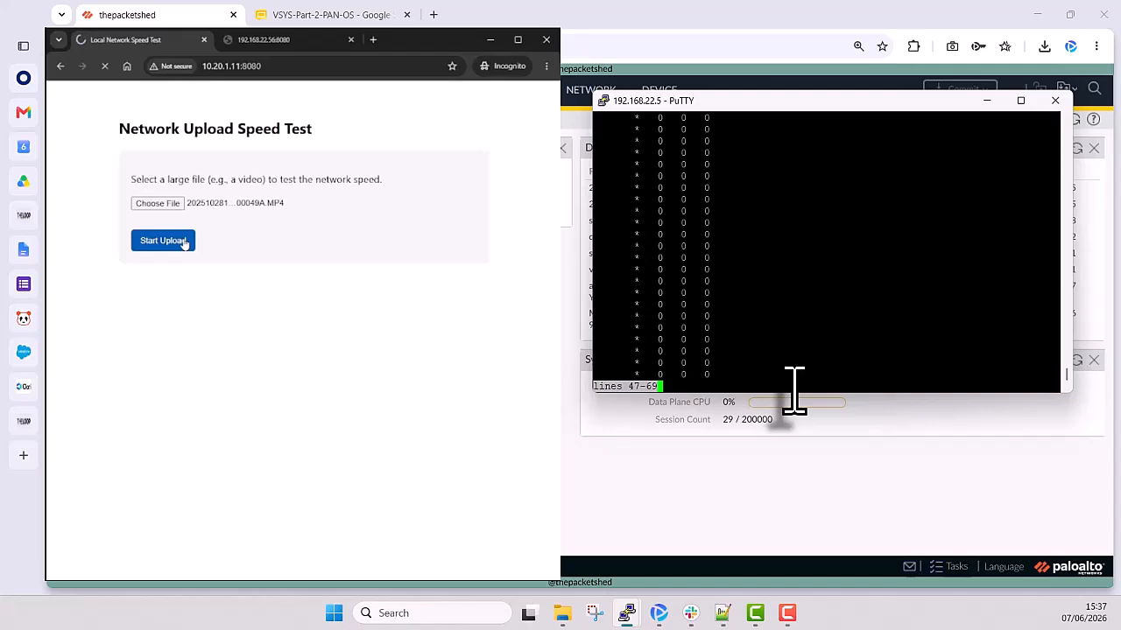
key("space")
key("space")
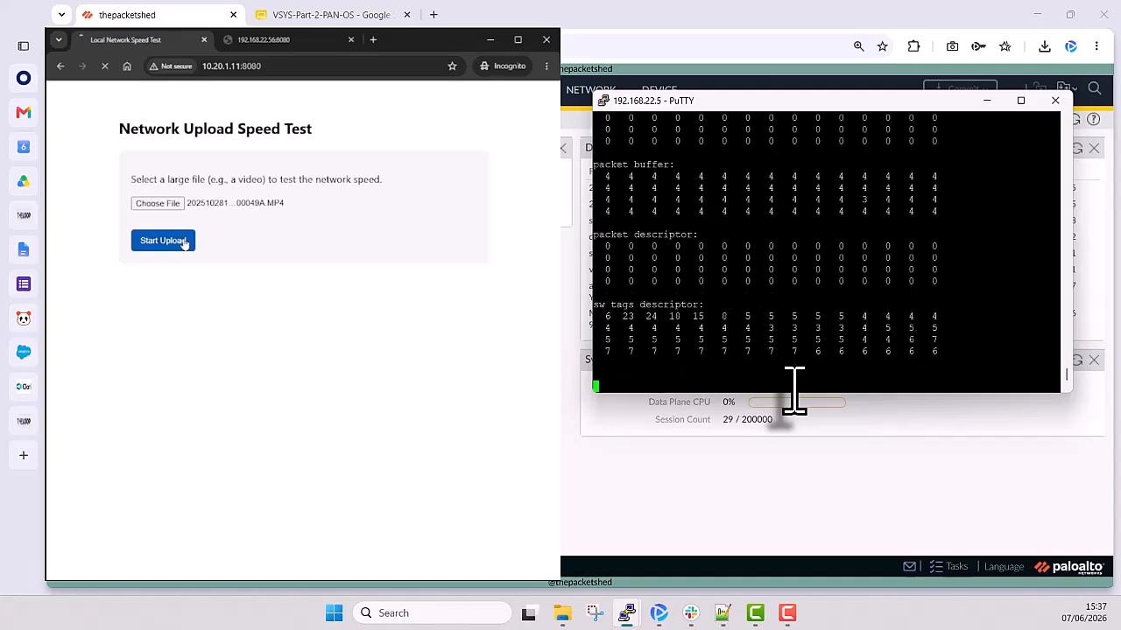
- Move the PuTTY window up off the System Resources widget and rerun the per-second resource monitor through to its sw tags descriptor values
left_click_drag(786, 102, 786, 71)
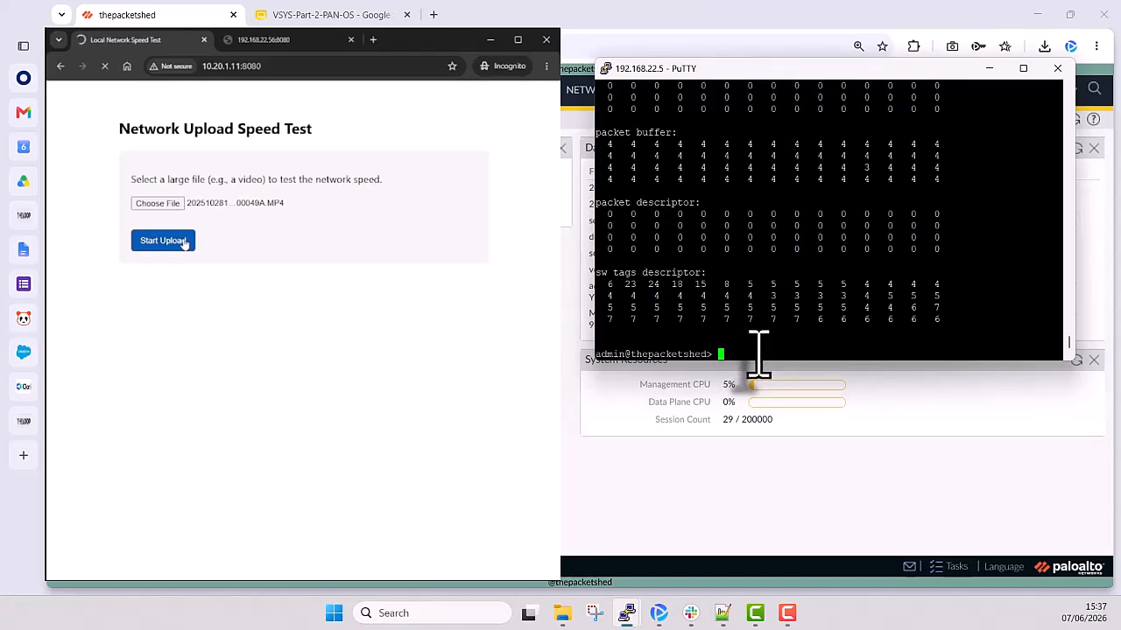
key("Up")
key("Return")
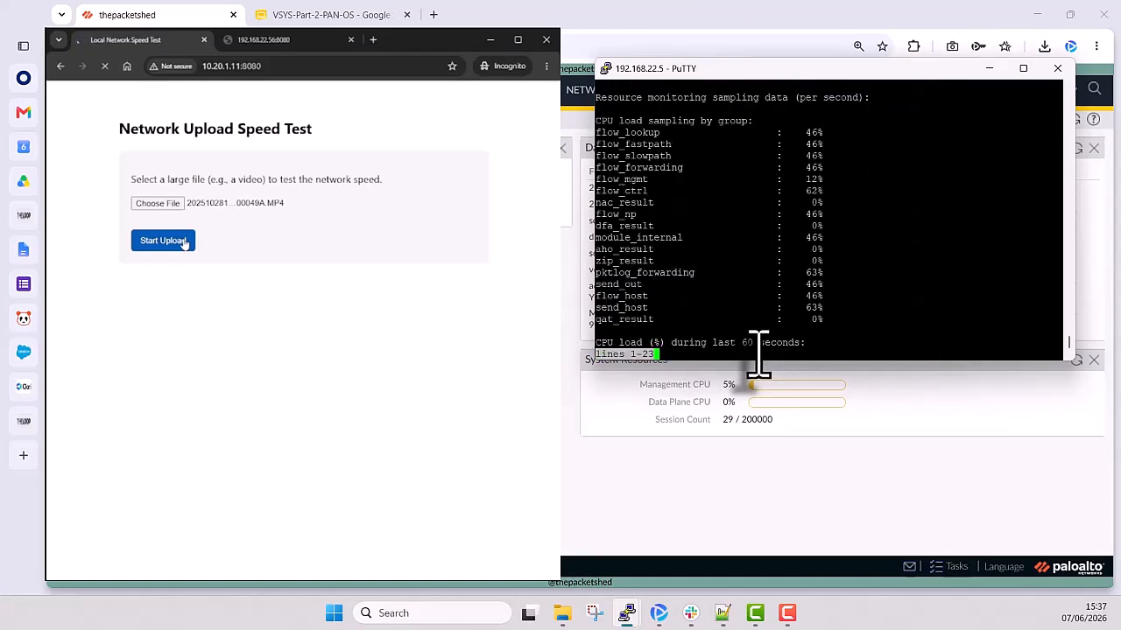
key("space")
key("space")
key("space")
key("space")
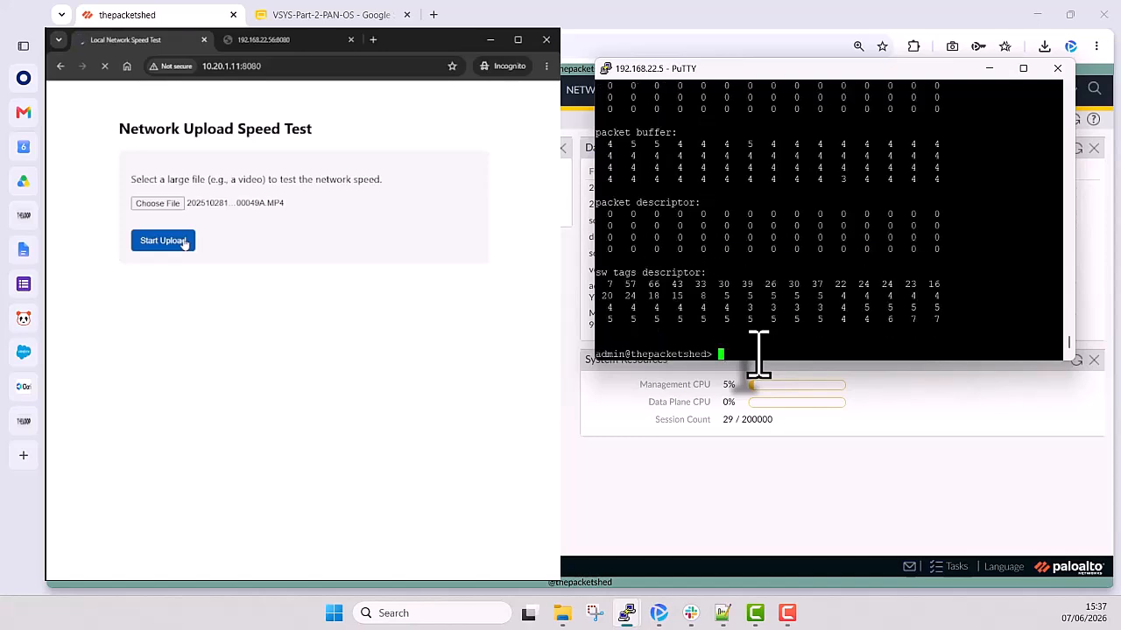
- Highlight the first sw tags descriptor values, then sample the per-second resource monitor once more while the upload runs
key("Up")
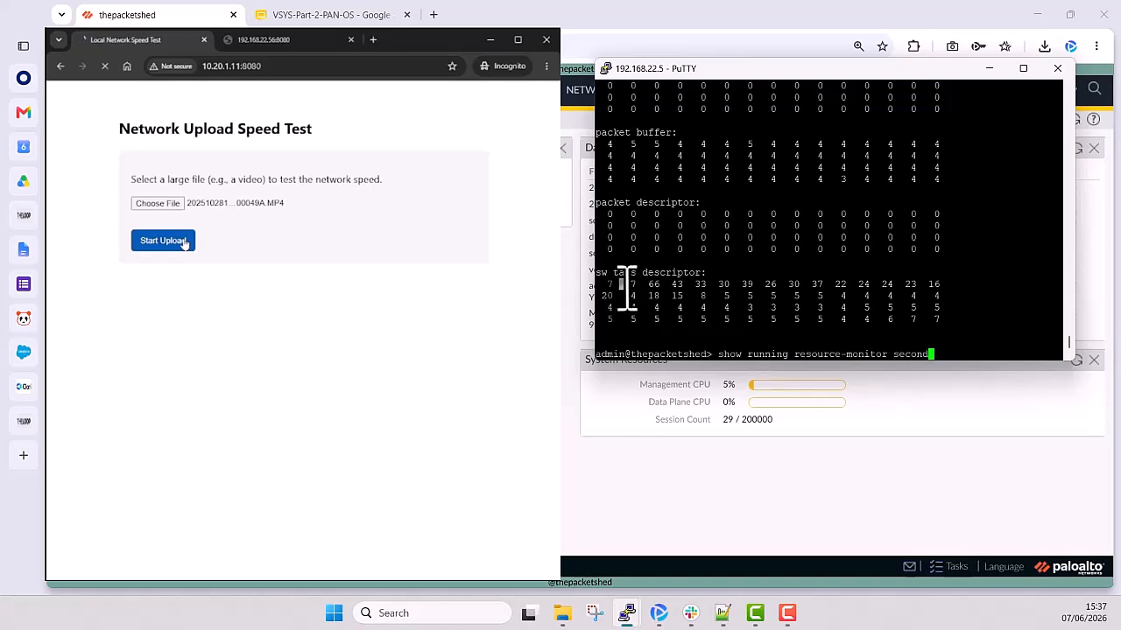
left_click_drag(622, 287, 669, 286)
key("Return")
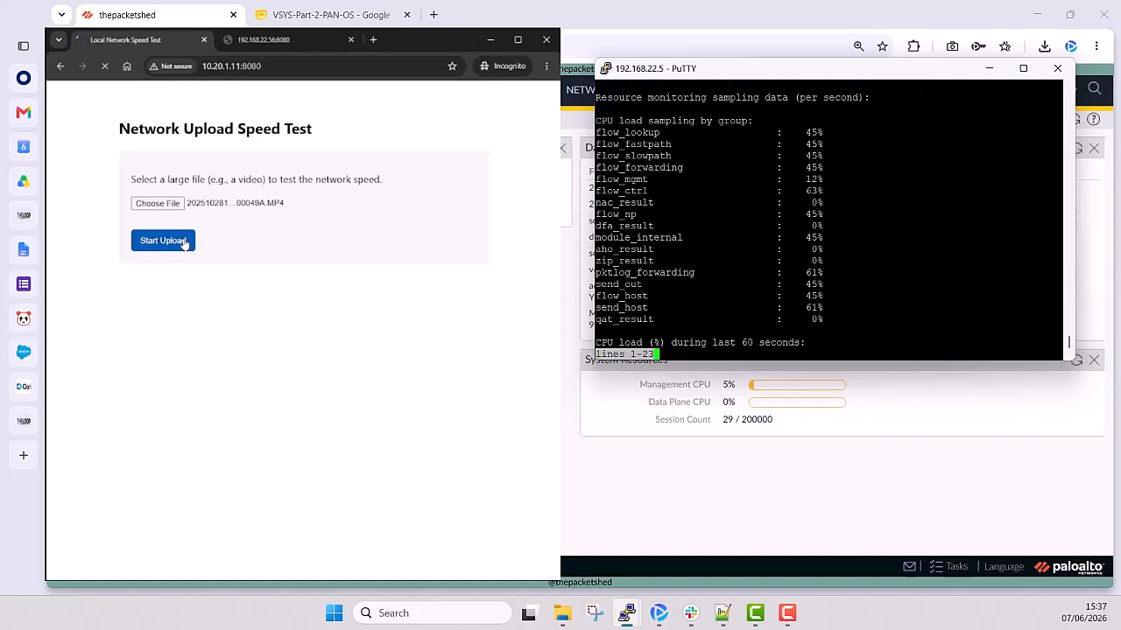
key("space")
key("space")
key("space")
key("space")
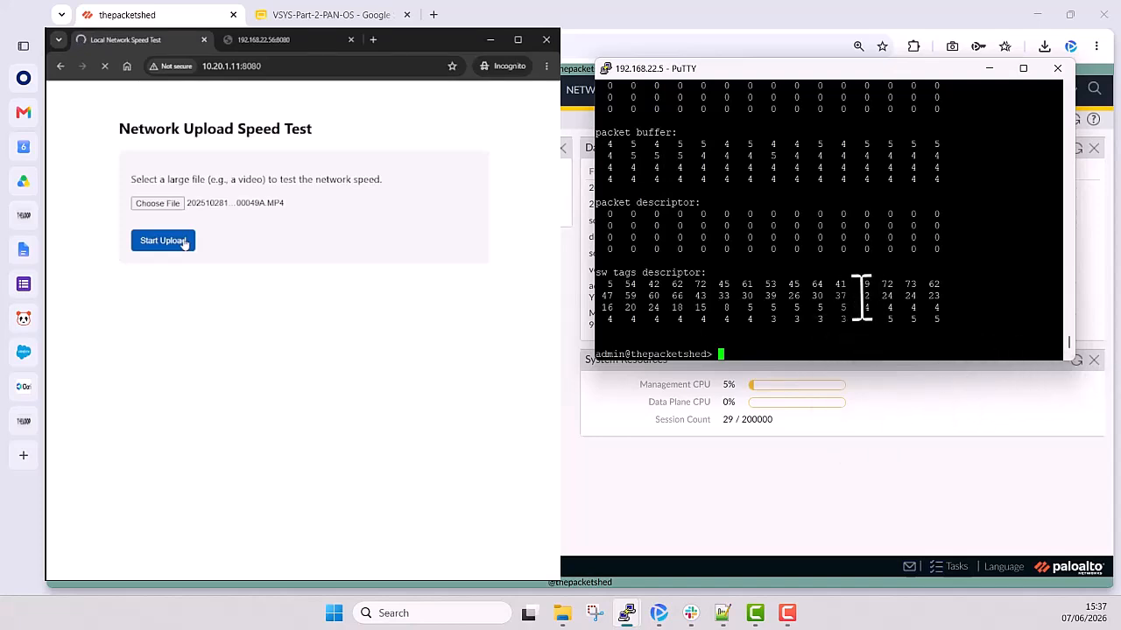
- Return to the firewall dashboard in the browser and refresh the System Resources widget
left_click_drag(1055, 356, 1060, 342)
left_click(1076, 361)
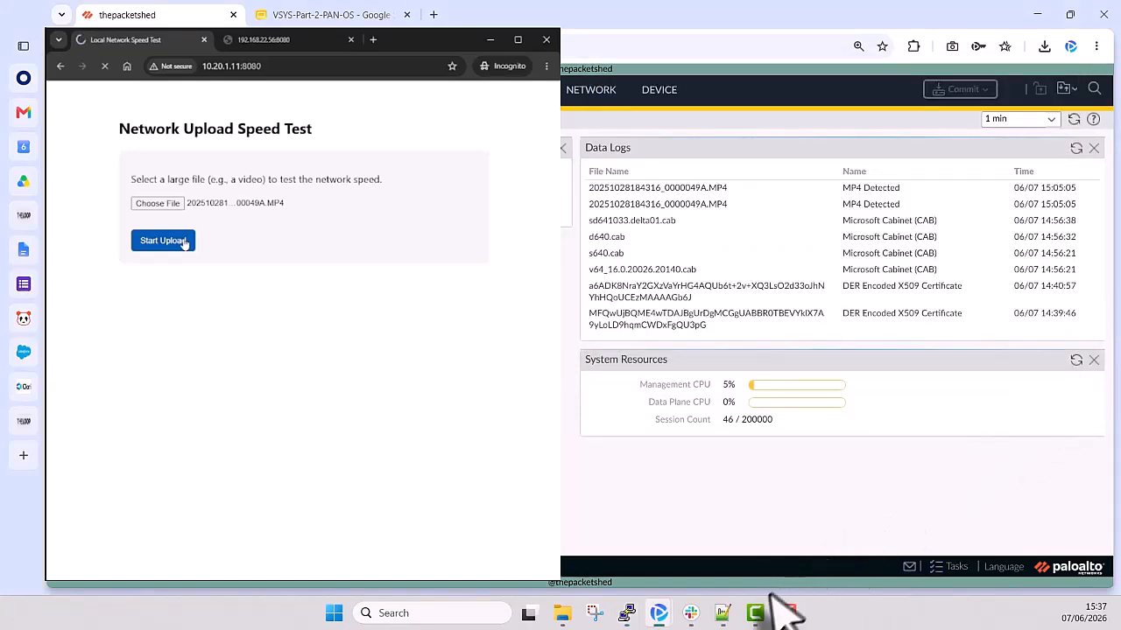
- Switch to the 192.168.22.5 PuTTY session and run "show running resource-monitor second" twice, paging through to the end of the output
mouse_move(627, 614)
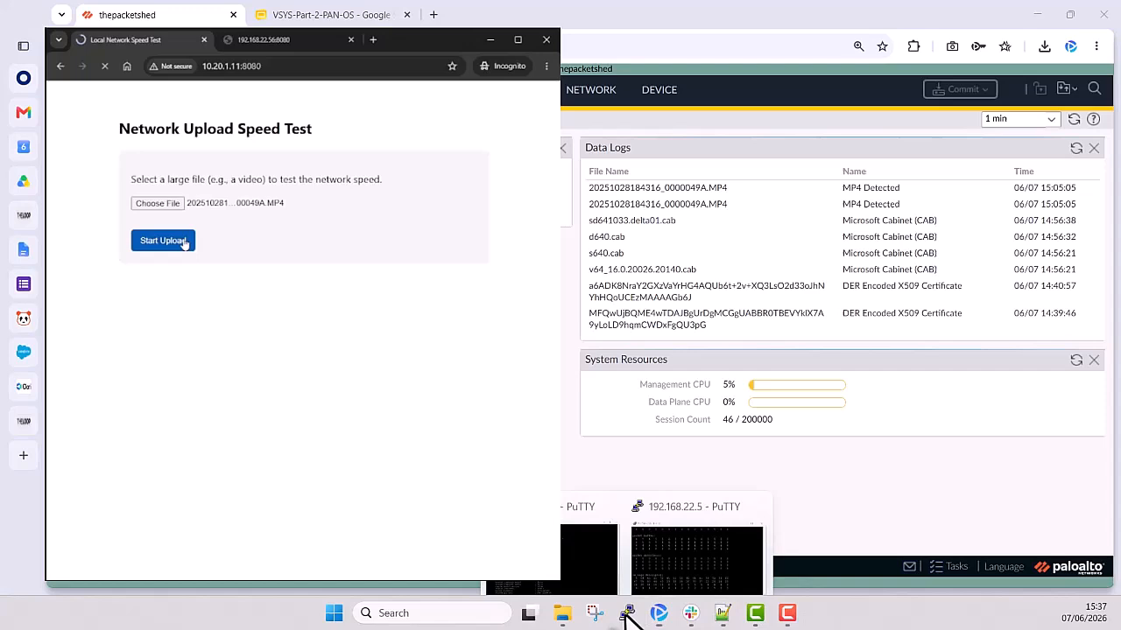
left_click(688, 583)
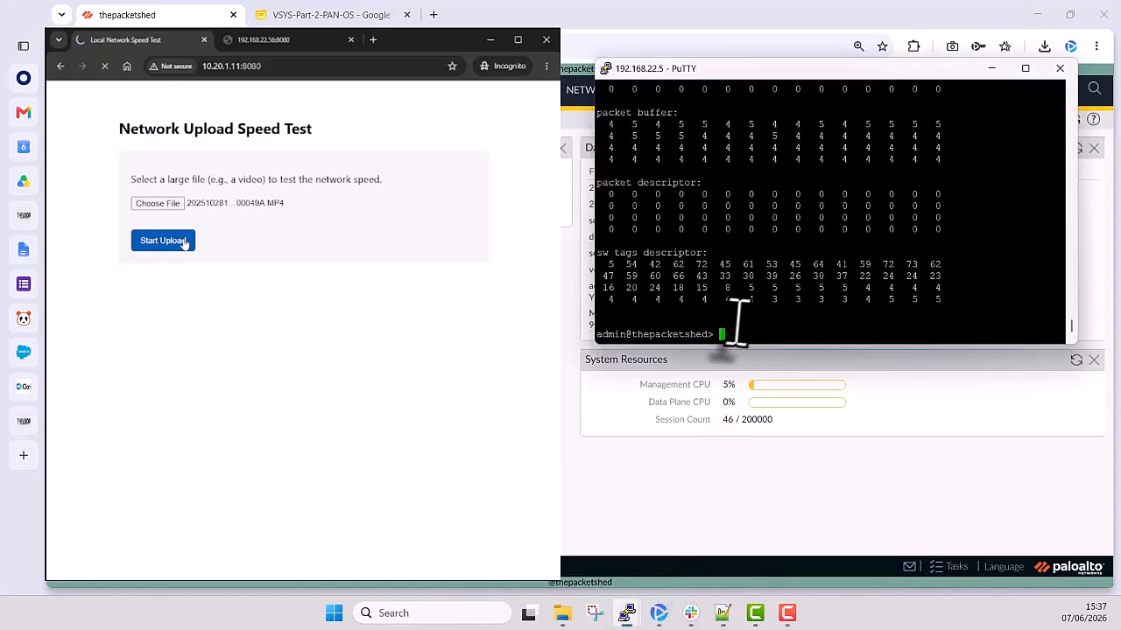
right_click(828, 333)
key("Return")
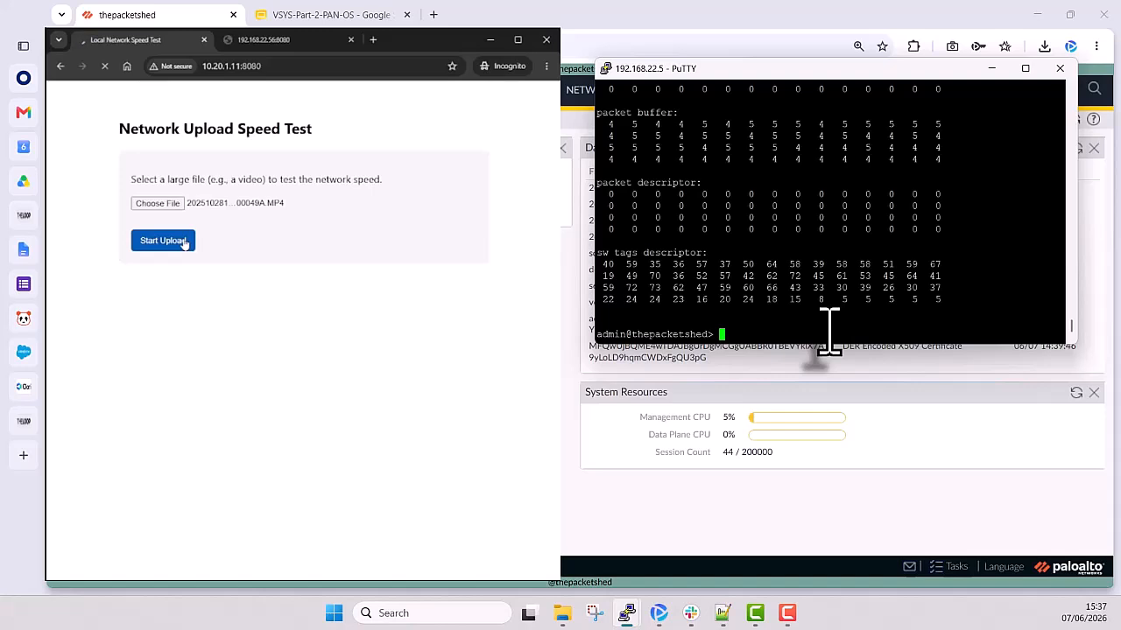
key("Up")
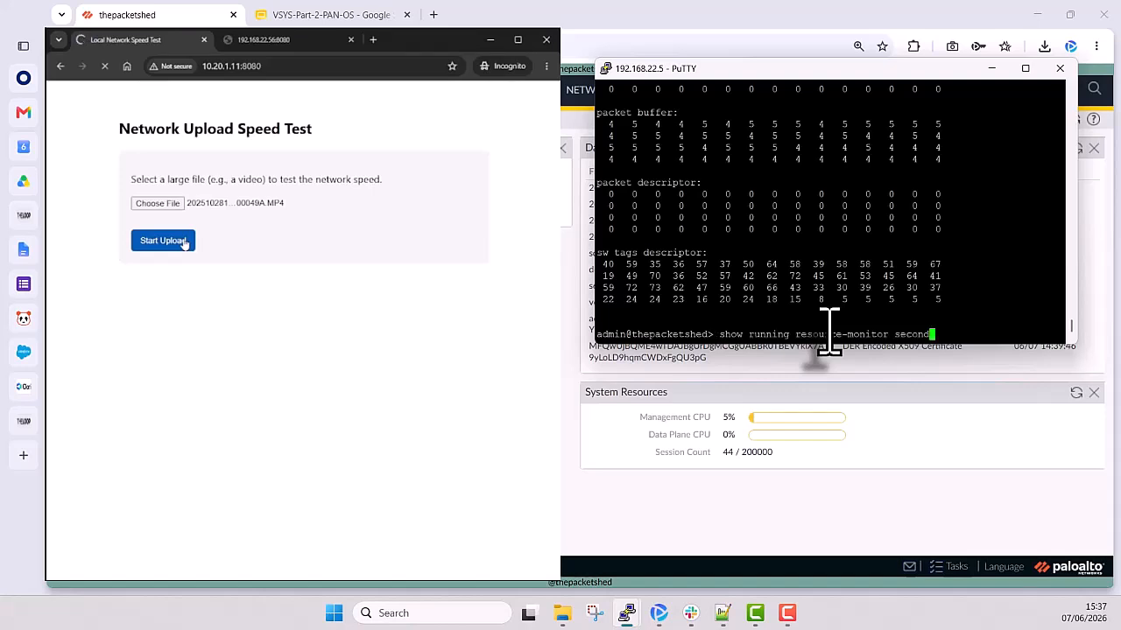
key("Return")
key("space")
key("space")
key("space")
key("space")
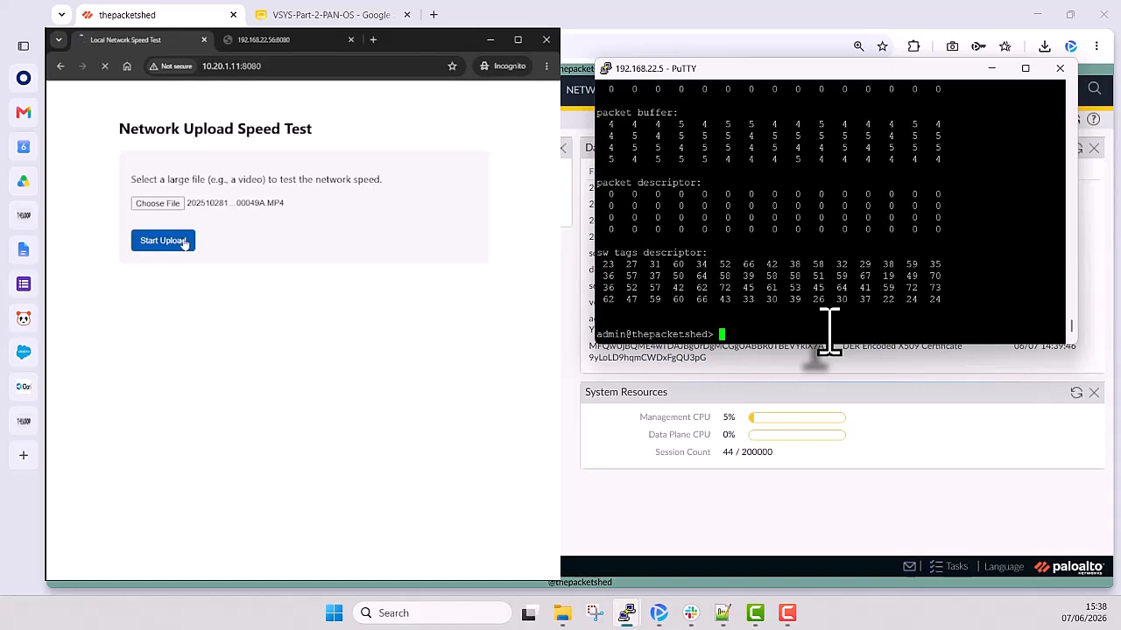
- Take two more per-second resource monitor samples during the upload, paging each one through to the sw tags descriptor values
key("Up")
key("Return")
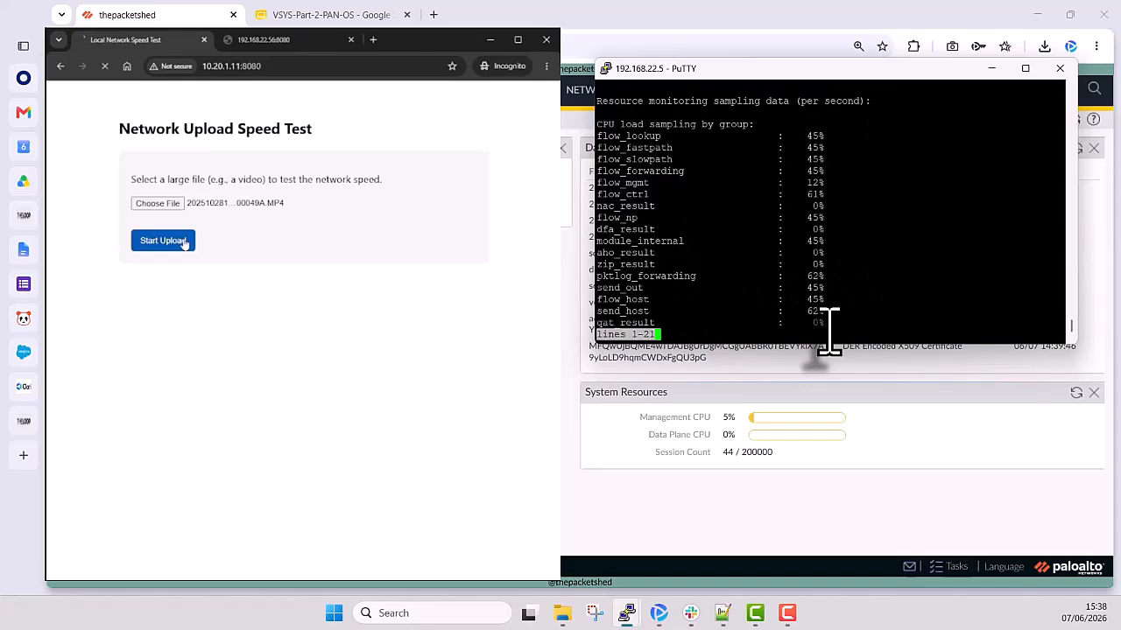
key("space")
key("space")
key("space")
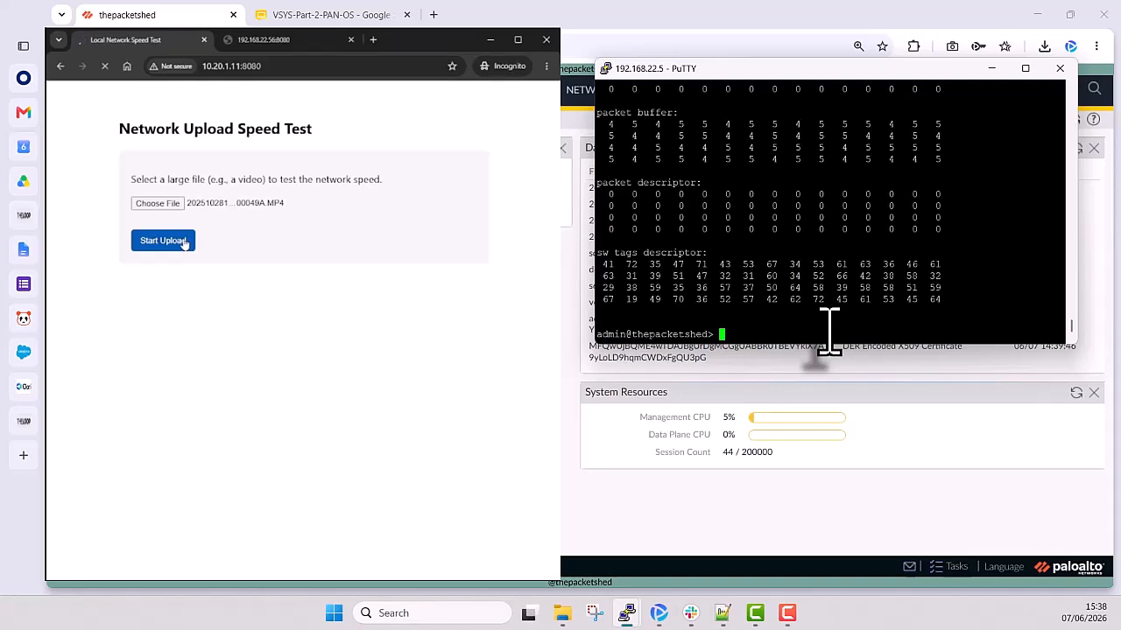
type("show running resource-monitor second")
key("Return")
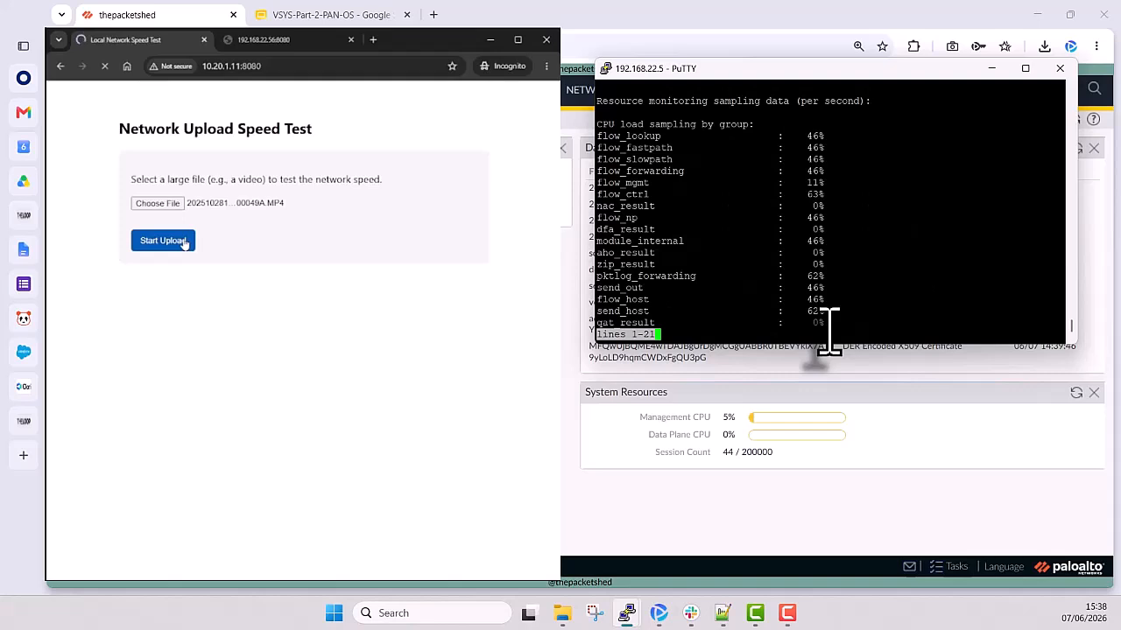
key("space")
key("space")
key("space")
key("space")
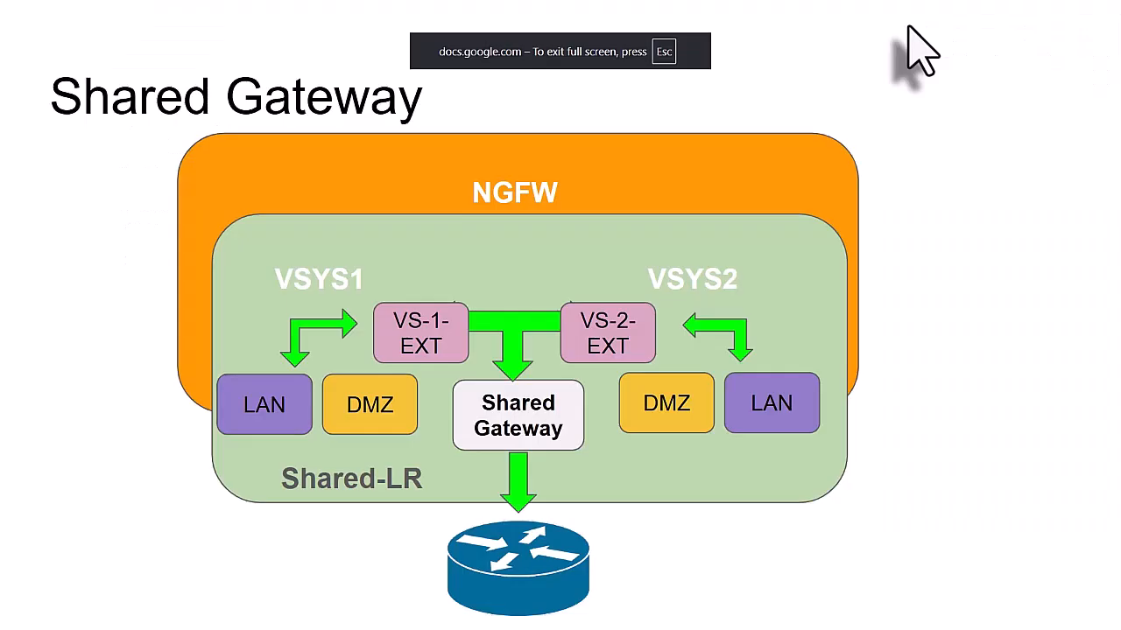
- Add a new logical router named Shared-LR on the firewall
mouse_move(138, 551)
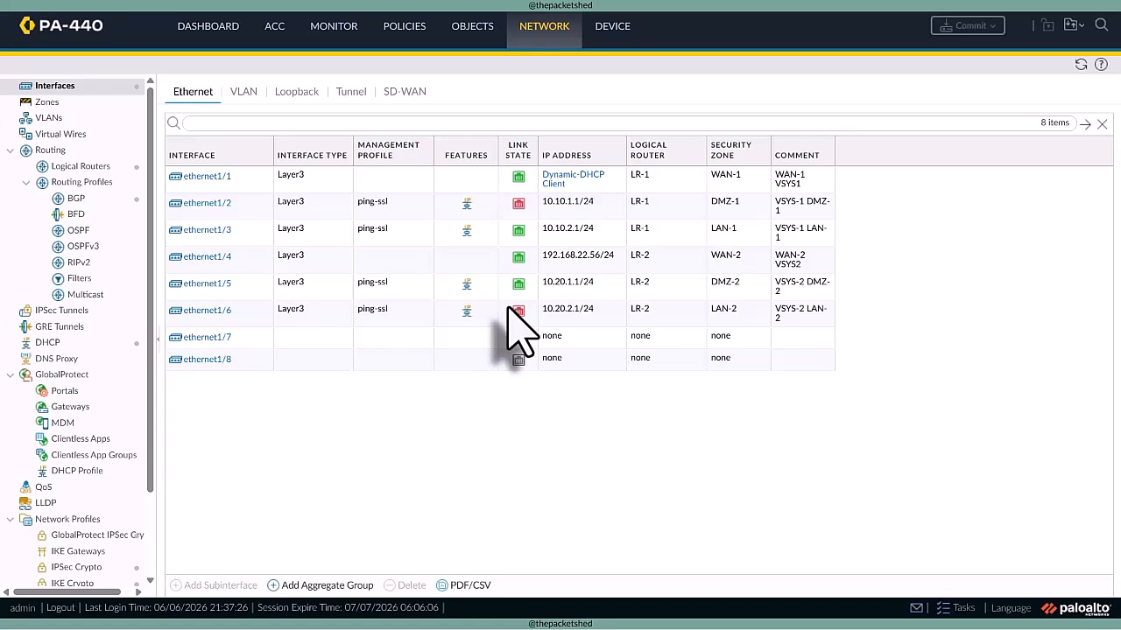
left_click(819, 264)
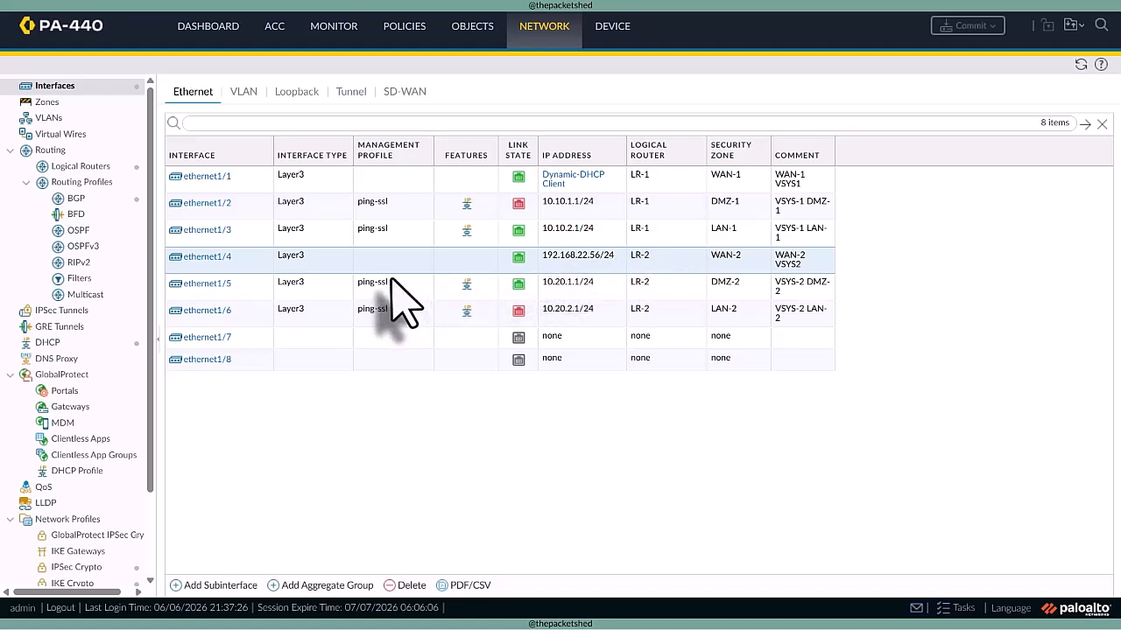
left_click(82, 167)
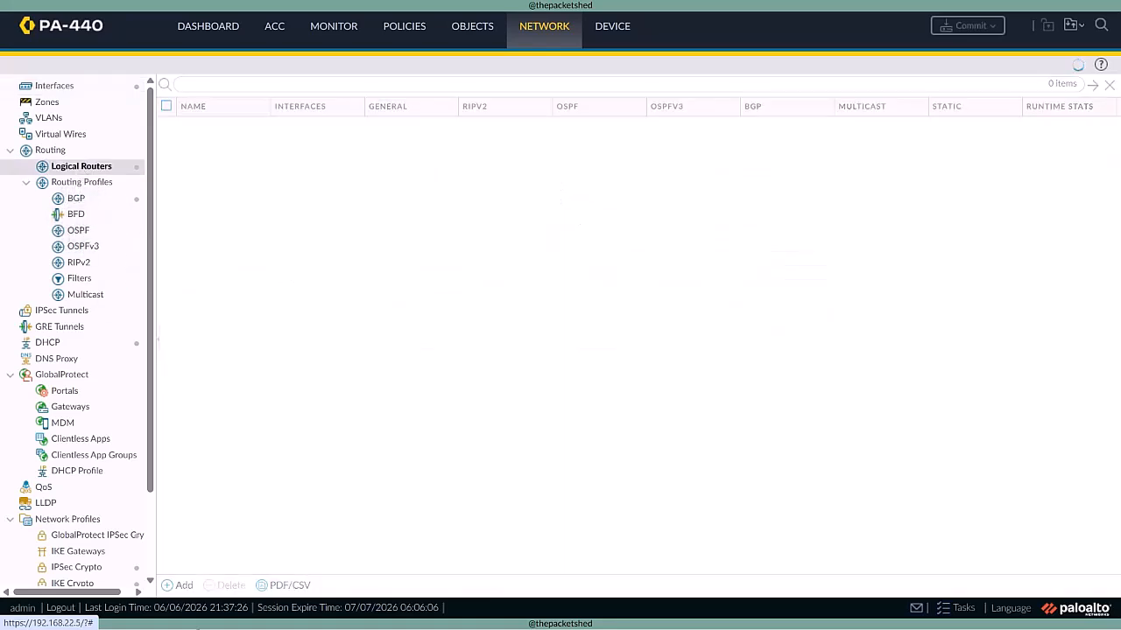
left_click(181, 586)
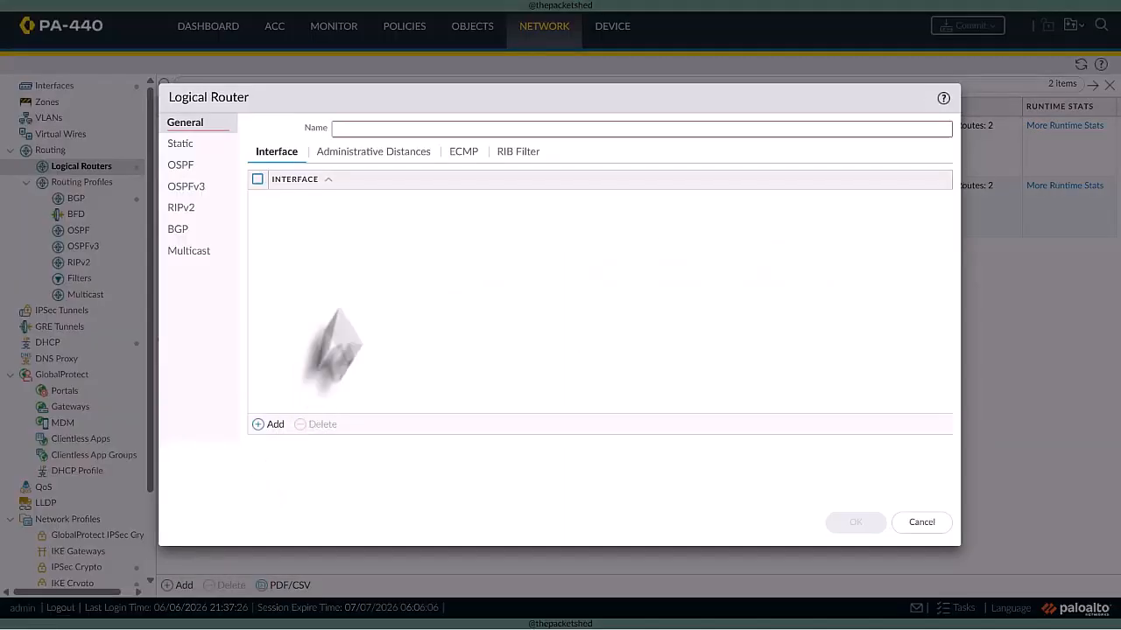
left_click(352, 128)
type("sh")
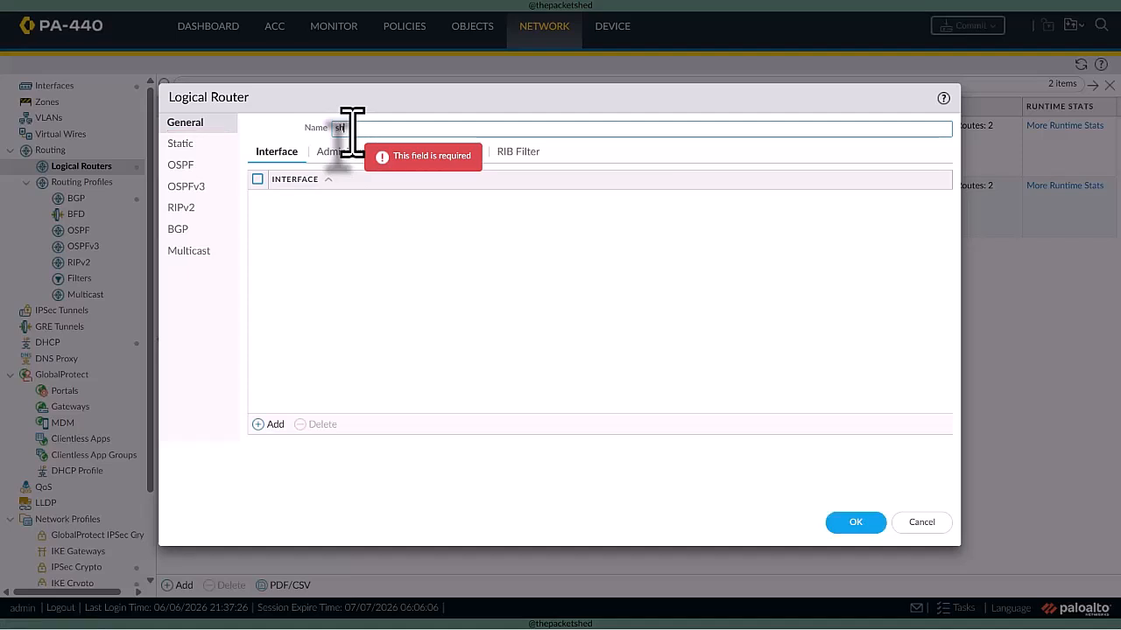
type("ared-LR")
left_click(341, 132)
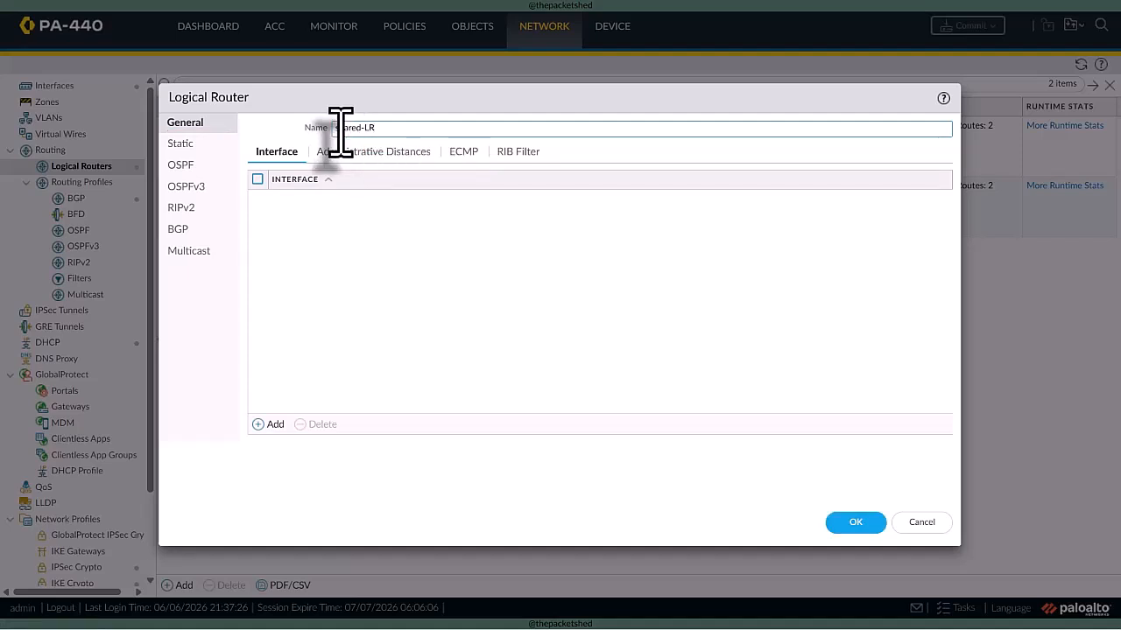
key("BackSpace")
type("S")
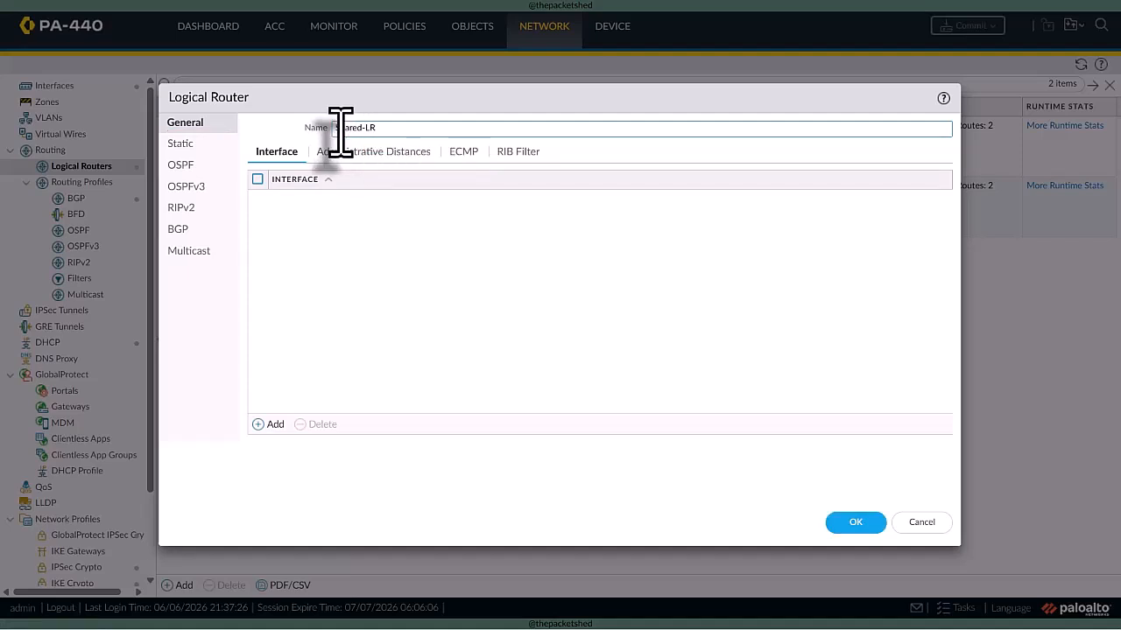
left_click(855, 523)
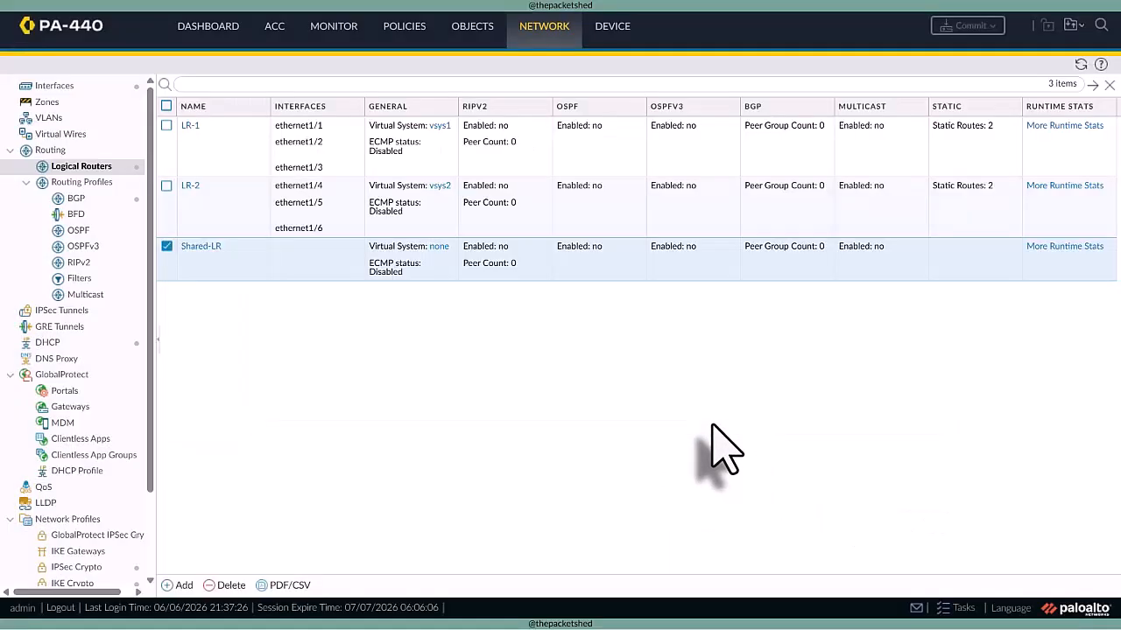
- Delete all IPv4 static routes from logical router LR-2 and save the router
left_click(167, 245)
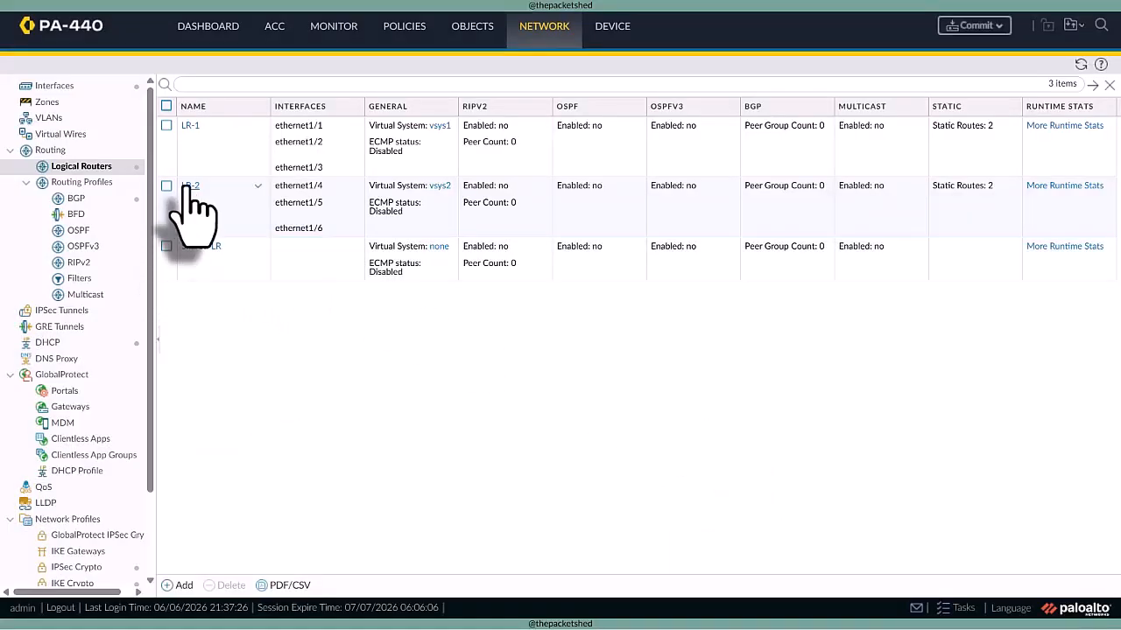
left_click(190, 187)
left_click(181, 143)
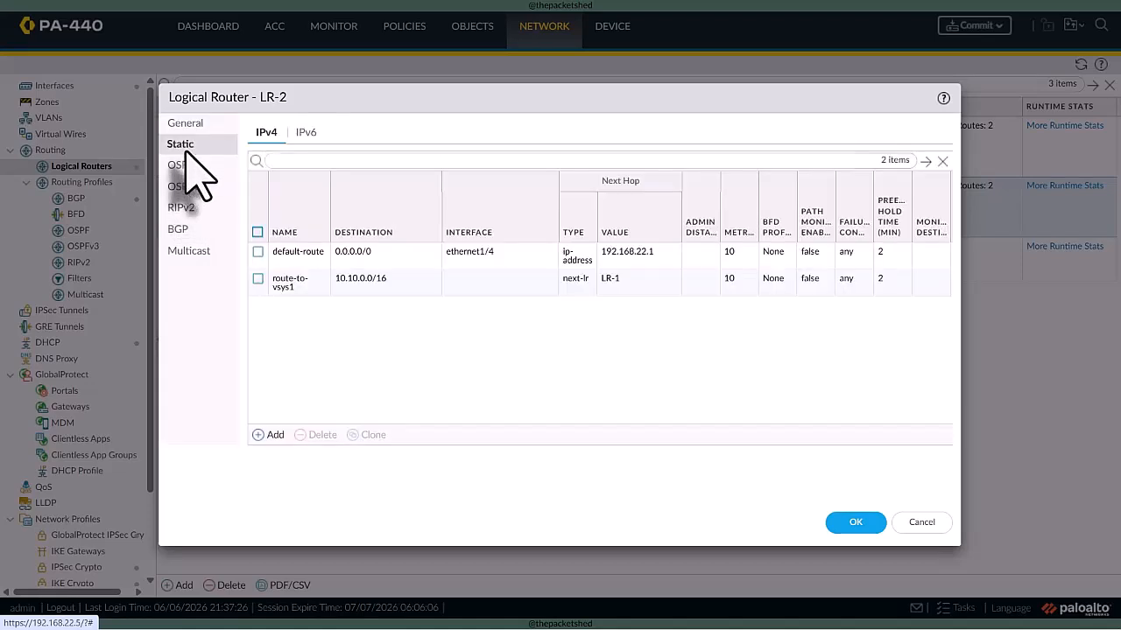
left_click(257, 232)
left_click(321, 435)
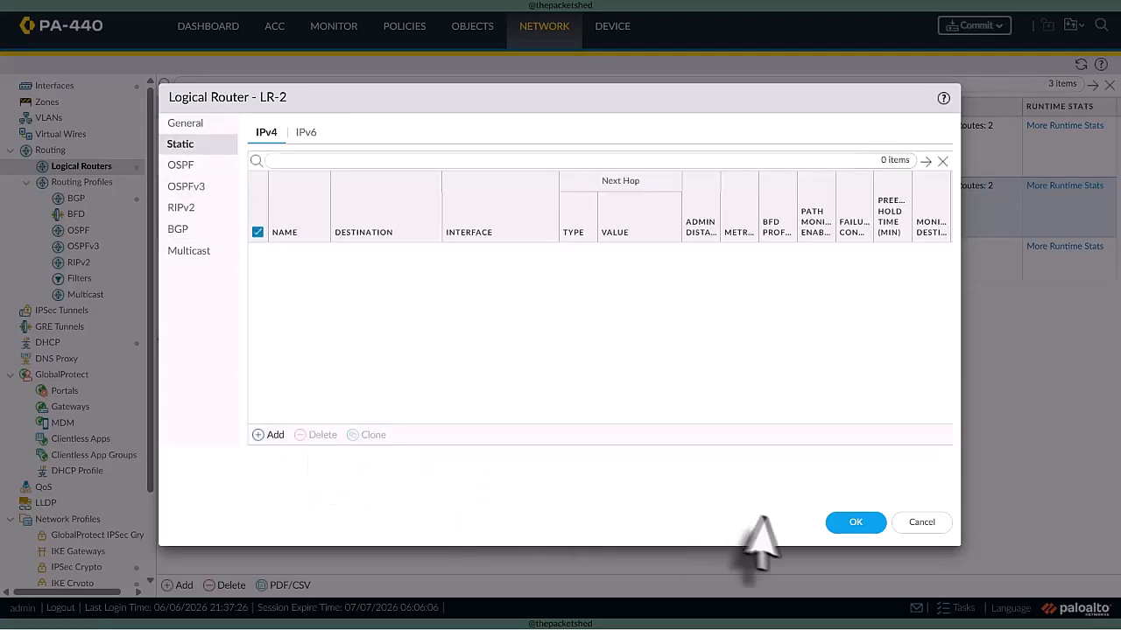
left_click(849, 523)
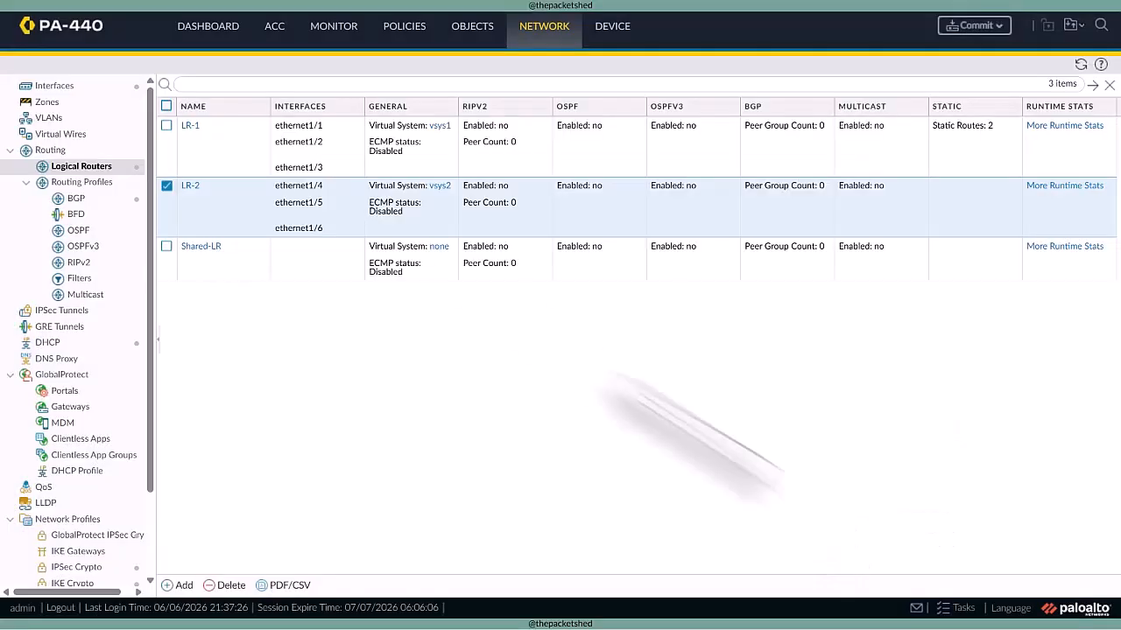
- Delete both IPv4 static routes, default-route and route-to-vsys2, from logical router LR-1 and save the router
left_click(190, 126)
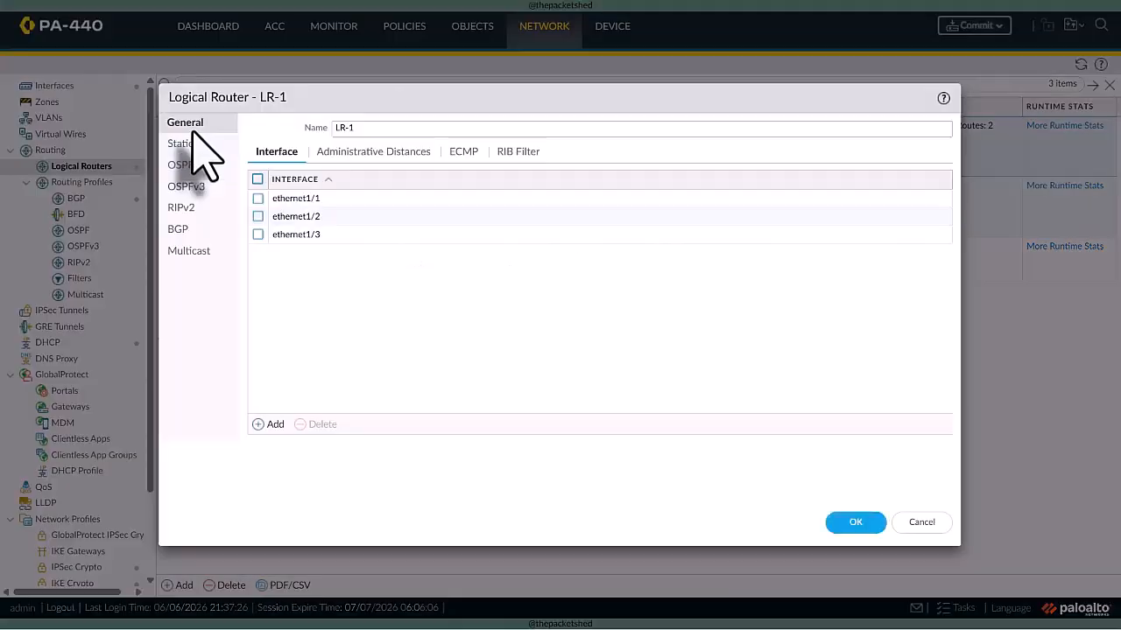
left_click(188, 144)
left_click(258, 232)
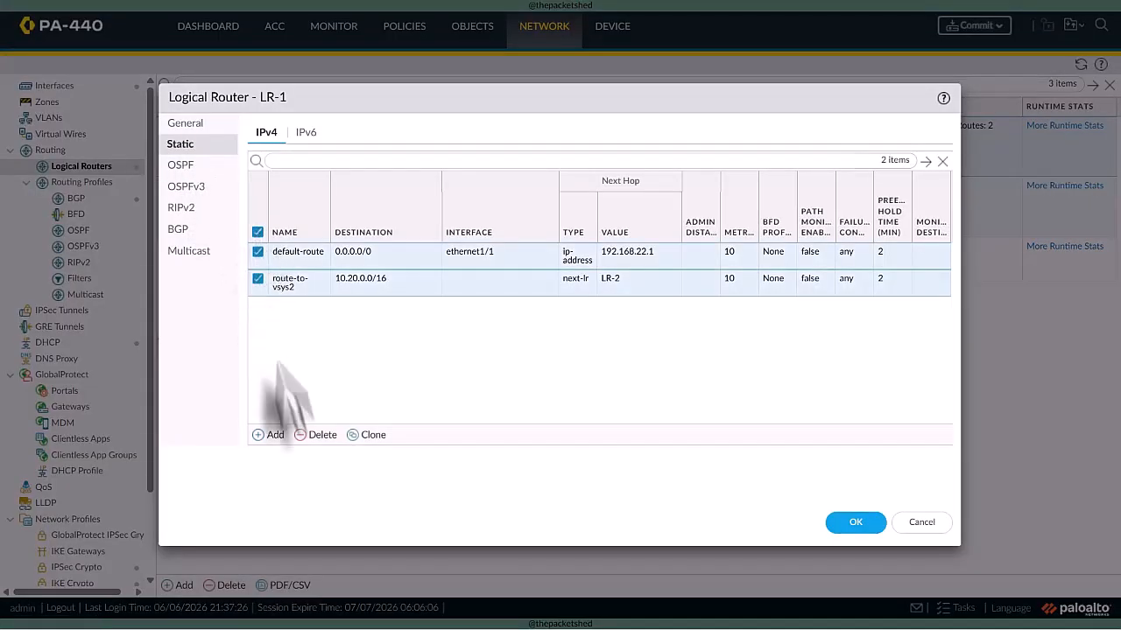
left_click(320, 435)
left_click(855, 522)
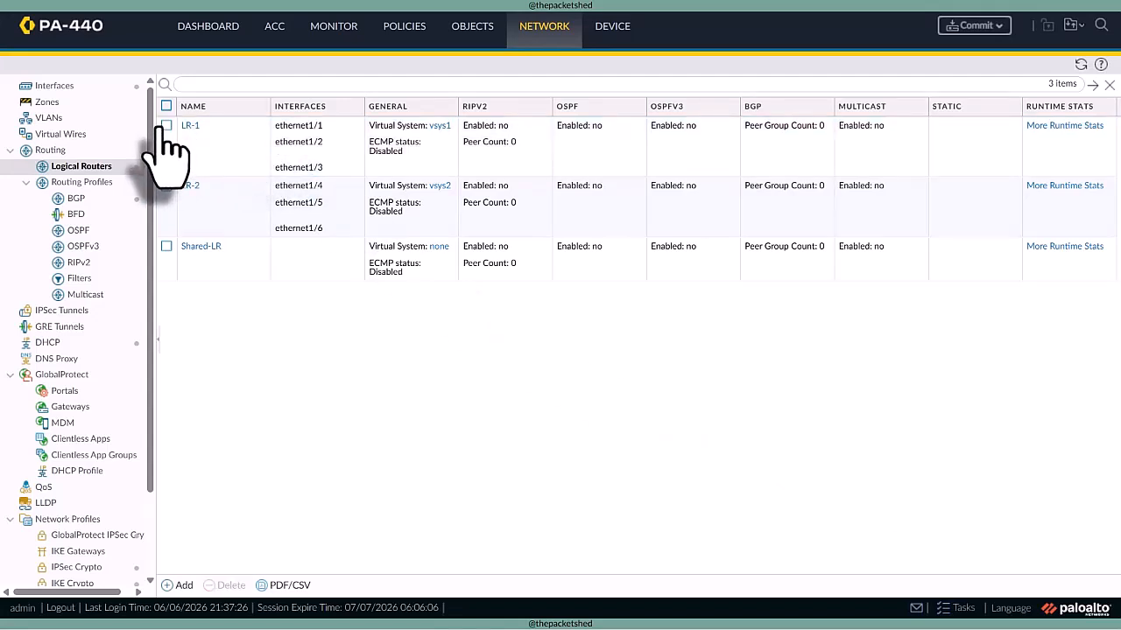
- Assign interface ethernet1/2 to the Shared-LR logical router and save the interface
left_click(55, 86)
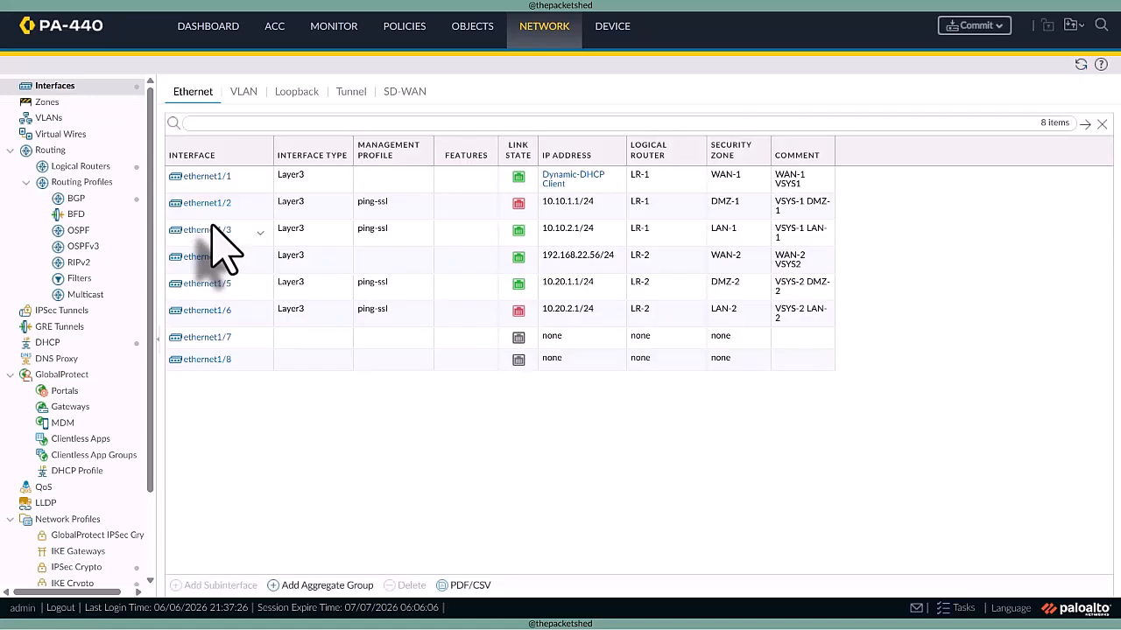
left_click(220, 210)
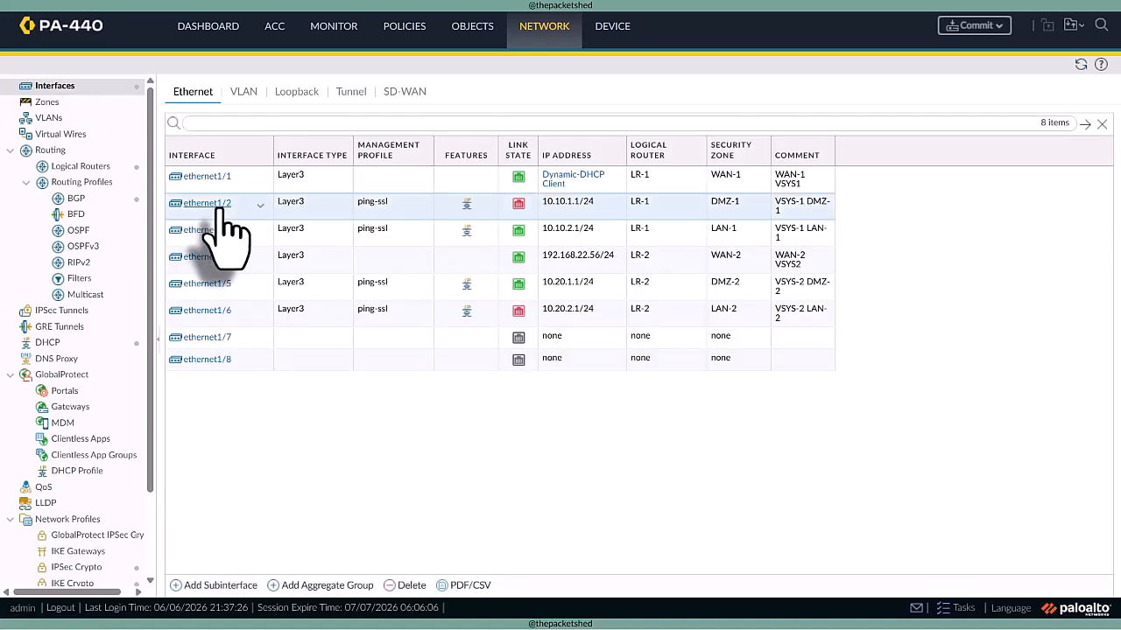
left_click(217, 207)
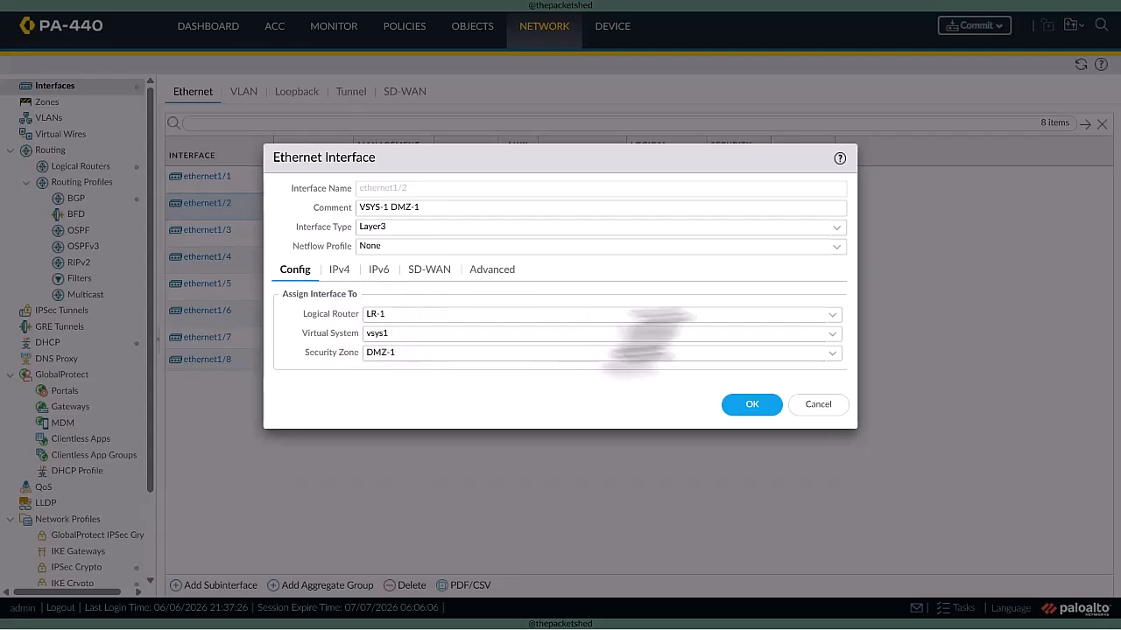
left_click(827, 313)
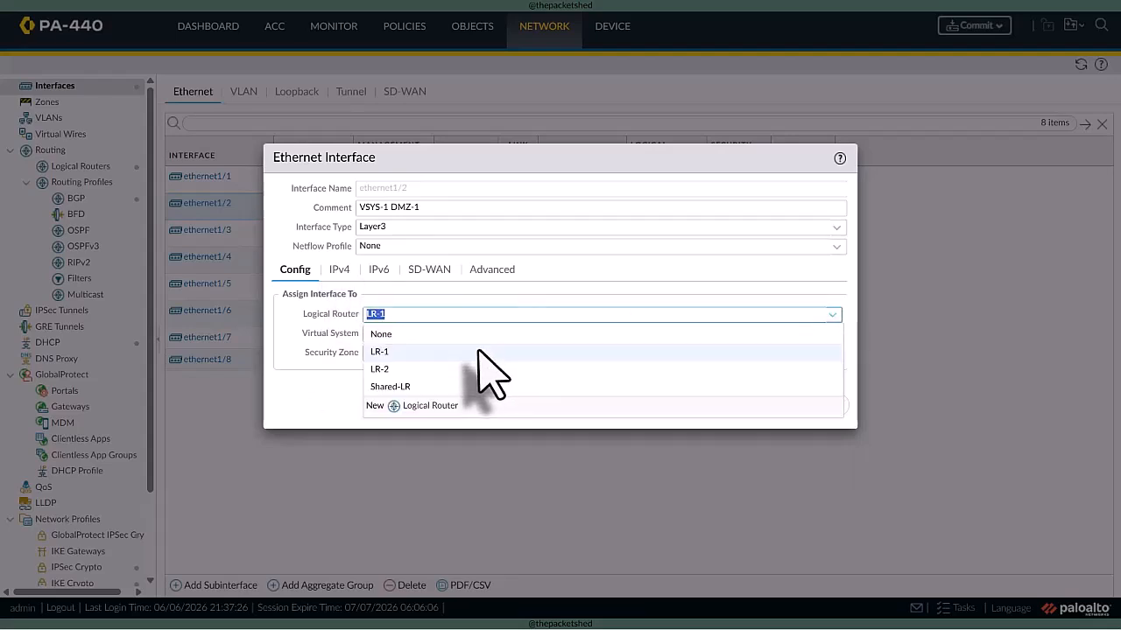
left_click(464, 385)
left_click(746, 404)
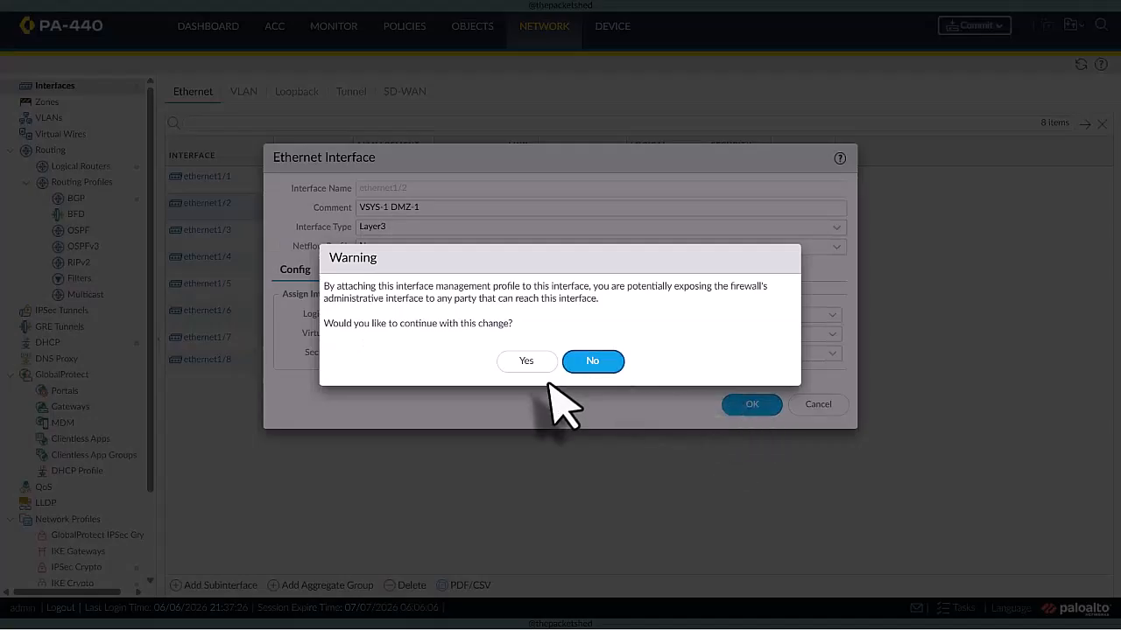
left_click(527, 360)
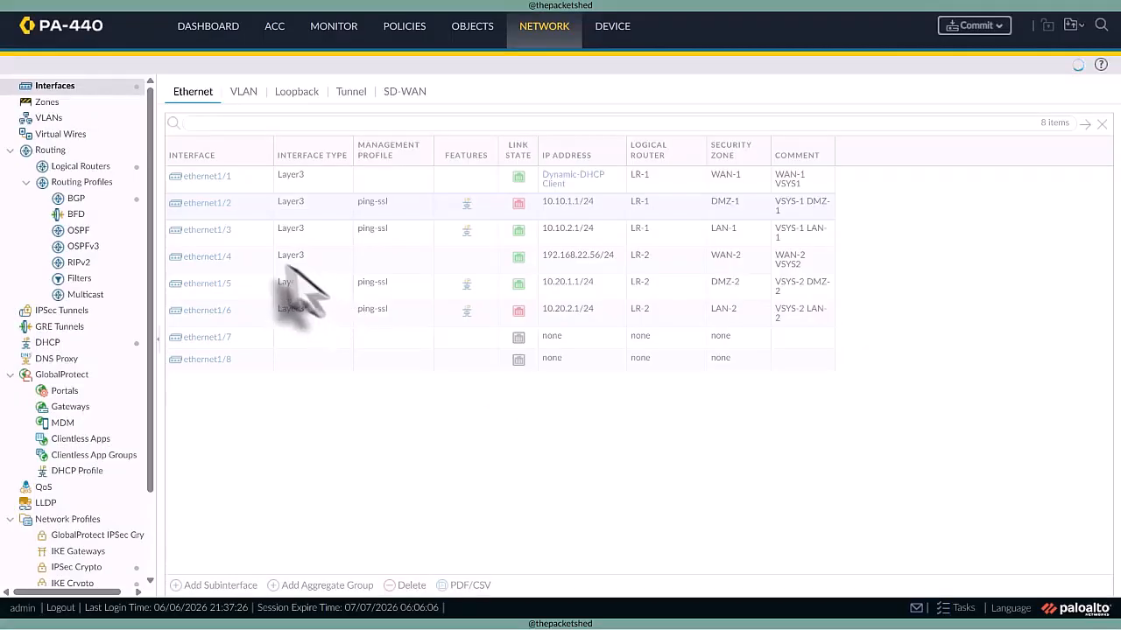
- Set interface ethernet1/3's management profile to None, assign it to the Shared-LR logical router, and save the interface
left_click(203, 230)
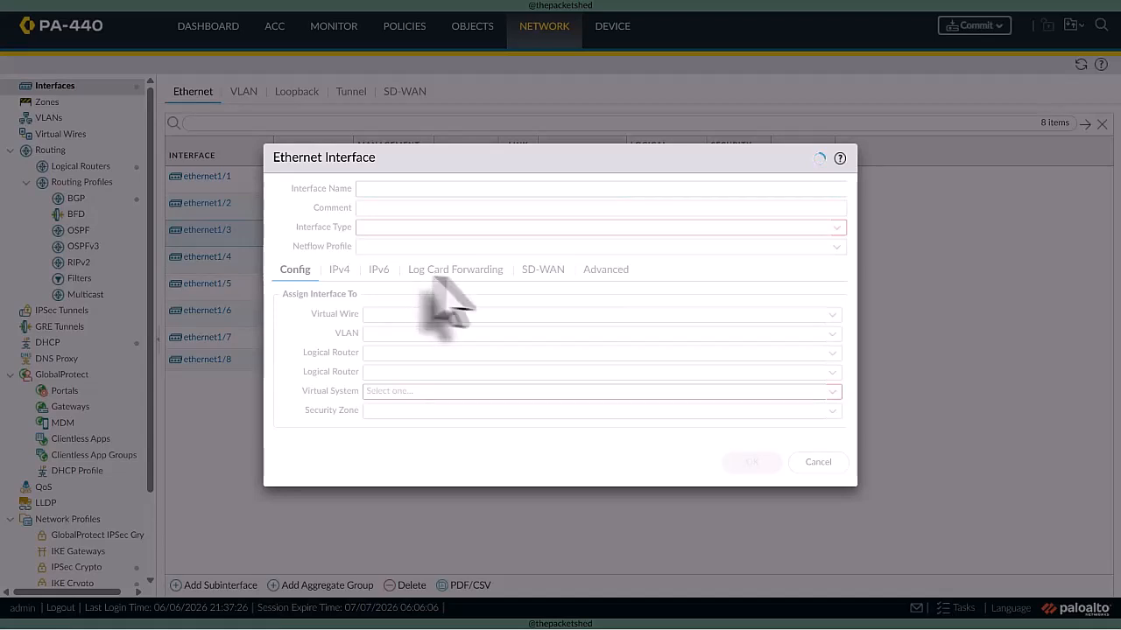
left_click(491, 271)
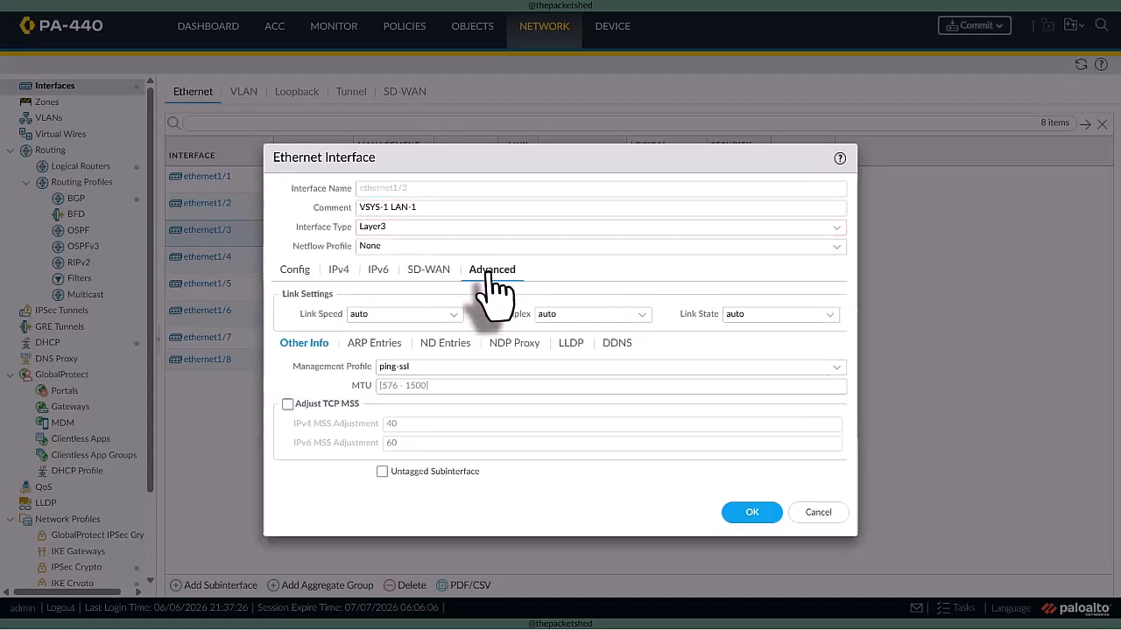
left_click(838, 369)
left_click(420, 385)
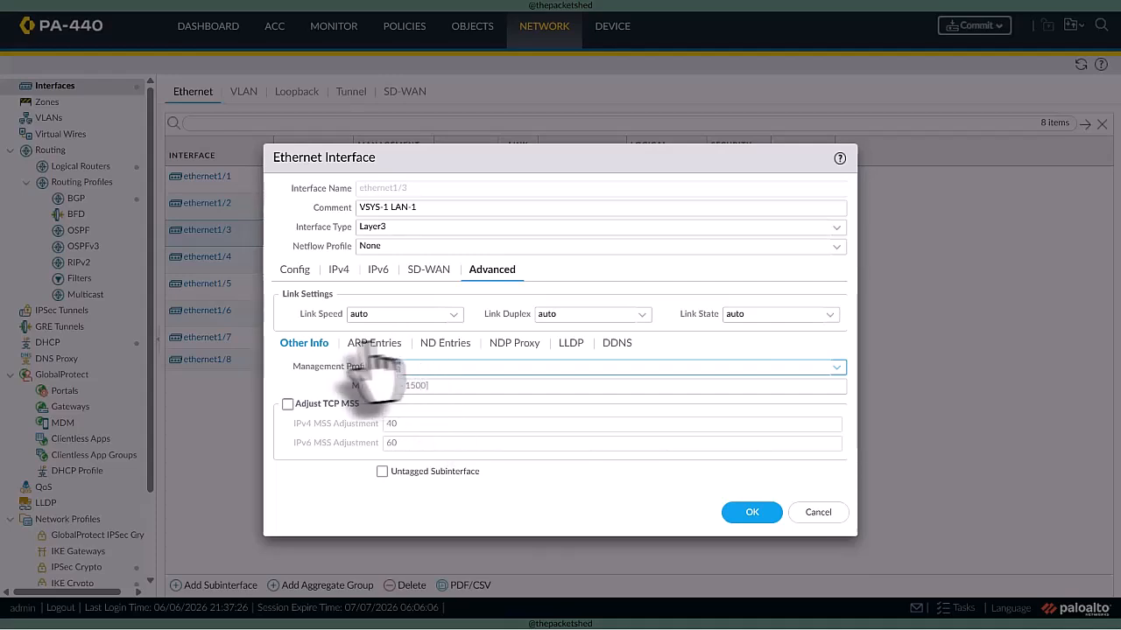
left_click(340, 270)
left_click(295, 269)
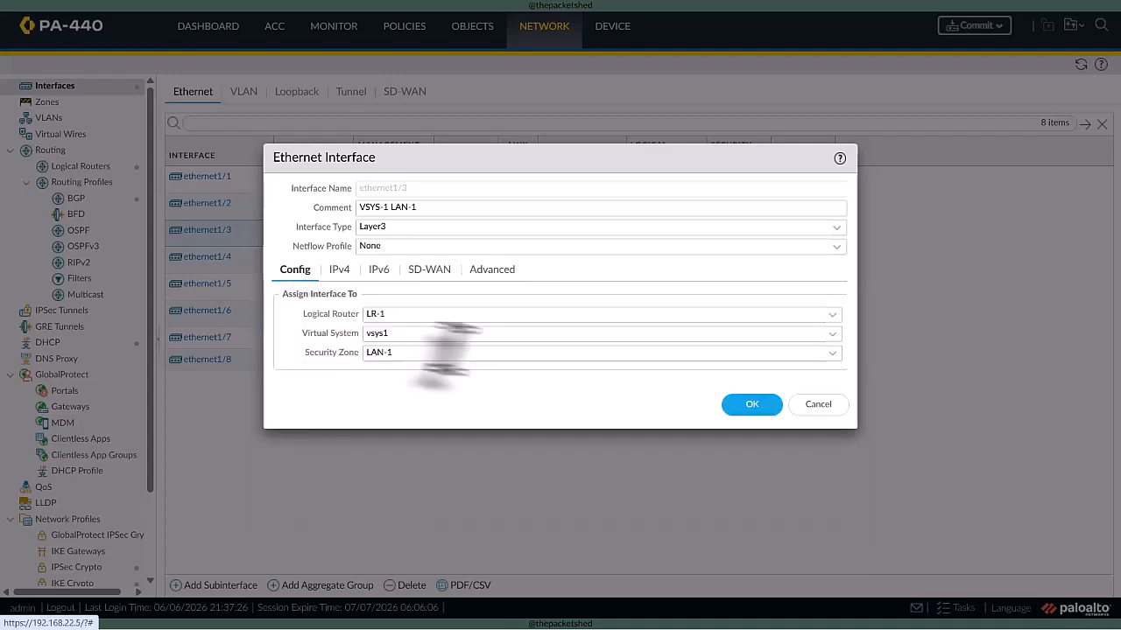
left_click(834, 315)
left_click(396, 374)
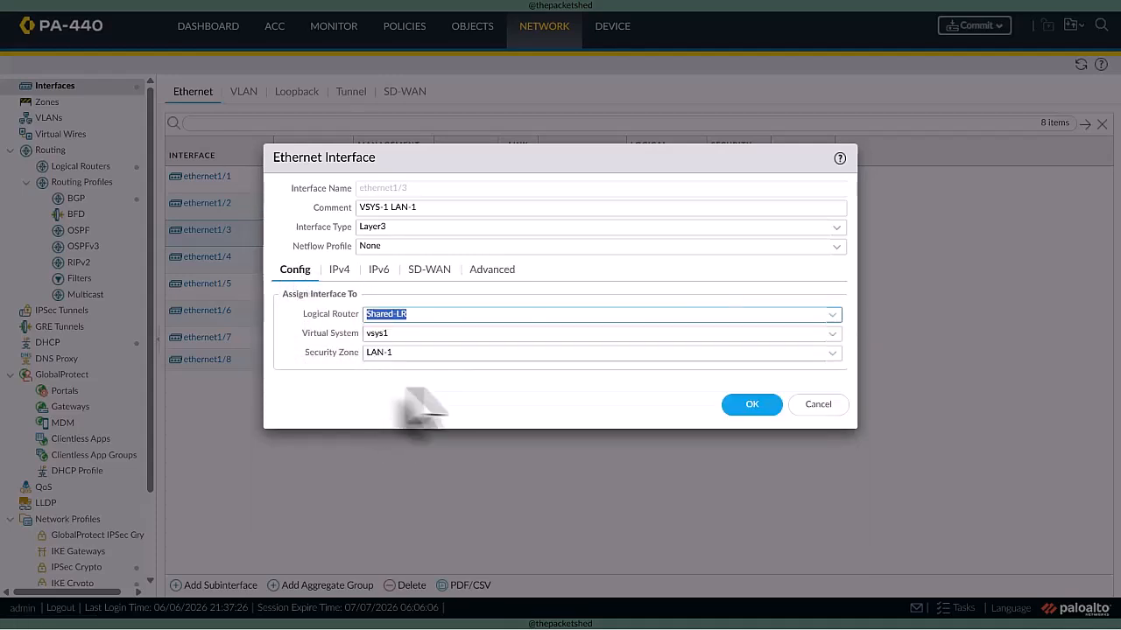
left_click(750, 406)
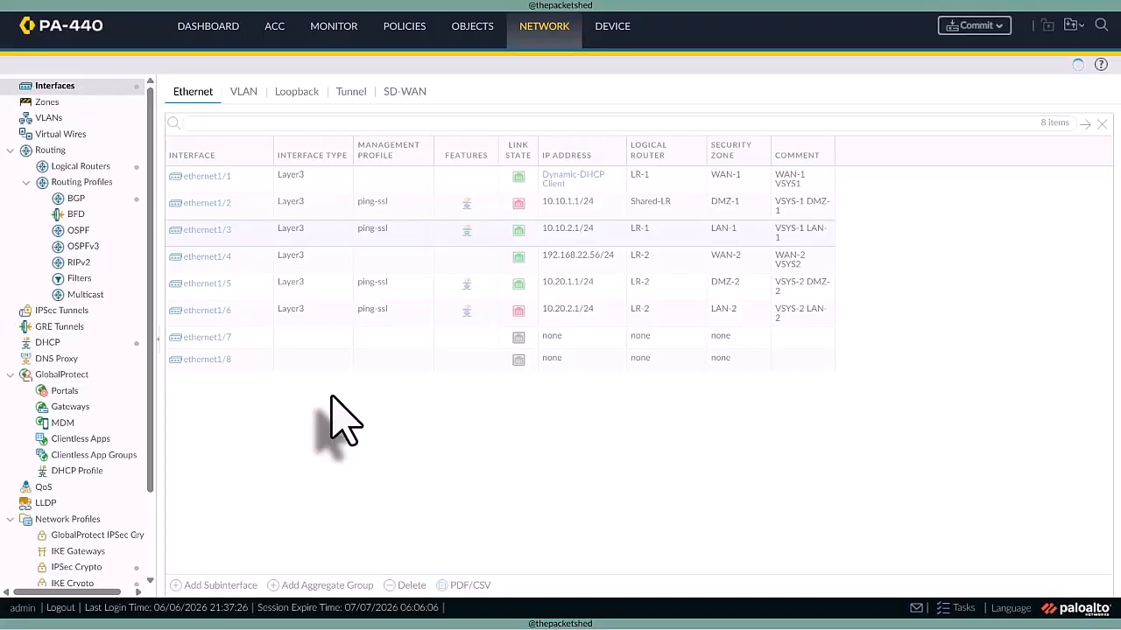
- Assign interface ethernet1/5 to the Shared-LR logical router, set its management profile to None, and save the interface
left_click(206, 283)
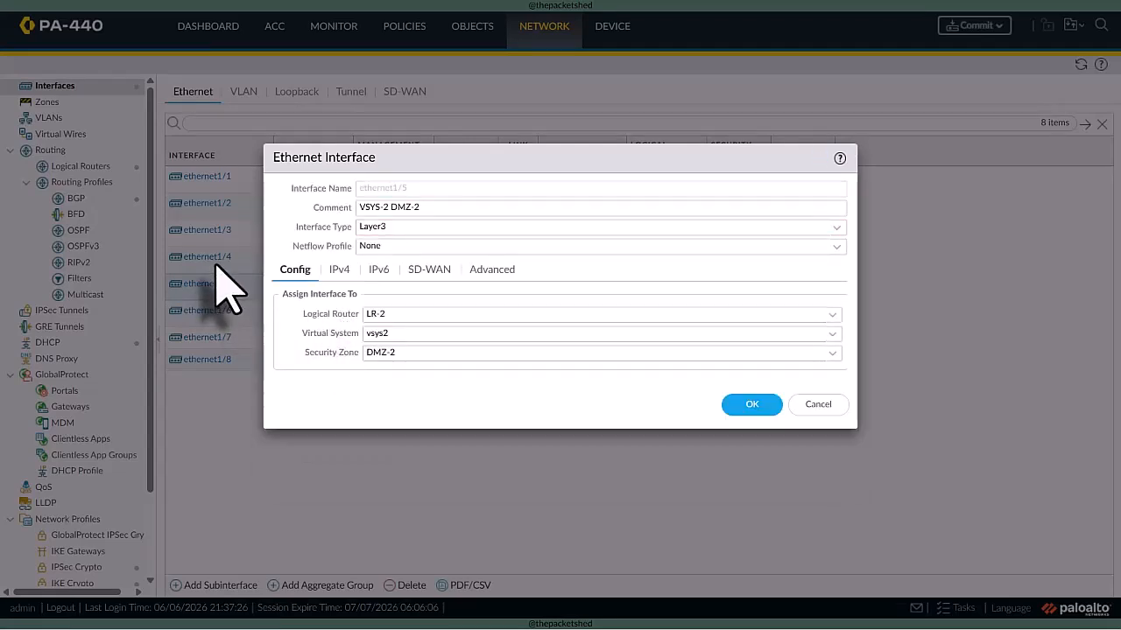
left_click(805, 315)
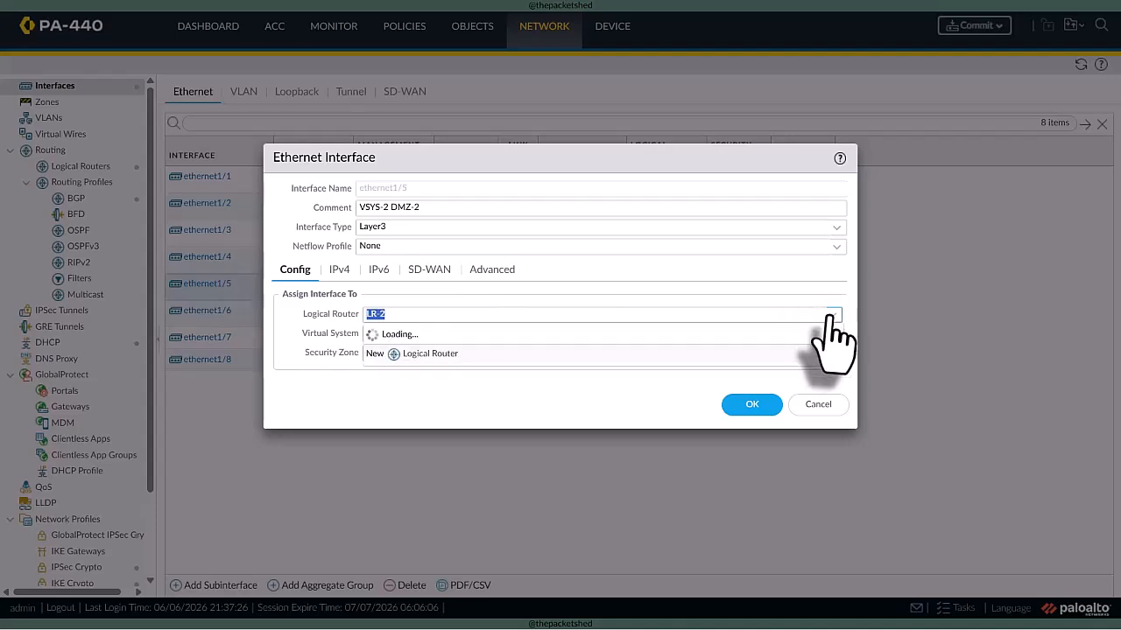
left_click(419, 387)
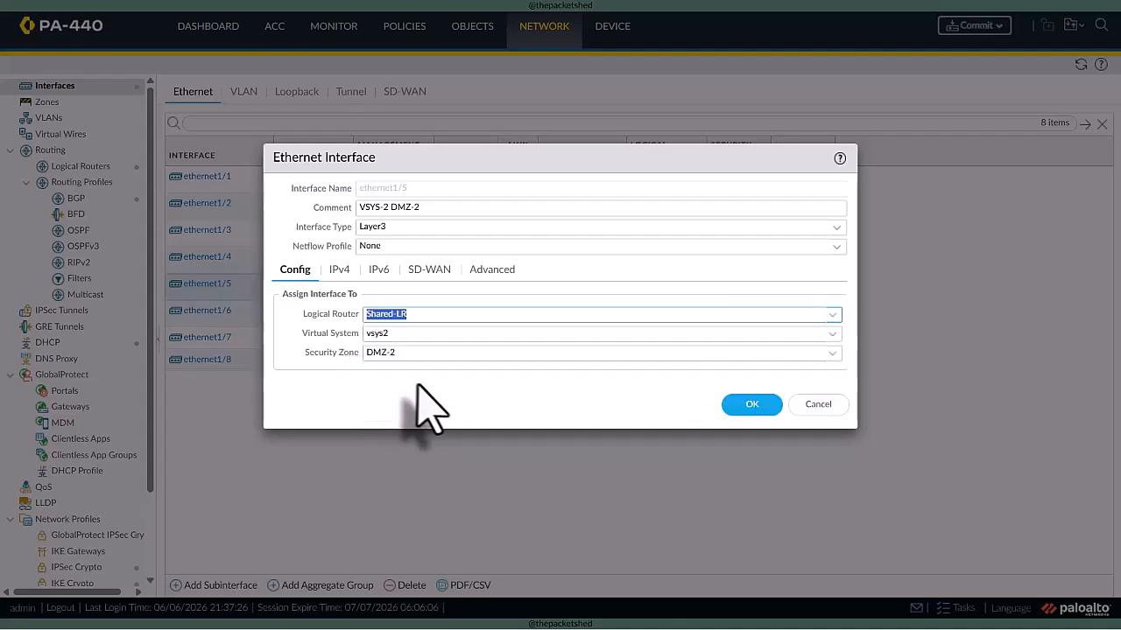
left_click(492, 272)
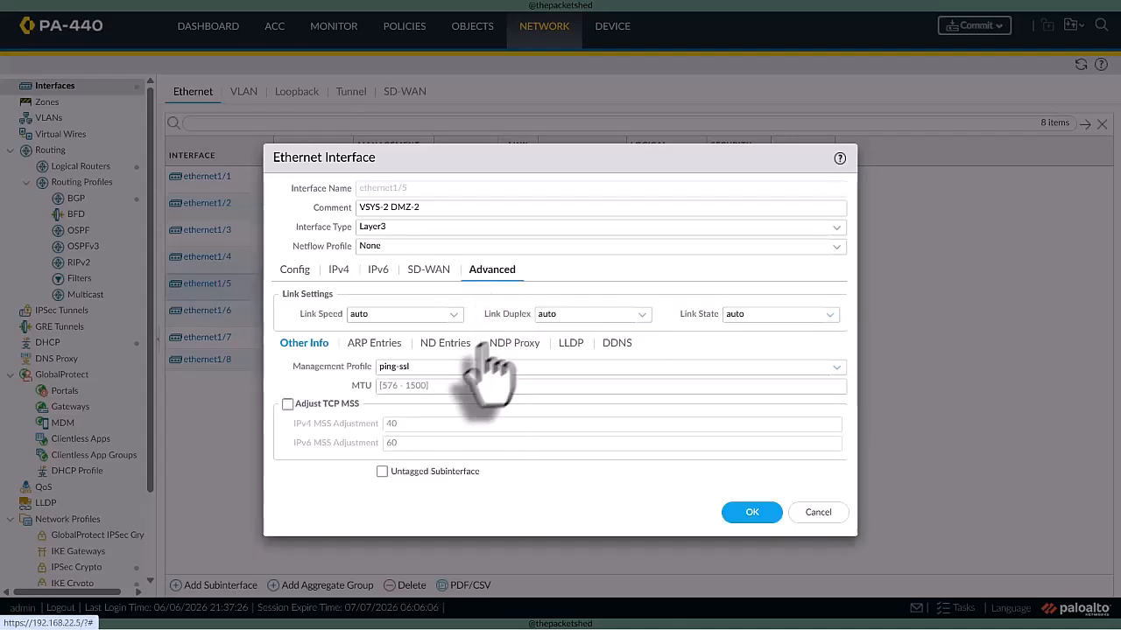
left_click(834, 367)
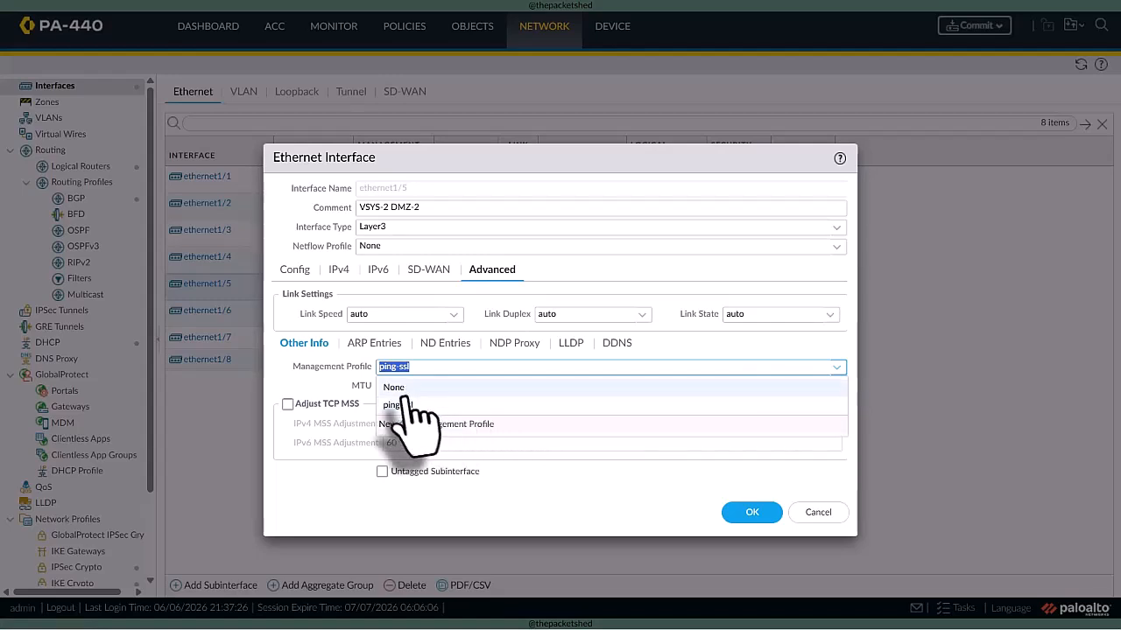
left_click(495, 388)
left_click(754, 514)
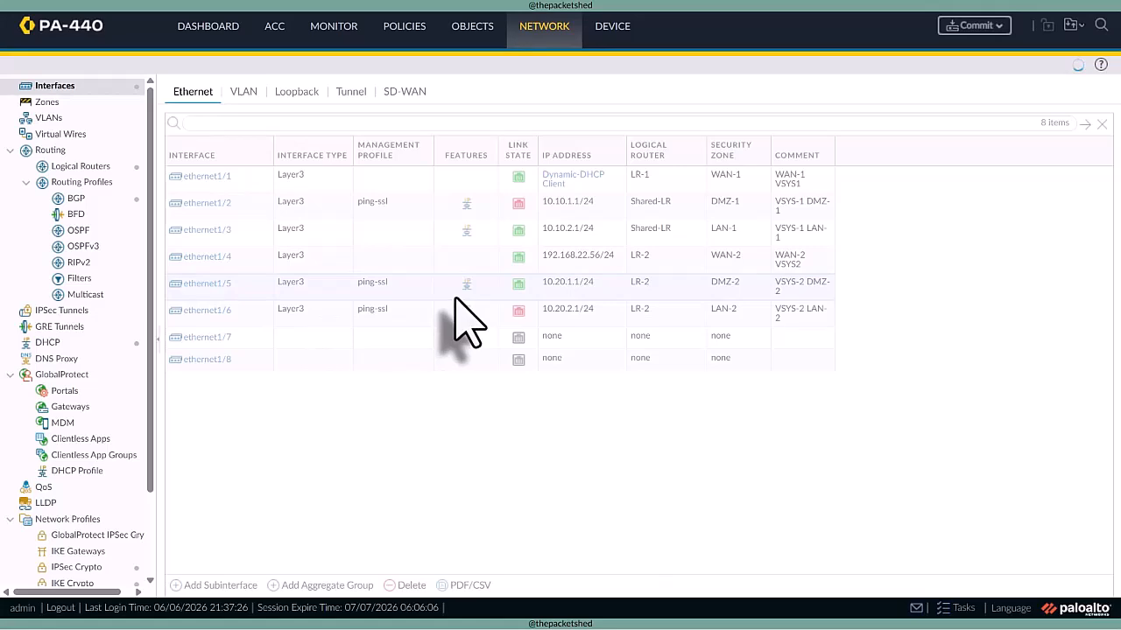
- Move interface ethernet1/6 to the Shared-LR logical router with management profile None and save the interface
left_click(206, 311)
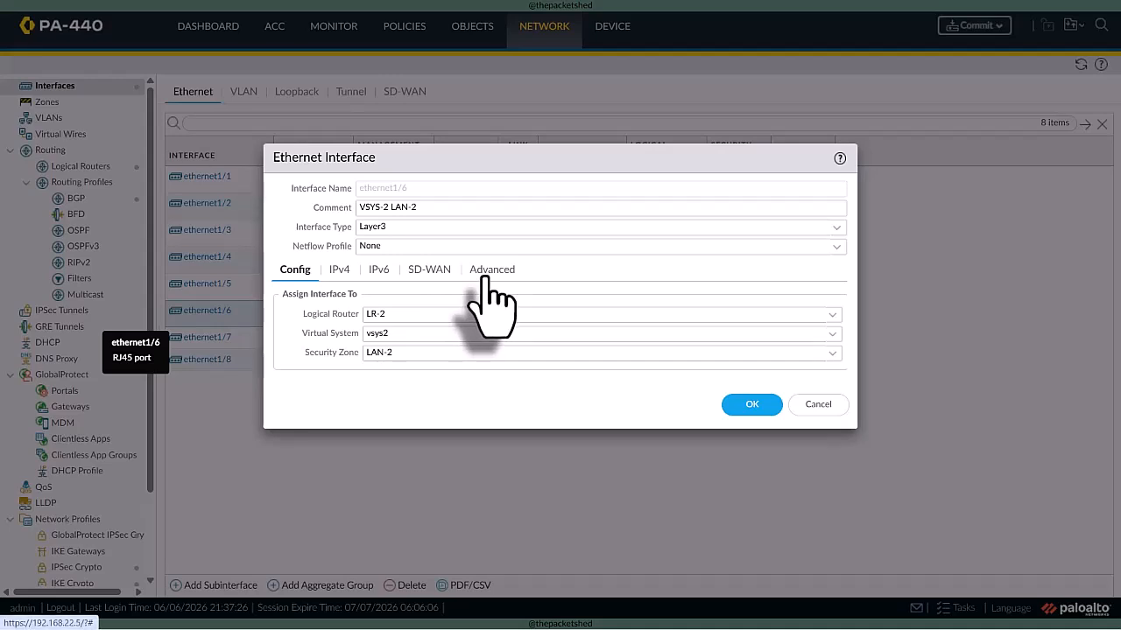
left_click(831, 314)
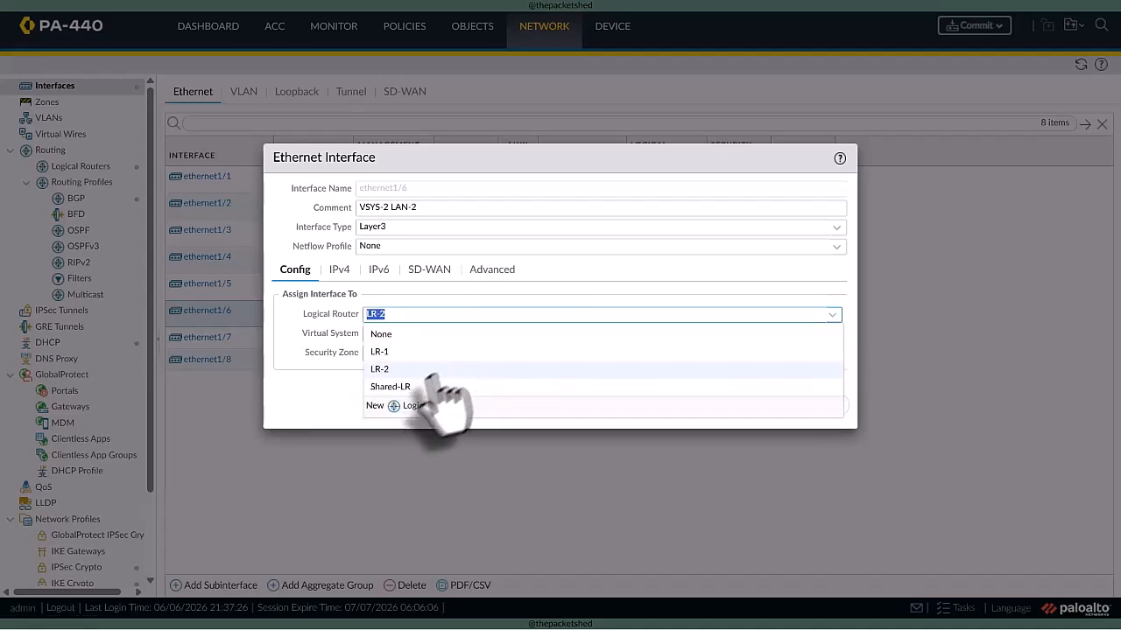
left_click(434, 386)
left_click(495, 273)
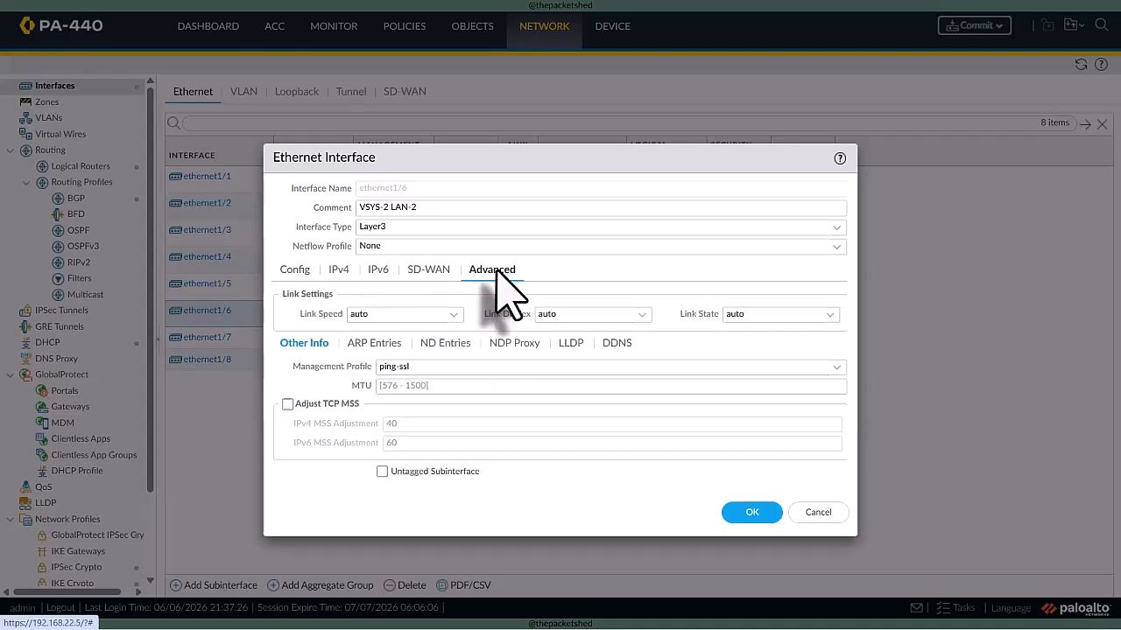
left_click(831, 367)
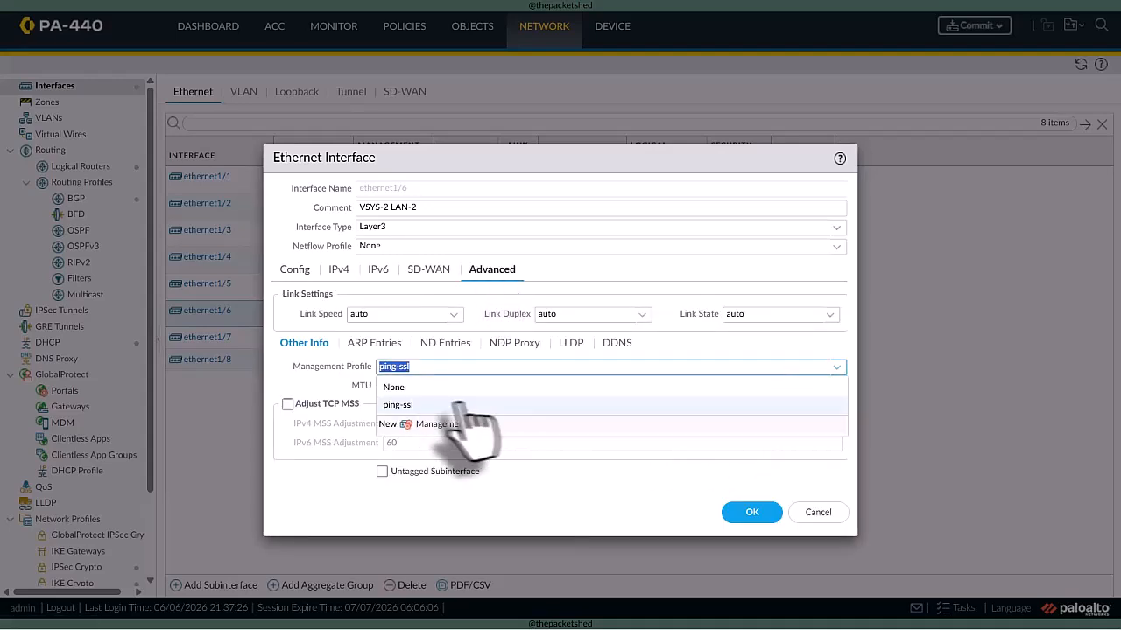
left_click(560, 387)
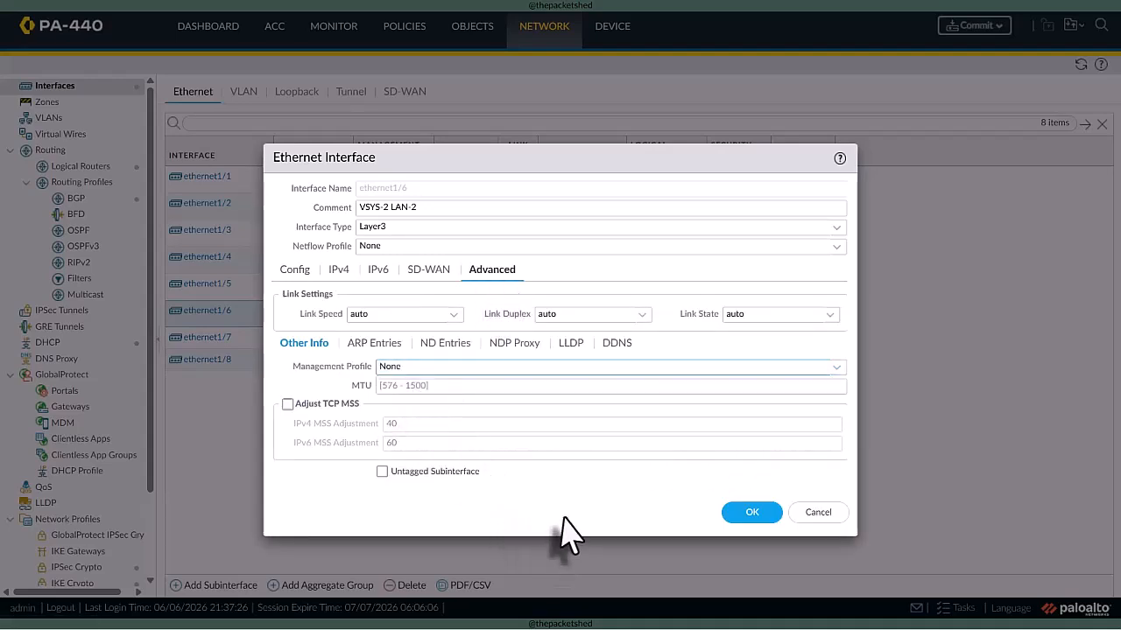
left_click(751, 513)
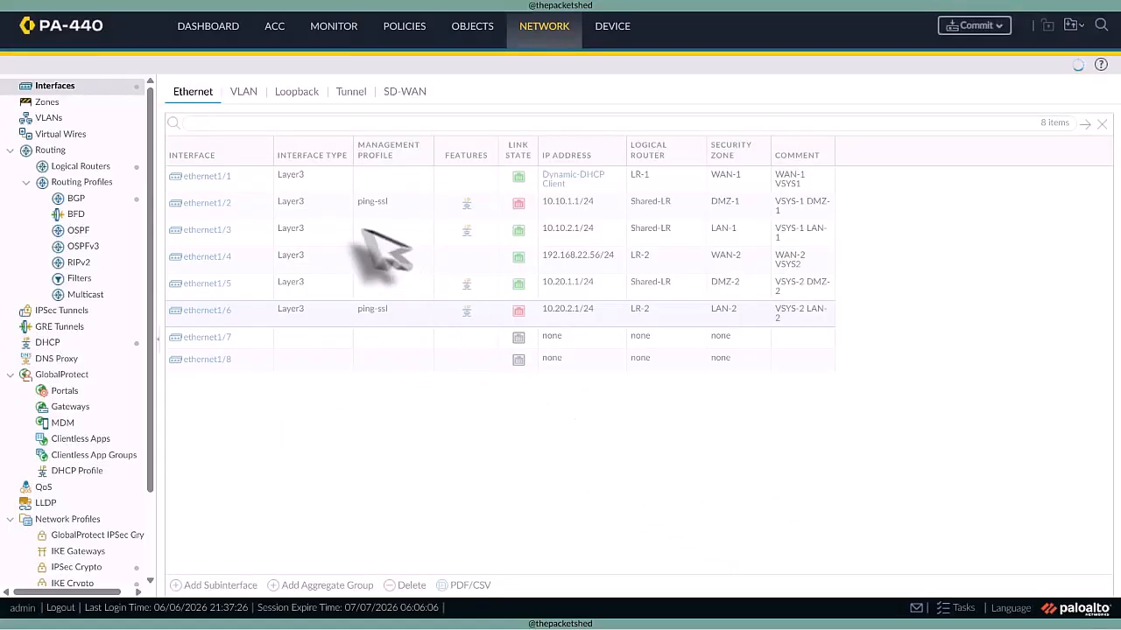
- Set the management profile of ethernet1/2 to None and save it, and check ethernet1/1's router, virtual system and zone assignments
left_click(207, 203)
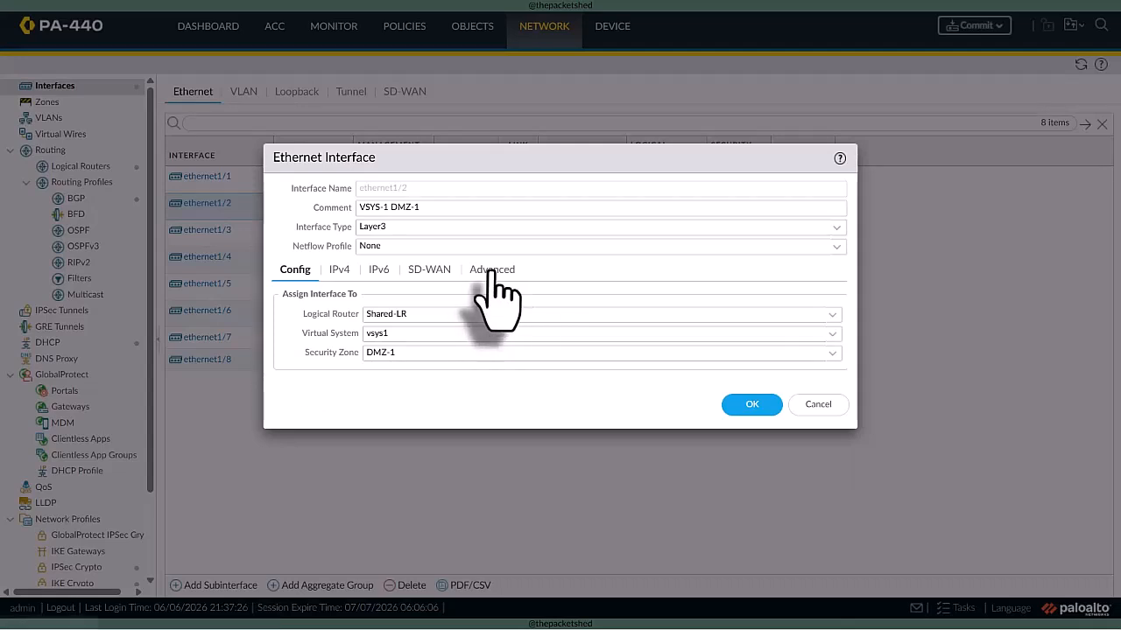
left_click(491, 271)
left_click(836, 367)
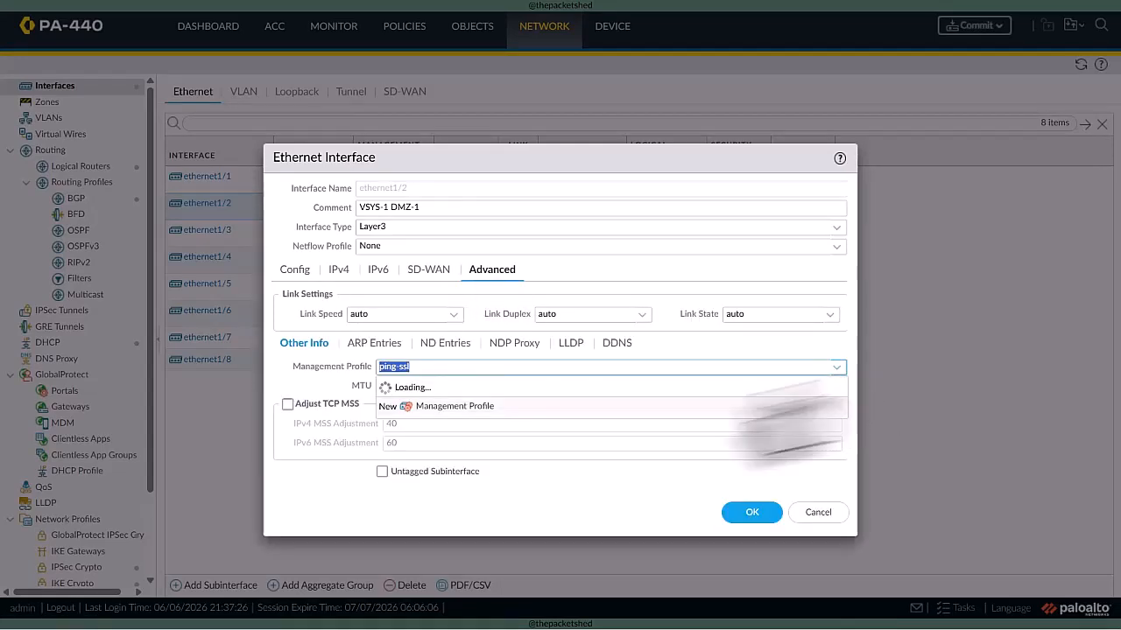
left_click(455, 387)
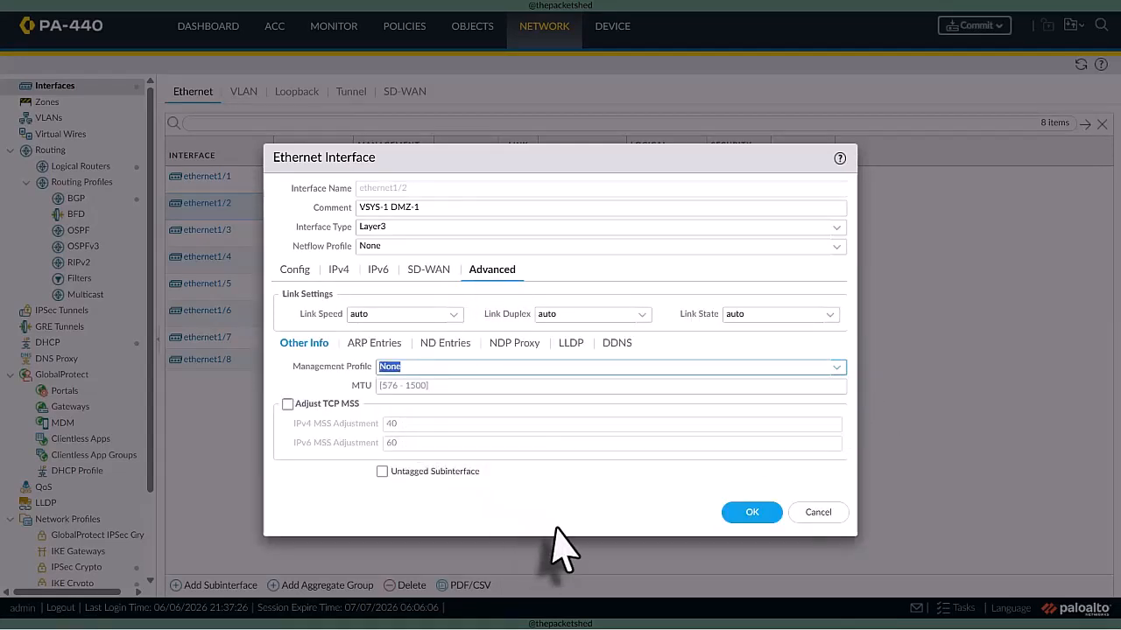
left_click(752, 513)
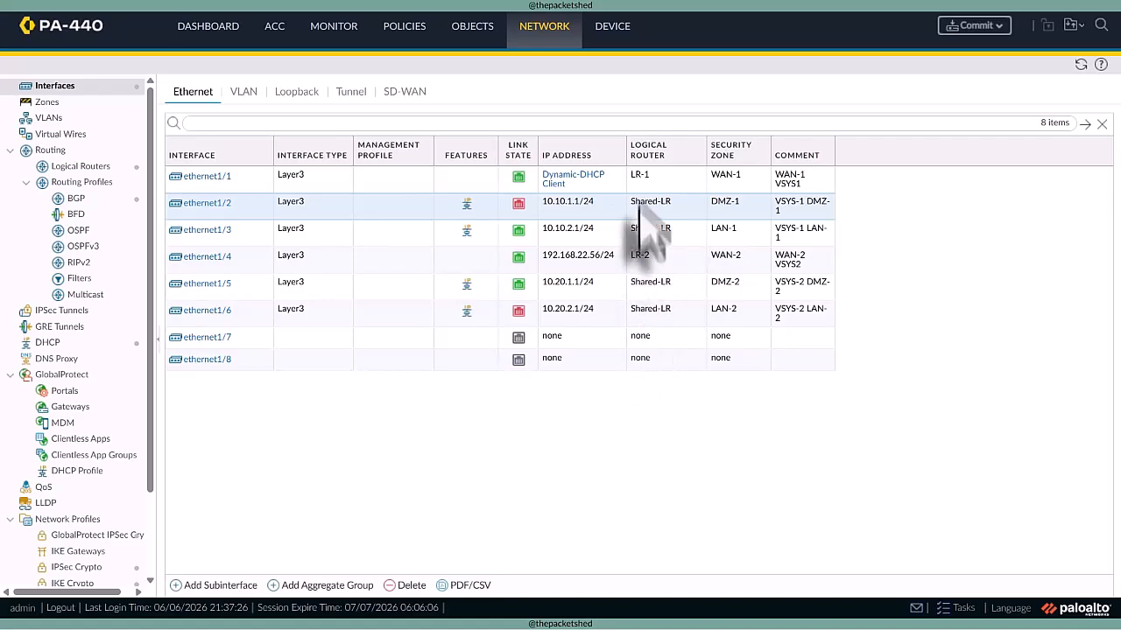
left_click(226, 177)
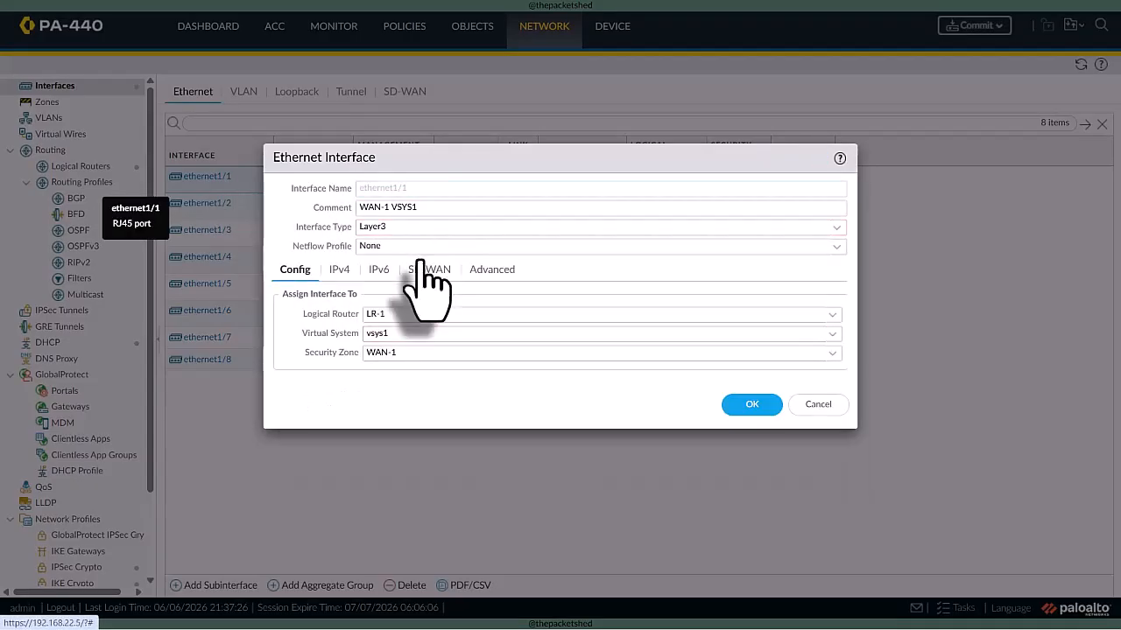
left_click(818, 405)
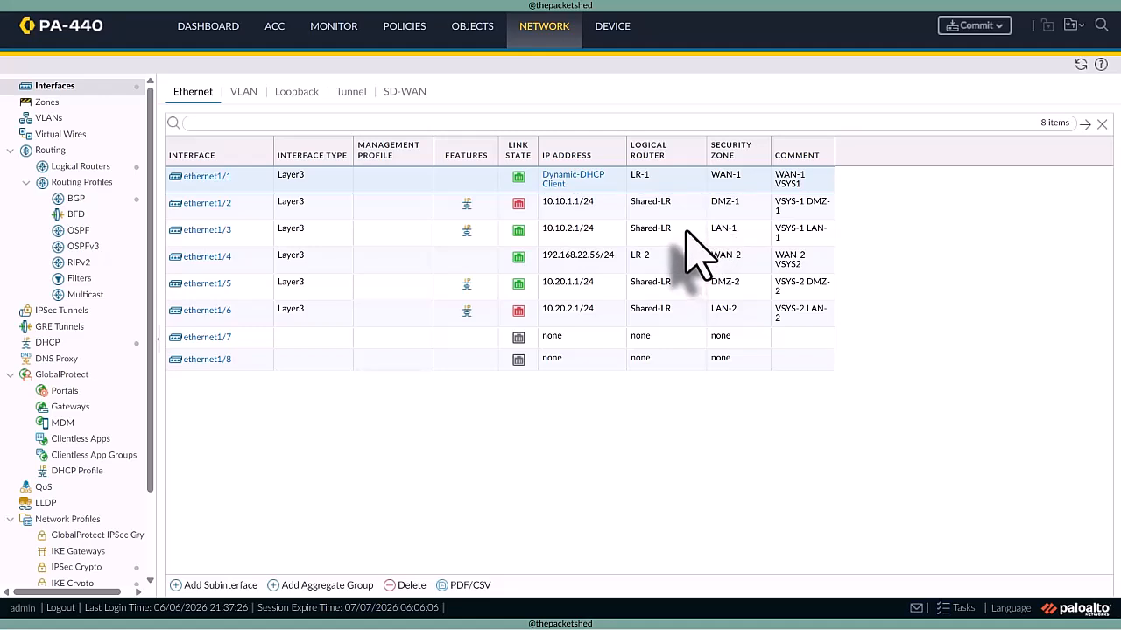
- Create a shared gateway with ID 1, leaving its name blank and its interface list empty
left_click(611, 28)
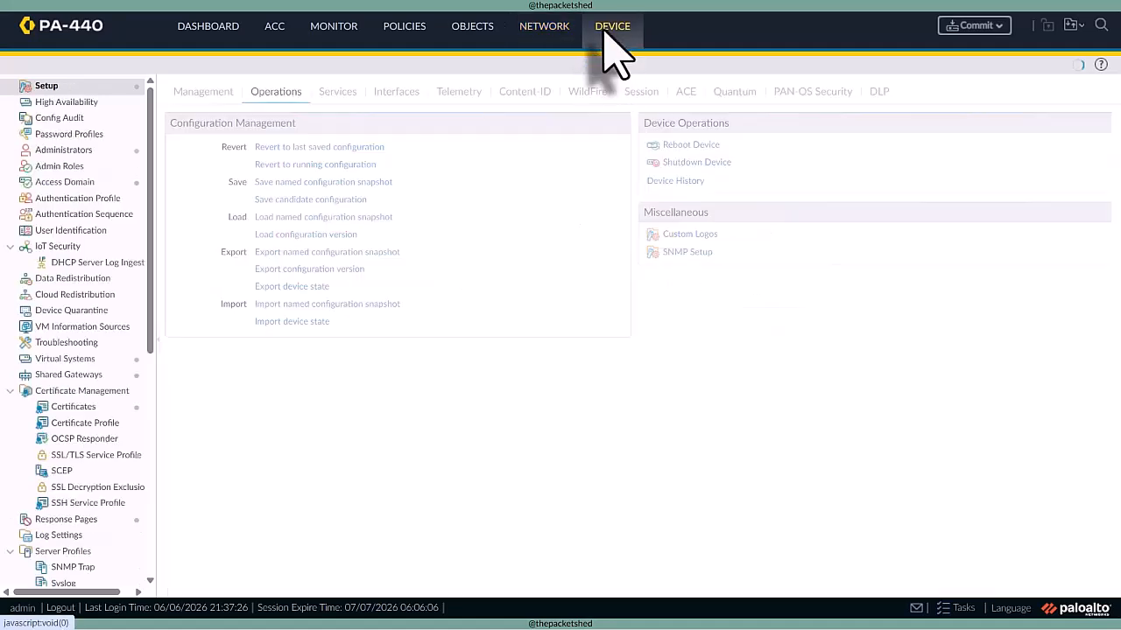
left_click(70, 376)
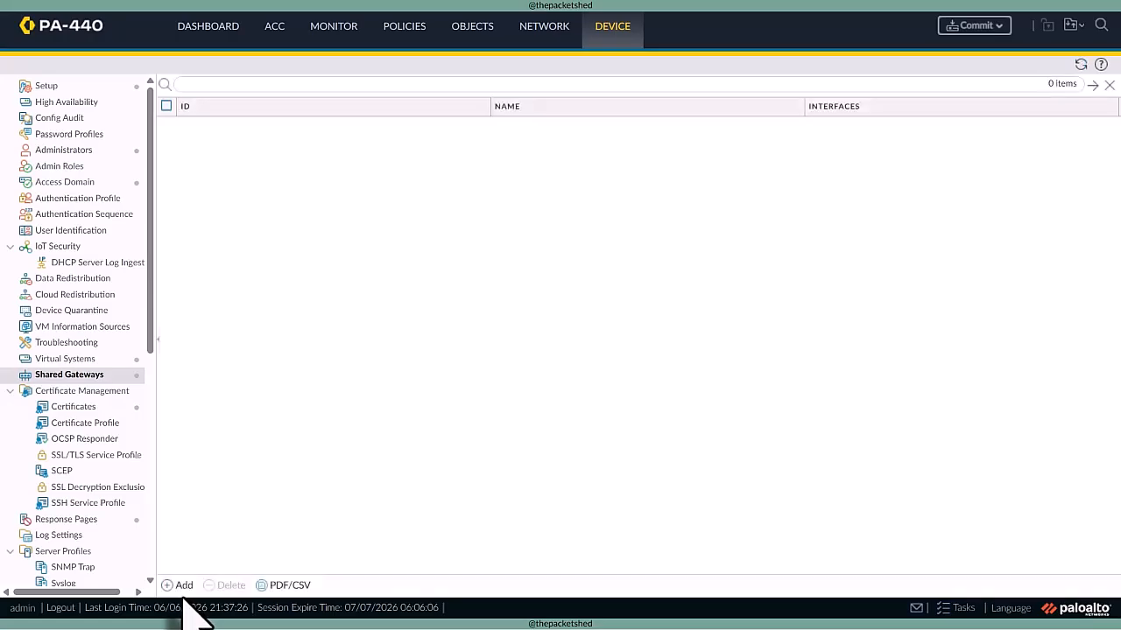
left_click(179, 584)
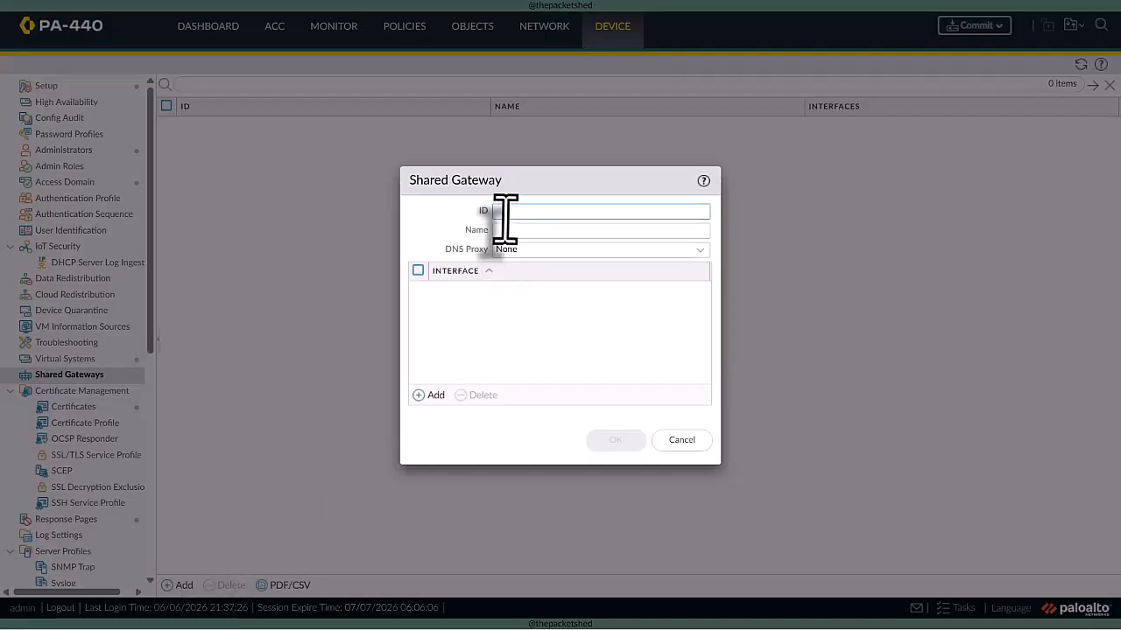
type("1")
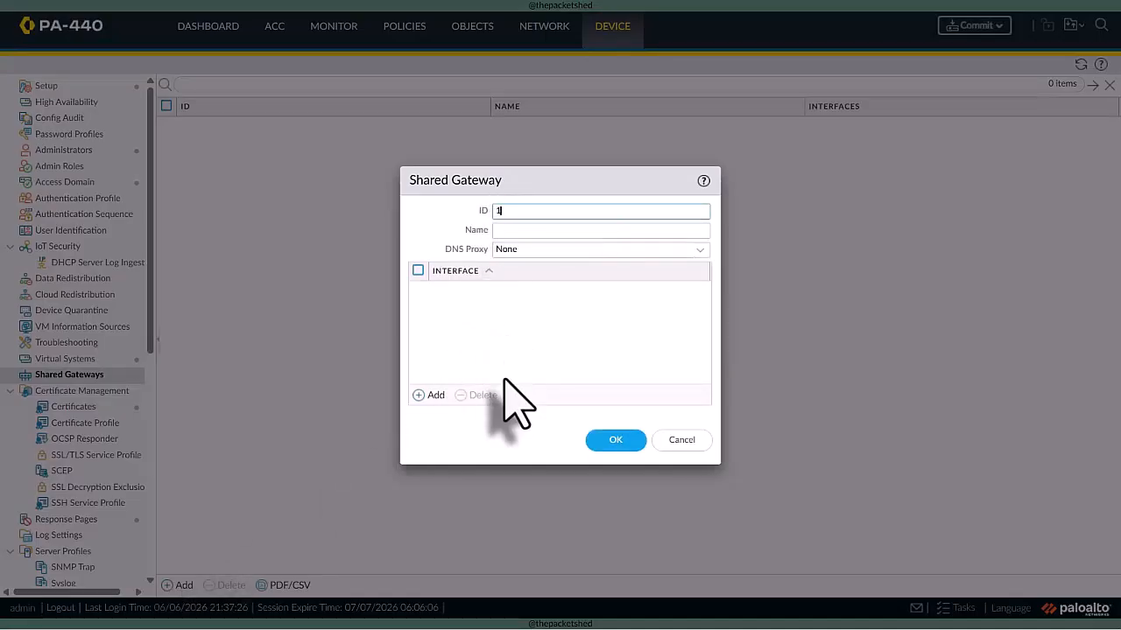
left_click(428, 395)
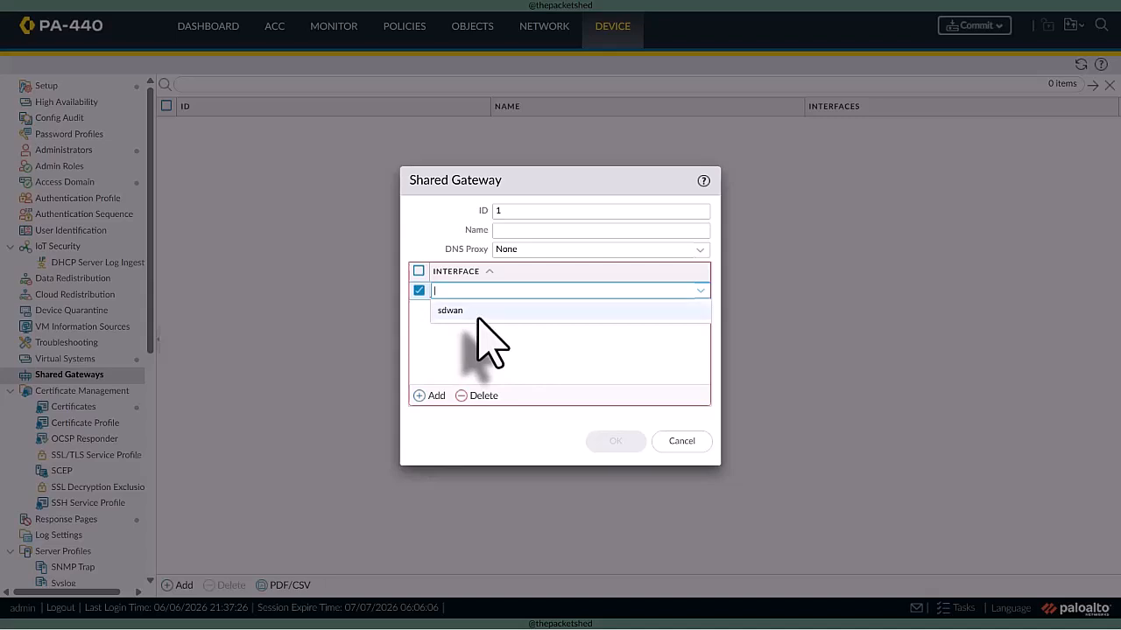
left_click(480, 394)
left_click(616, 440)
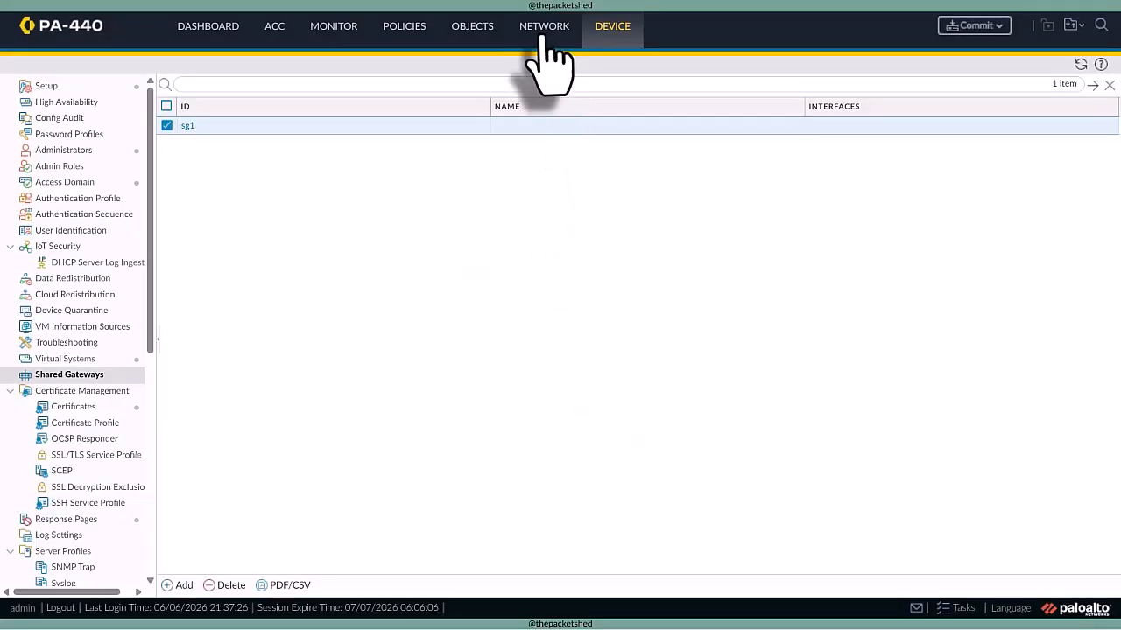
- Check which virtual systems can be chosen for interface ethernet1/4 and close its settings without changes
left_click(544, 26)
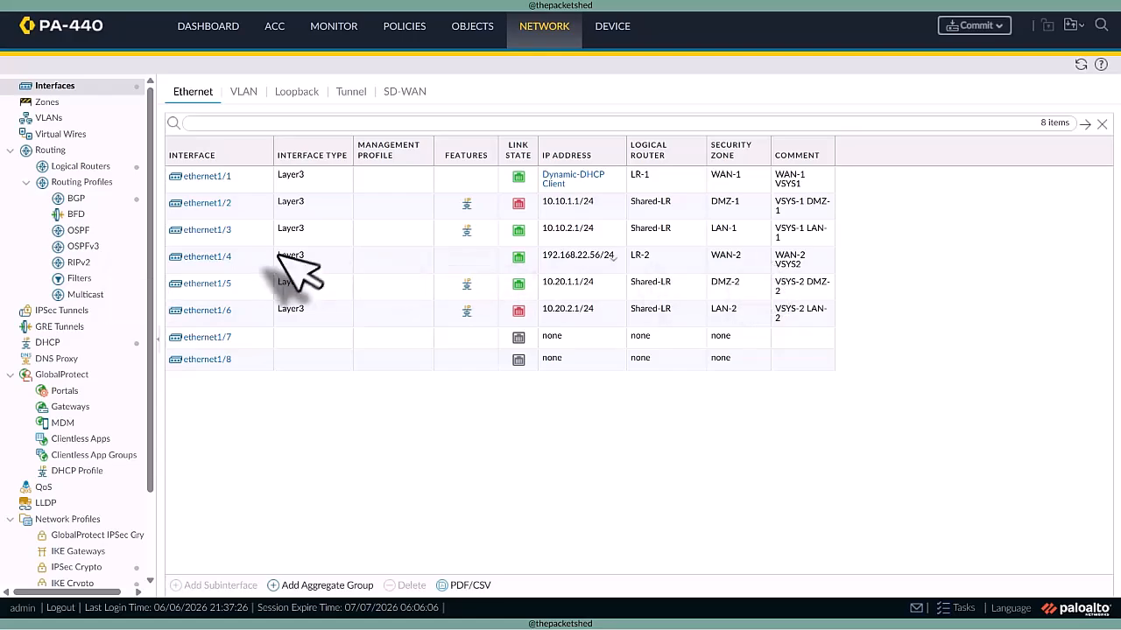
left_click(210, 257)
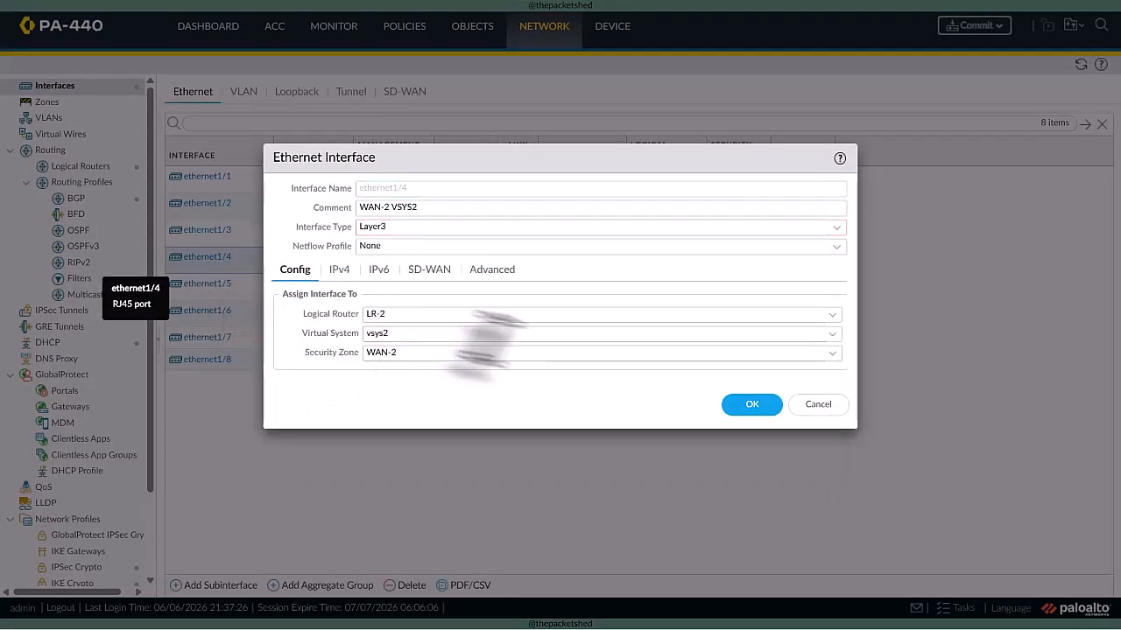
left_click(831, 335)
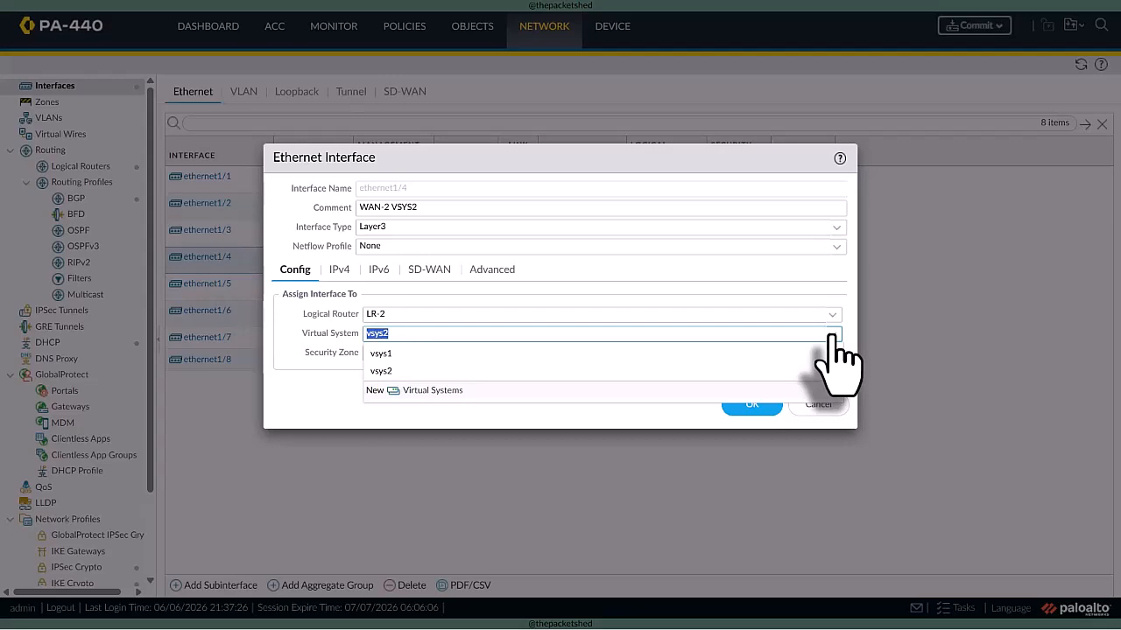
left_click(830, 335)
left_click(831, 335)
left_click(831, 336)
left_click(831, 335)
left_click(809, 414)
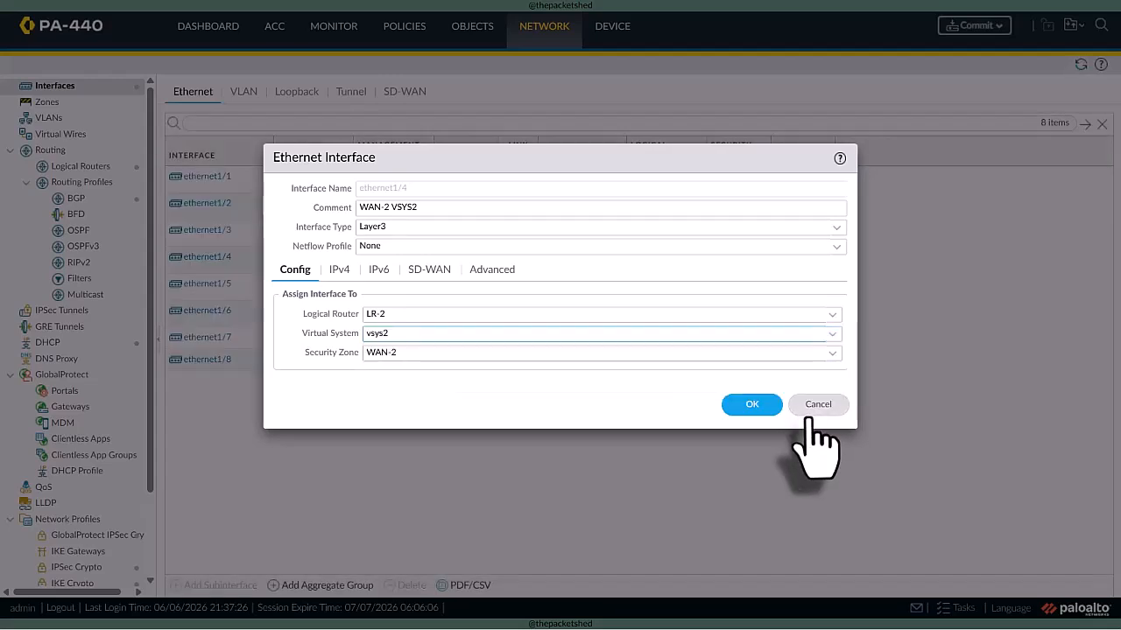
left_click(811, 409)
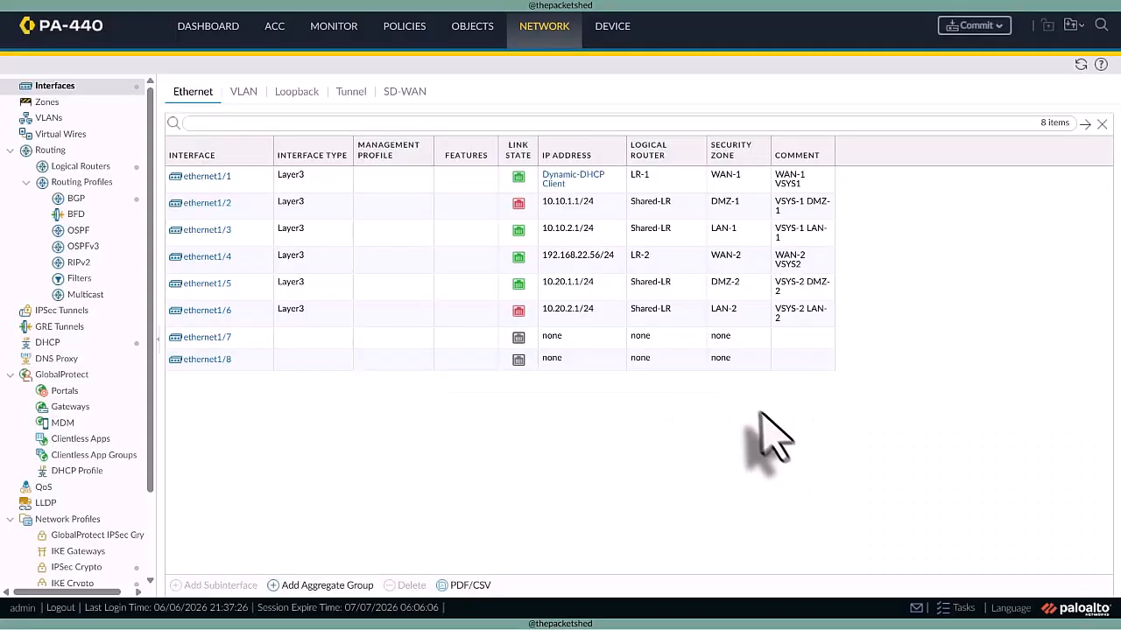
- Refresh the interface list and assign interface ethernet1/4 to virtual system sg1
left_click(1081, 65)
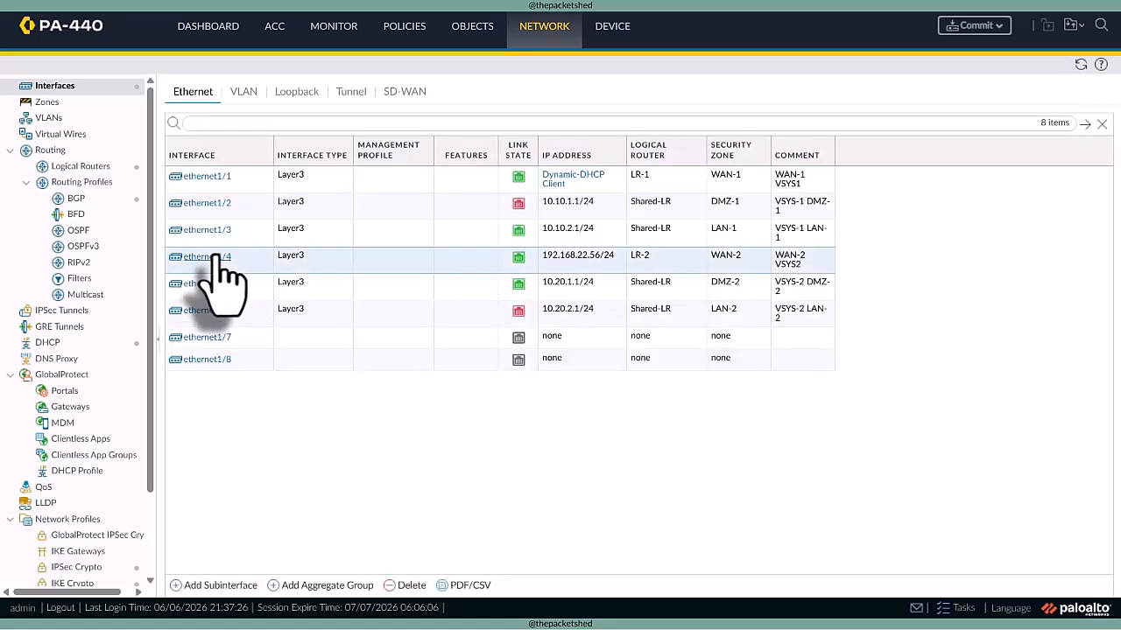
left_click(217, 283)
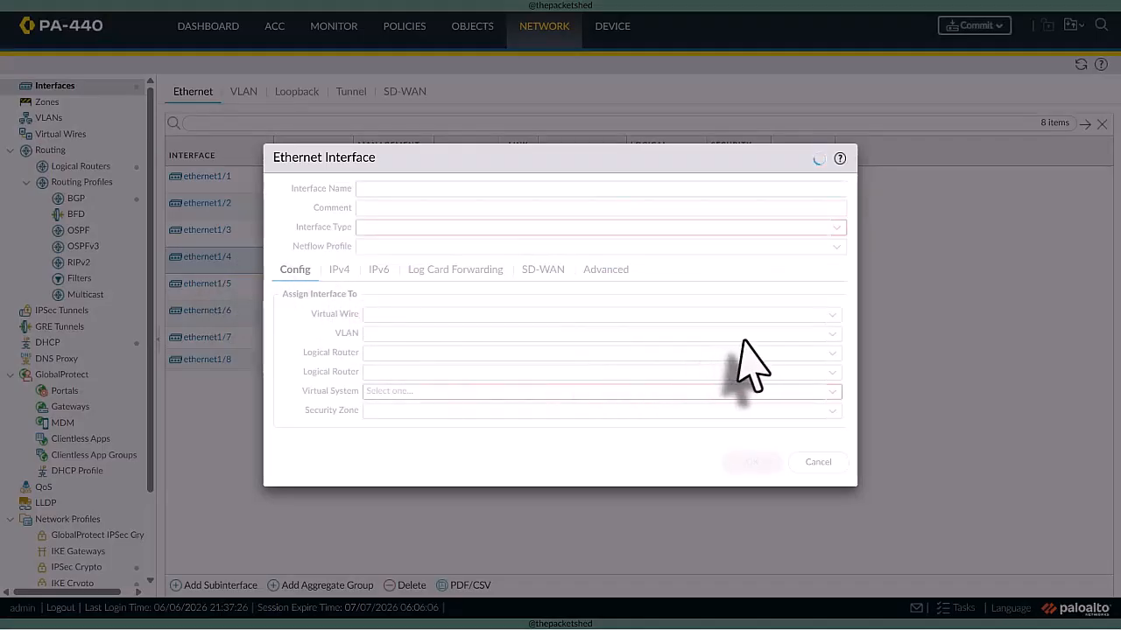
left_click(831, 334)
left_click(464, 354)
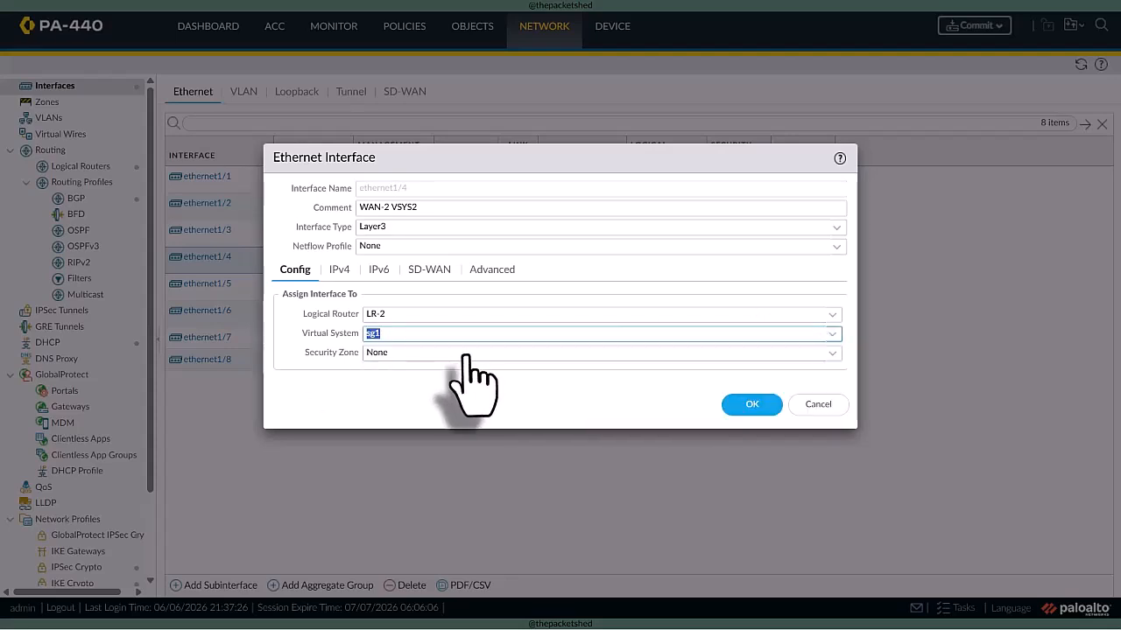
left_click_drag(303, 352, 361, 352)
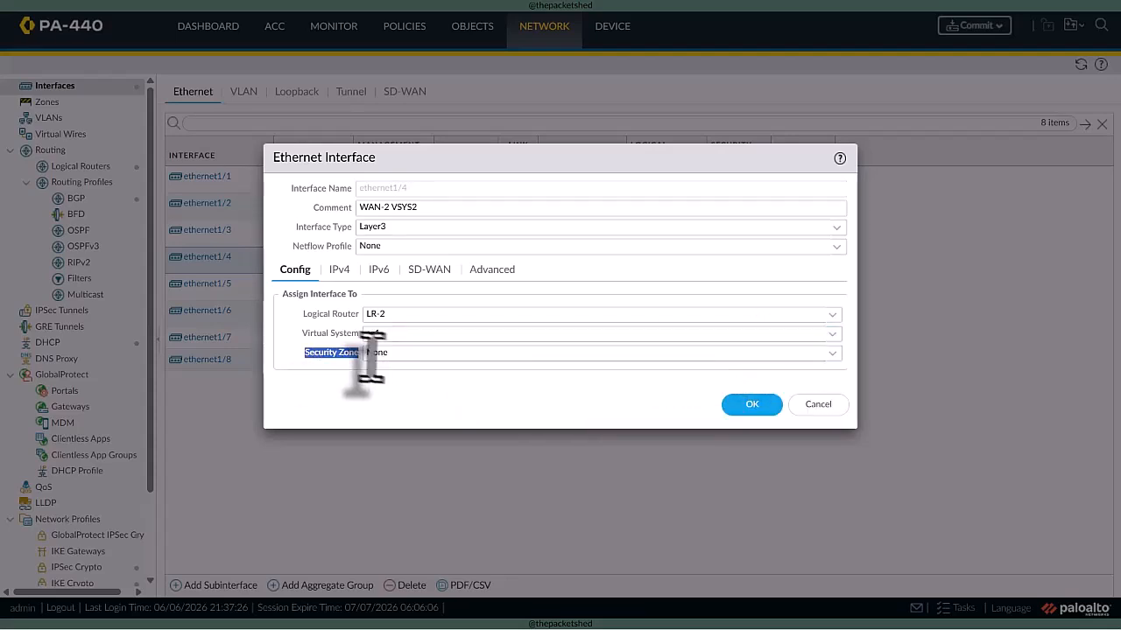
- Create a security zone Outside in sg1 with the IoT Security Default Profile log setting for ethernet1/4, and save the interface
left_click(831, 352)
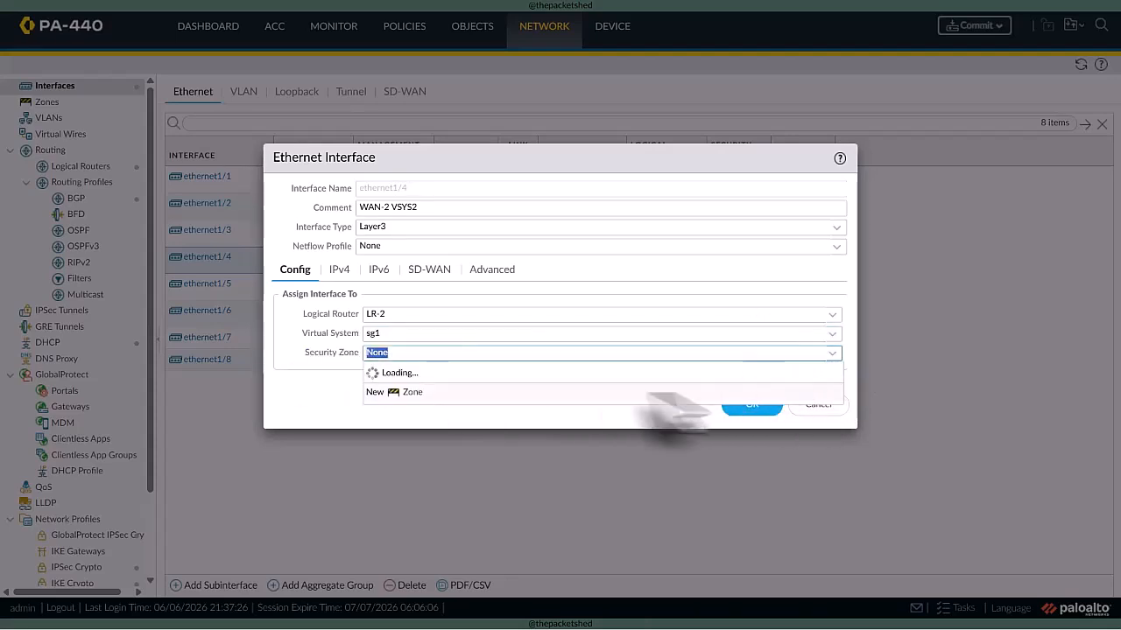
left_click(403, 394)
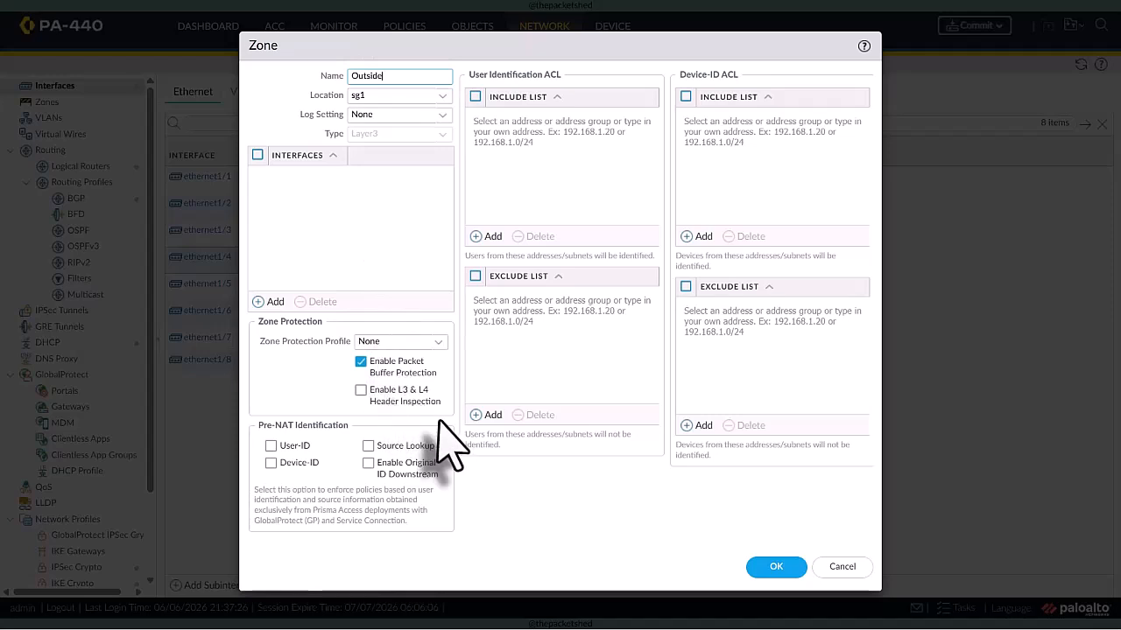
left_click(438, 115)
left_click(412, 155)
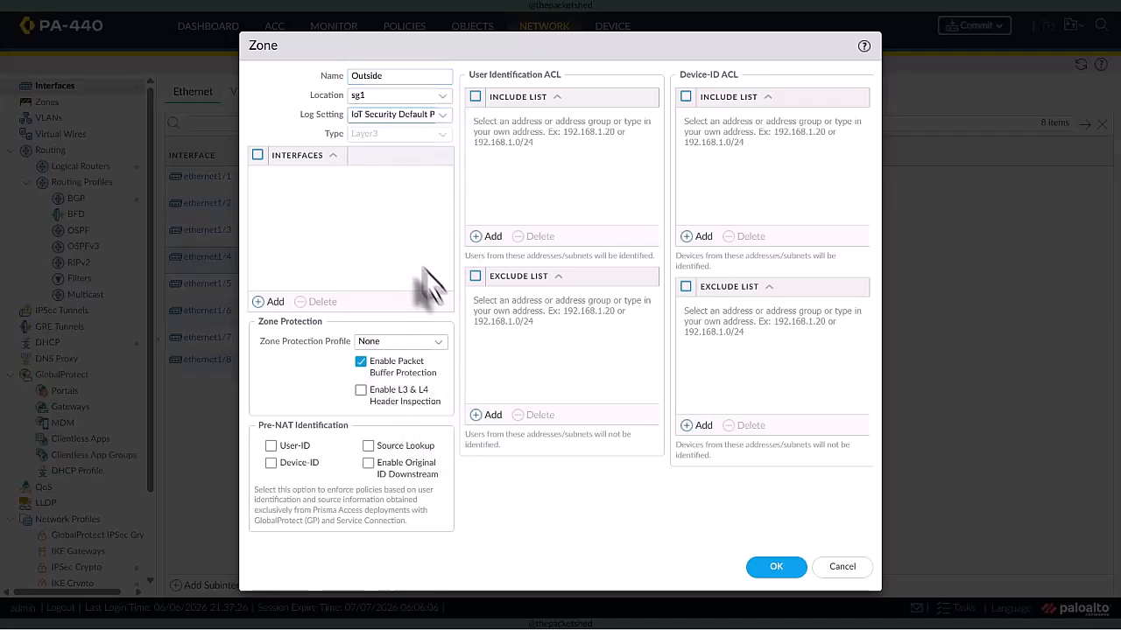
left_click(758, 566)
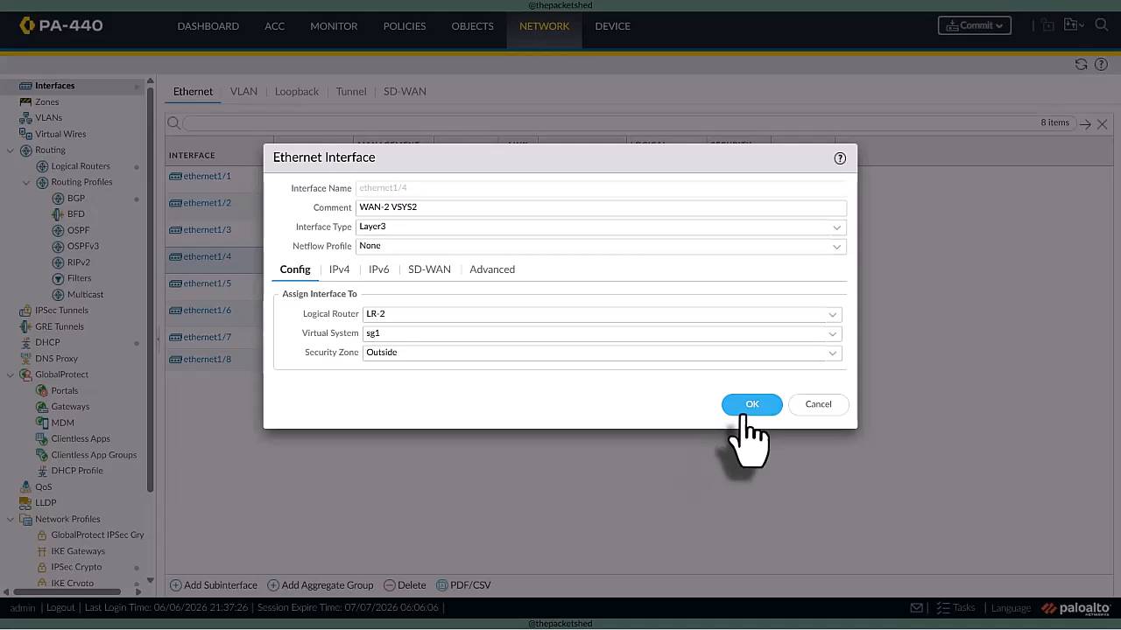
left_click(750, 405)
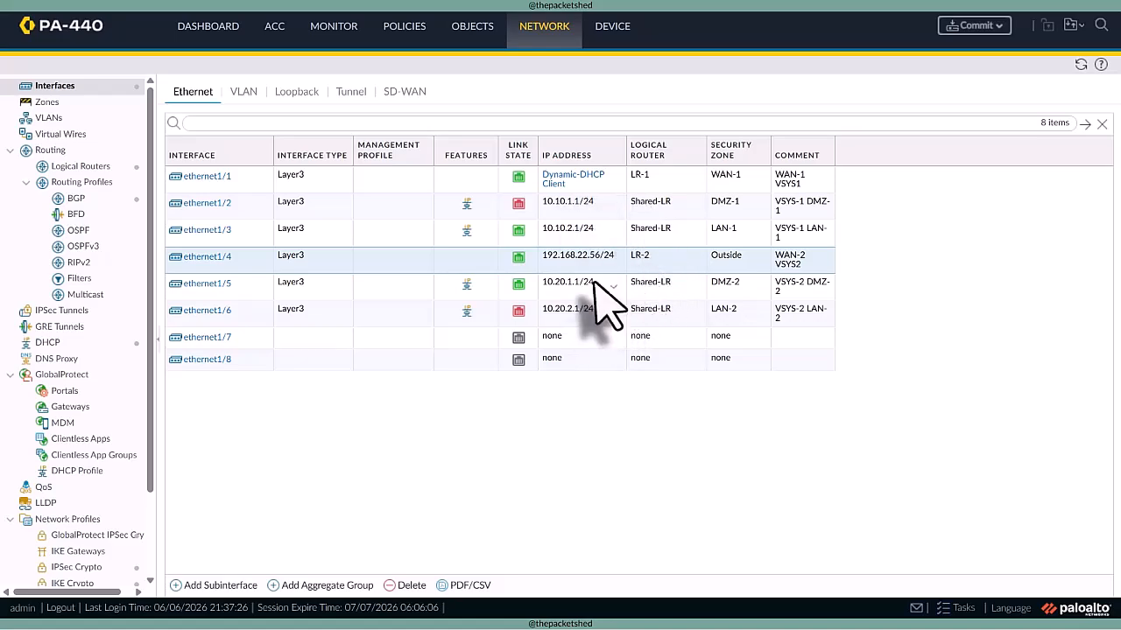
- Change the comment of interface ethernet1/4 to Shared Gateway and save it
left_click(205, 257)
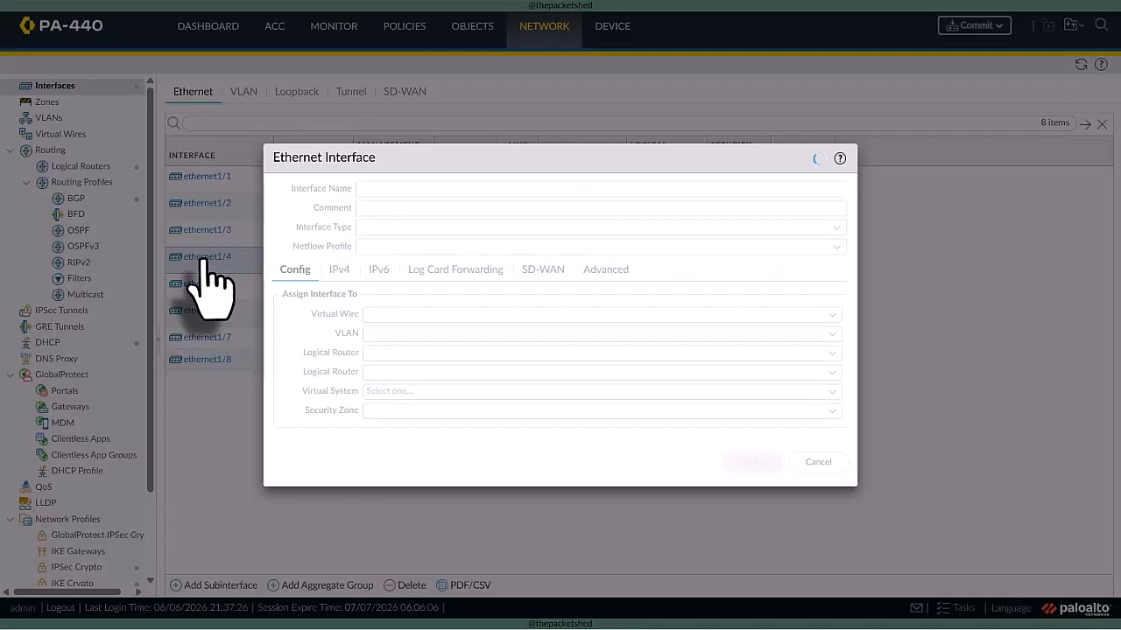
left_click_drag(419, 208, 382, 211)
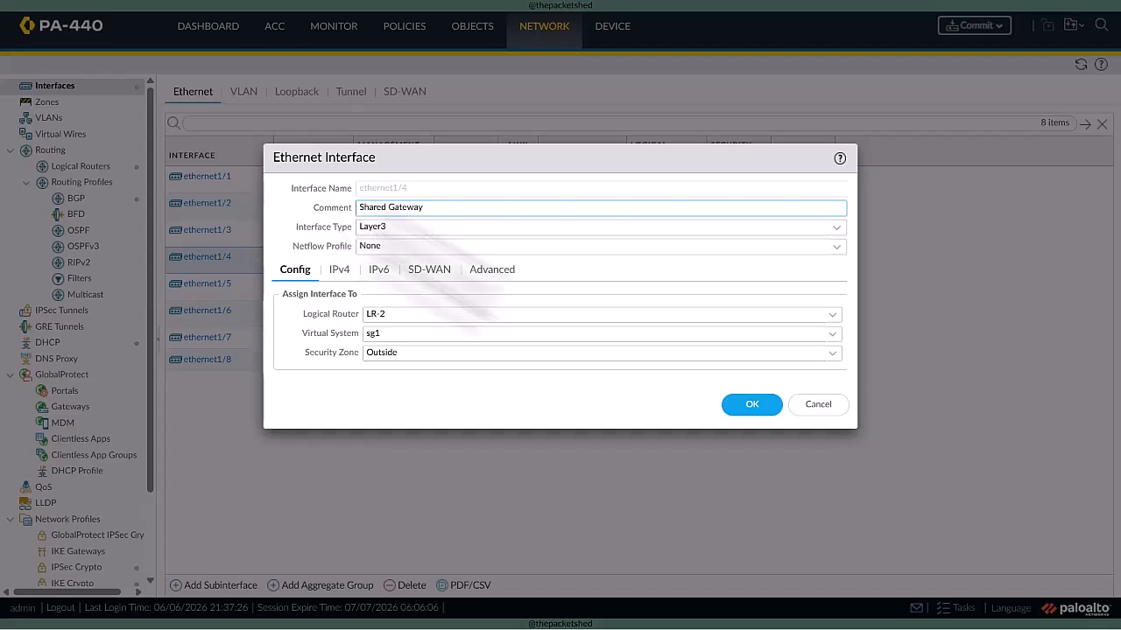
left_click(751, 404)
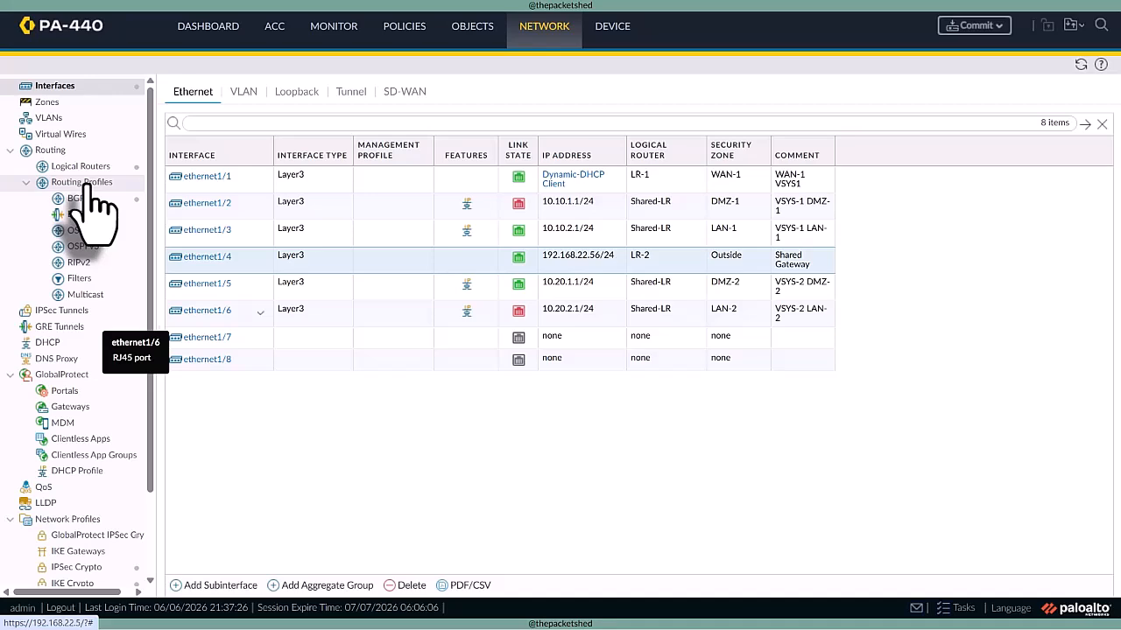
- Add sg1 to the virtual systems of the external zone VSYS1-EXT and save the zone
left_click(87, 103)
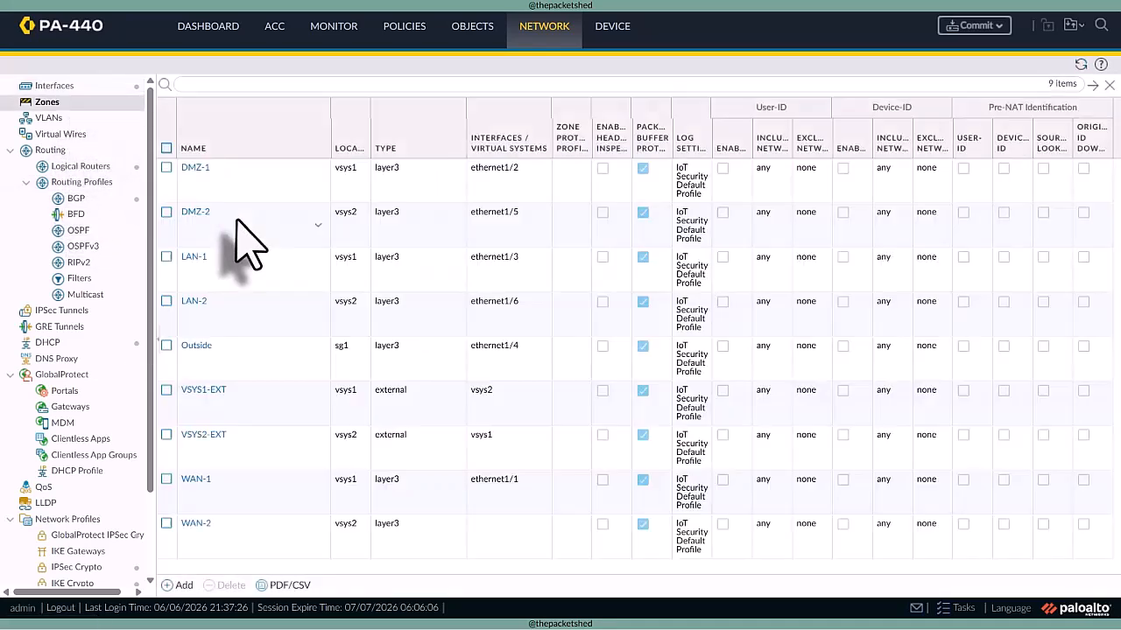
left_click(207, 391)
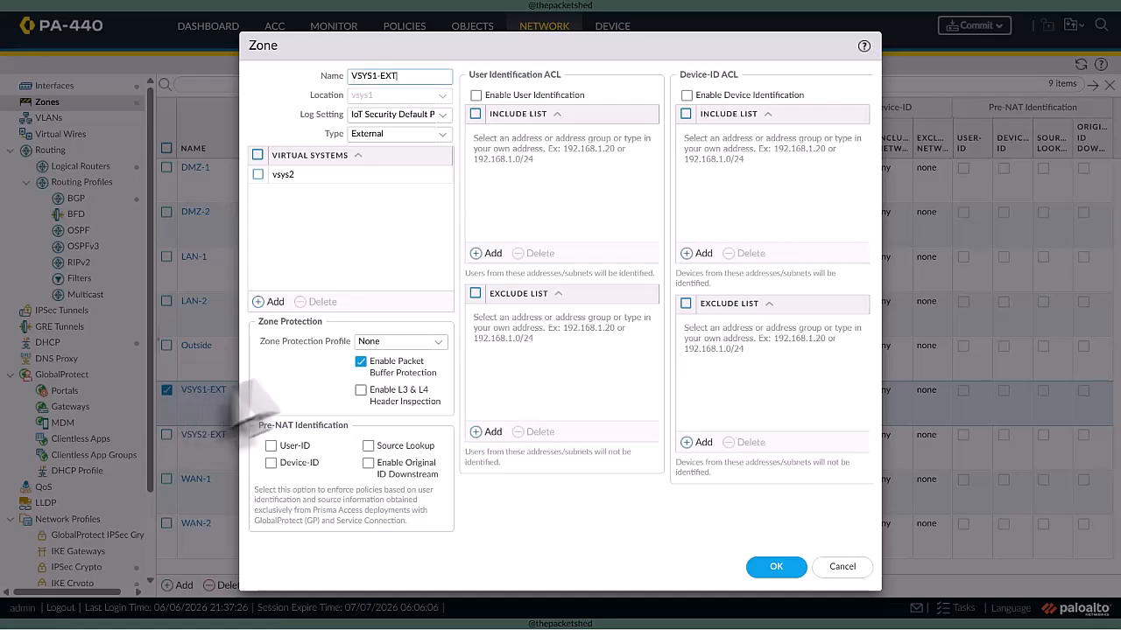
left_click(273, 304)
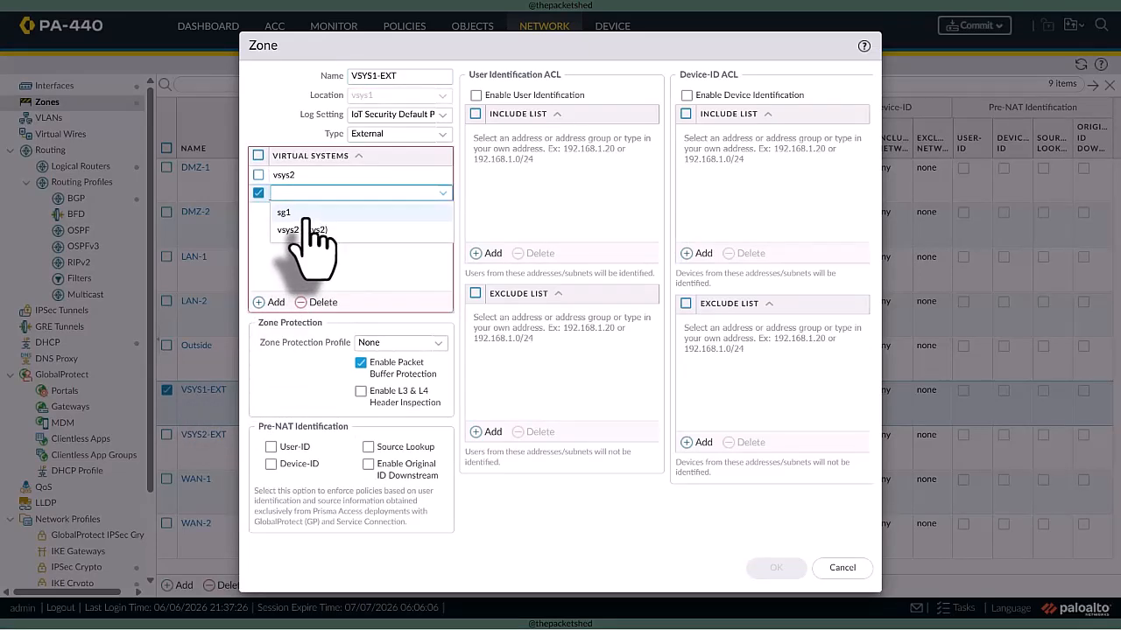
left_click(304, 214)
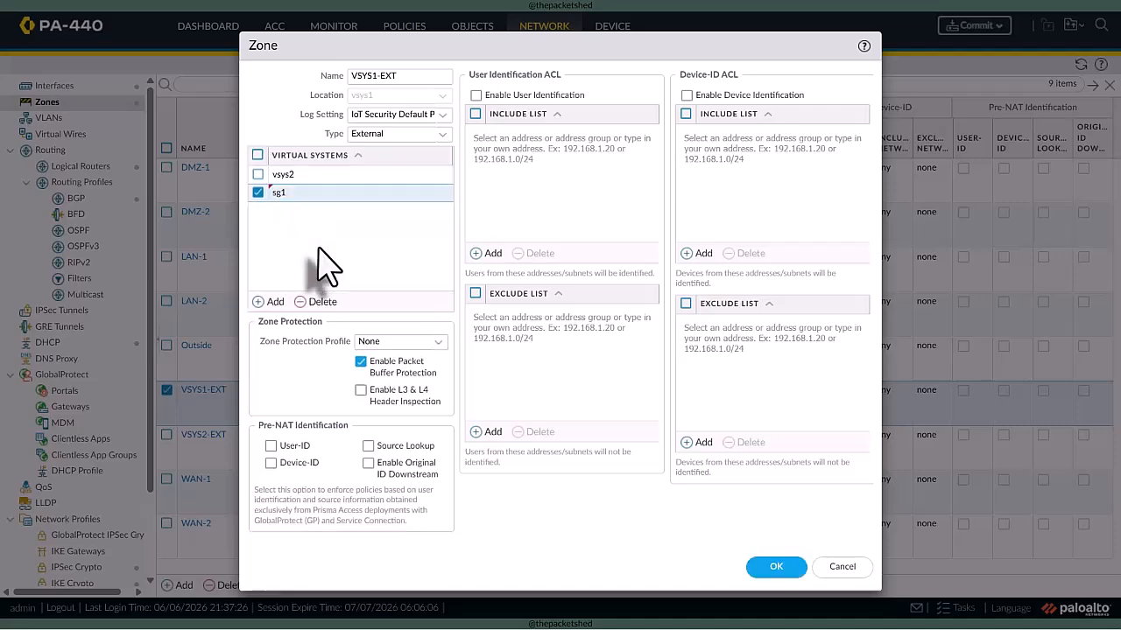
left_click(776, 568)
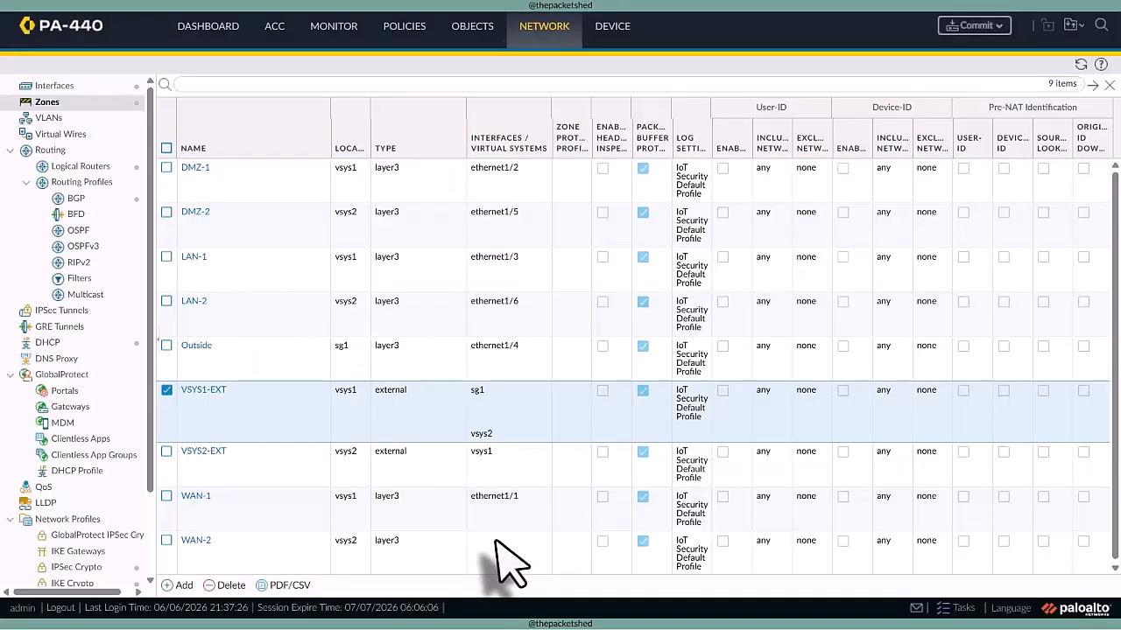
- Add sg1 to the virtual systems of the external zone VSYS2-EXT and save the zone
left_click(206, 452)
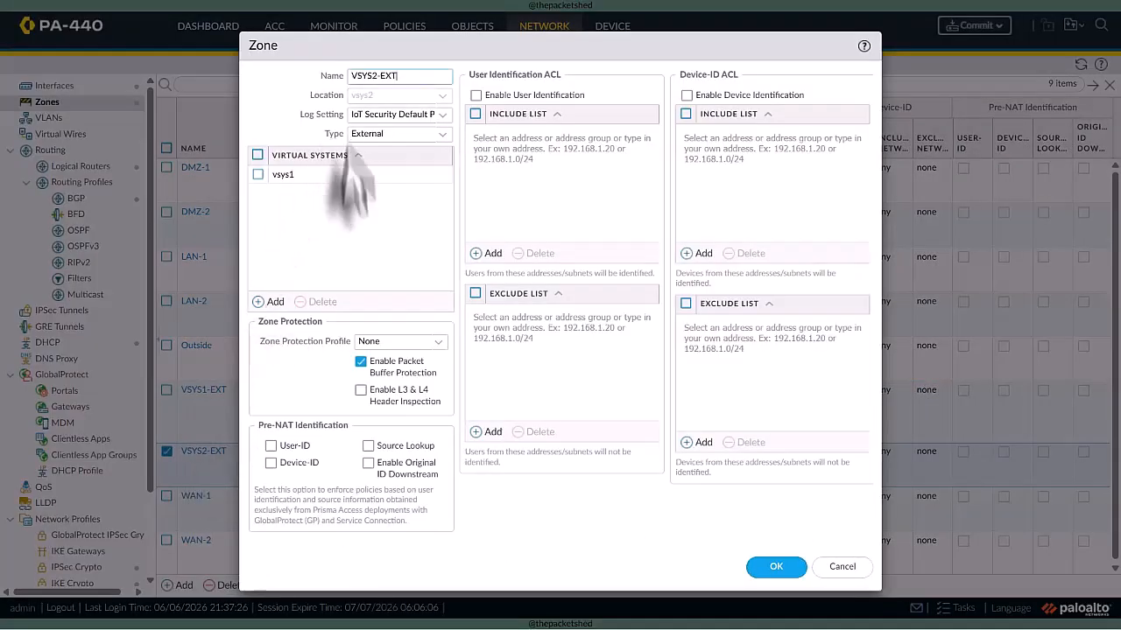
left_click(268, 301)
left_click(286, 213)
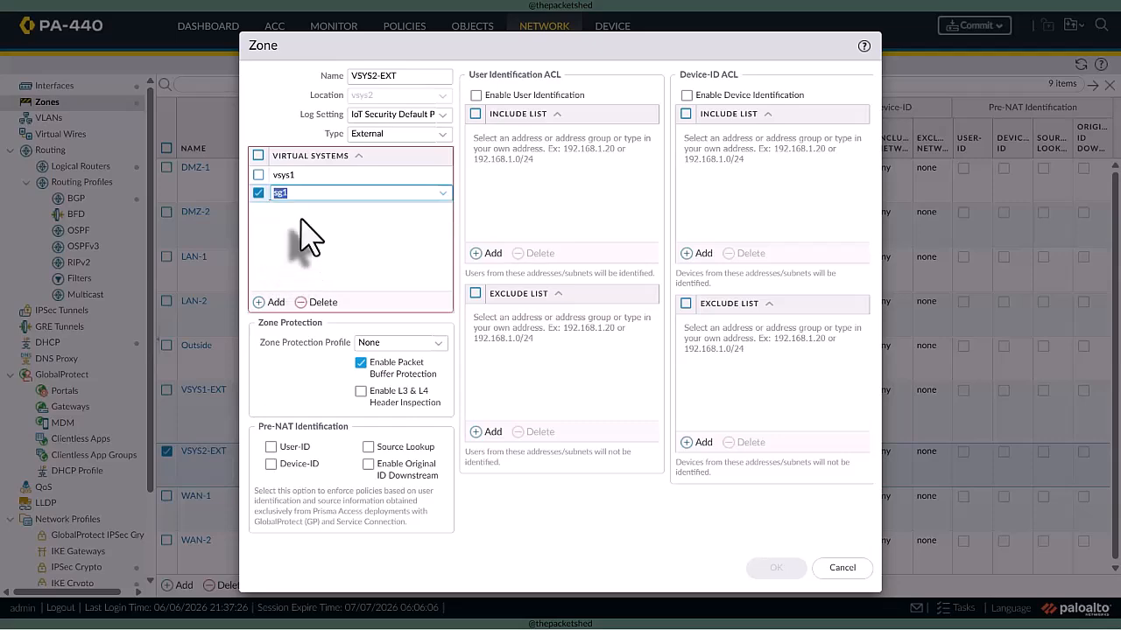
left_click(787, 570)
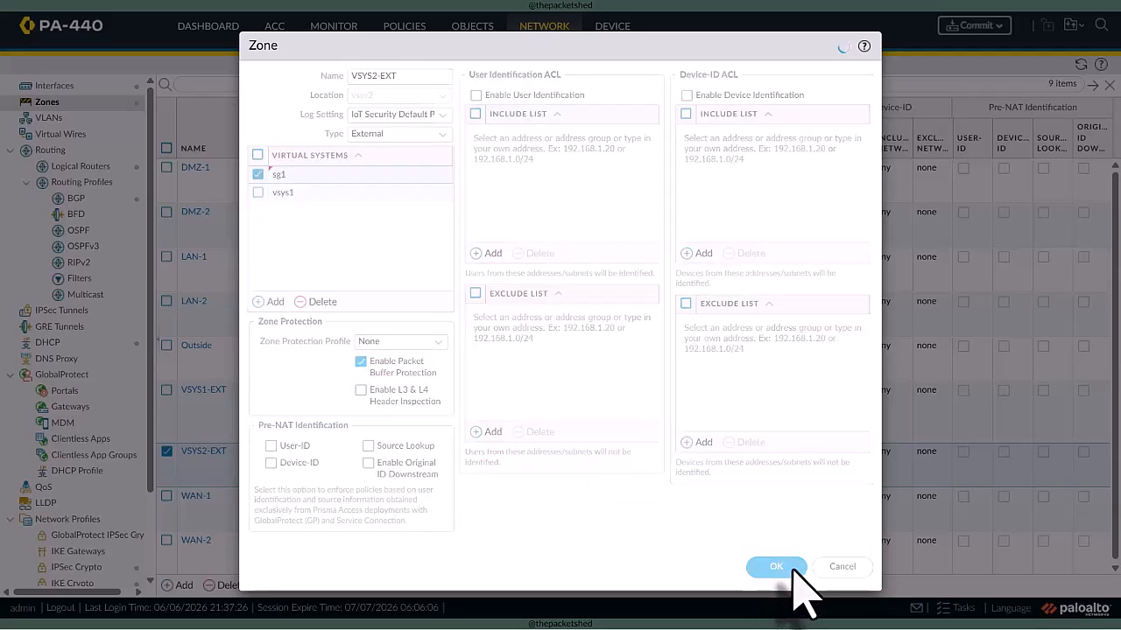
- Remove logical router LR-1 from virtual system vsys1 and save the virtual system
left_click(618, 37)
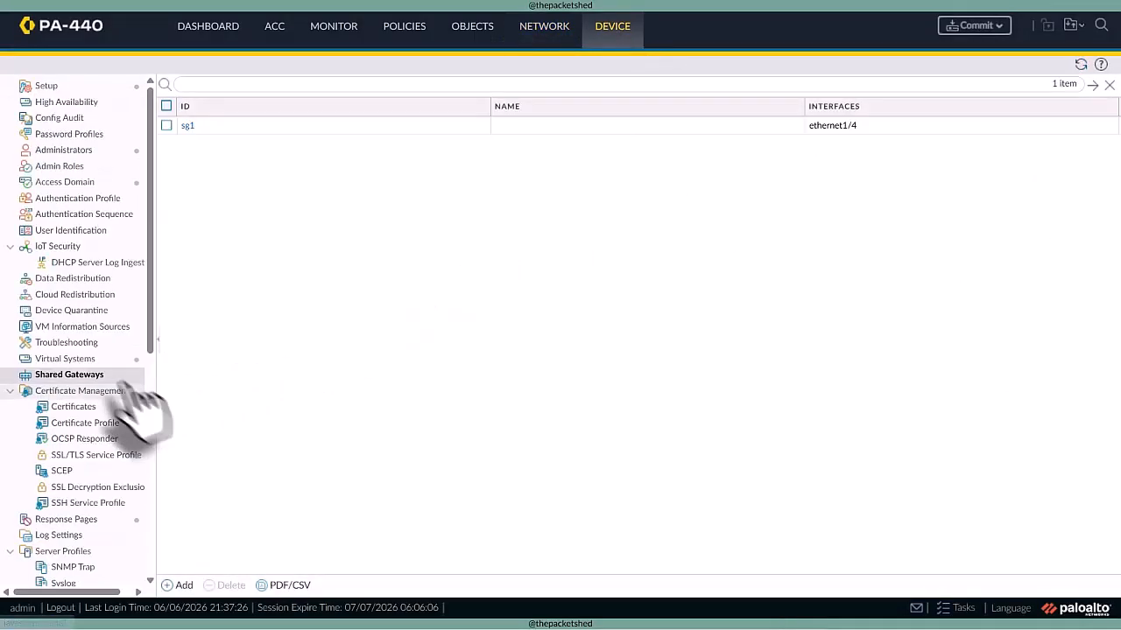
left_click(87, 359)
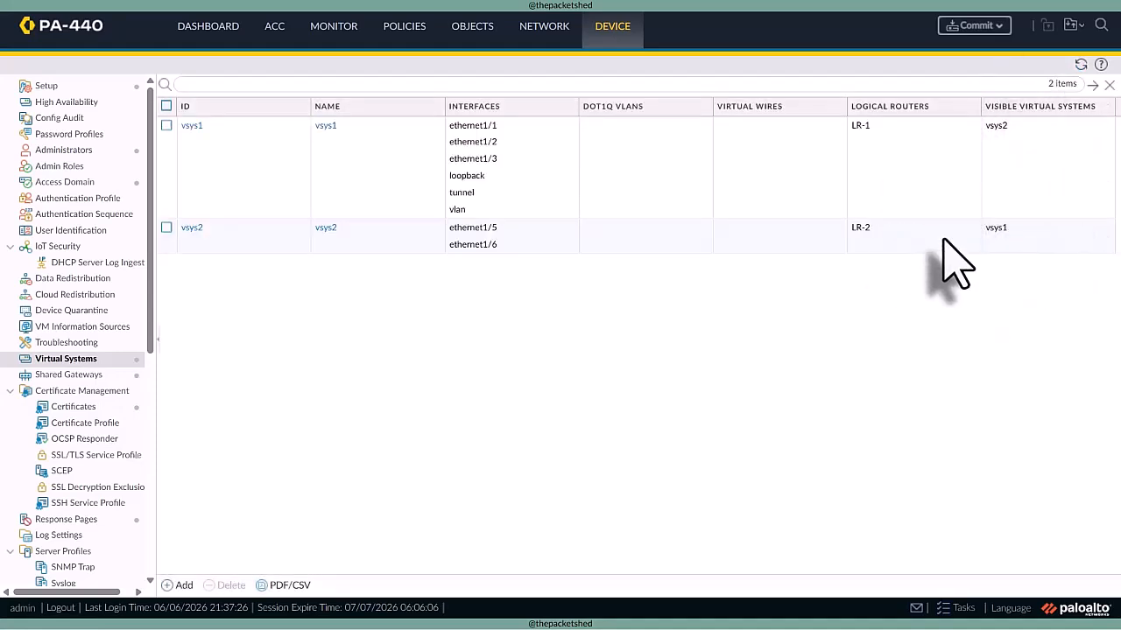
left_click(192, 125)
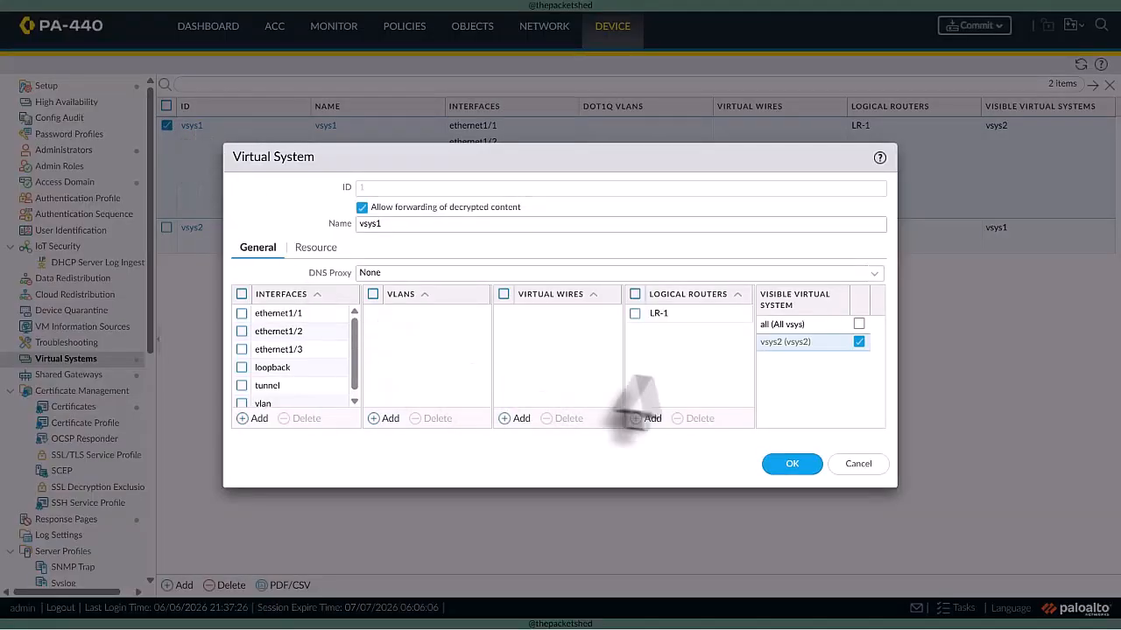
left_click(634, 313)
left_click(700, 419)
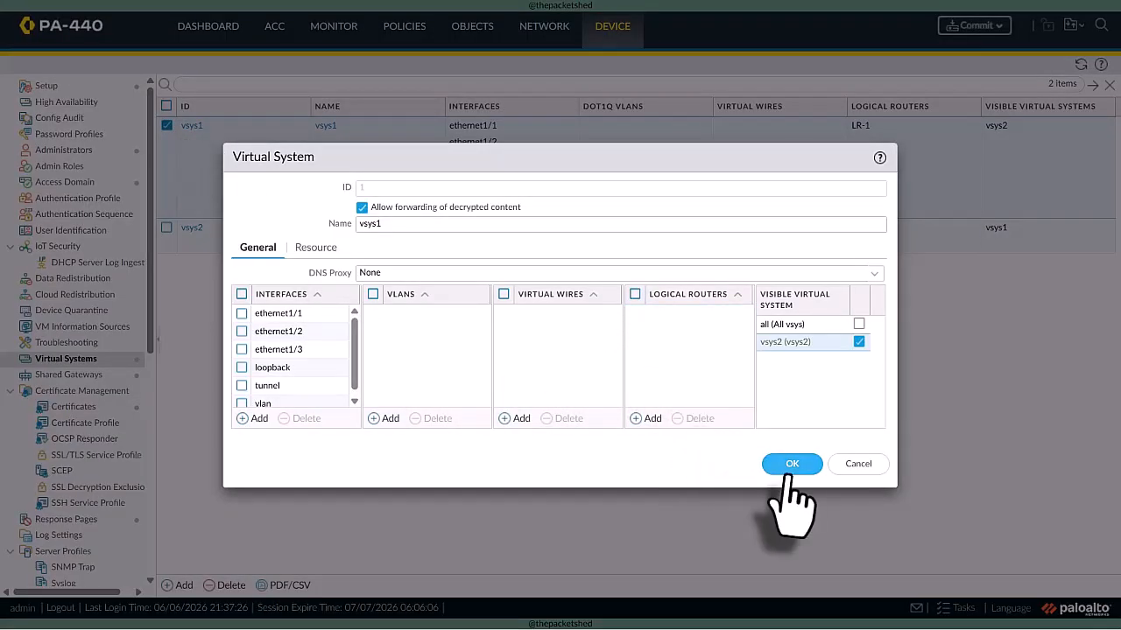
left_click(792, 464)
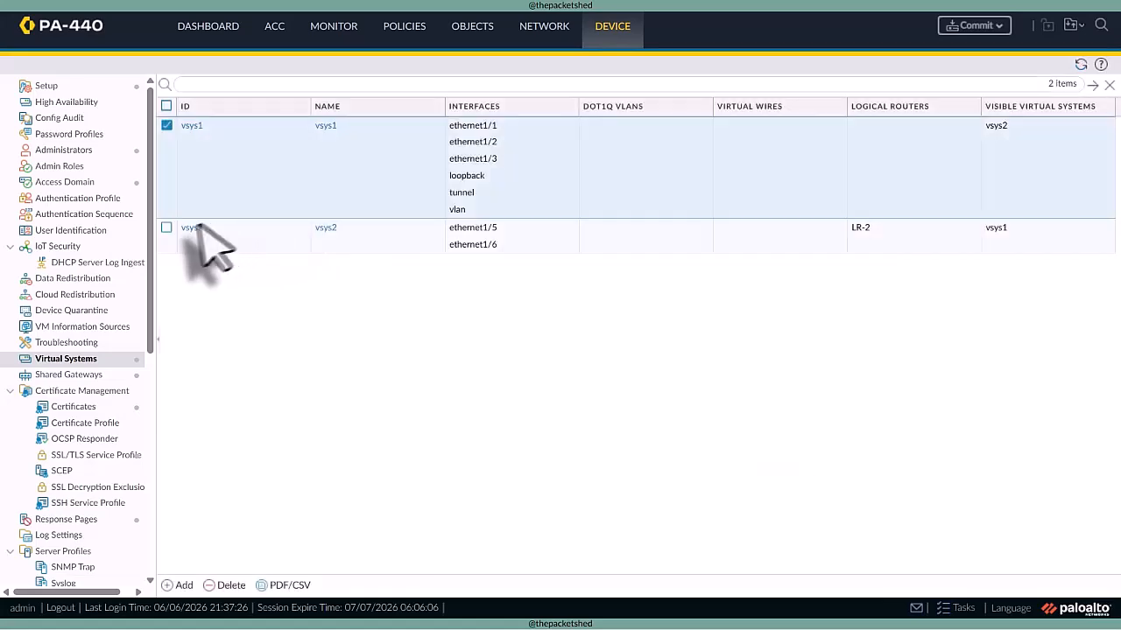
- Remove logical router LR-2 from virtual system vsys2 and save the virtual system
left_click(192, 228)
left_click(635, 313)
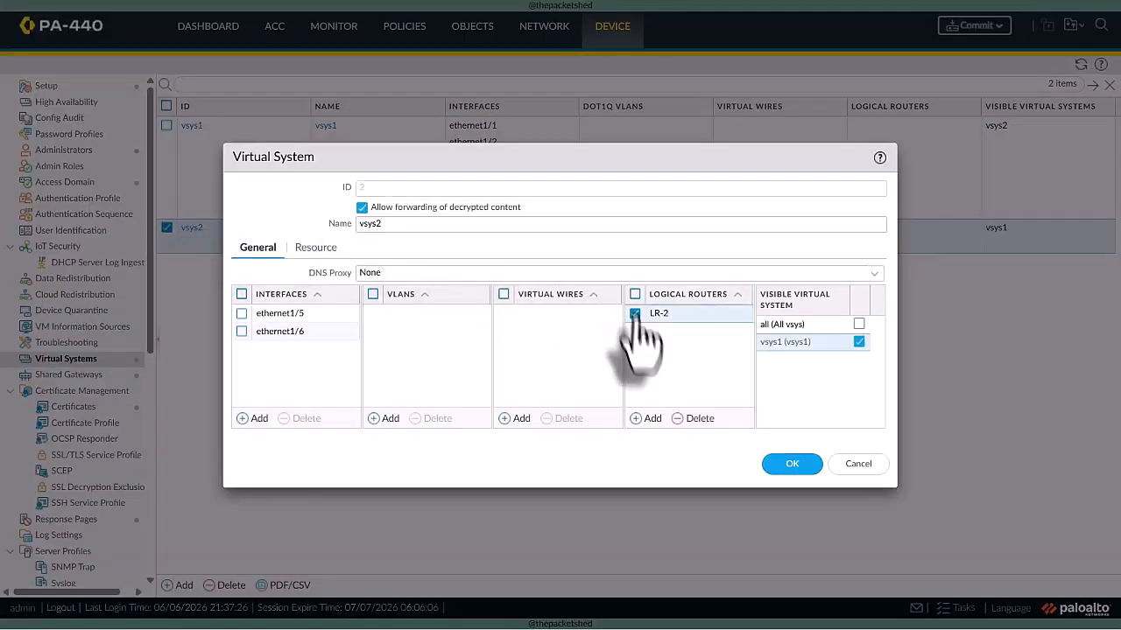
left_click(700, 420)
left_click(792, 464)
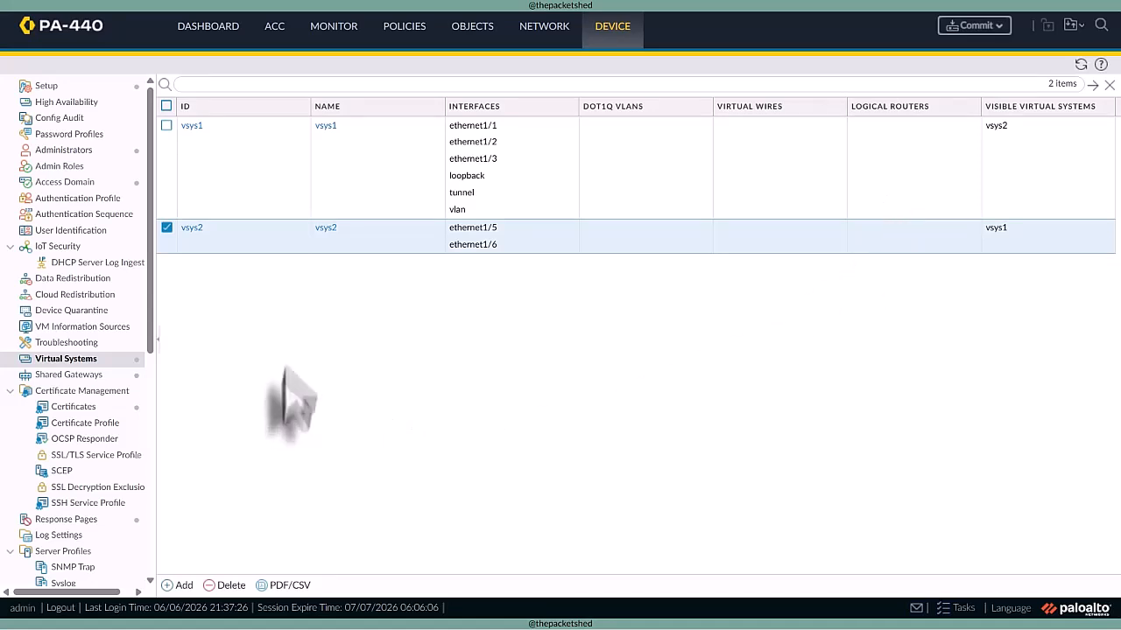
- Start a new NAT policy rule for the shared gateway sg1 and enter a name for outbound traffic
left_click(411, 44)
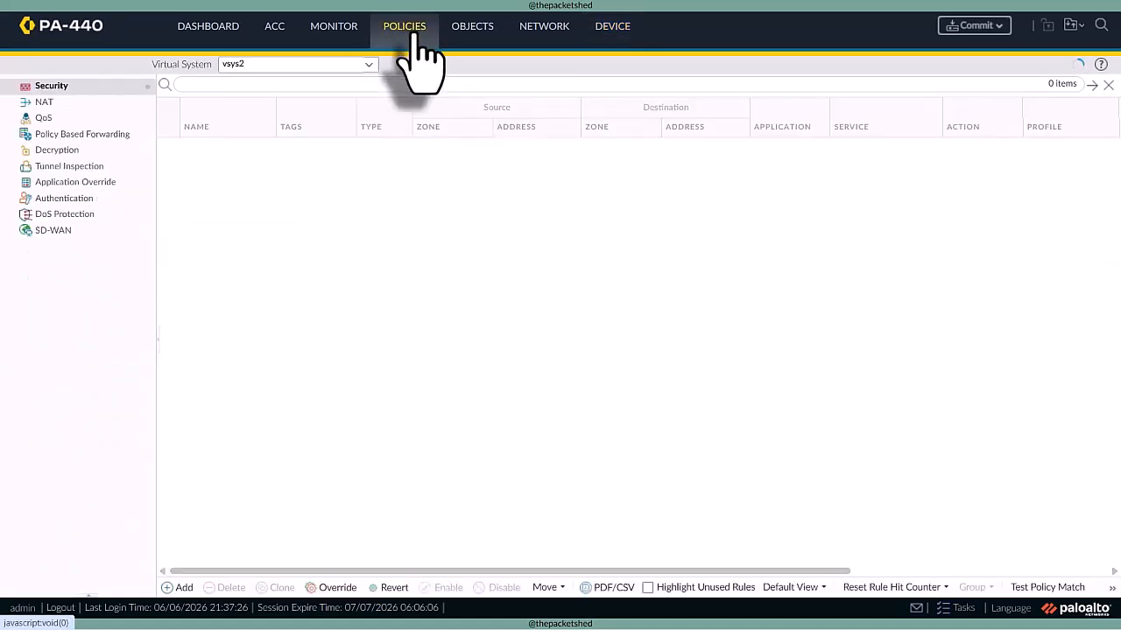
left_click(99, 104)
left_click(363, 66)
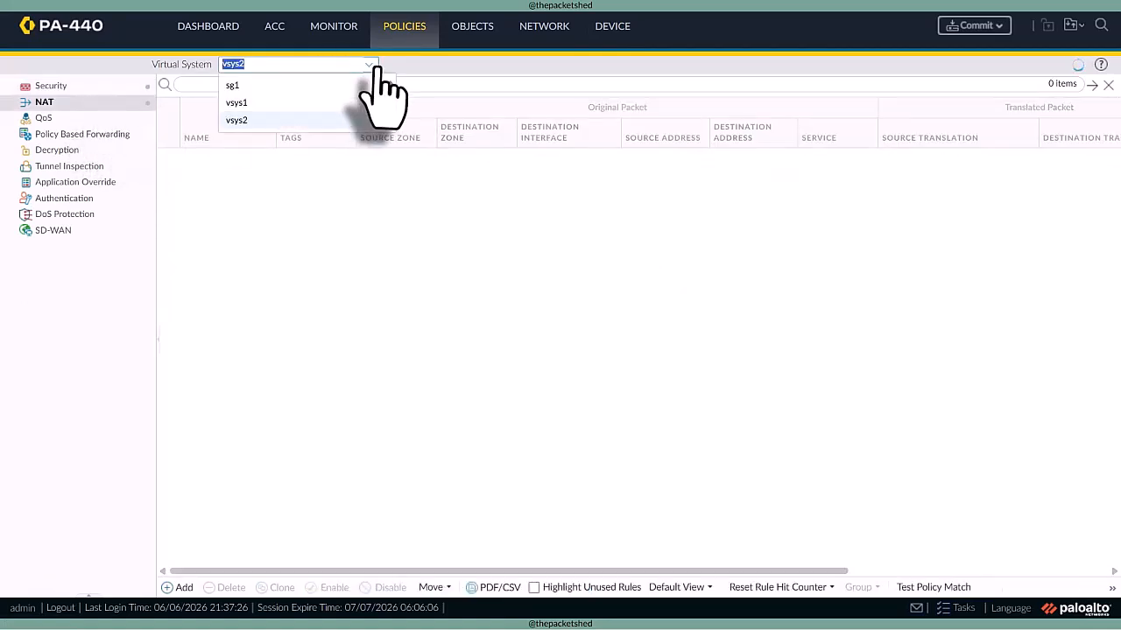
left_click(306, 86)
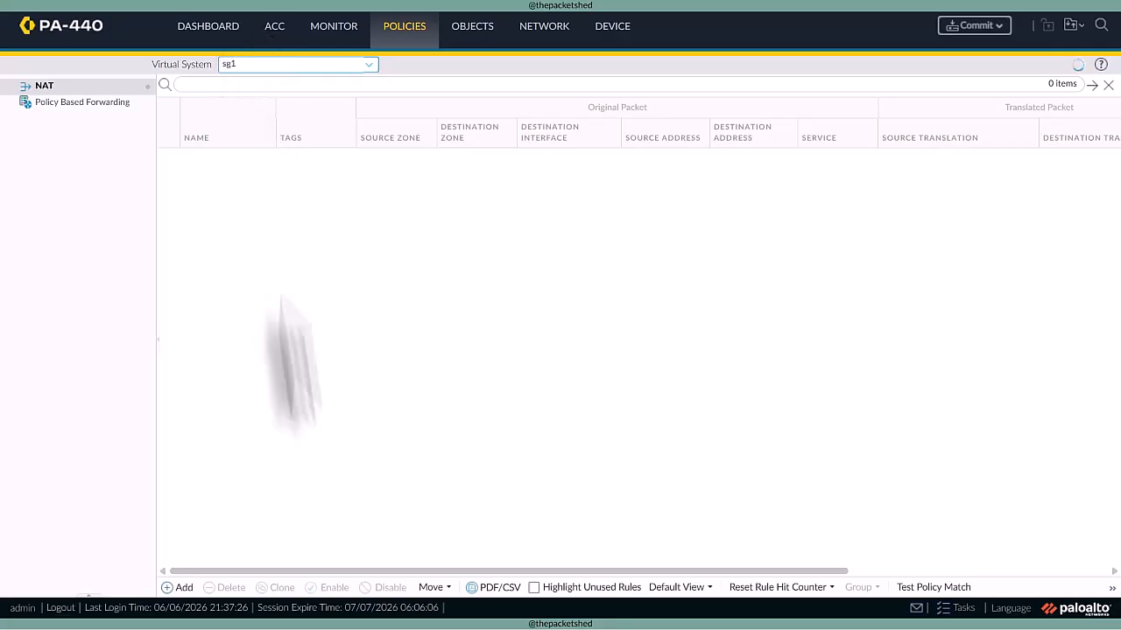
left_click(179, 589)
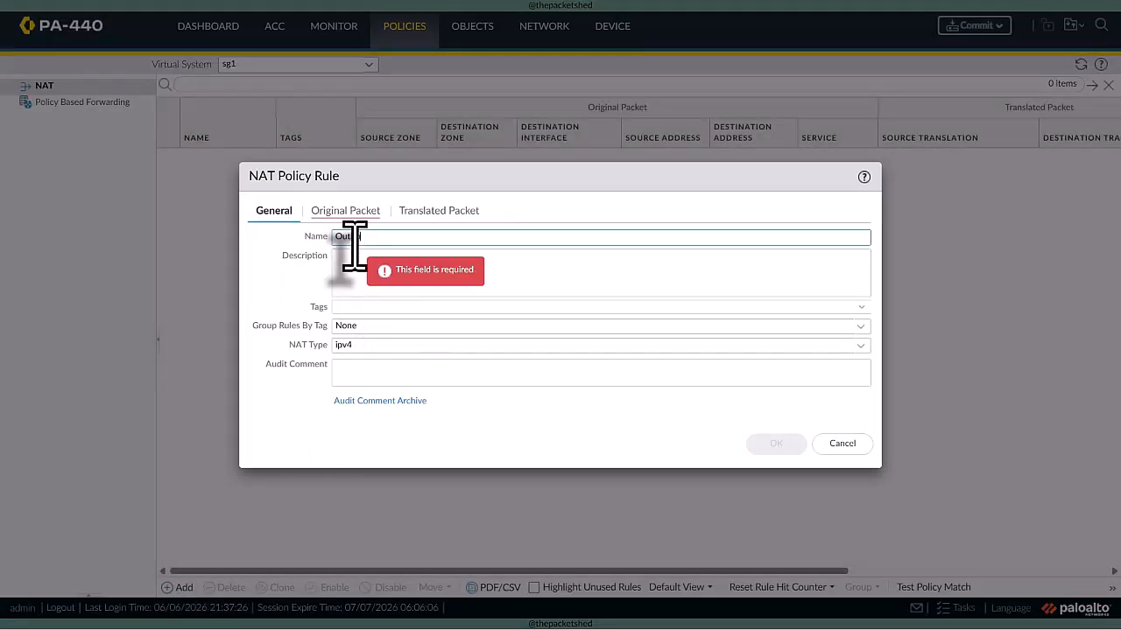
- Match any source zone and destination zone Outside in the new NAT rule's original packet, and open its packet translation settings
left_click(345, 211)
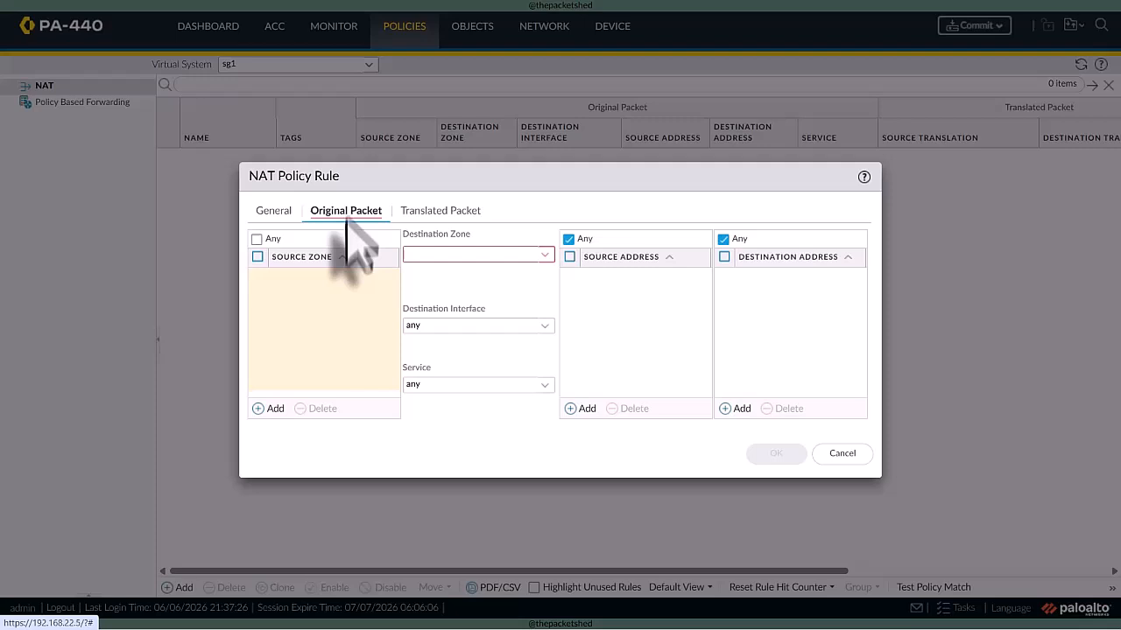
left_click(270, 409)
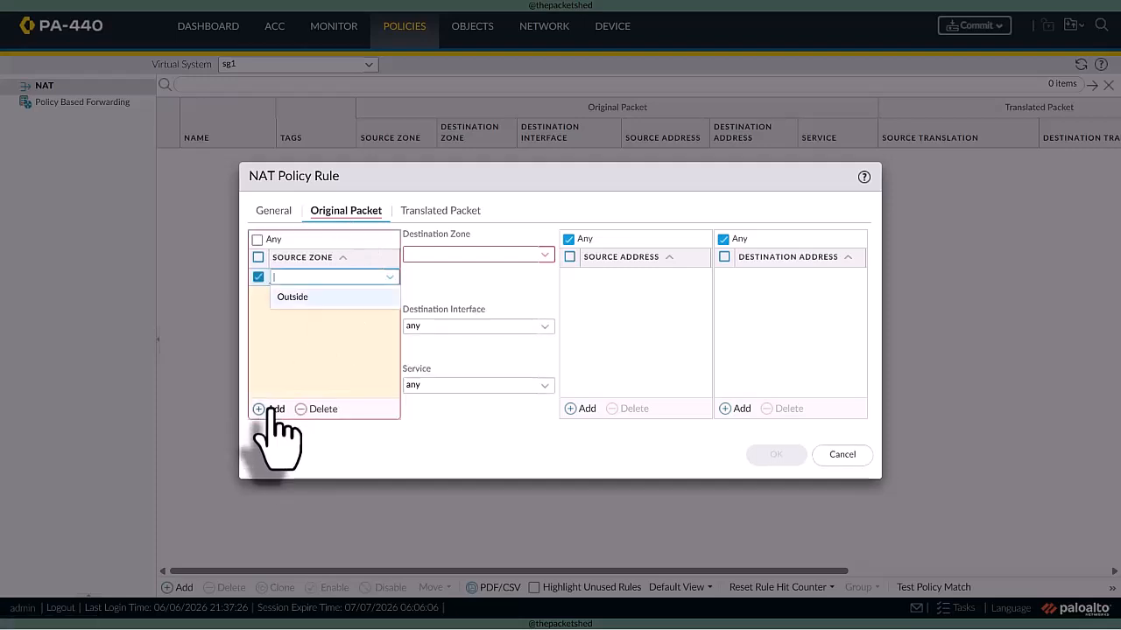
left_click(256, 239)
left_click(541, 256)
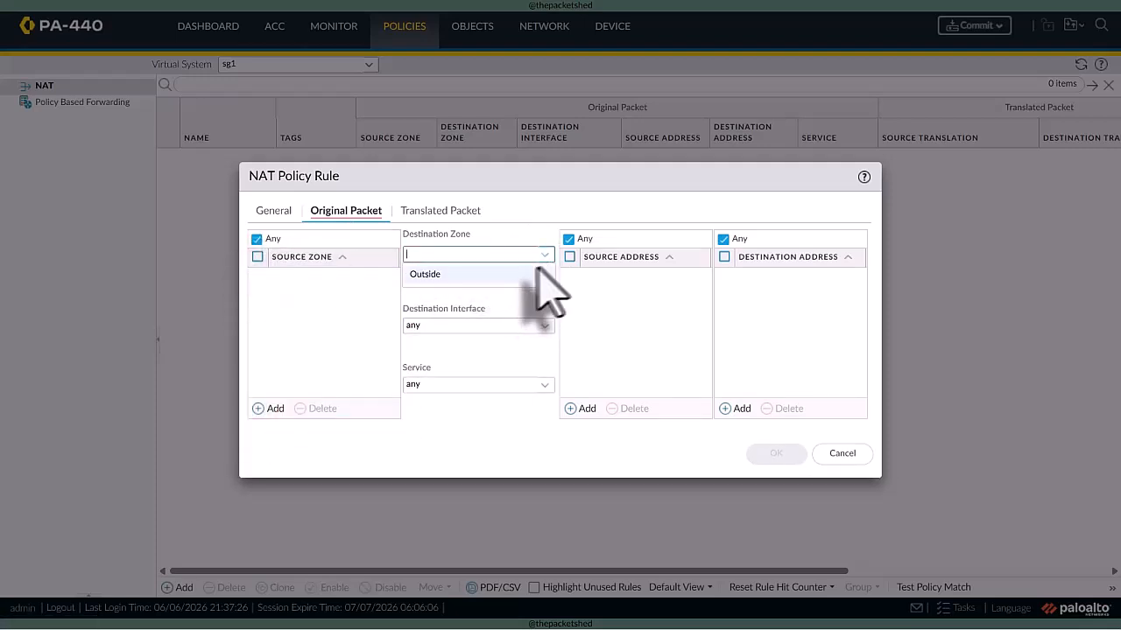
left_click(525, 275)
left_click(442, 211)
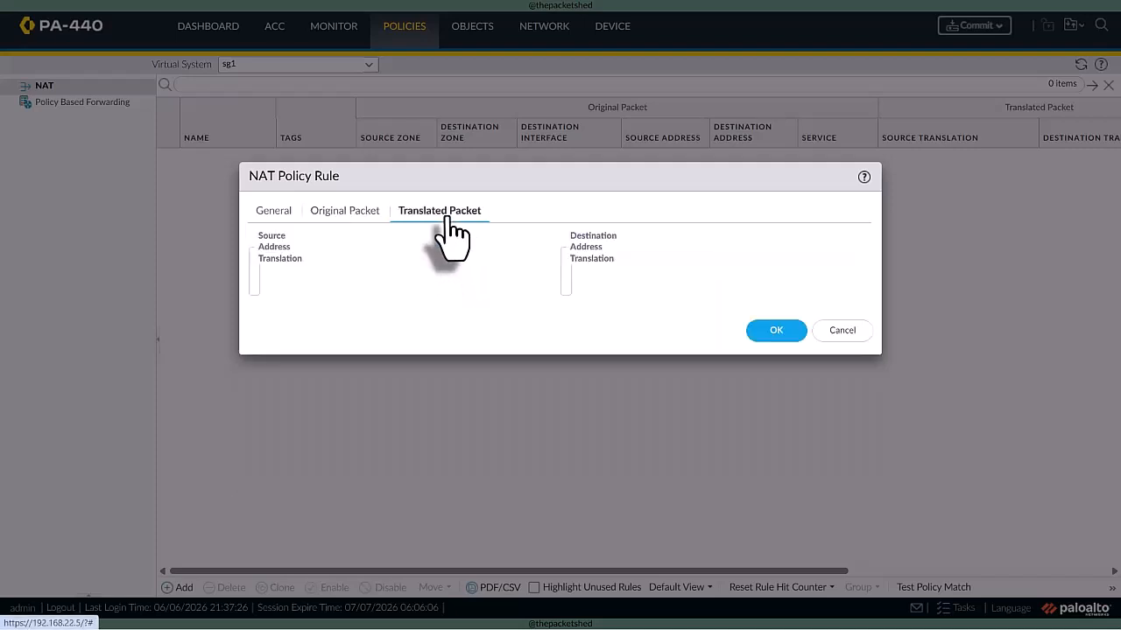
- Set the NAT rule's source translation to Dynamic IP And Port using interface address ethernet1/4 with 192.168.22.56/24, and save the rule
left_click(543, 255)
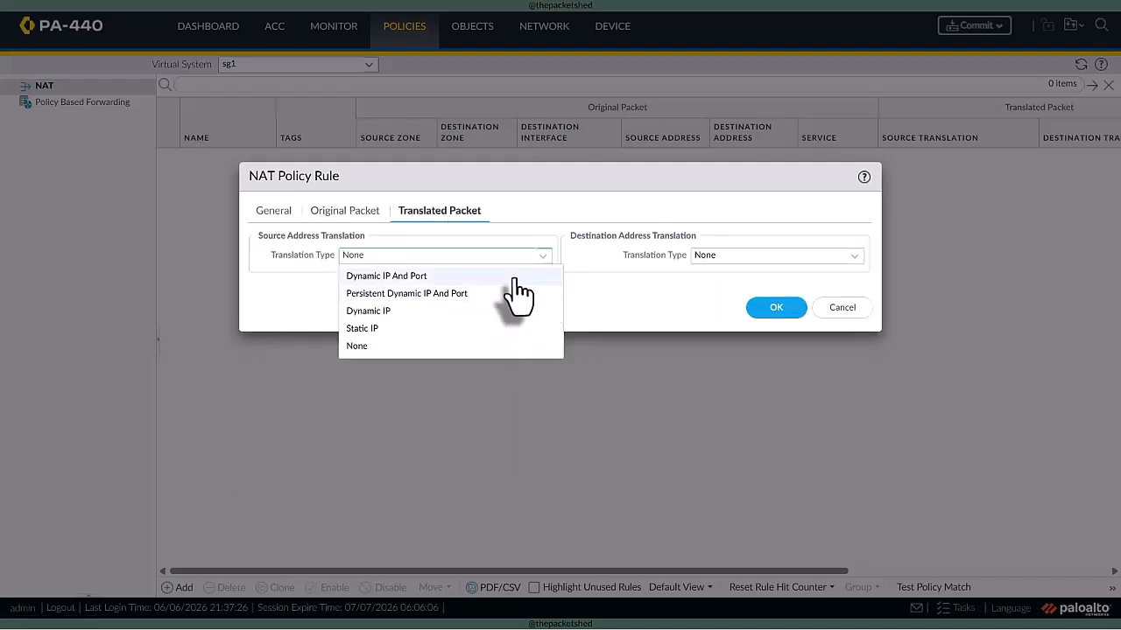
left_click(515, 277)
left_click(532, 274)
left_click(506, 313)
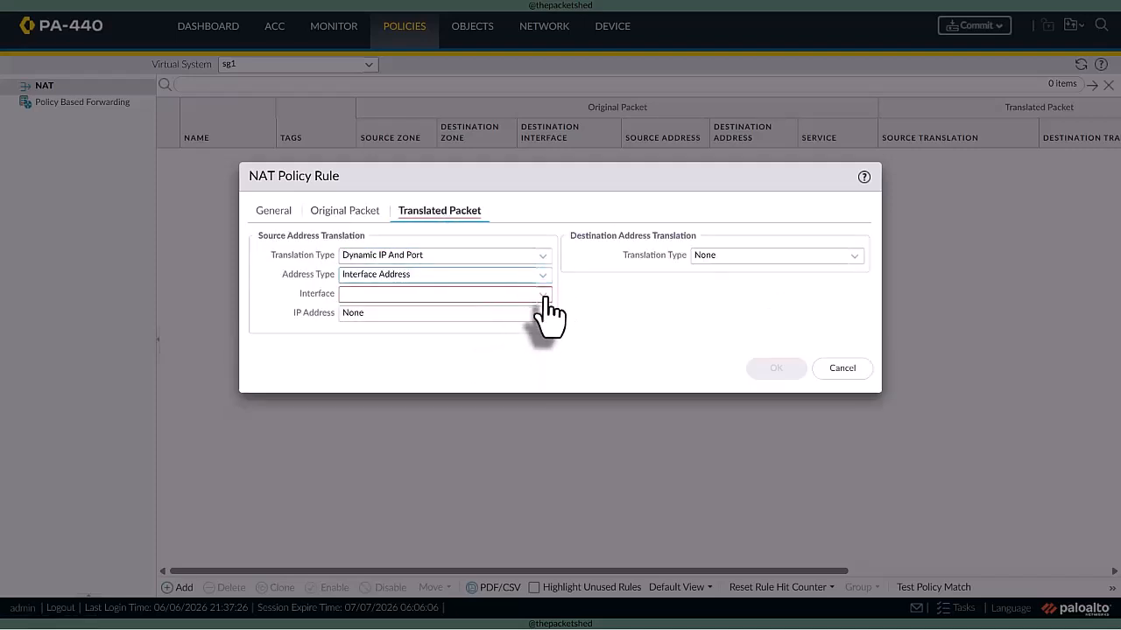
left_click(543, 294)
left_click(499, 380)
left_click(534, 315)
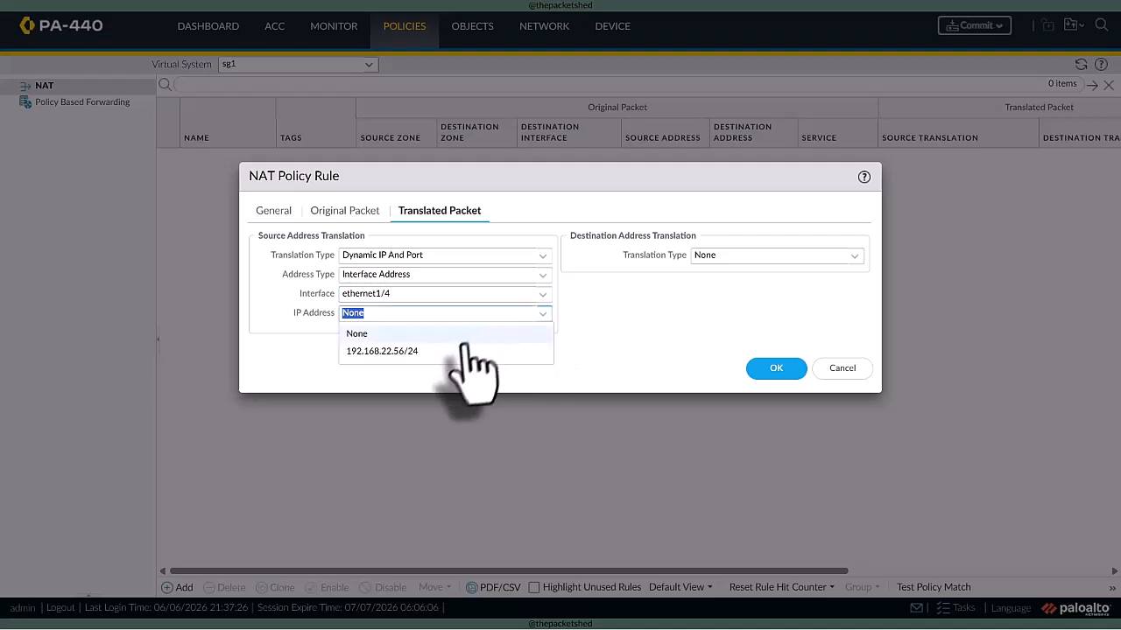
left_click(459, 352)
left_click(758, 372)
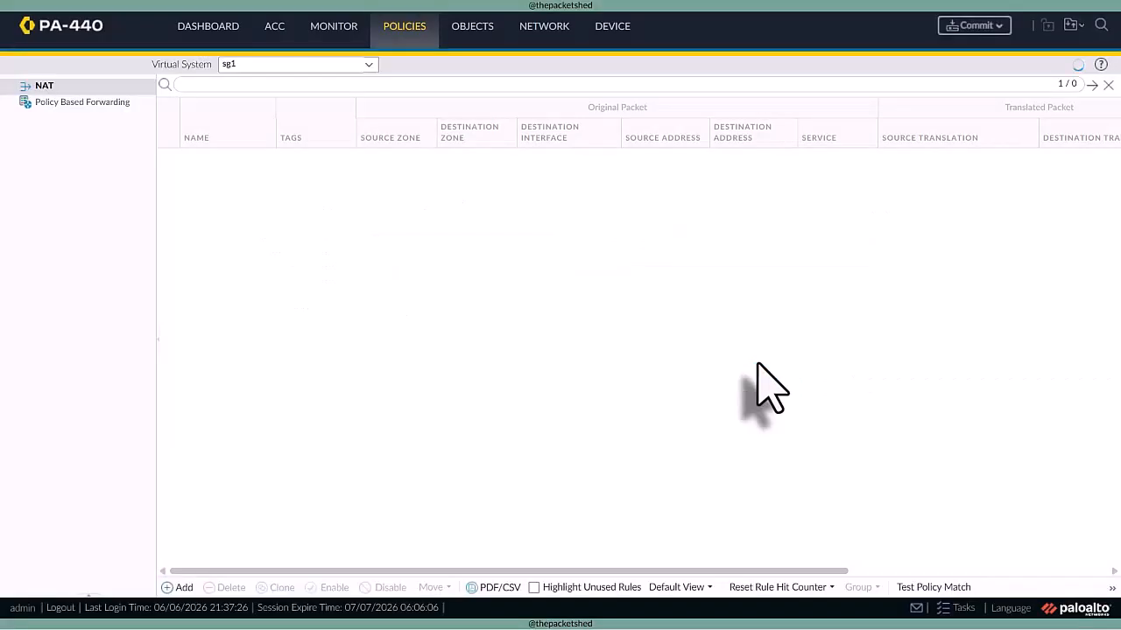
- Delete the Outbound NAT rule from virtual system vsys2
left_click(355, 65)
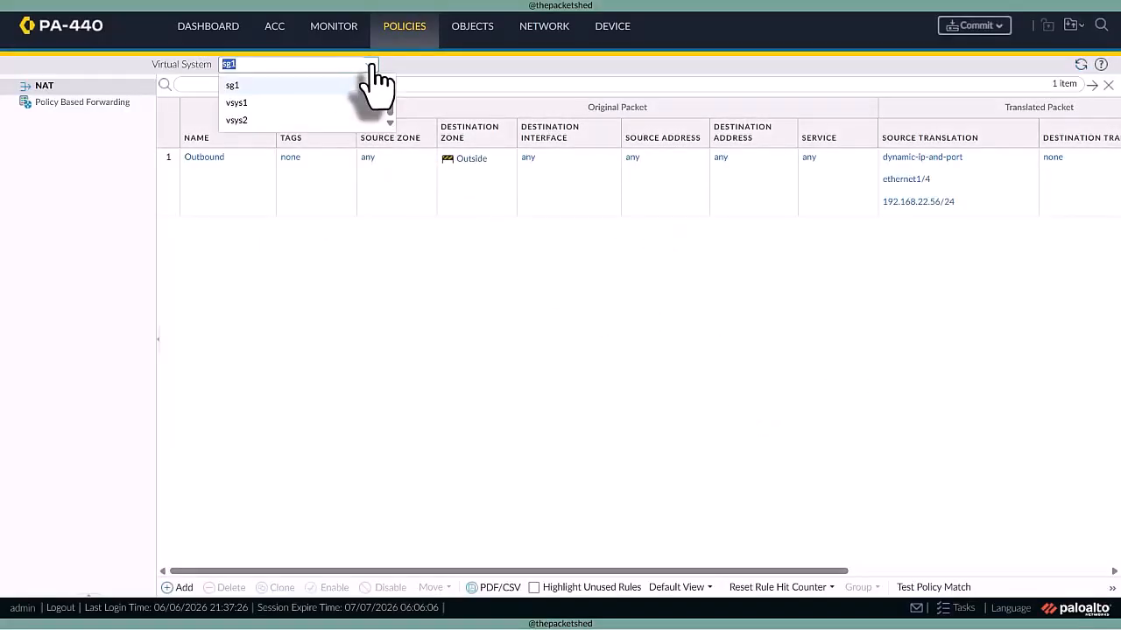
left_click(338, 119)
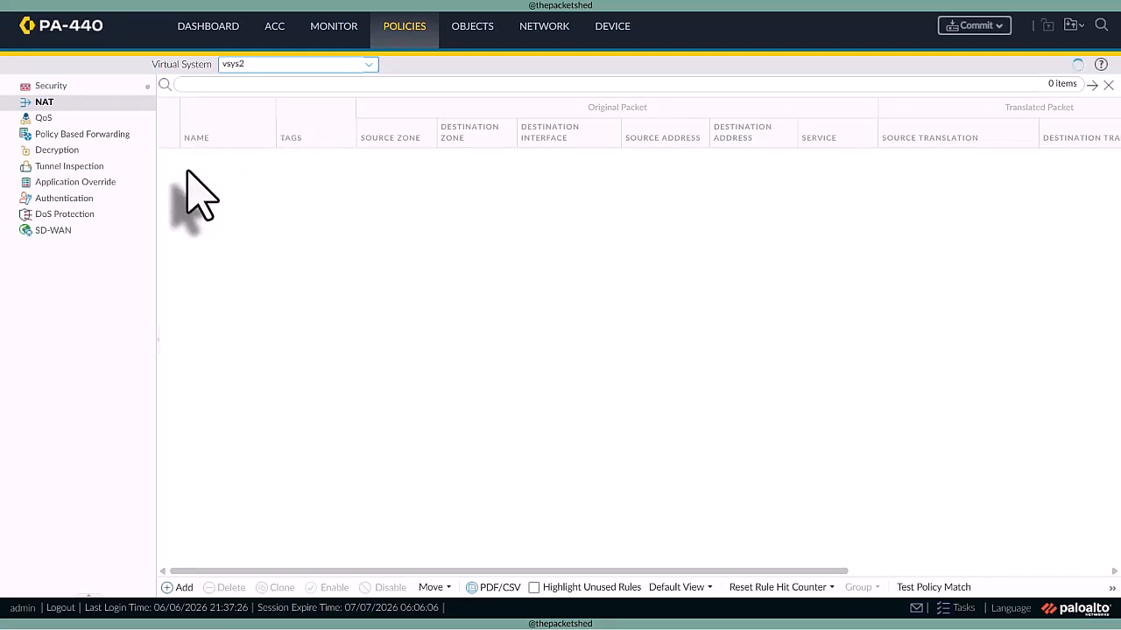
left_click(180, 210)
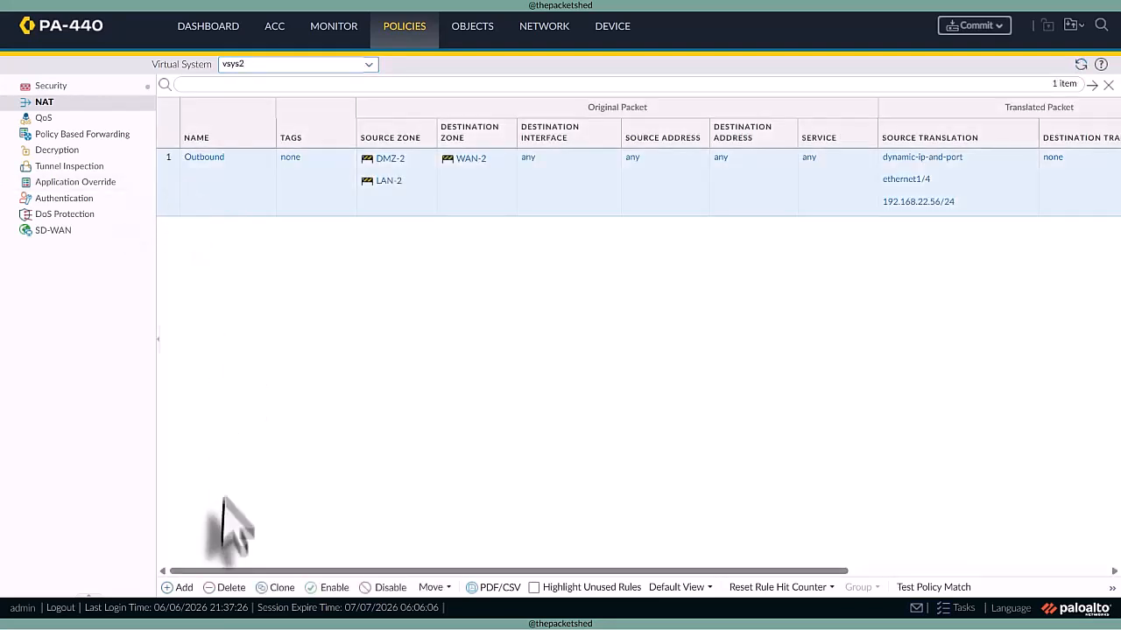
left_click(228, 587)
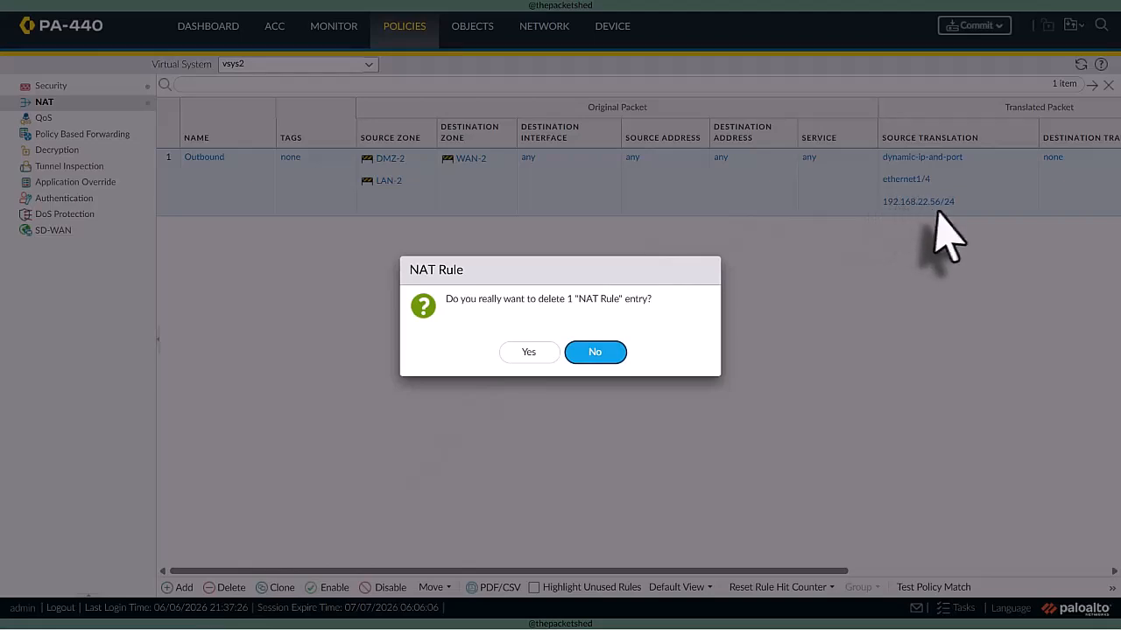
left_click(528, 352)
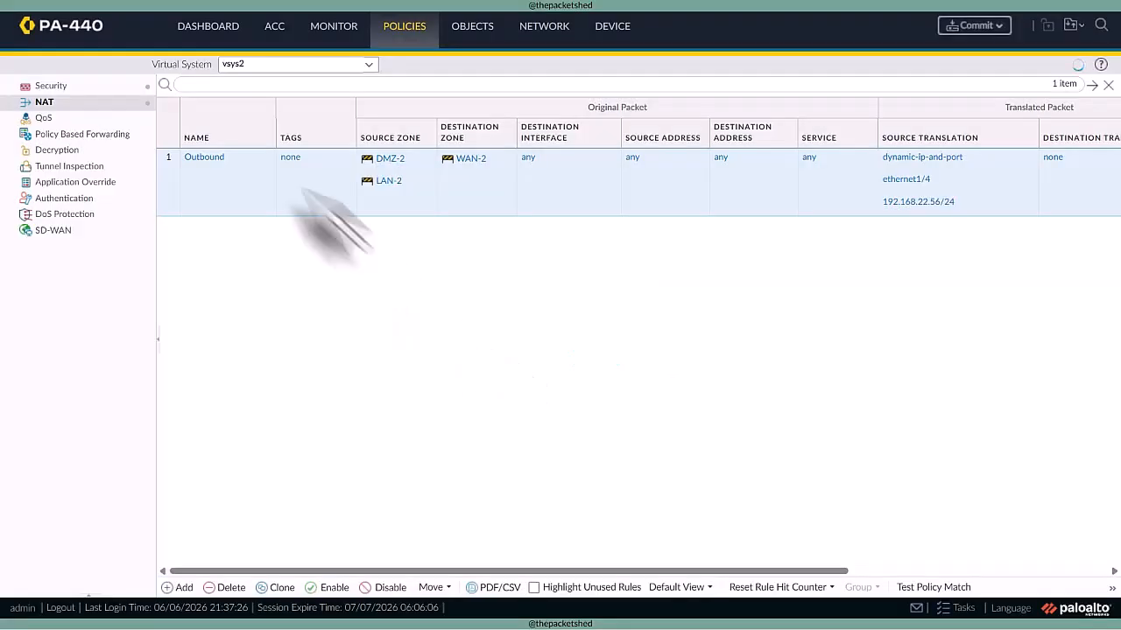
- Delete the Outbound NAT rule from virtual system vsys1
left_click(368, 65)
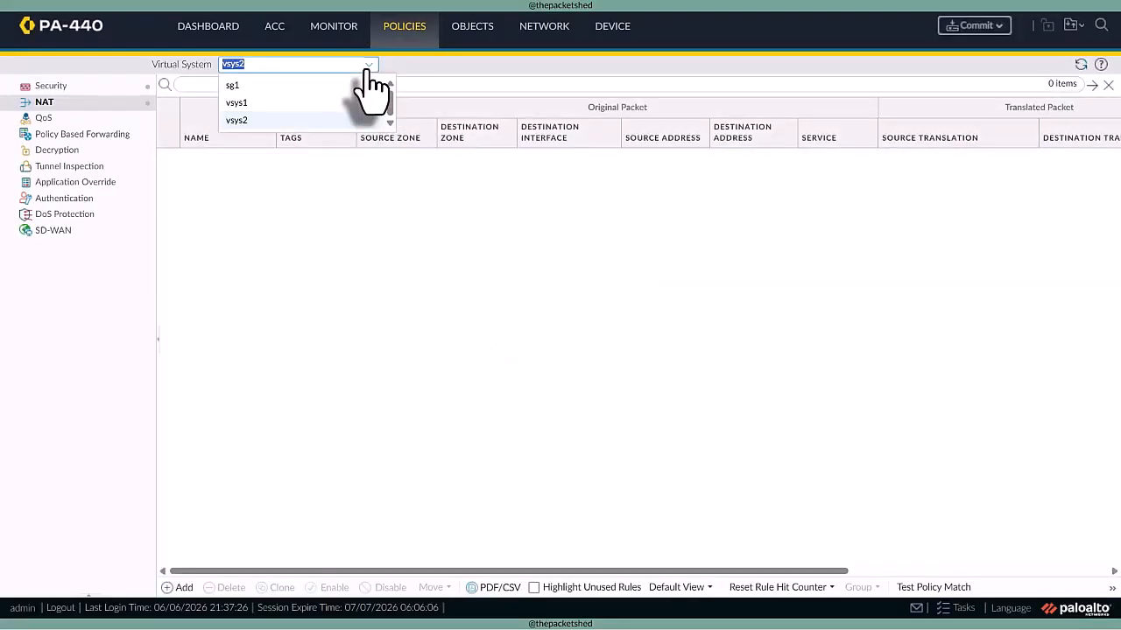
left_click(278, 103)
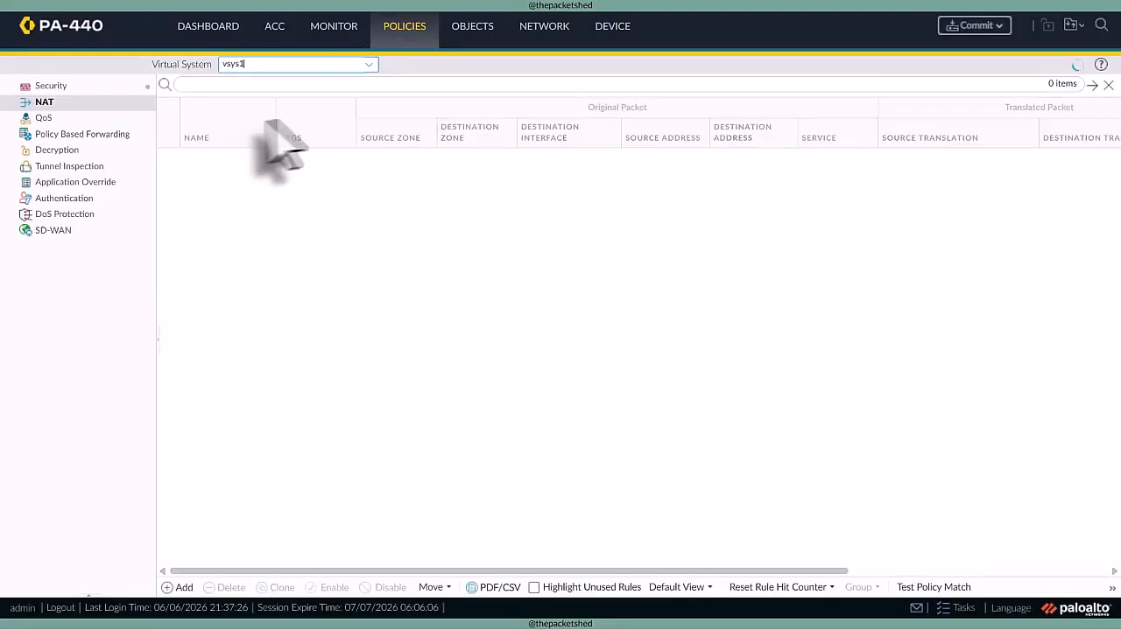
left_click(173, 177)
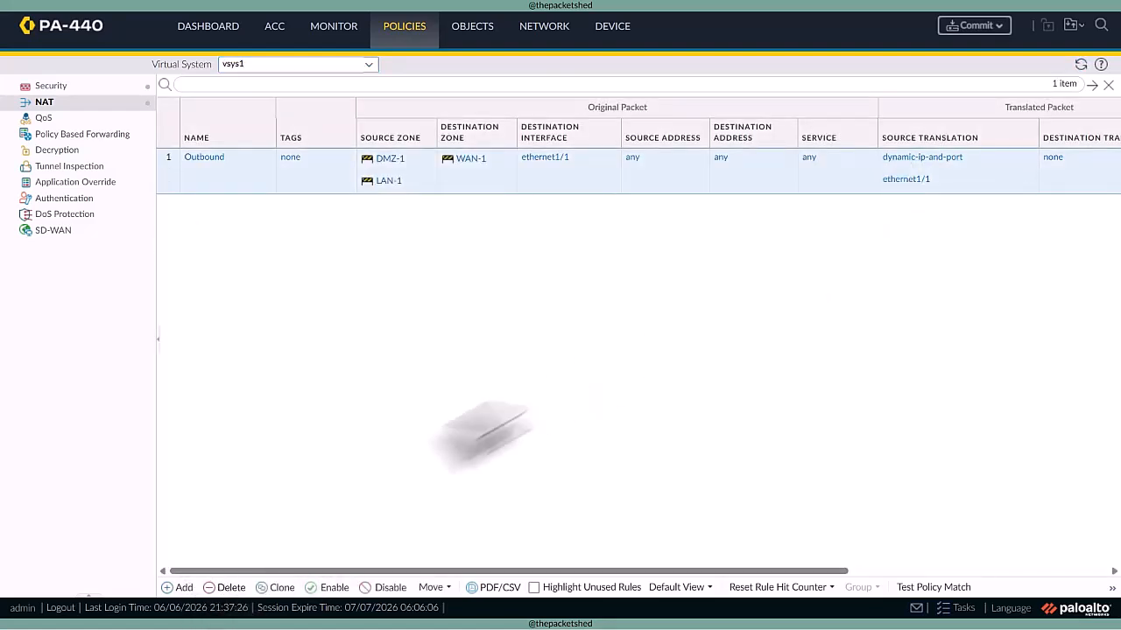
left_click(229, 587)
left_click(528, 352)
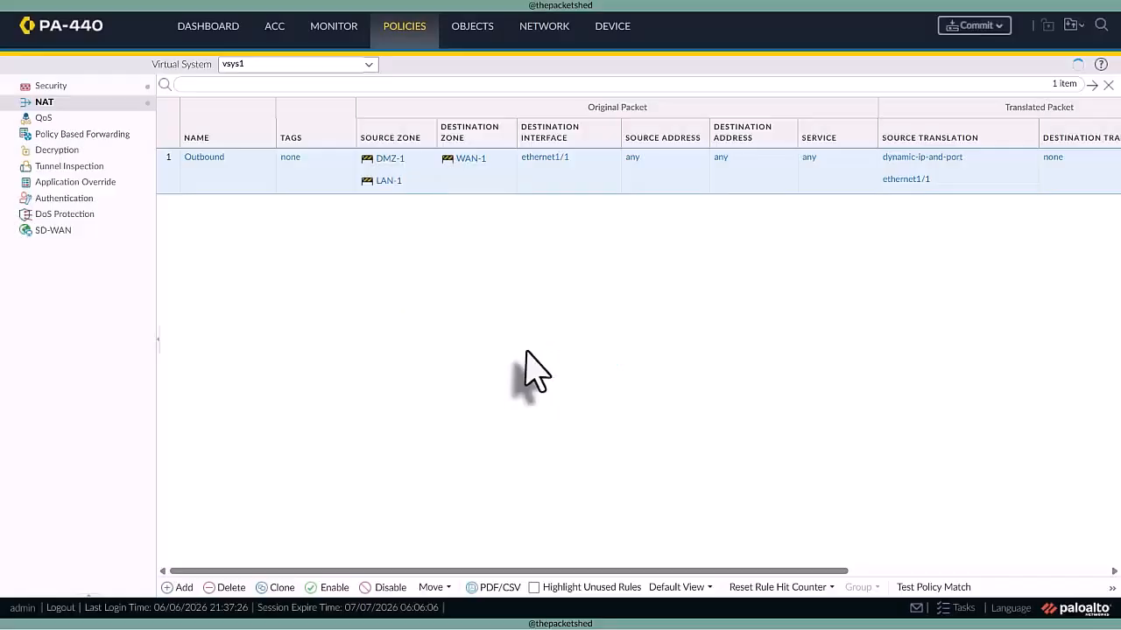
- Change the destination zone of vsys1's LAN-Outbound security rule to VSYS1-EXT
left_click(72, 87)
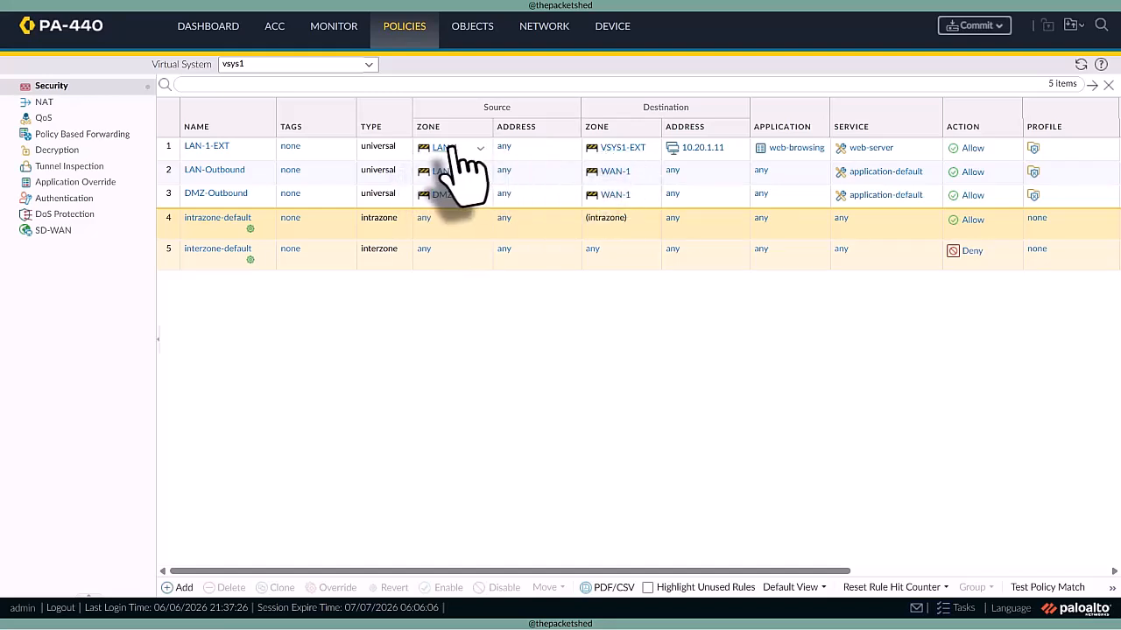
left_click(617, 175)
left_click(464, 280)
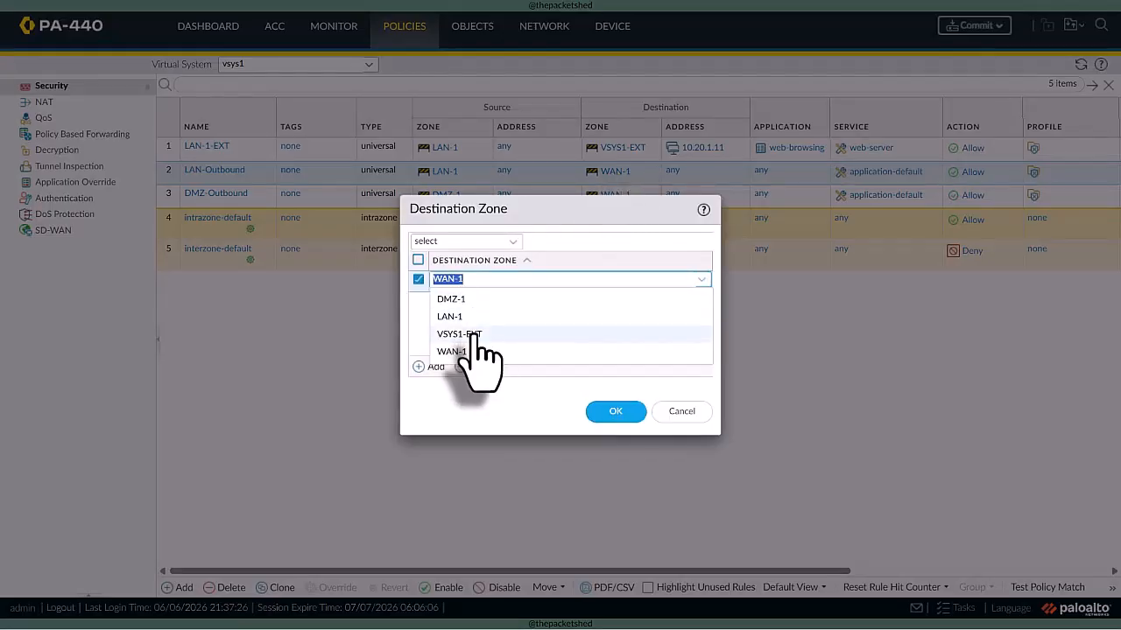
left_click(464, 333)
left_click(613, 411)
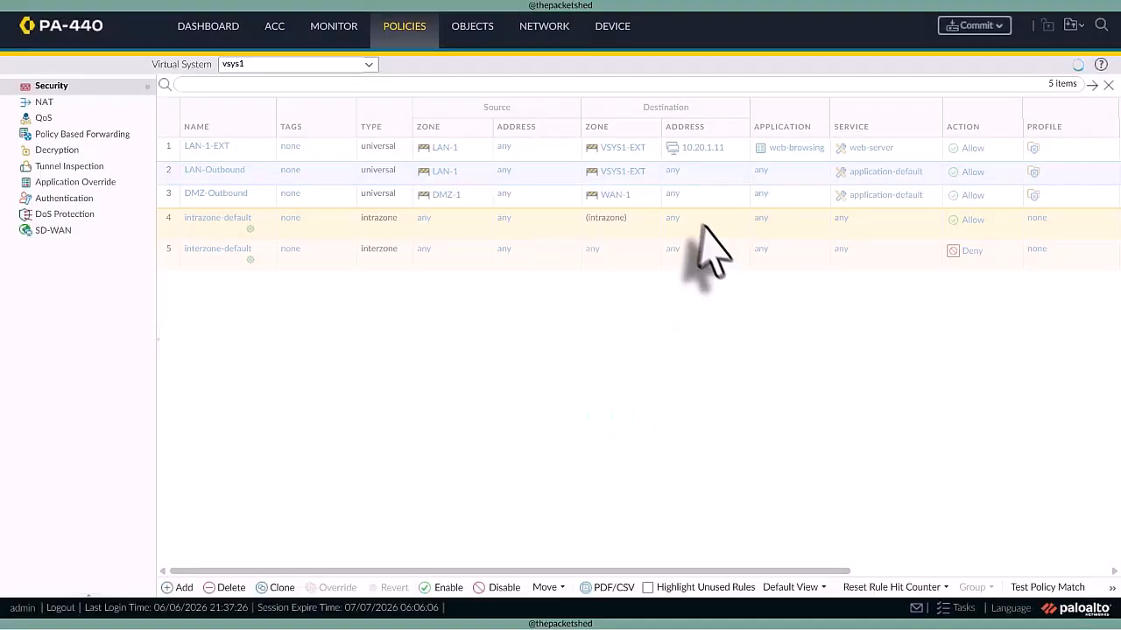
- Change the destination zone of vsys1's DMZ-Outbound security rule to VSYS1-EXT
left_click(618, 196)
left_click(464, 280)
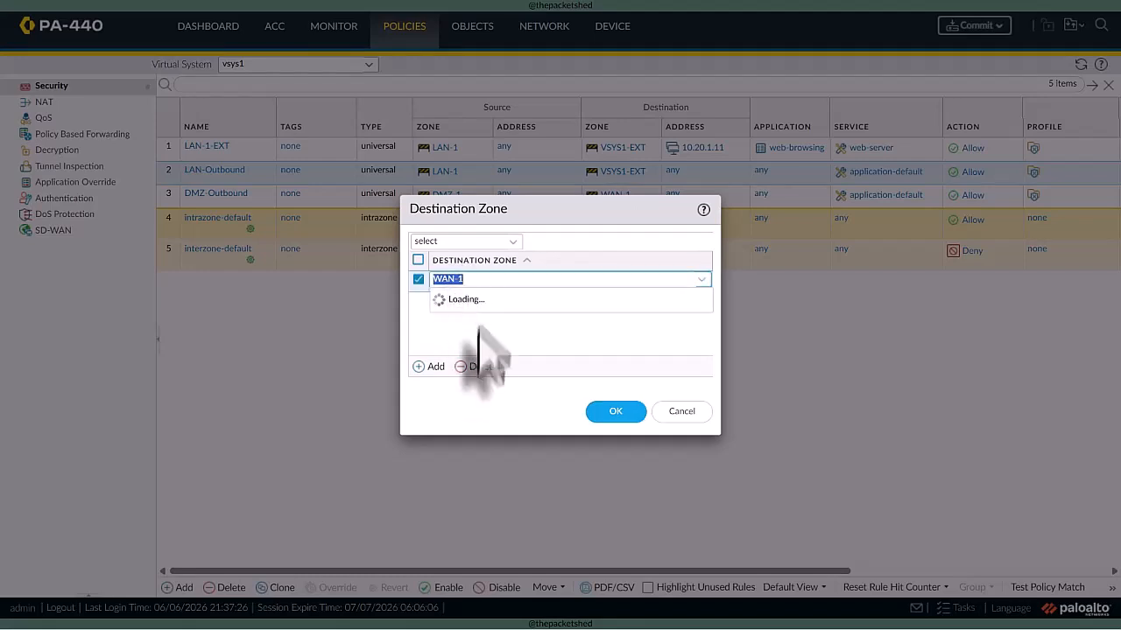
left_click(464, 333)
left_click(615, 411)
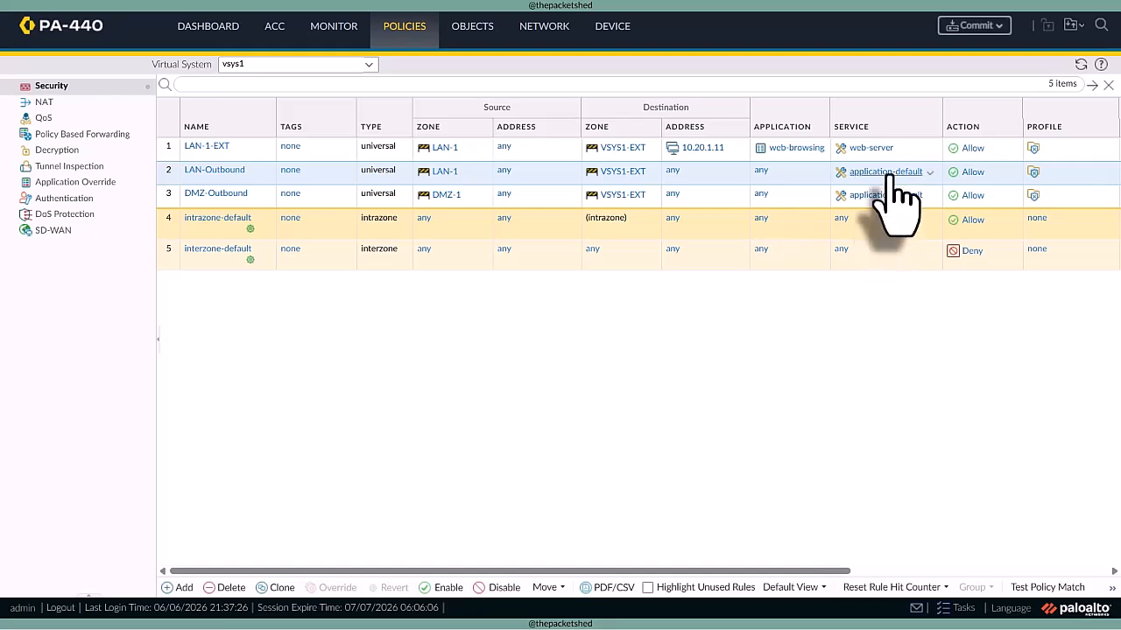
- Change the destination zone of vsys2's LAN-Outbound security rule to VSYS2-EXT
left_click(368, 66)
left_click(325, 121)
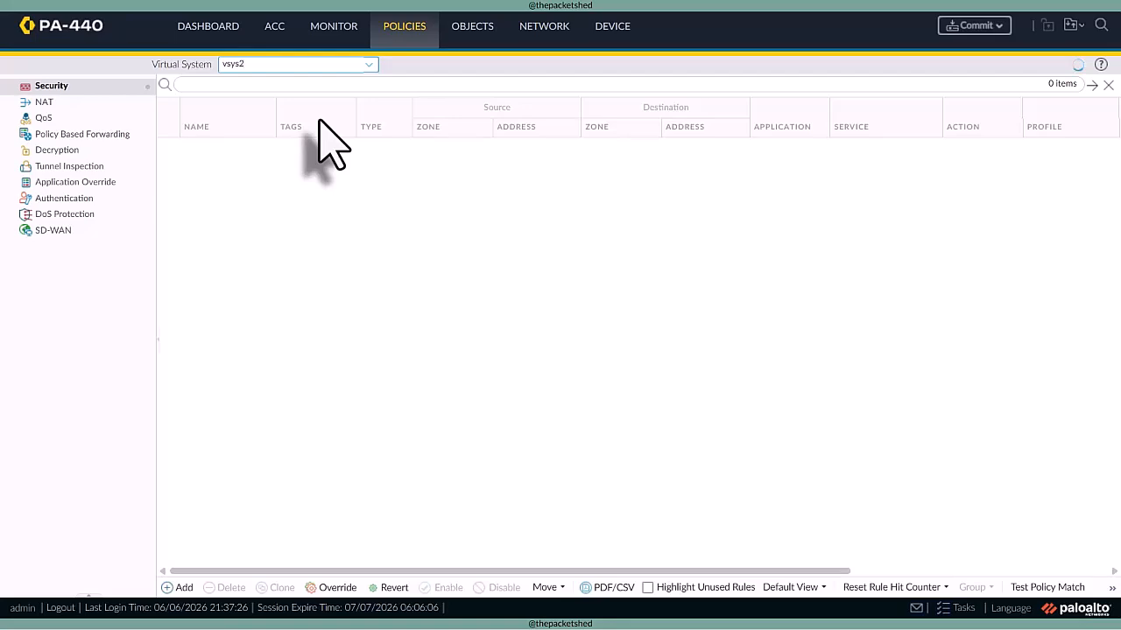
left_click(612, 173)
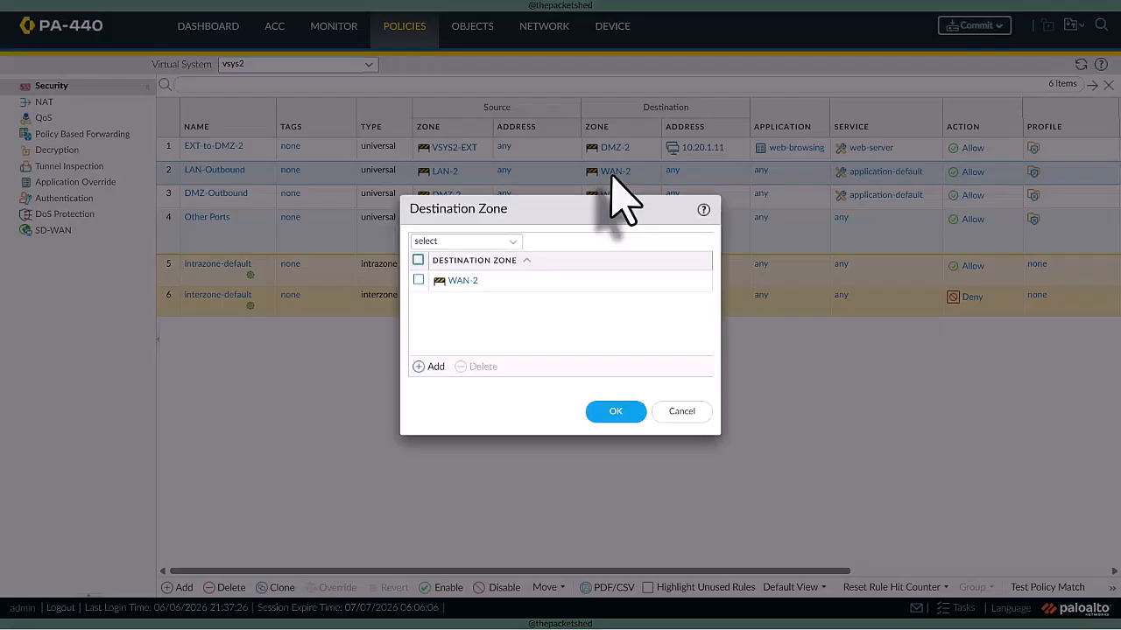
left_click(466, 281)
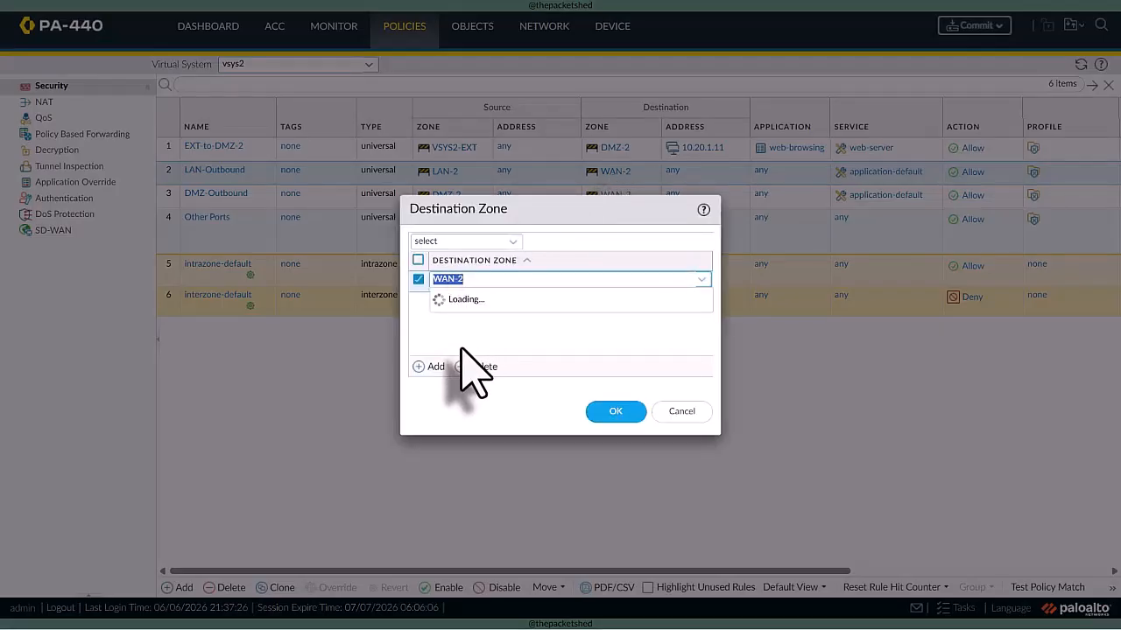
left_click(473, 328)
left_click(615, 411)
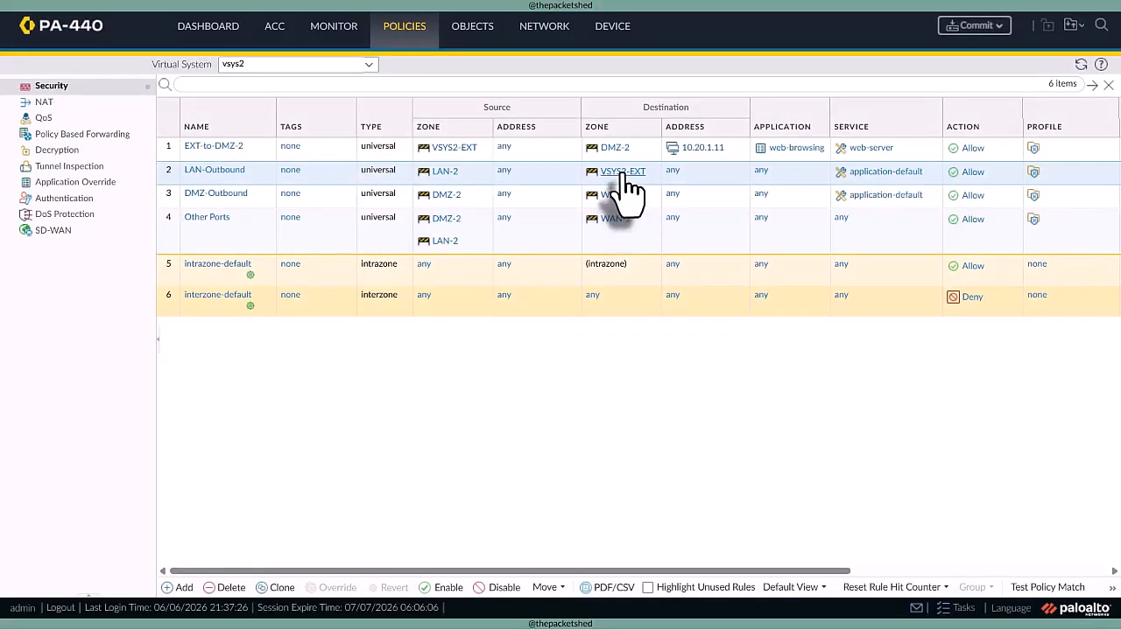
- Copy destination zone VSYS2-EXT to vsys2's DMZ-Outbound and Other Ports security rules, and remove WAN-2 from DMZ-Outbound
left_click_drag(624, 174, 619, 243)
left_click(613, 196)
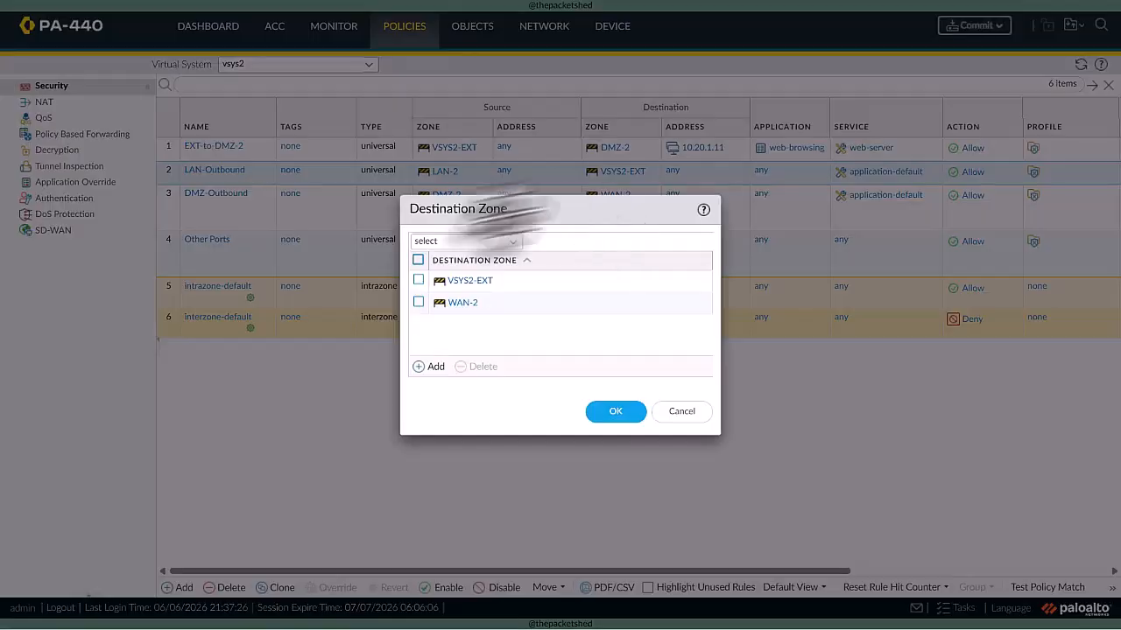
left_click(418, 302)
left_click(477, 366)
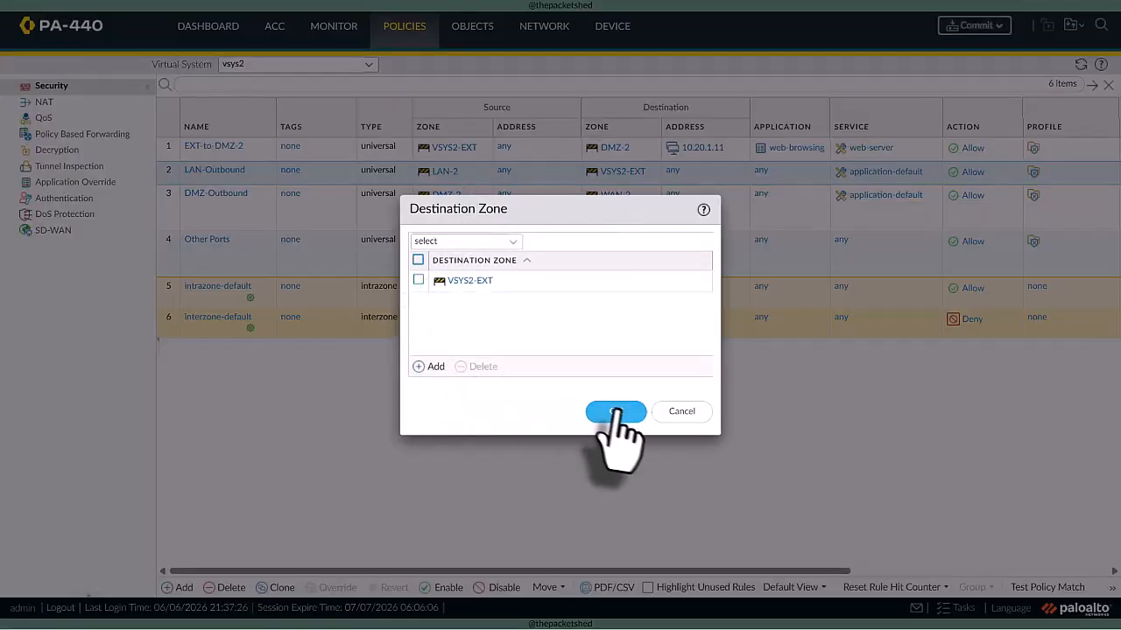
left_click(616, 411)
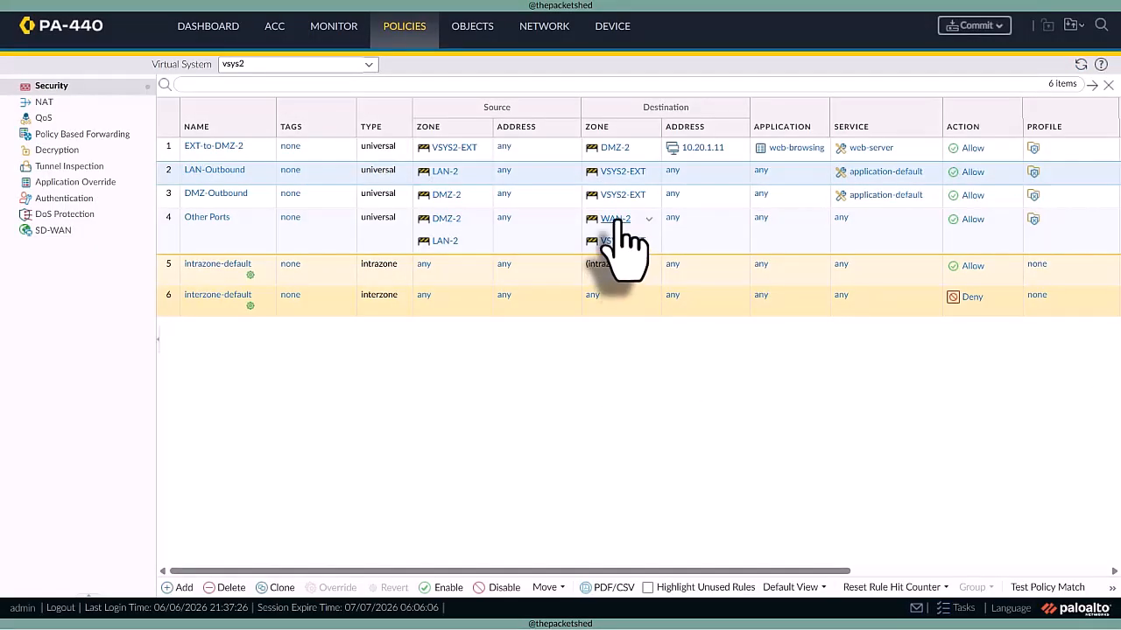
- Remove WAN-2 from the destination zones of vsys2's Other Ports security rule
left_click(617, 221)
left_click(419, 302)
left_click(477, 366)
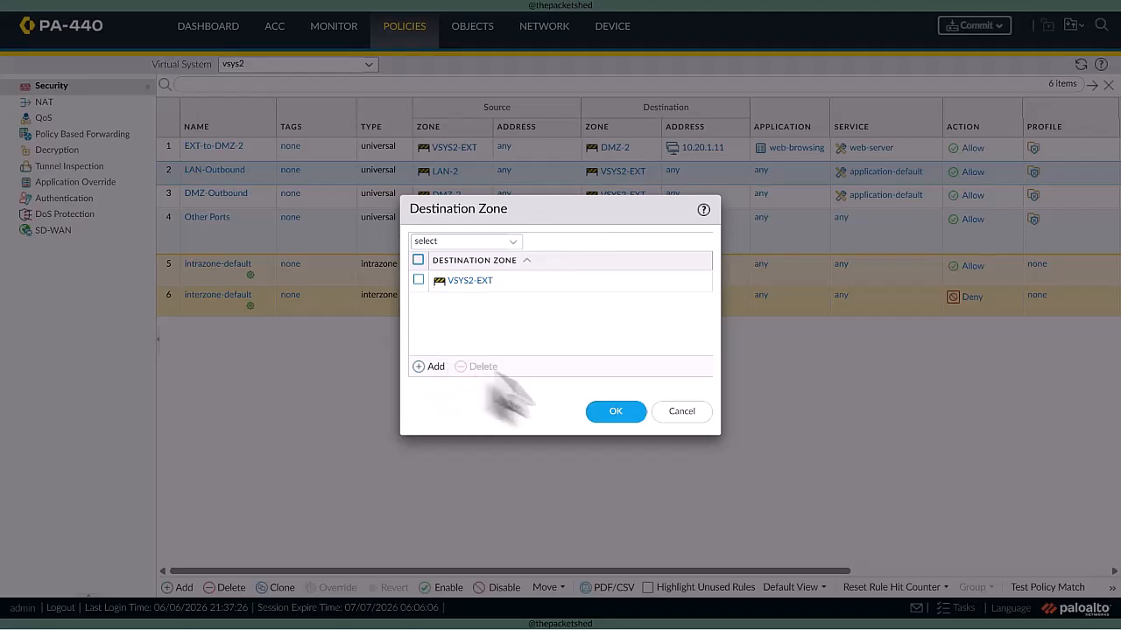
left_click(615, 411)
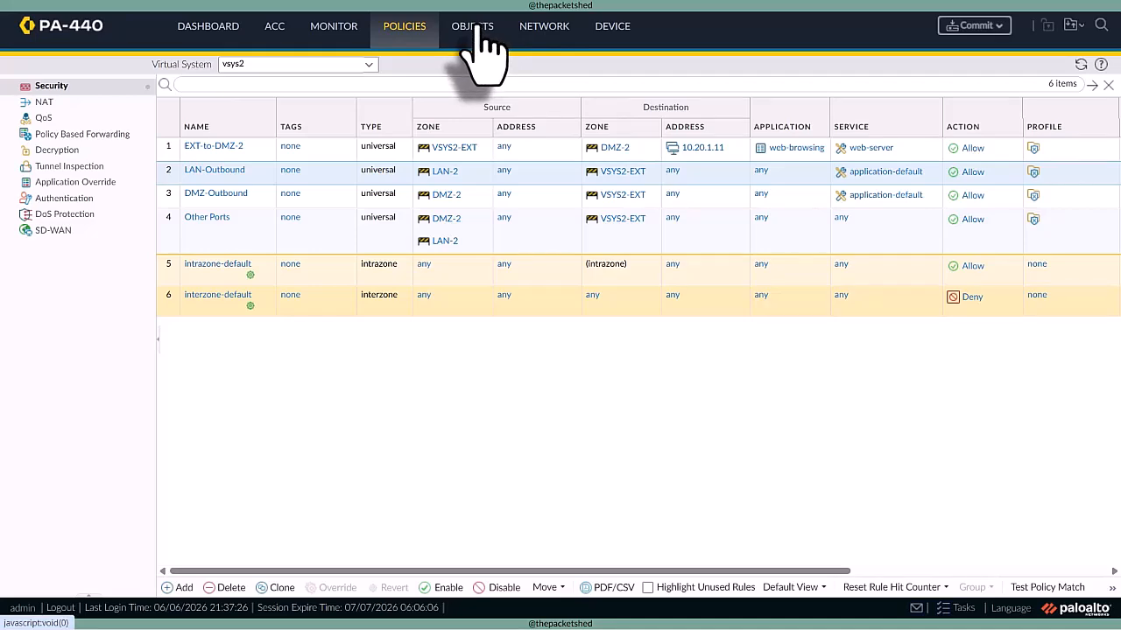
- Open the Shared-LR logical router and start a new IPv4 static route for it
left_click(539, 28)
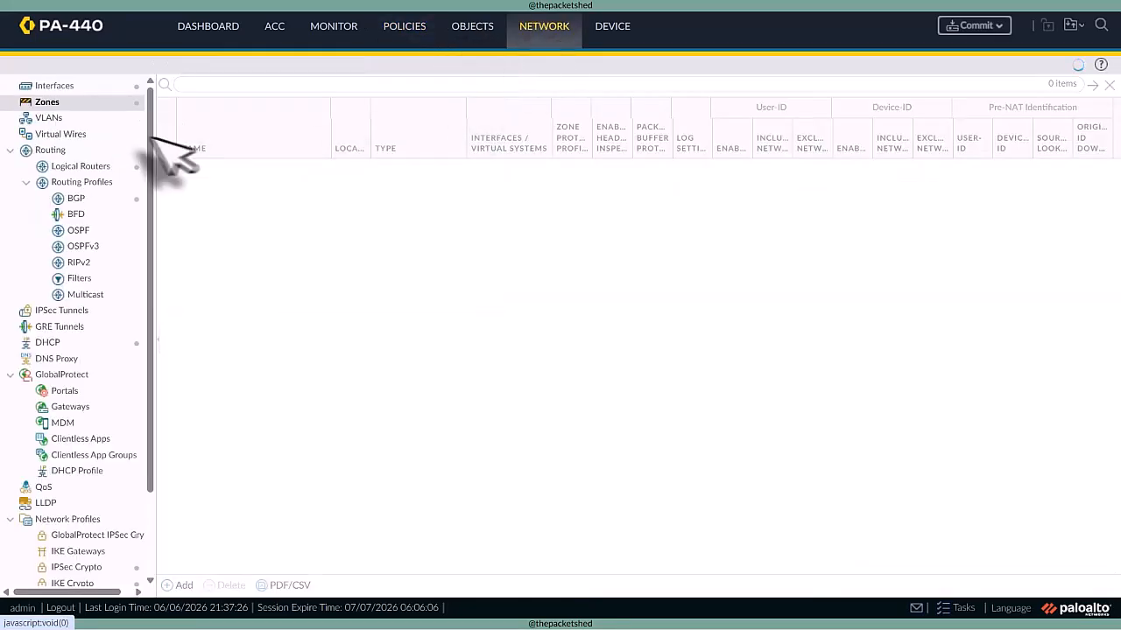
left_click(114, 167)
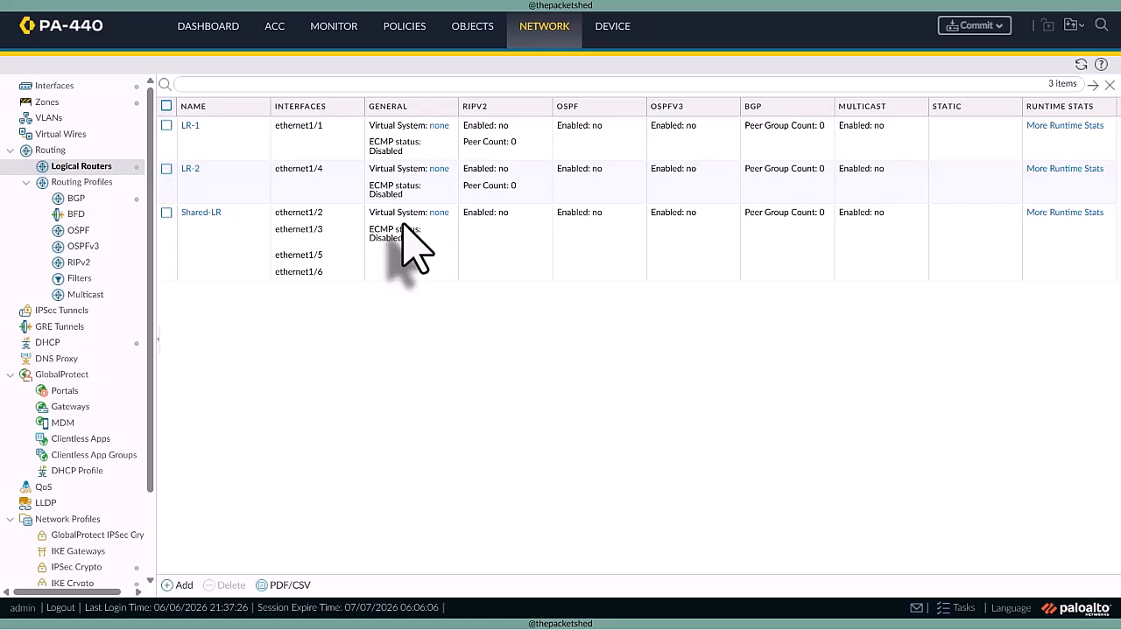
left_click(200, 212)
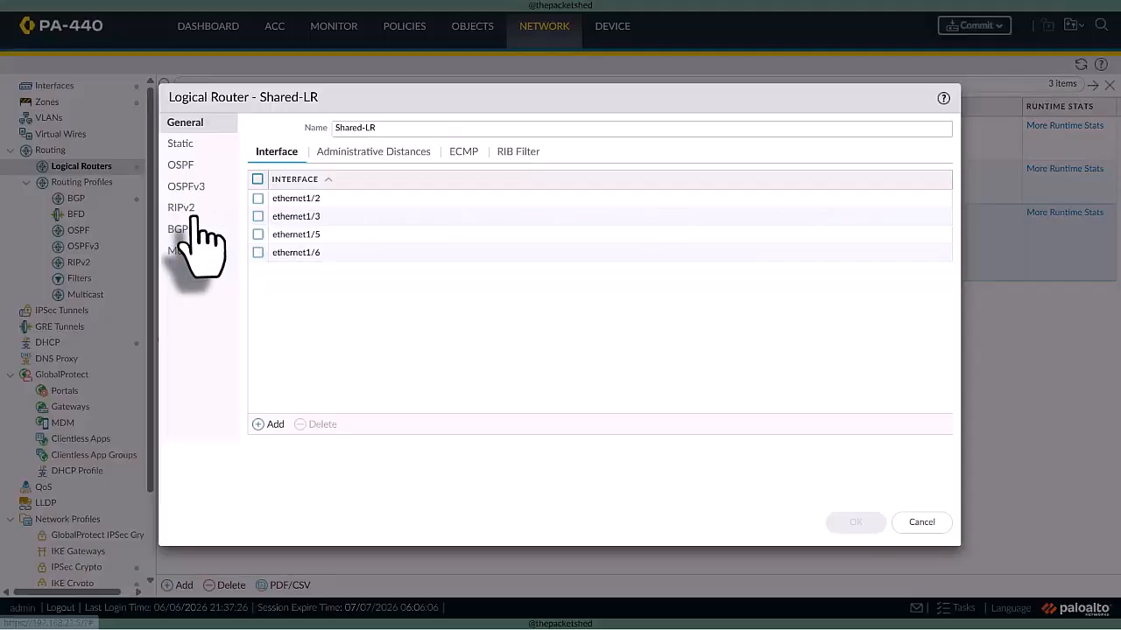
left_click(183, 145)
left_click(269, 435)
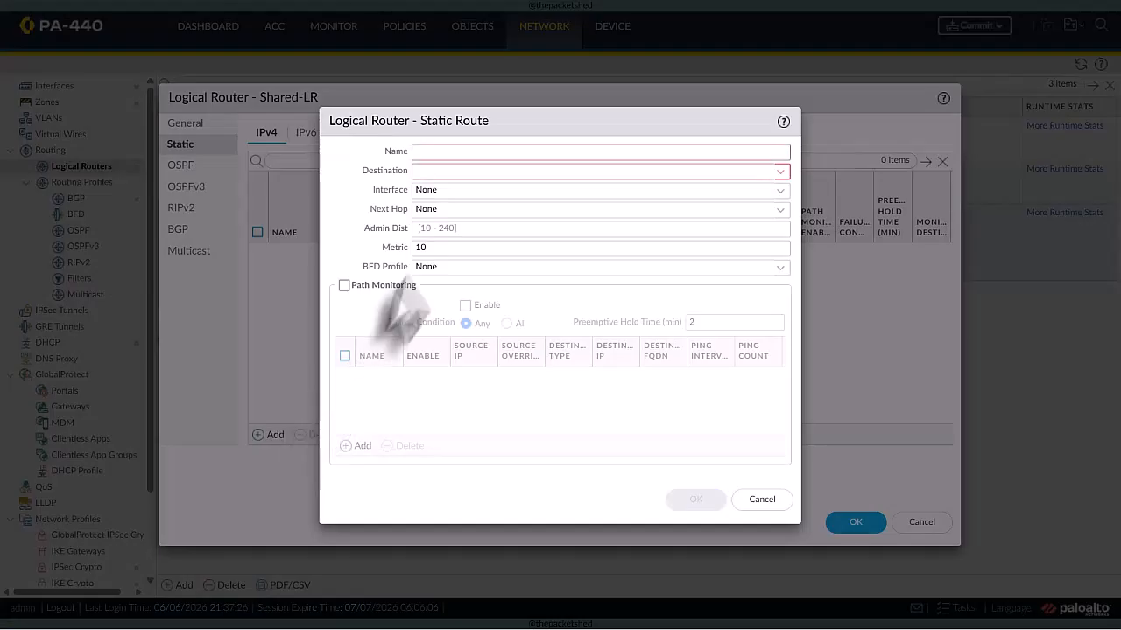
left_click(441, 150)
type("def")
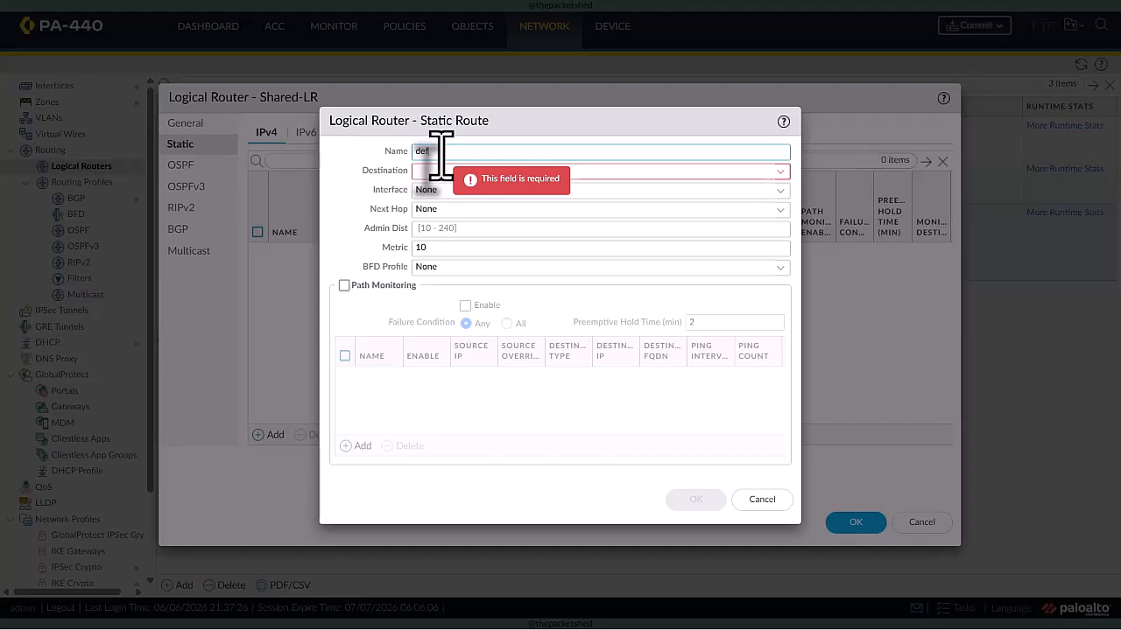
type("ault-route")
left_click(438, 174)
type("0")
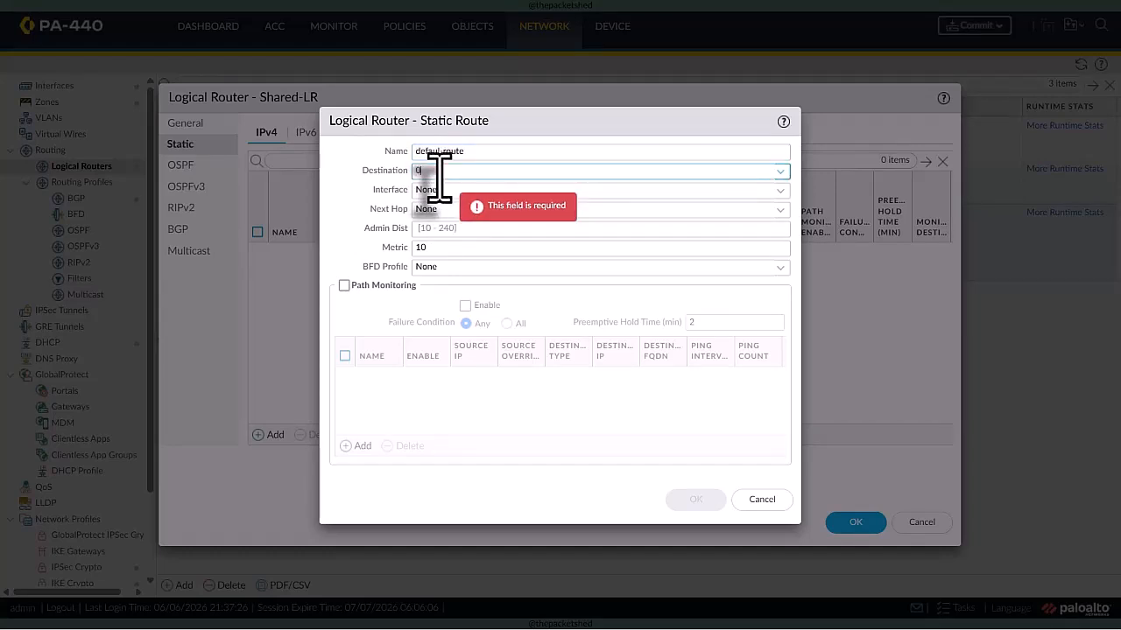
type(".0.0.0/0")
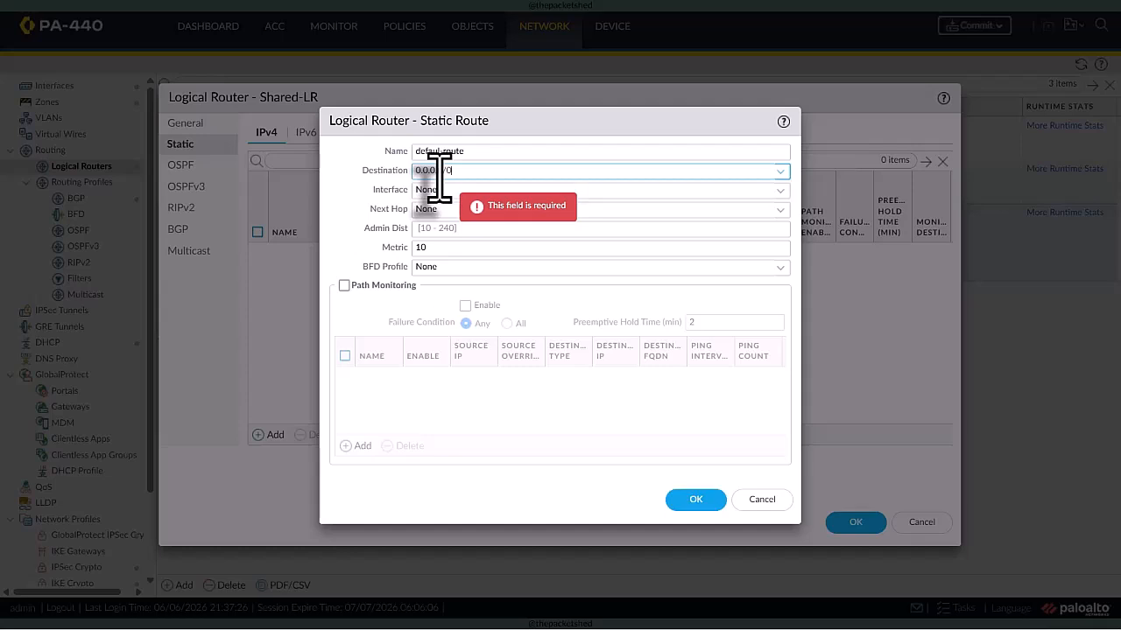
key("Tab")
left_click(774, 191)
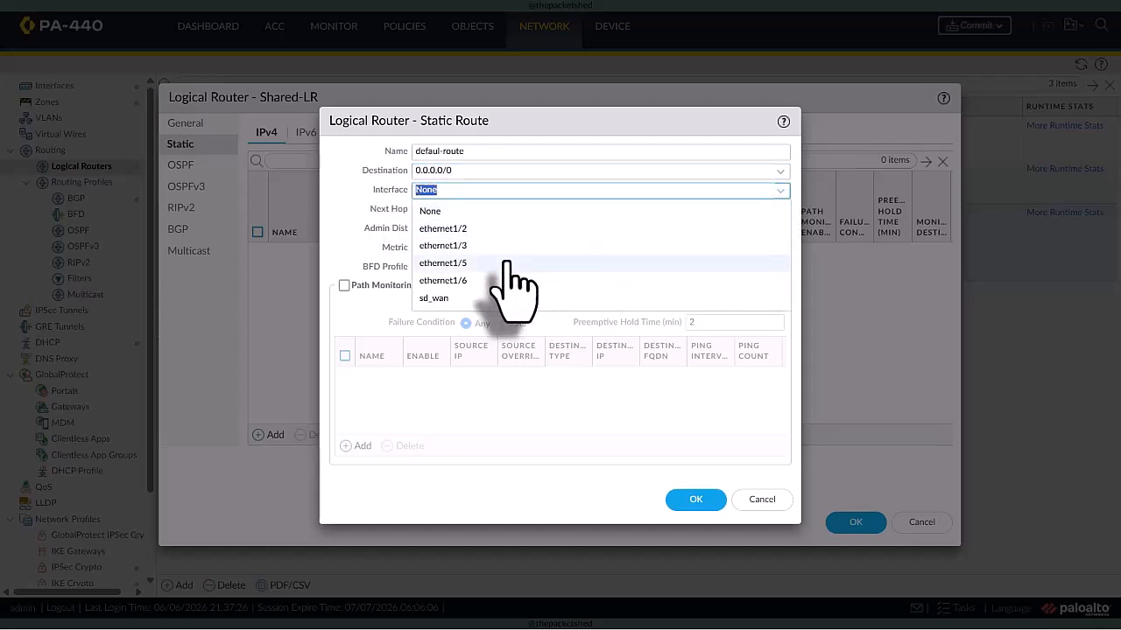
left_click(387, 242)
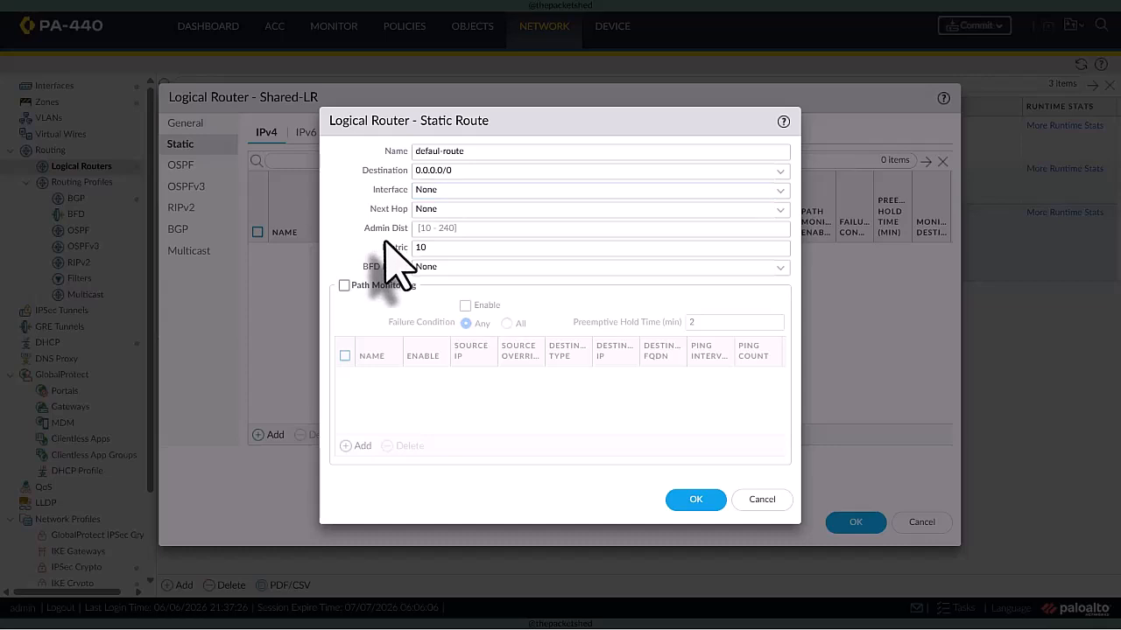
left_click(439, 151)
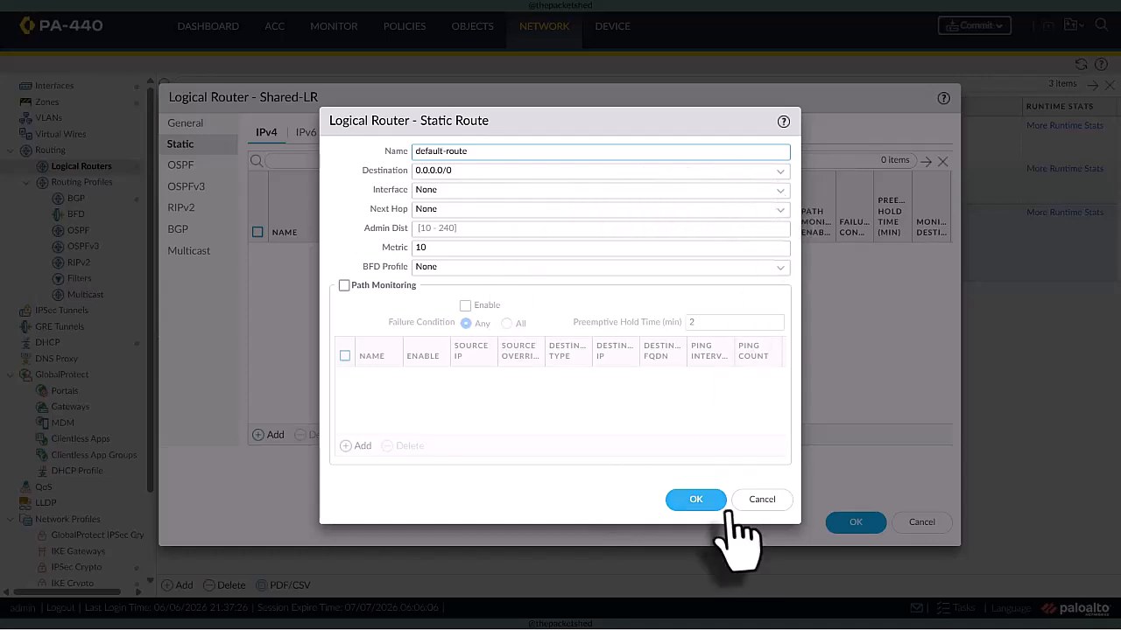
left_click(761, 500)
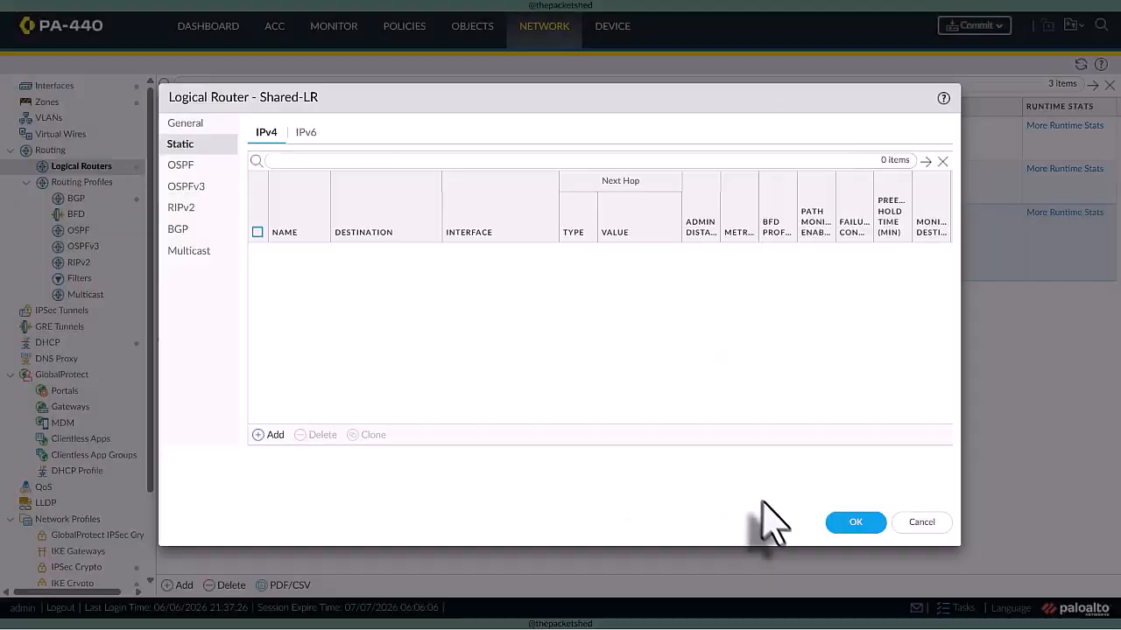
left_click(919, 525)
- Assign the ethernet1/4 shared gateway interface to the Shared-LR logical router
left_click(39, 85)
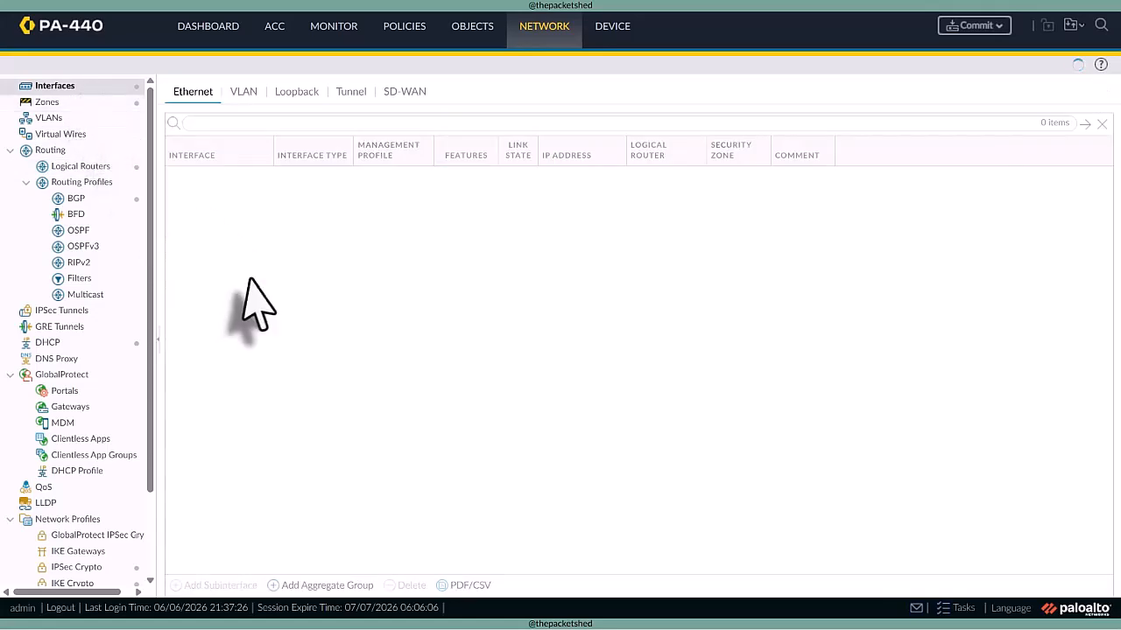
left_click(217, 284)
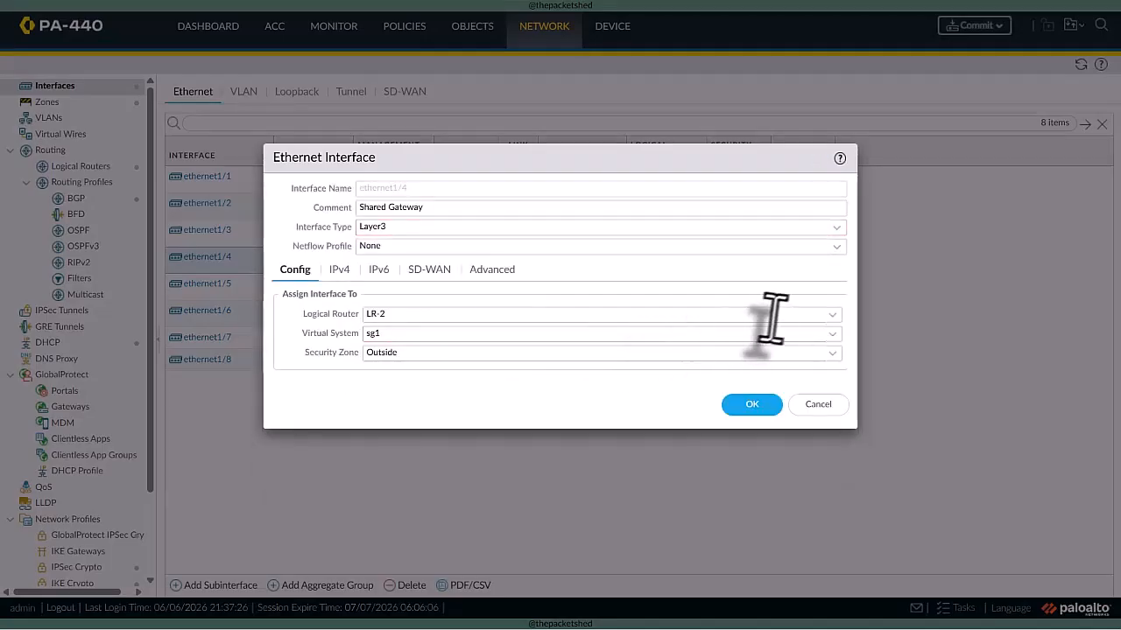
left_click(827, 315)
left_click(403, 386)
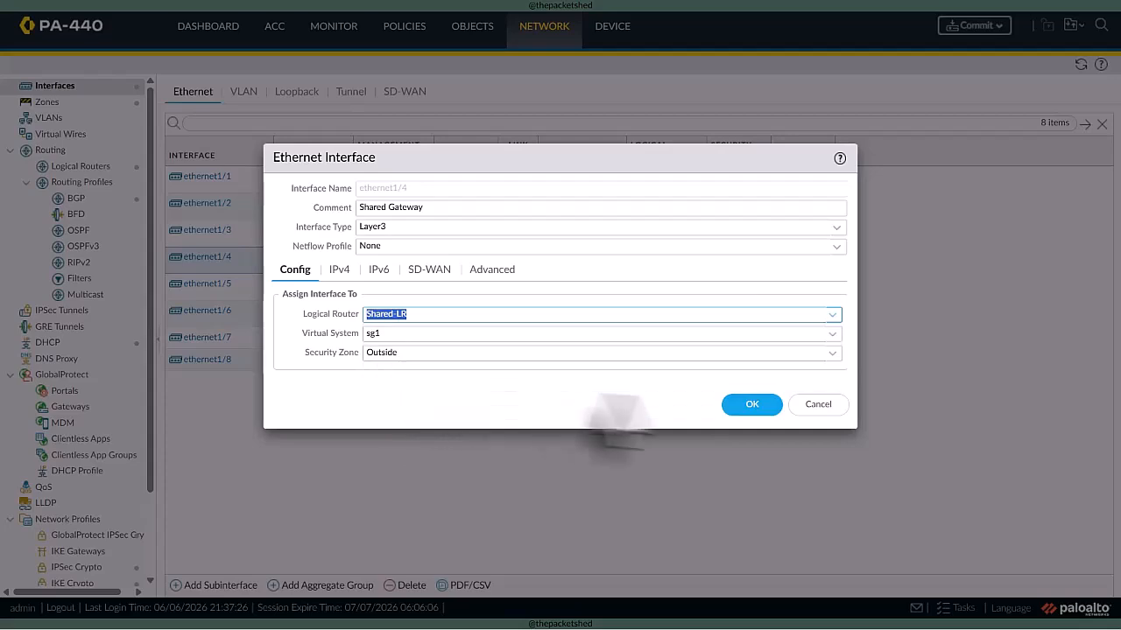
left_click(746, 404)
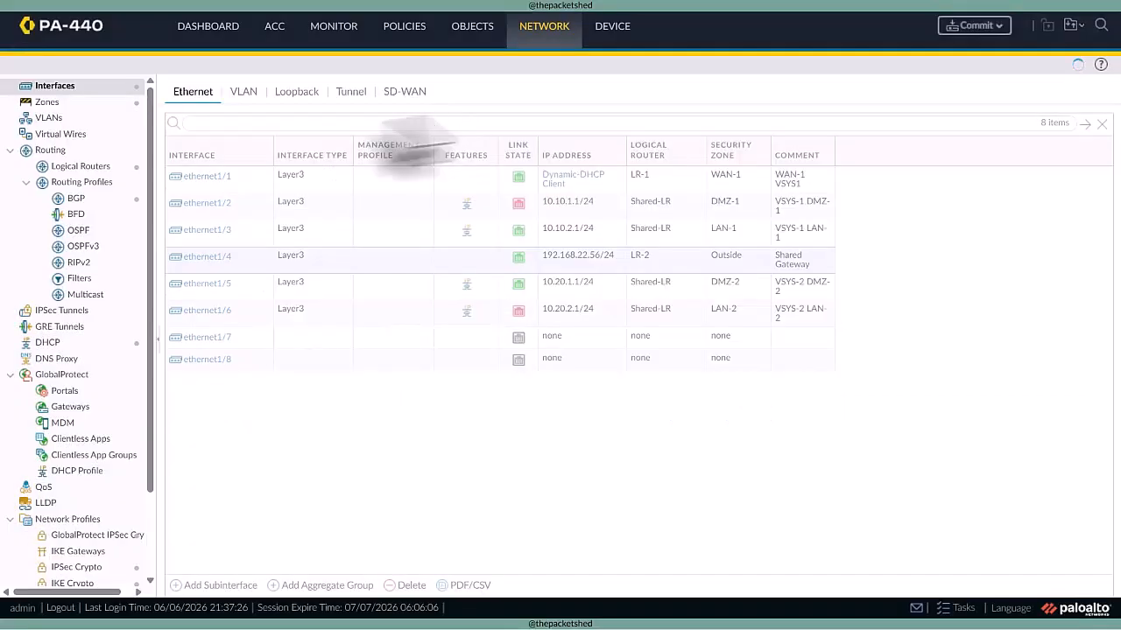
- Start an IPv4 static route in Shared-LR named default-route with destination 0.0.0.0/0
left_click(77, 165)
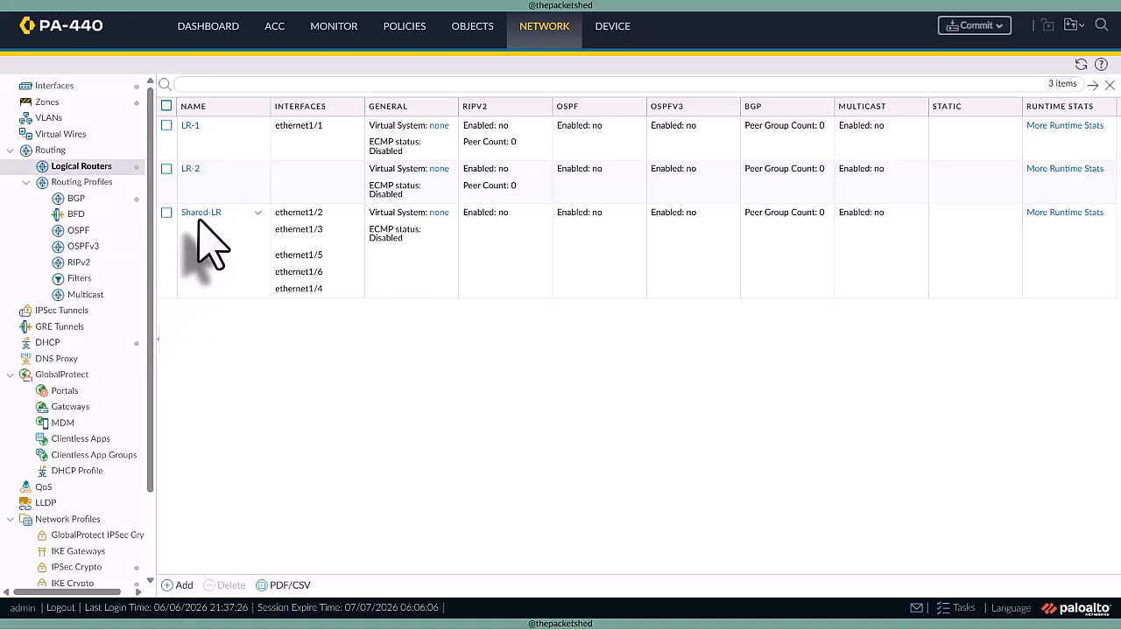
left_click(200, 213)
left_click(180, 144)
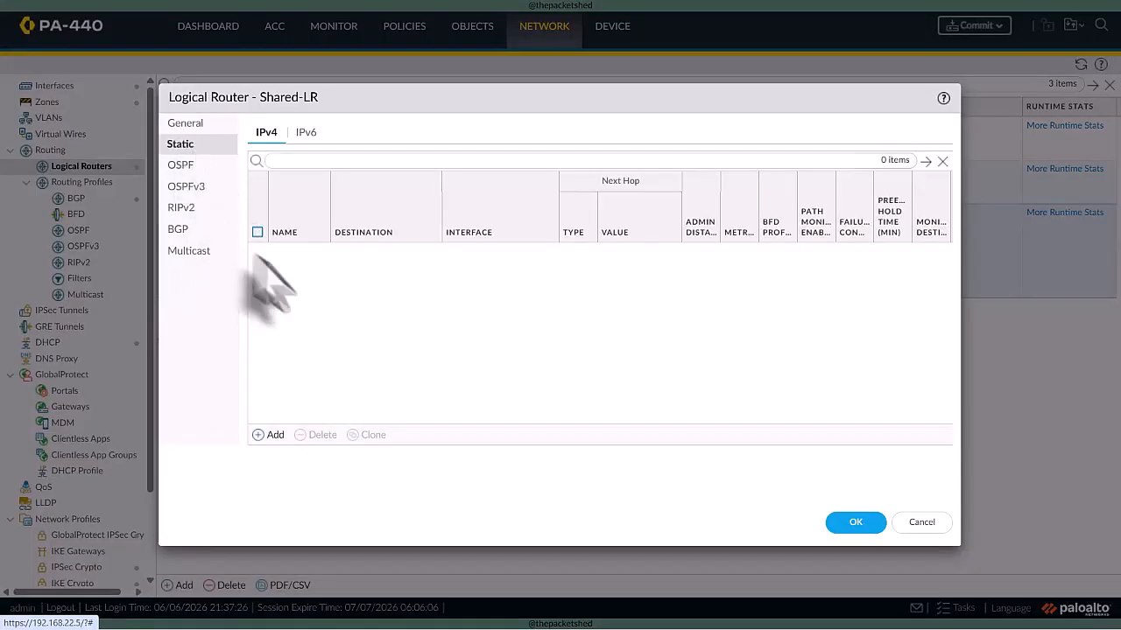
left_click(271, 434)
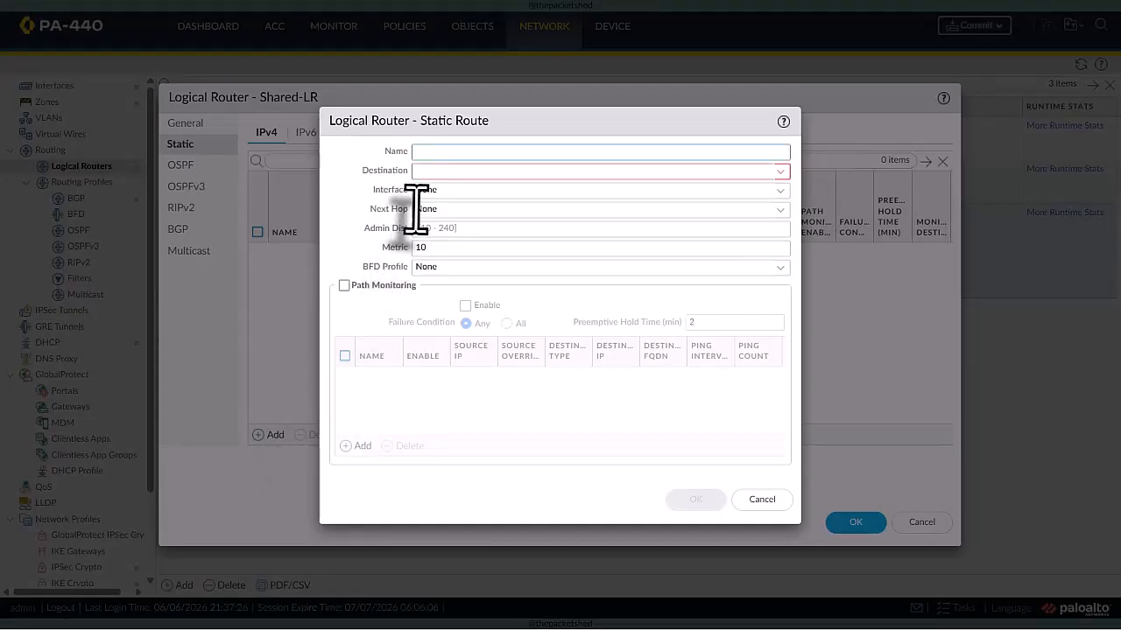
type("default-route")
left_click(426, 171)
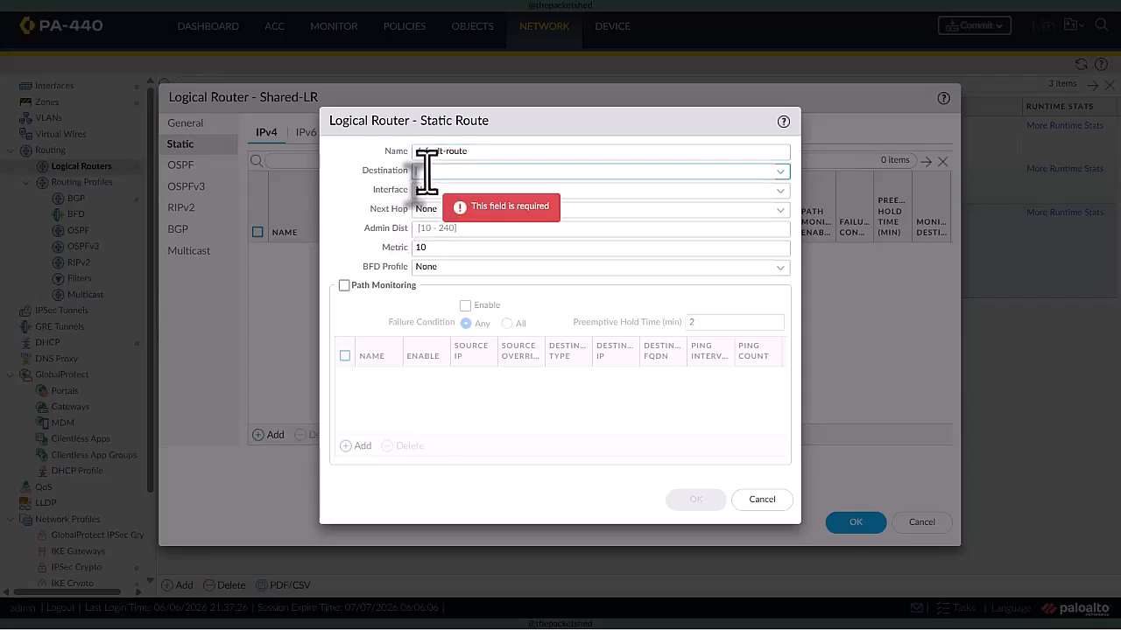
type("0.0.0.0/0")
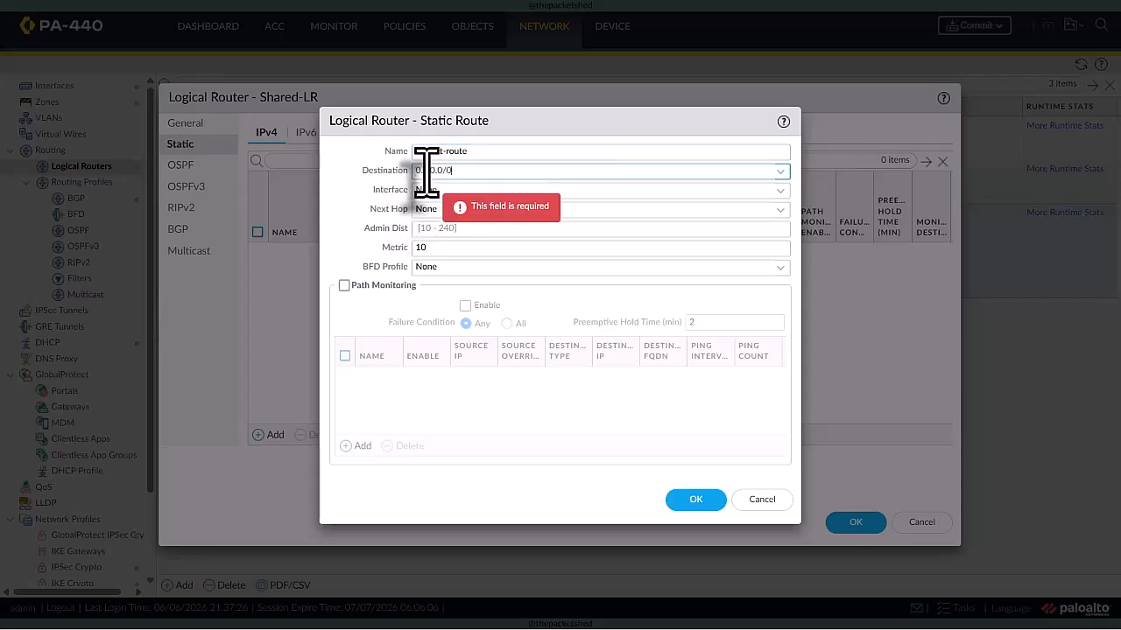
- Set the default route's interface to ethernet1/4 and its next hop to IP address 192.168.22.1, and save the route and logical router
left_click(425, 190)
left_click(780, 190)
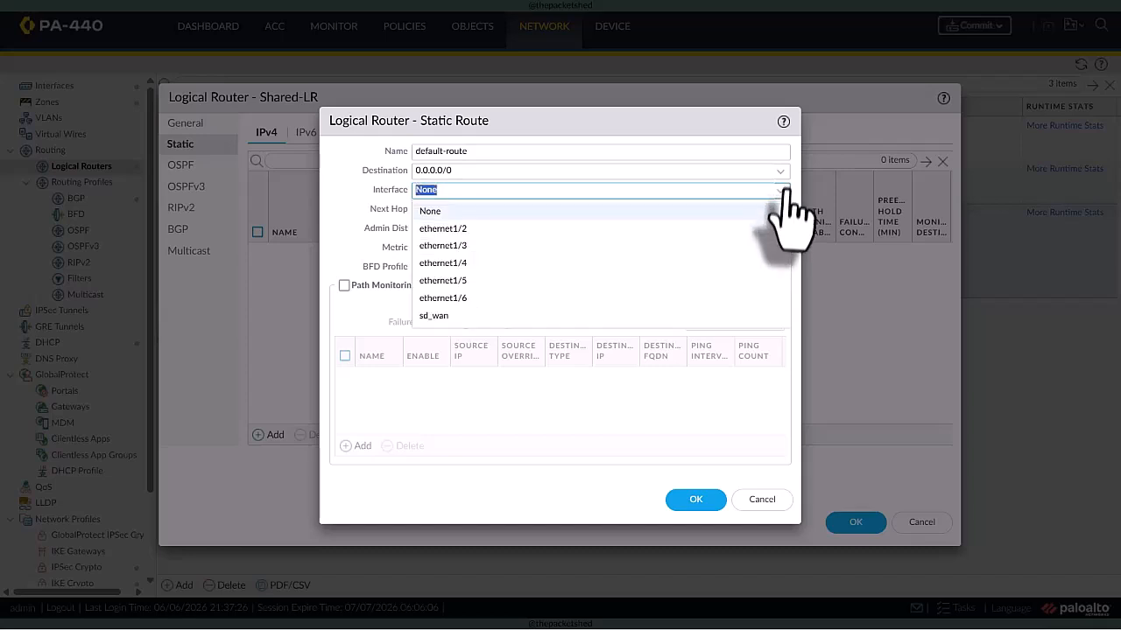
left_click(521, 264)
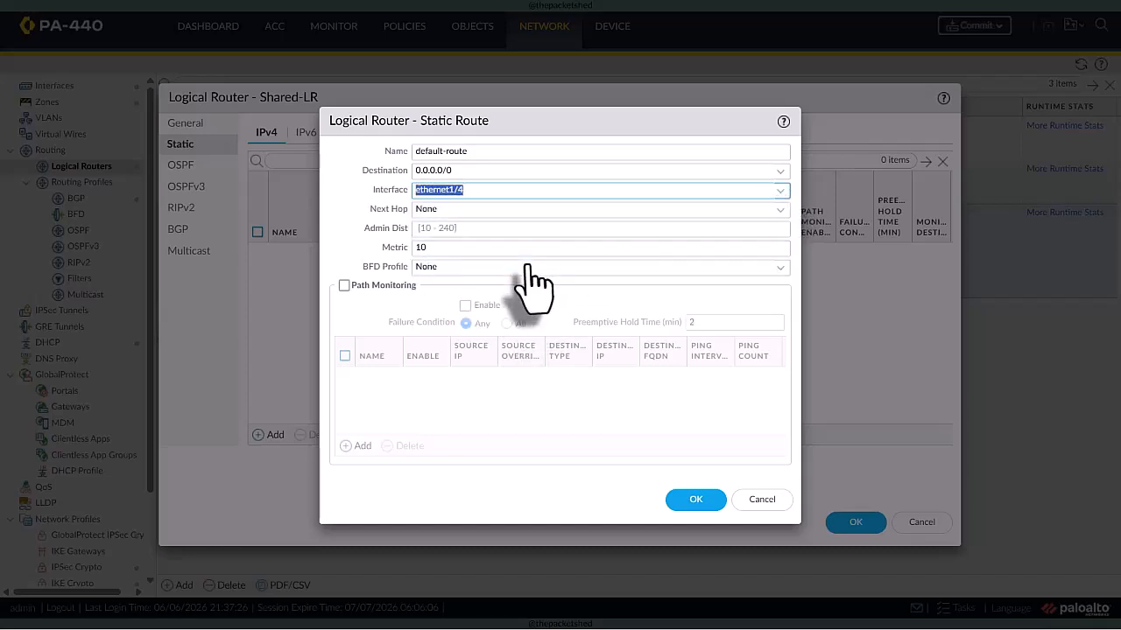
left_click(780, 210)
left_click(560, 251)
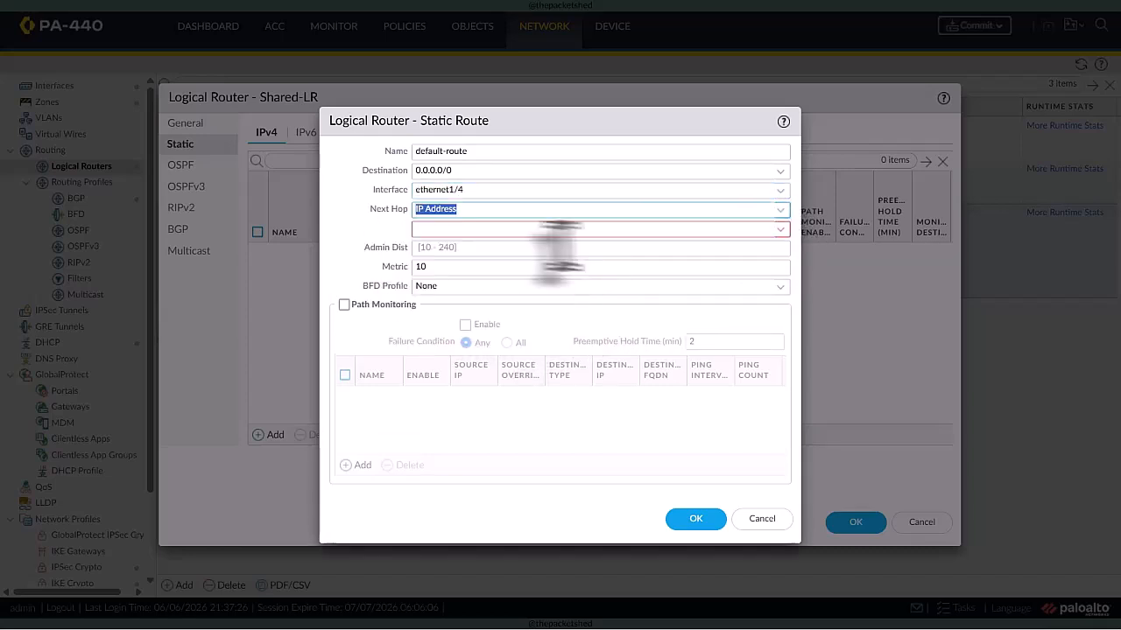
left_click(504, 226)
type("192.16")
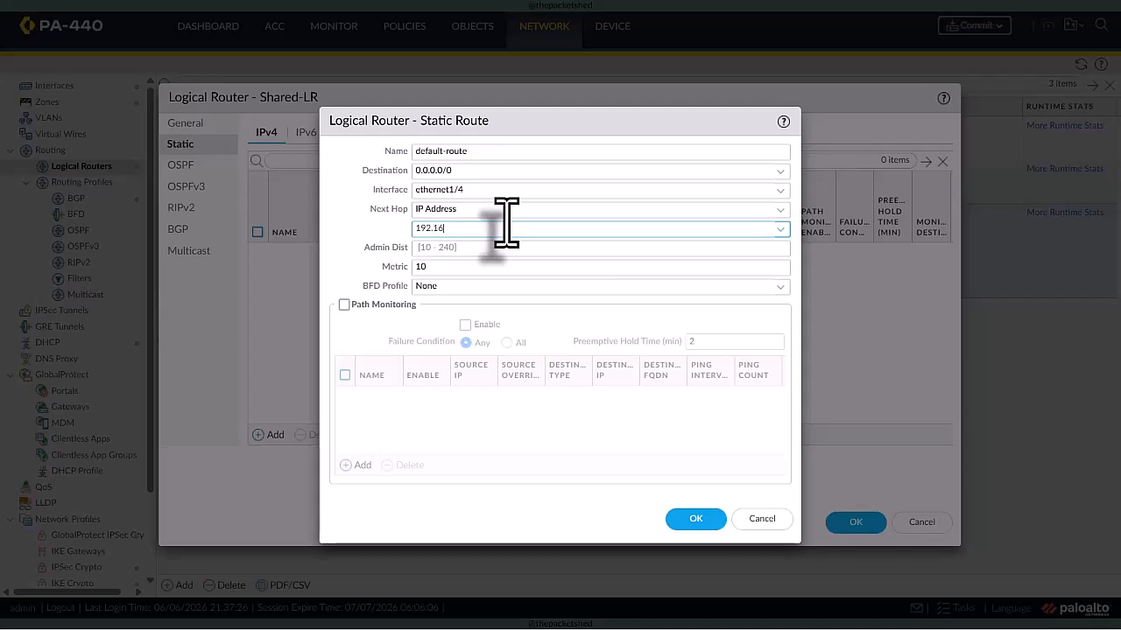
type("8.22.1")
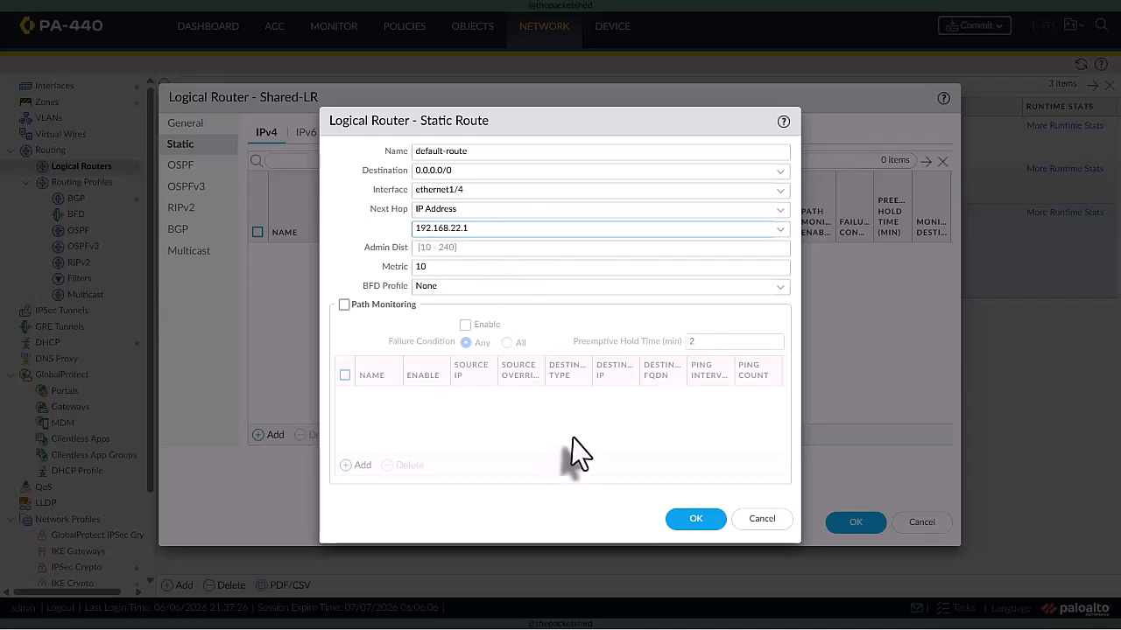
left_click(688, 520)
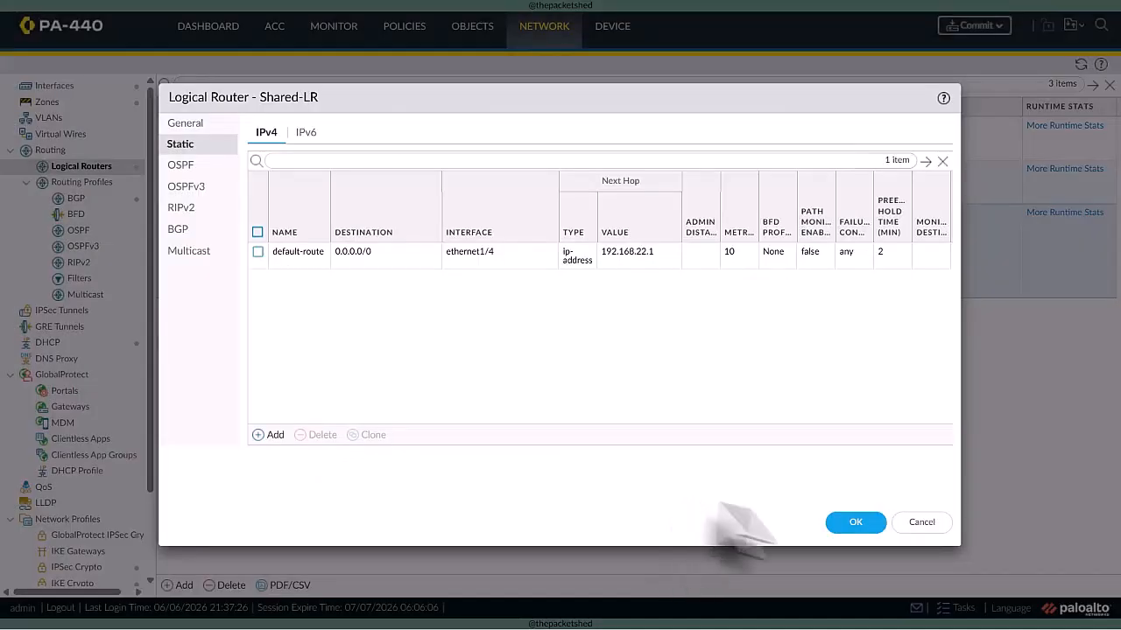
left_click(845, 522)
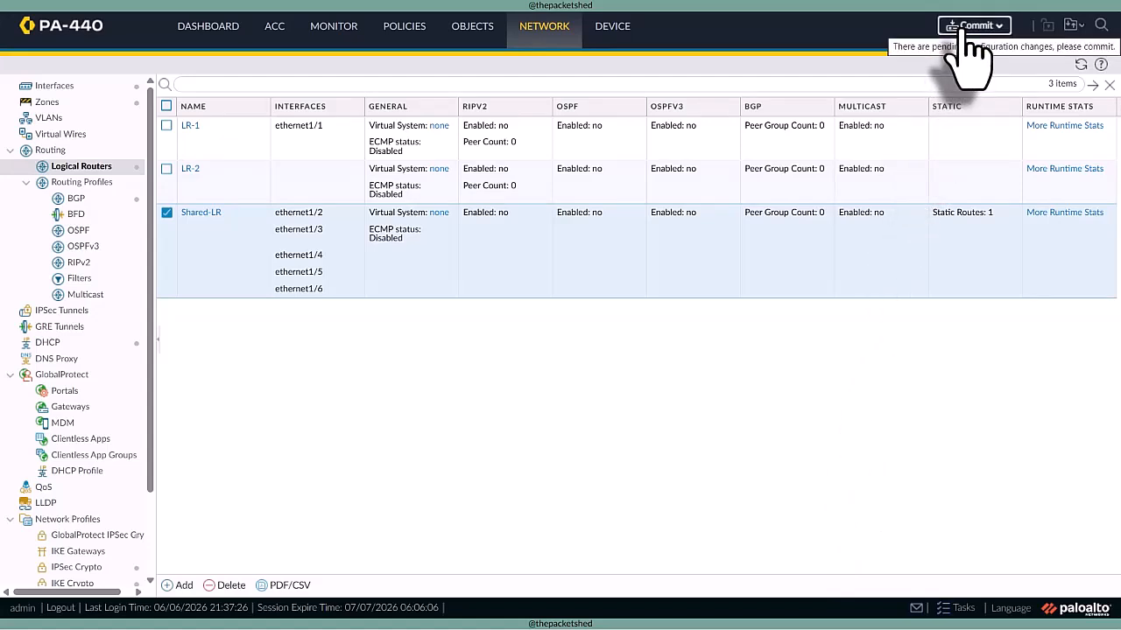
- Commit all pending configuration changes to the firewall and close the commit status once it completes
left_click(967, 31)
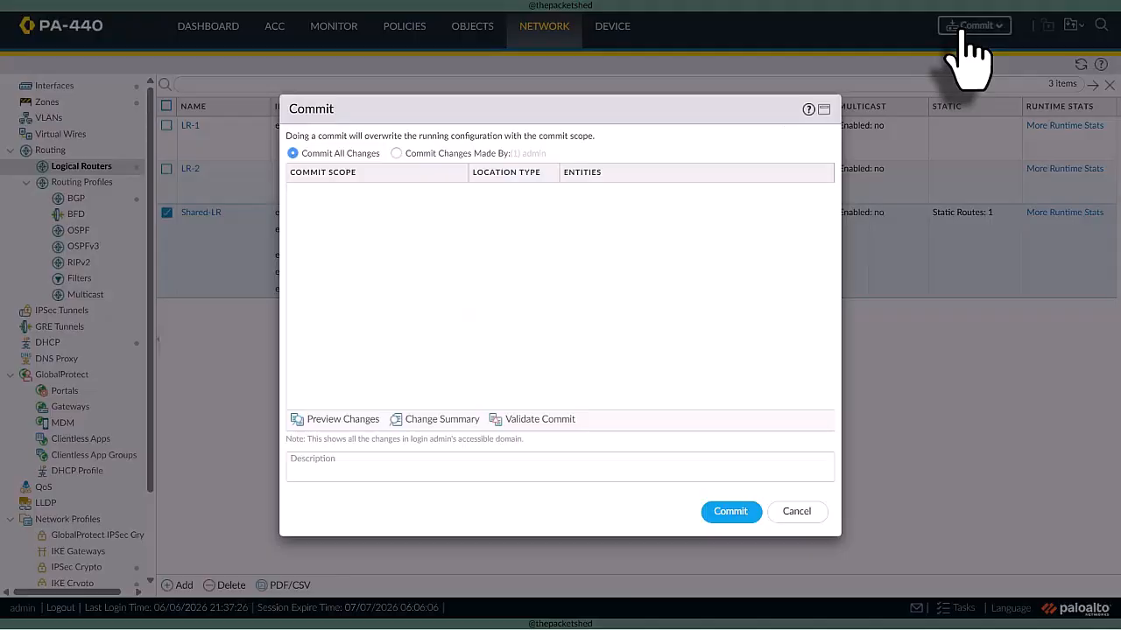
left_click(730, 512)
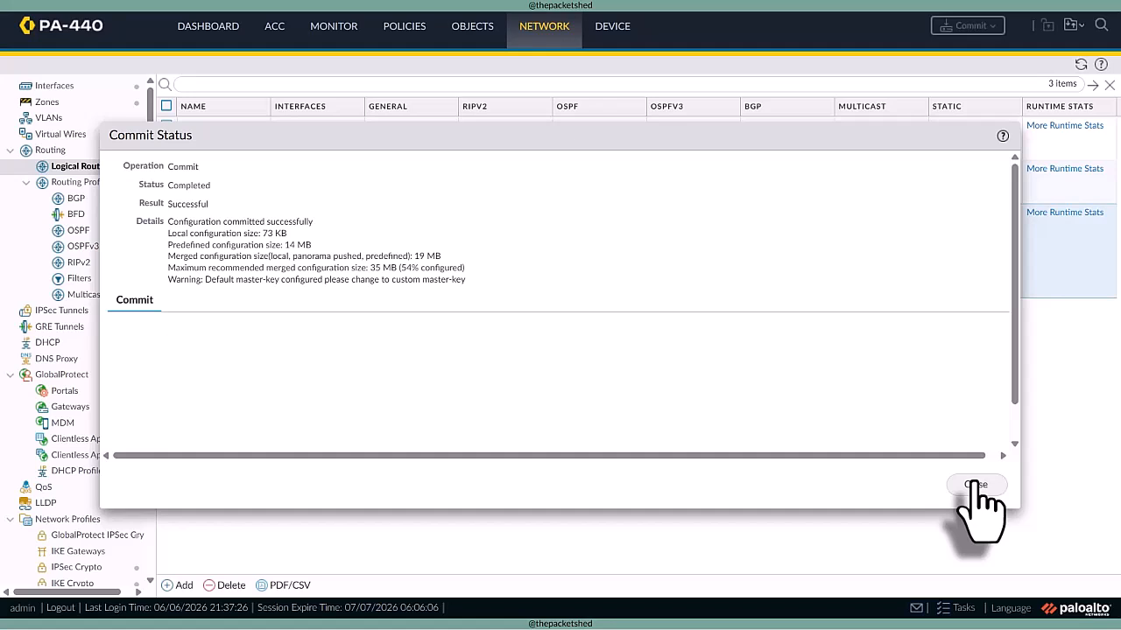
left_click(975, 485)
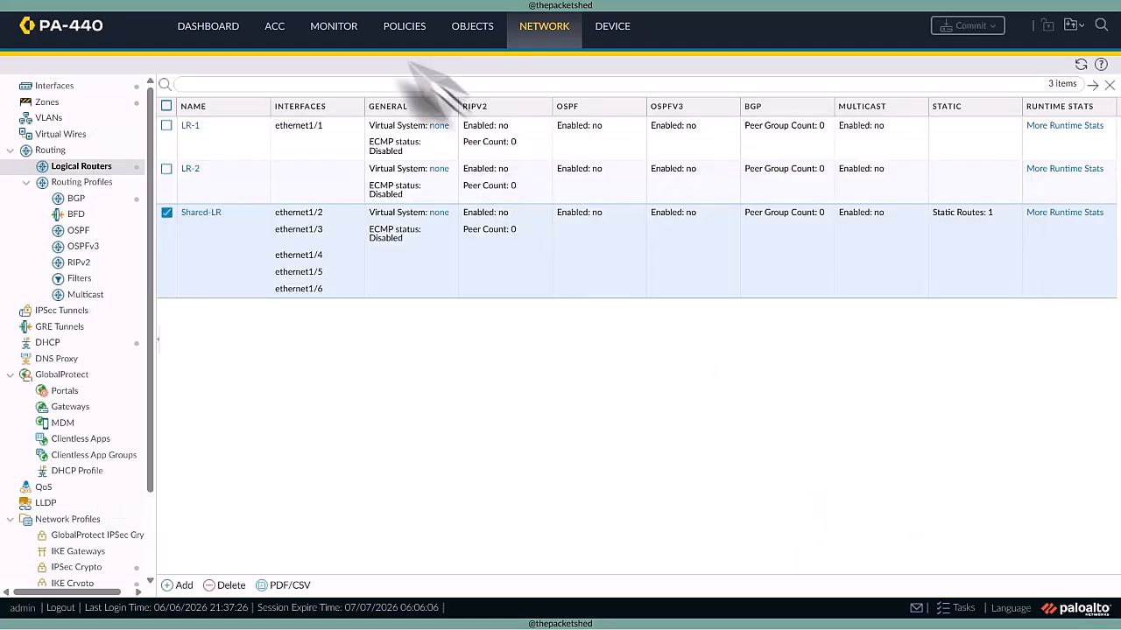
- Examine the traffic logs filtered by ( port.dst eq 8080), and clear the filter
left_click(331, 27)
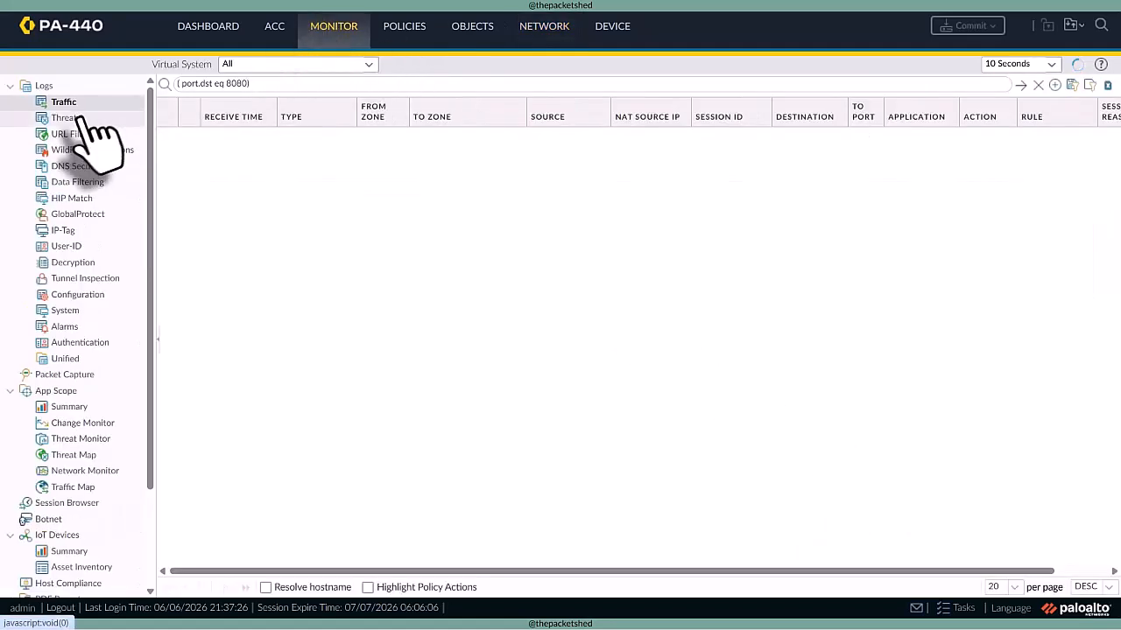
double_click(238, 84)
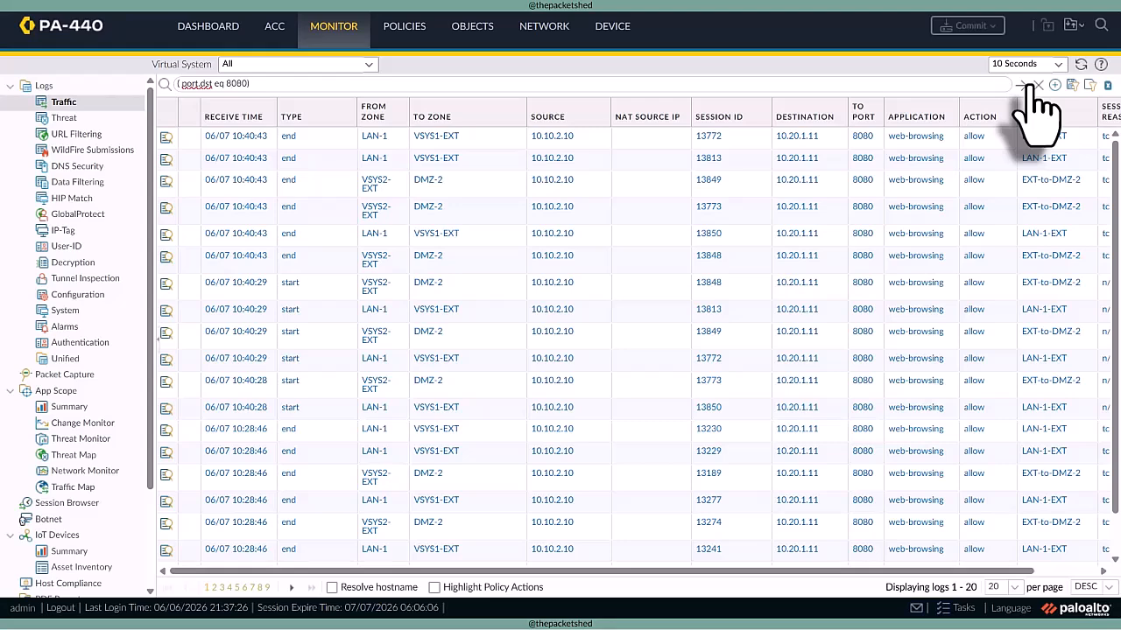
triple_click(253, 84)
key("BackSpace")
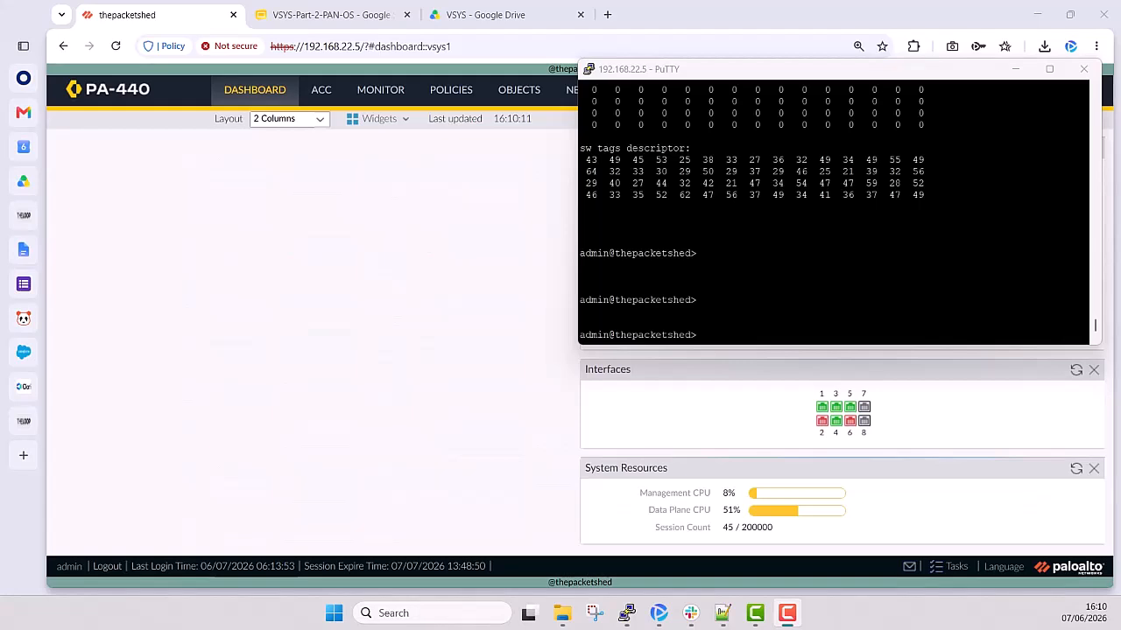
- In the PuTTY session, run show running resource-monitor second and page through the whole output
left_click(732, 339)
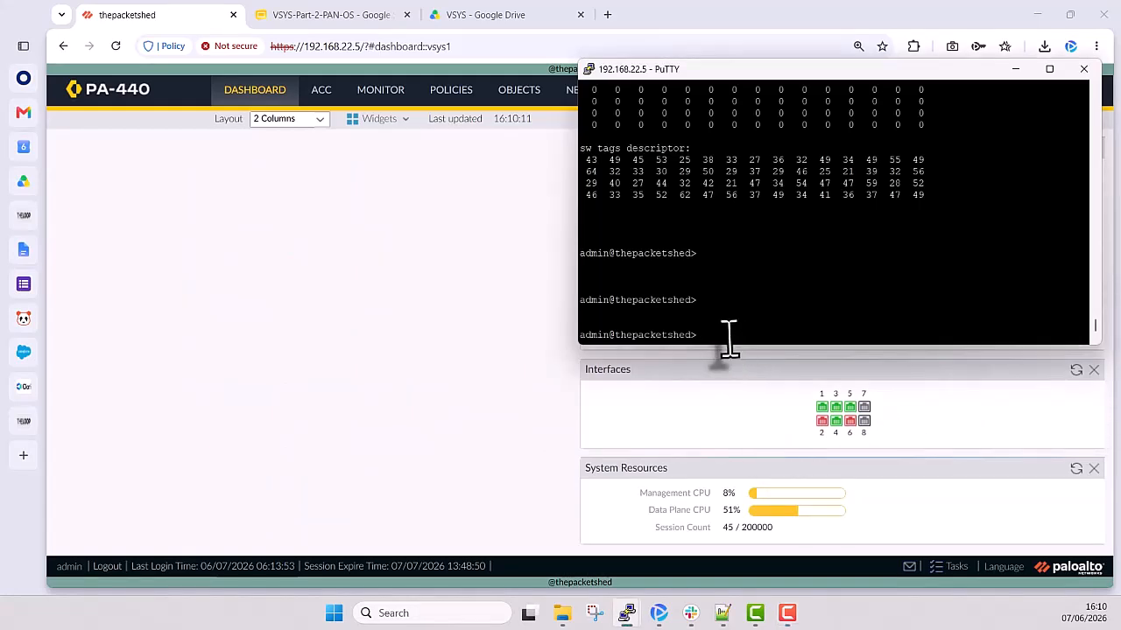
key("Return")
key("Return")
key("Return")
key("Return")
key("Return")
key("Return")
key("Return")
key("Return")
key("Up")
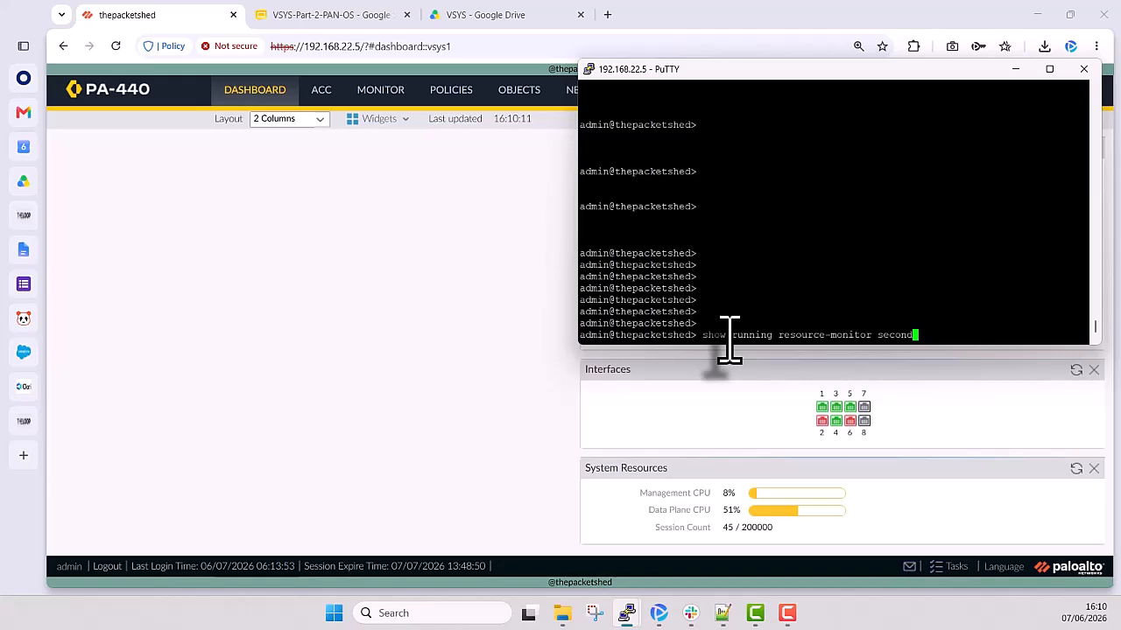
key("Return")
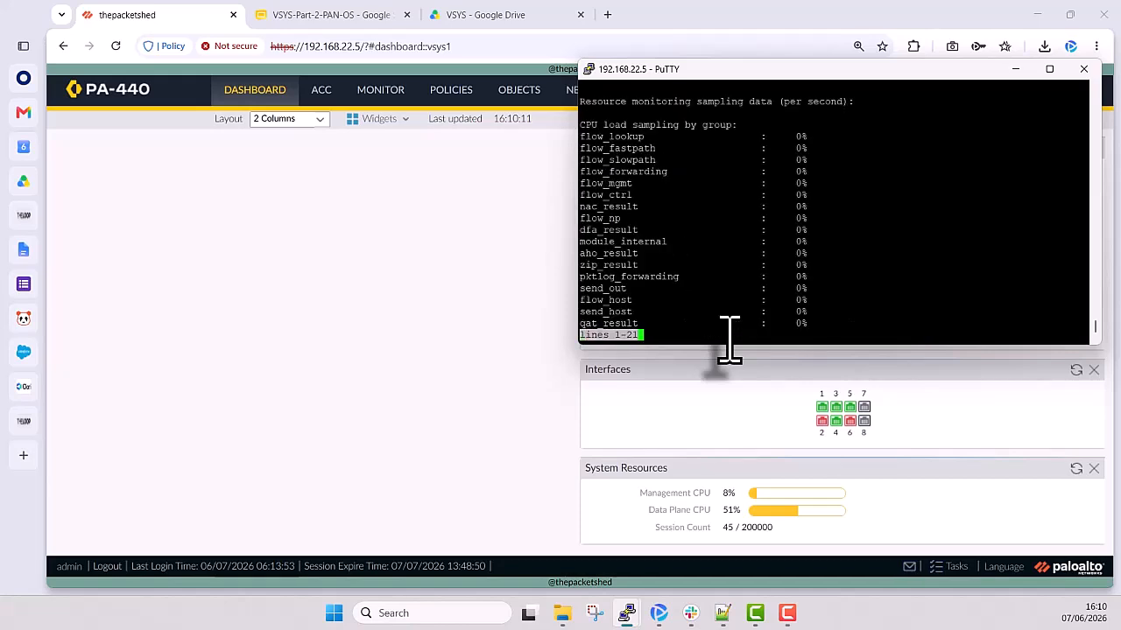
key("space")
key("space")
key("space")
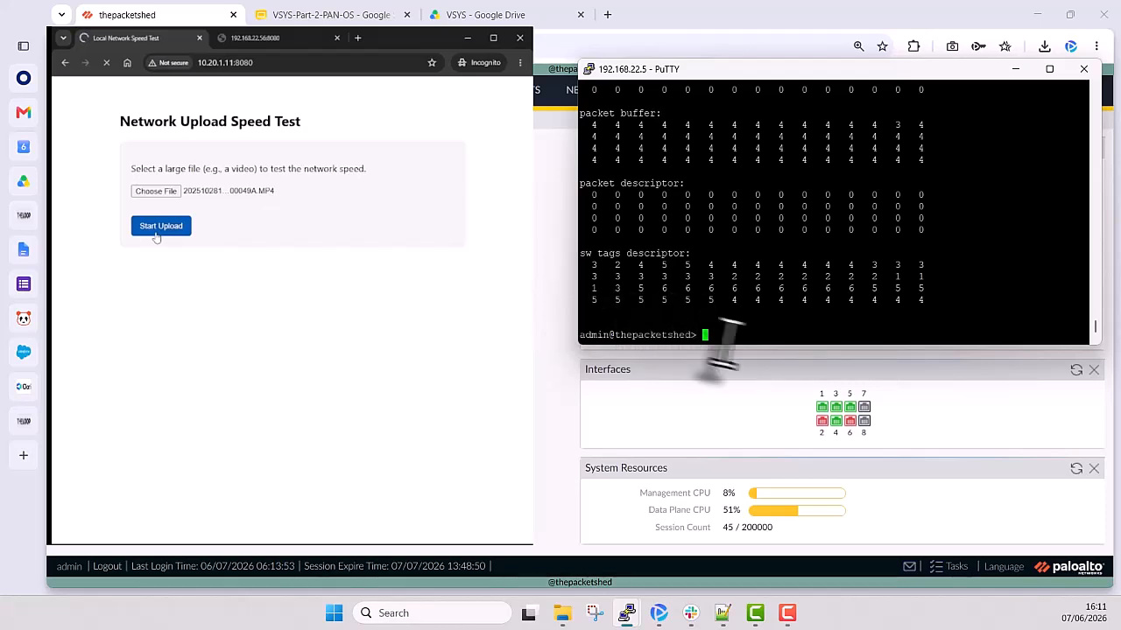
- Run show running resource-monitor second again during the network upload test and read its output to the end
type("show running resource-monitor second")
key("Return")
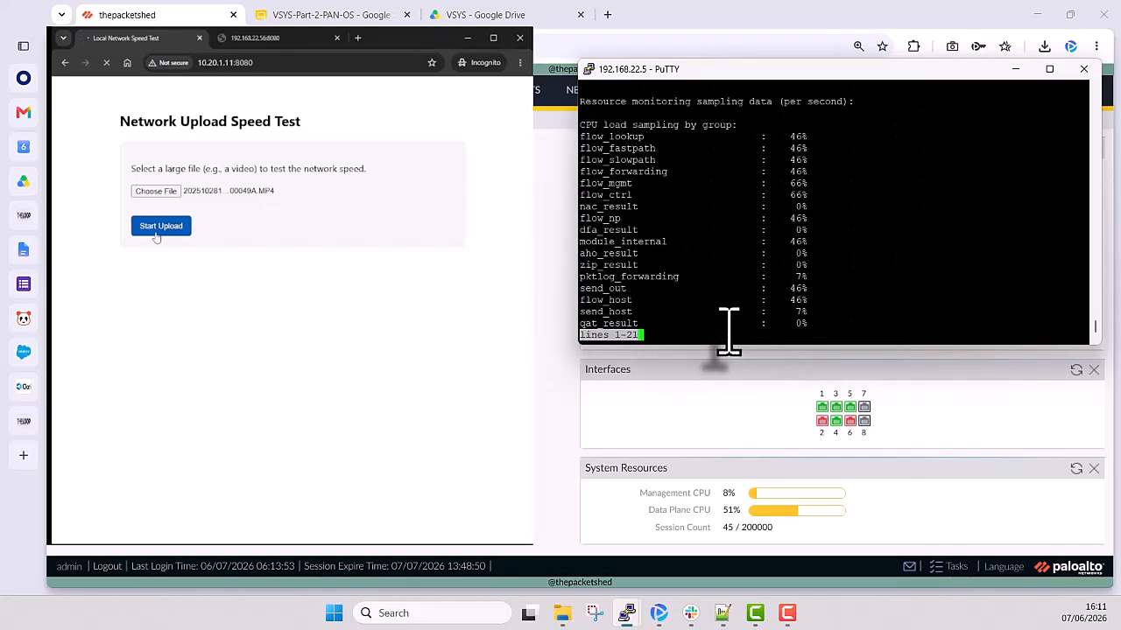
key("space")
key("space")
key("space")
key("space")
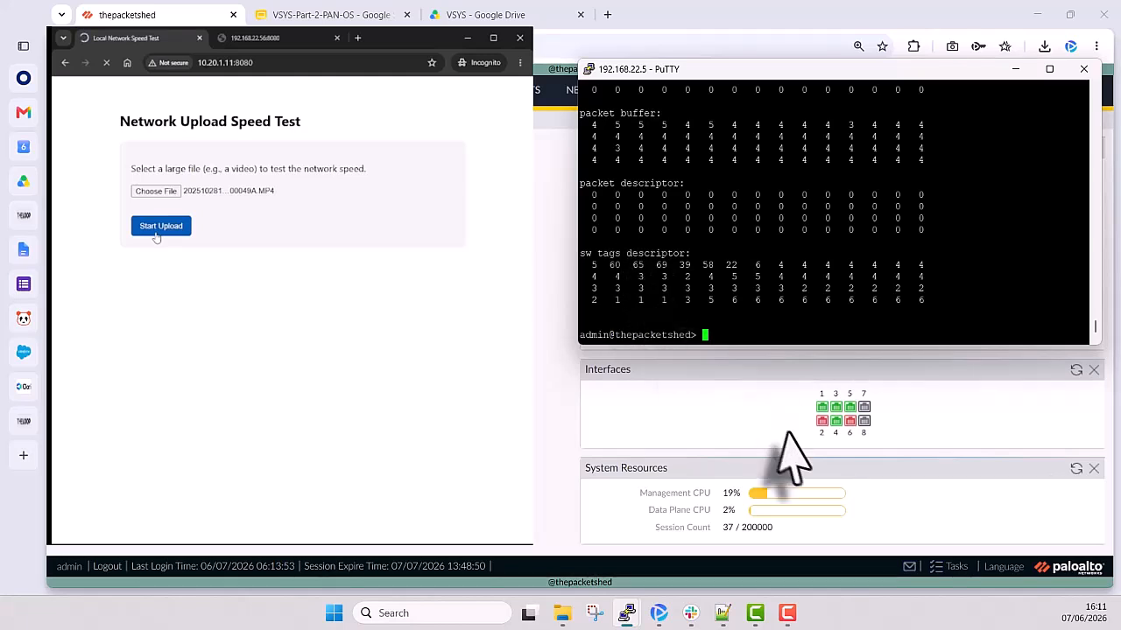
- Run show running resource-monitor second while the file upload is in progress and page to the end of its output
type("show running resource-monitor second")
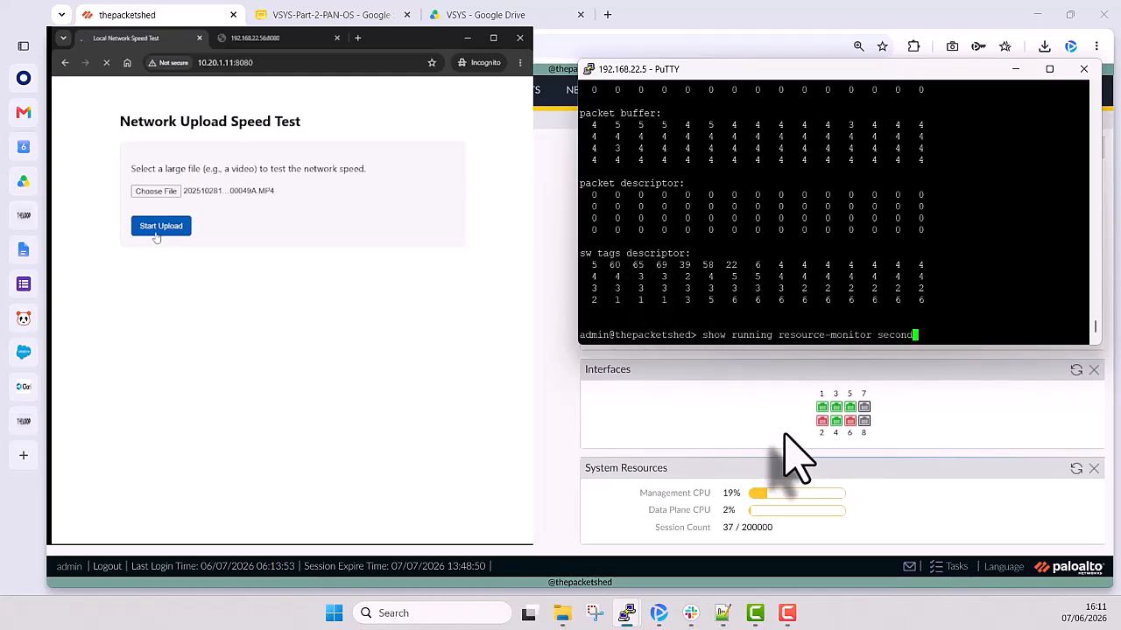
key("Return")
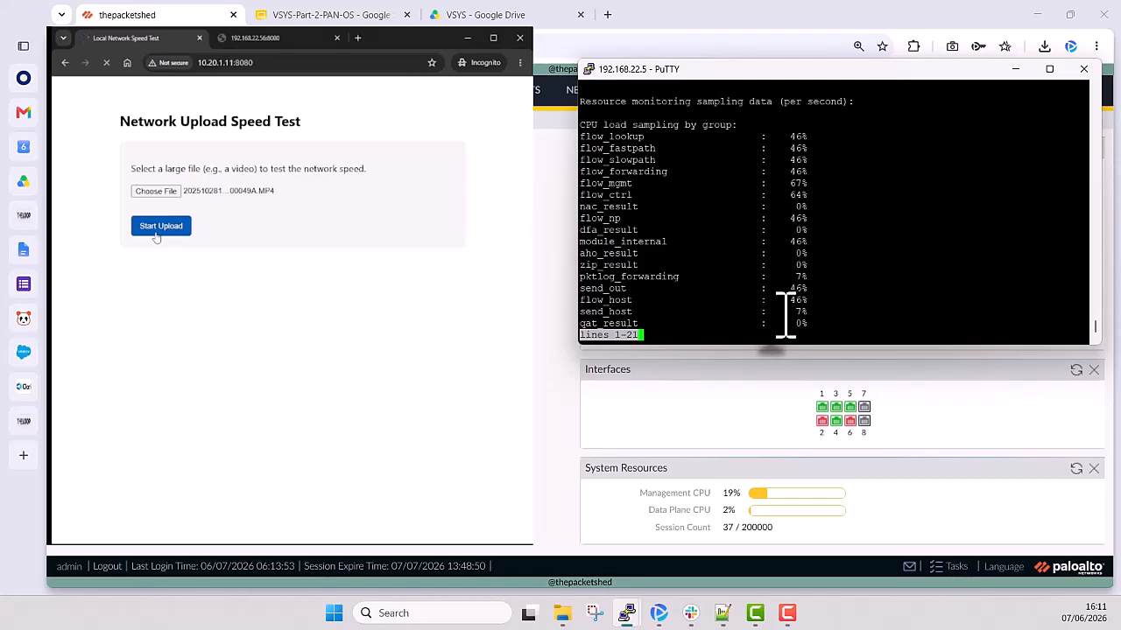
key("space")
key("space")
key("space")
key("space")
key("space")
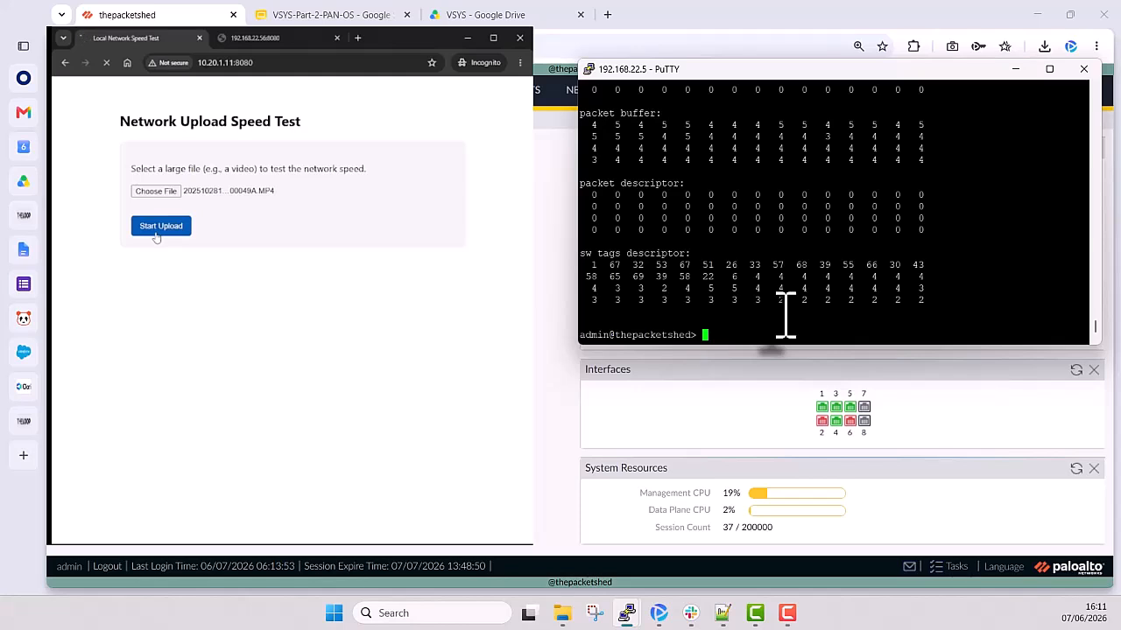
- Repeat show running resource-monitor second and page through to the packet buffer and sw tags descriptor utilization
key("Up")
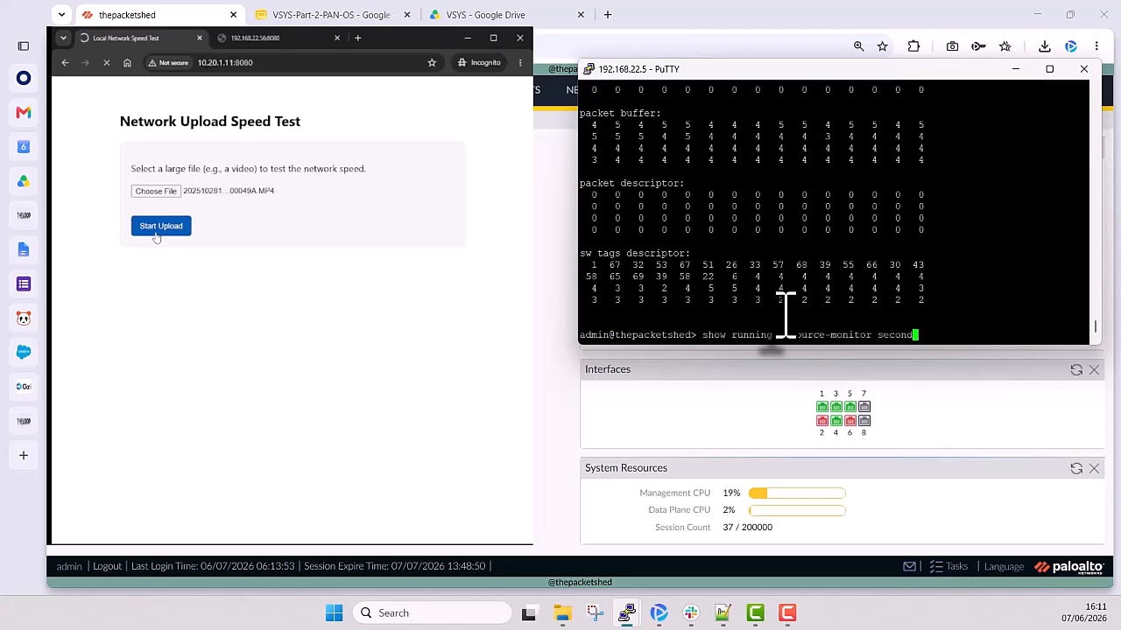
key("Return")
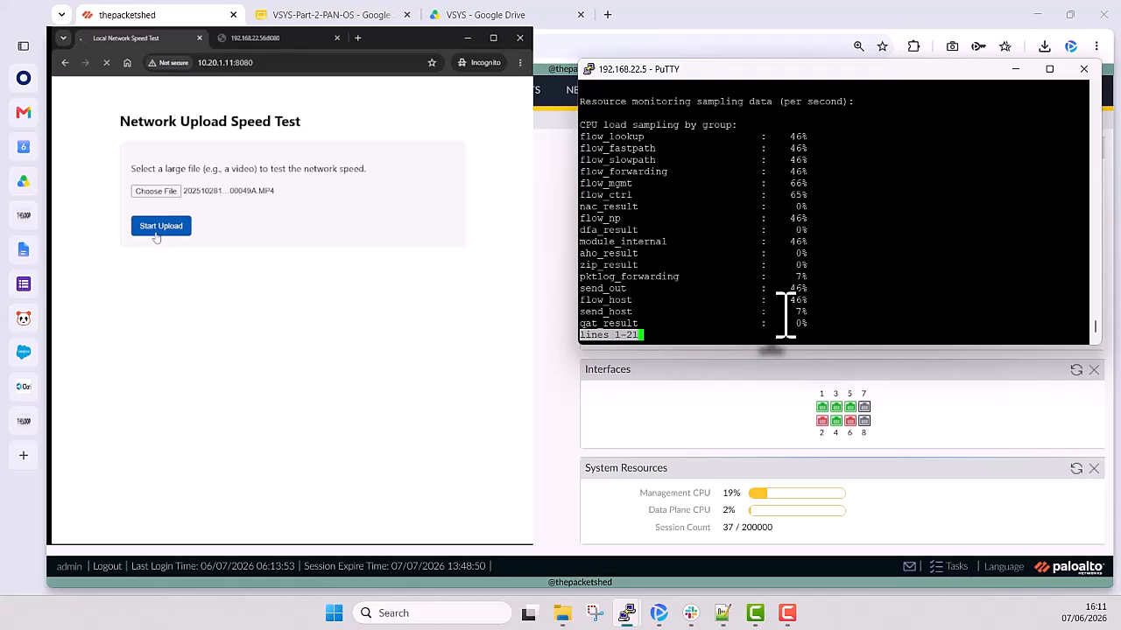
key("space")
key("space")
key("space")
key("space")
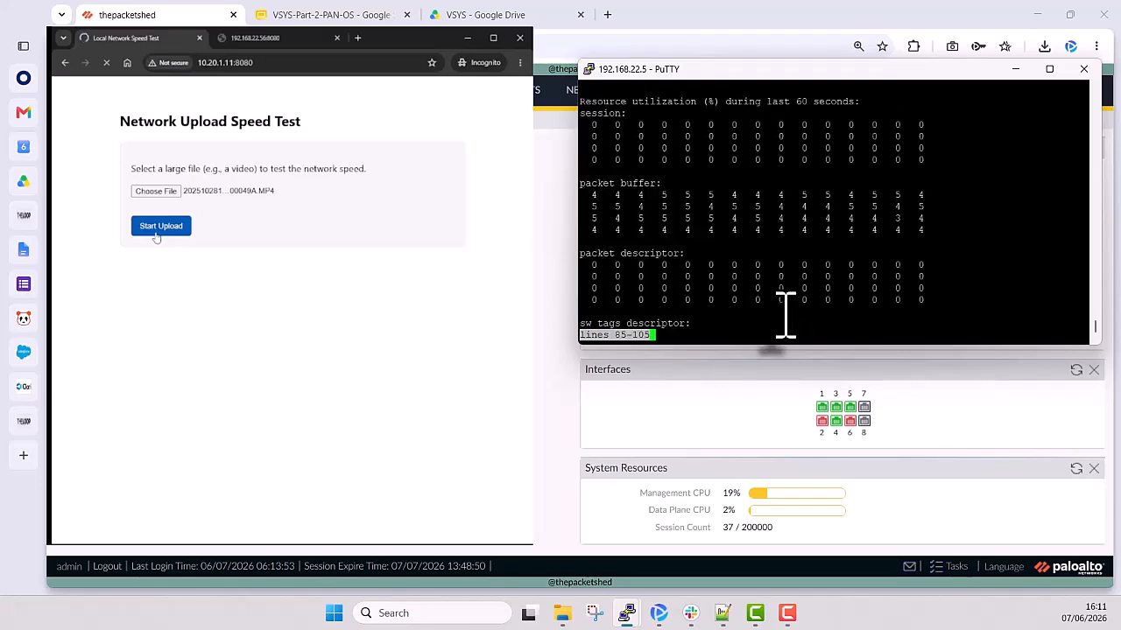
key("space")
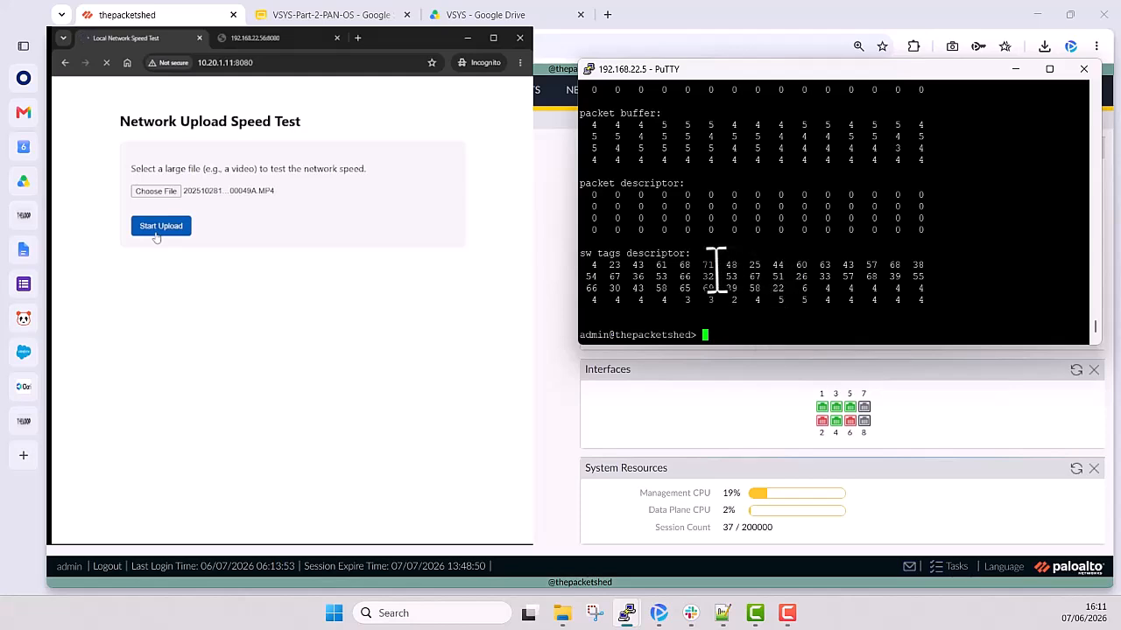
- Take another show running resource-monitor second sample during the upload and examine the sw tags descriptor values
key("Up")
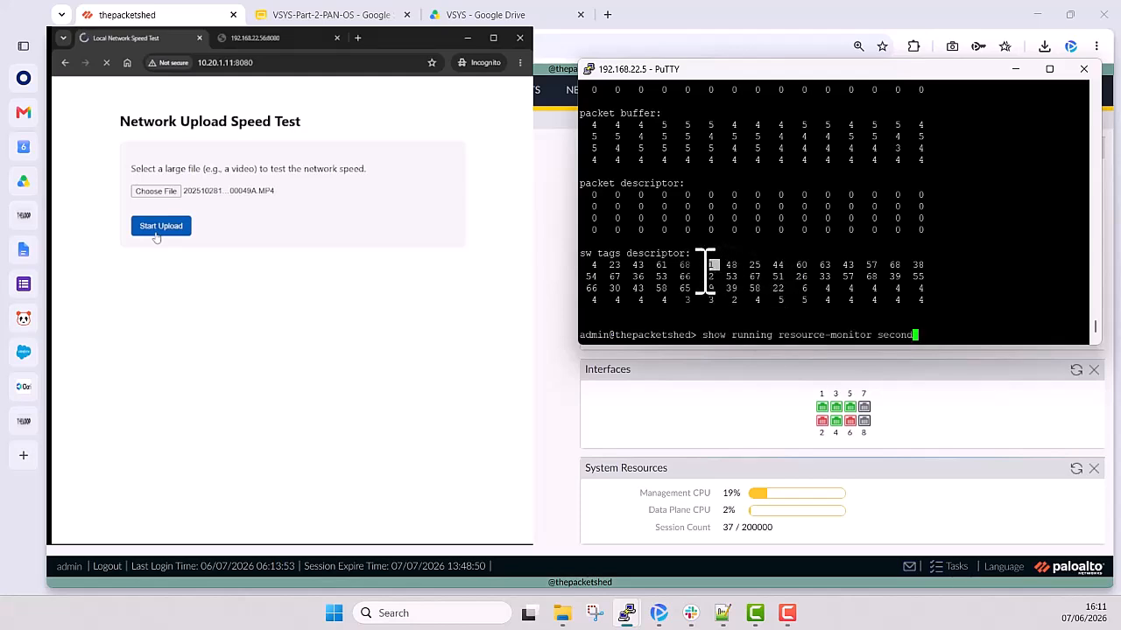
key("Return")
key("space")
key("space")
key("space")
key("space")
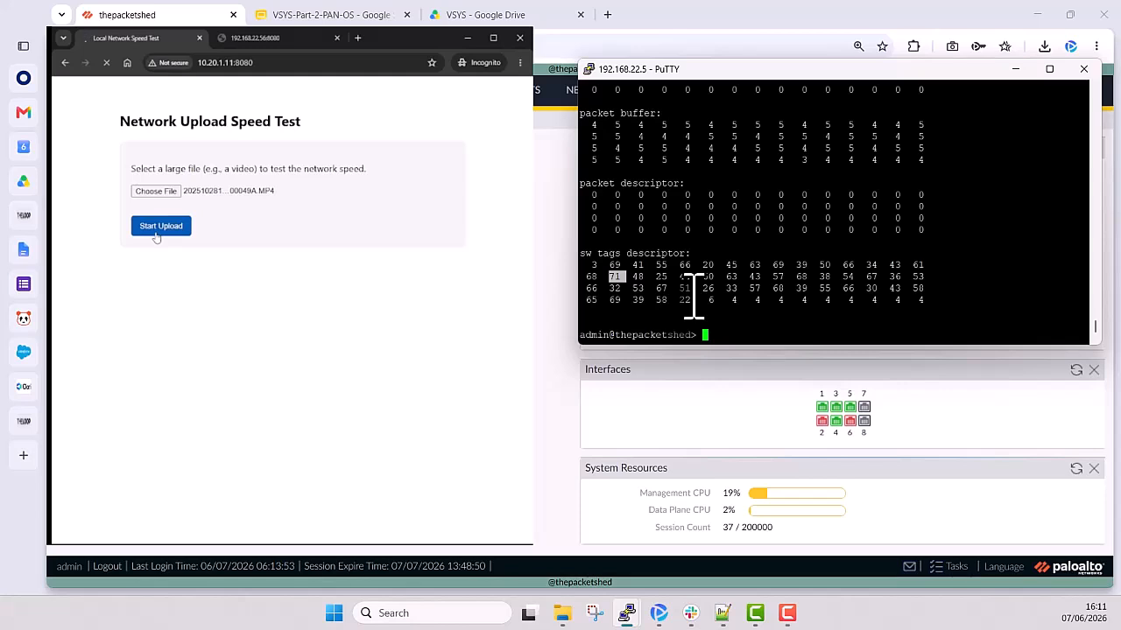
- Run show running resource-monitor second once more and read from the CPU load by group down to the sw tags descriptor section
type("show running resource-monitor second")
key("Return")
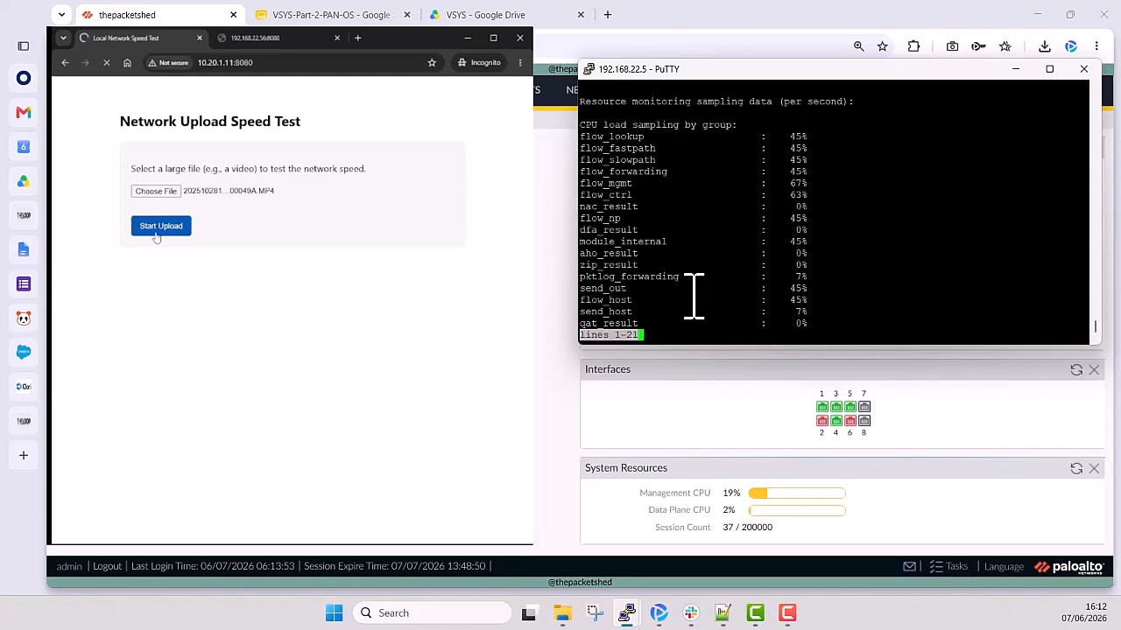
key("space")
key("space")
key("space")
key("space")
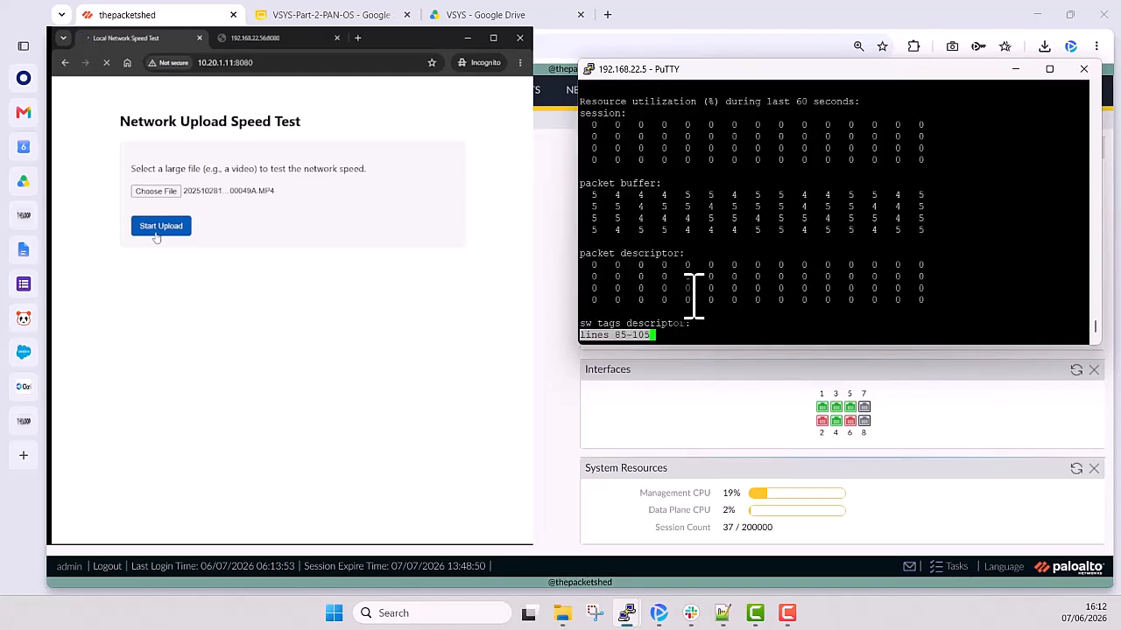
key("space")
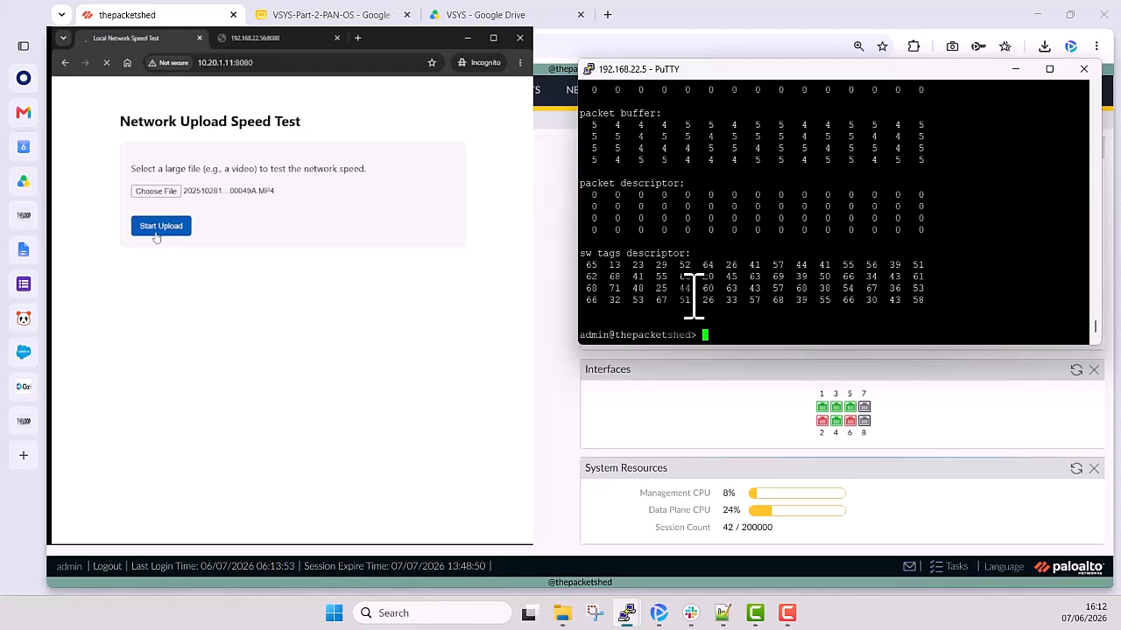
- Rerun show running resource-monitor second and page to the per-second CPU core load samples
right_click(693, 297)
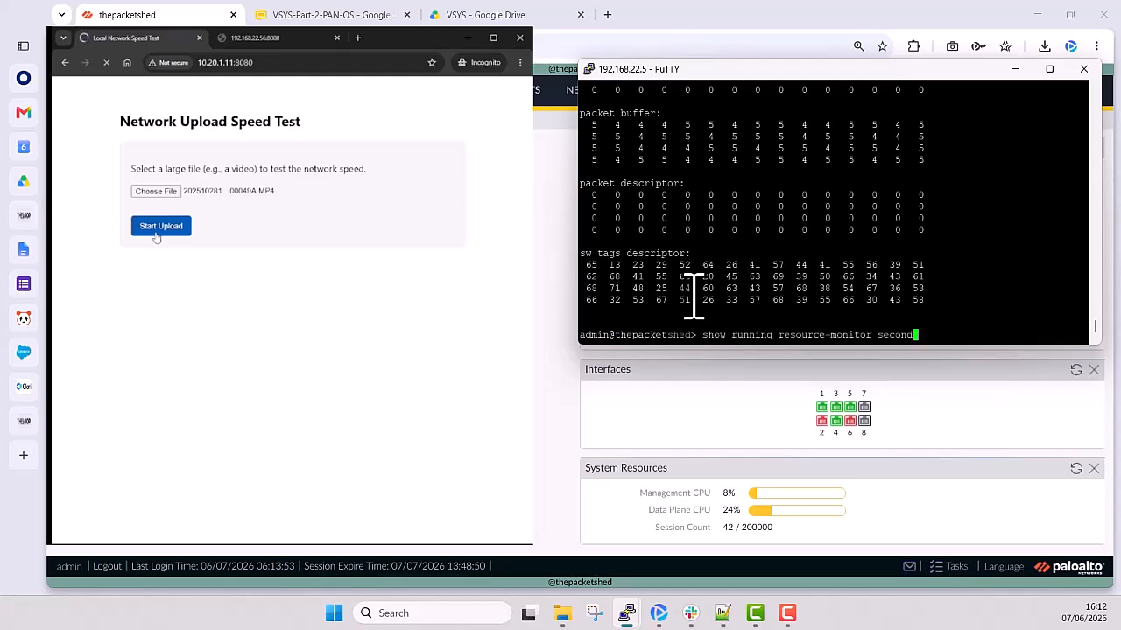
key("Return")
key("space")
key("space")
key("space")
key("space")
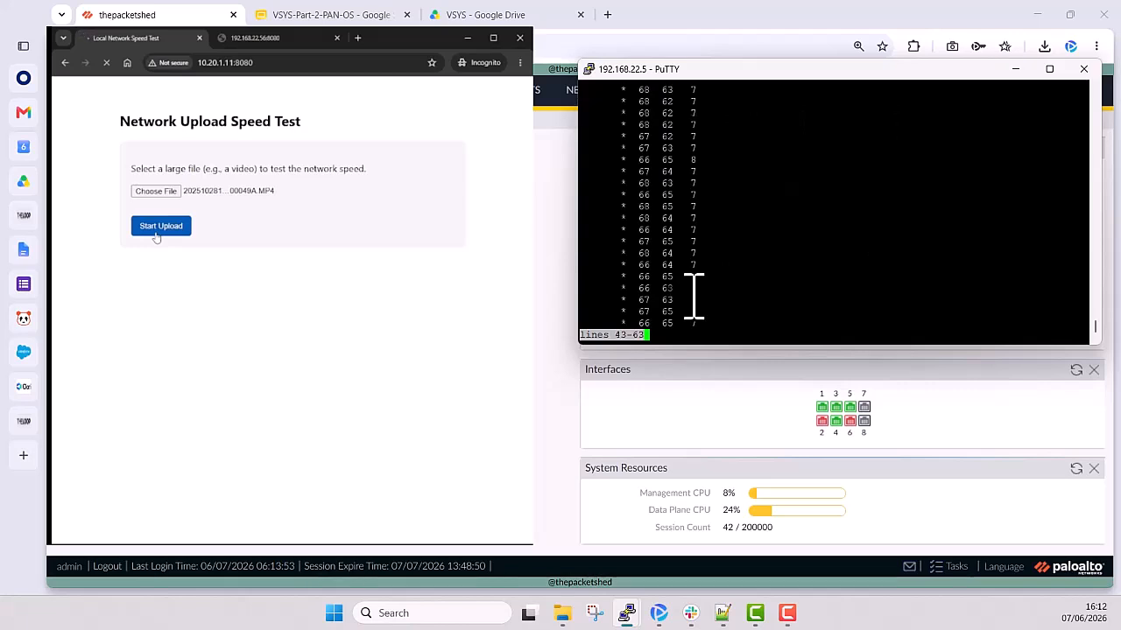